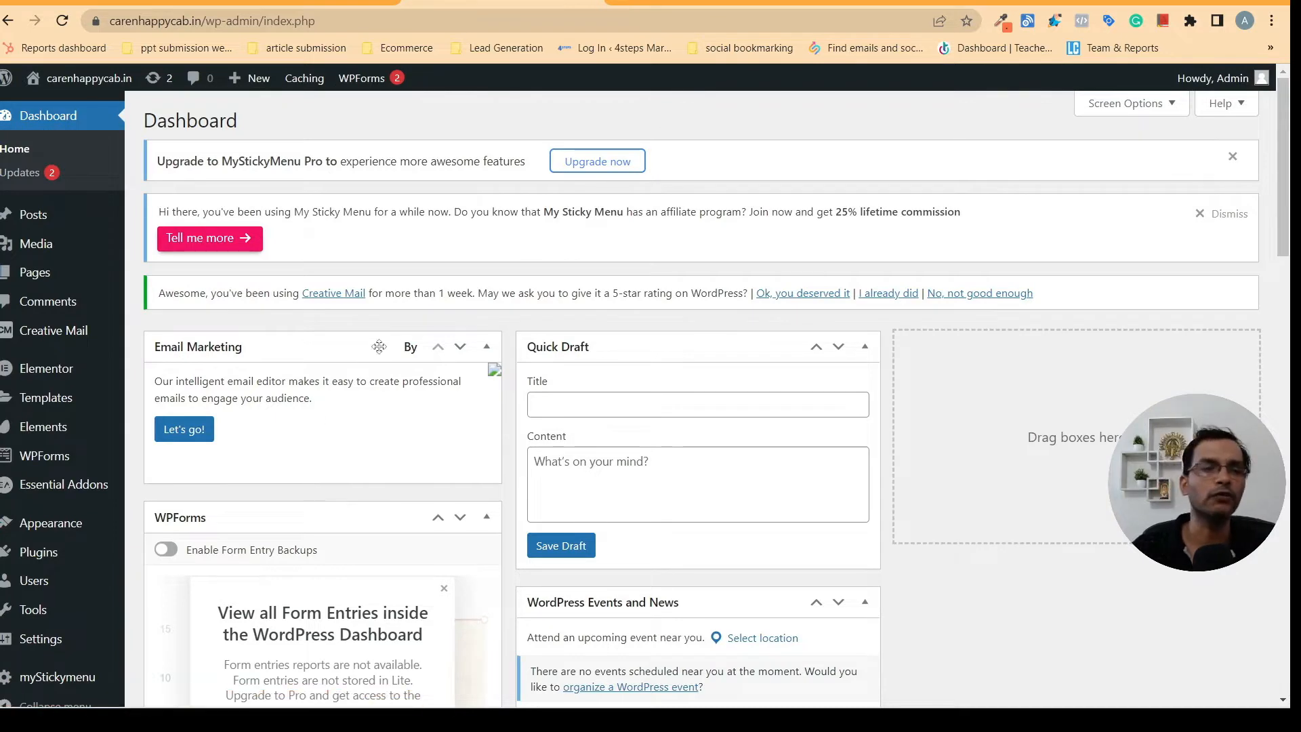
Search for "yoast seo" among the plugins available to add to the WordPress site
scroll(813, 433, down, 3)
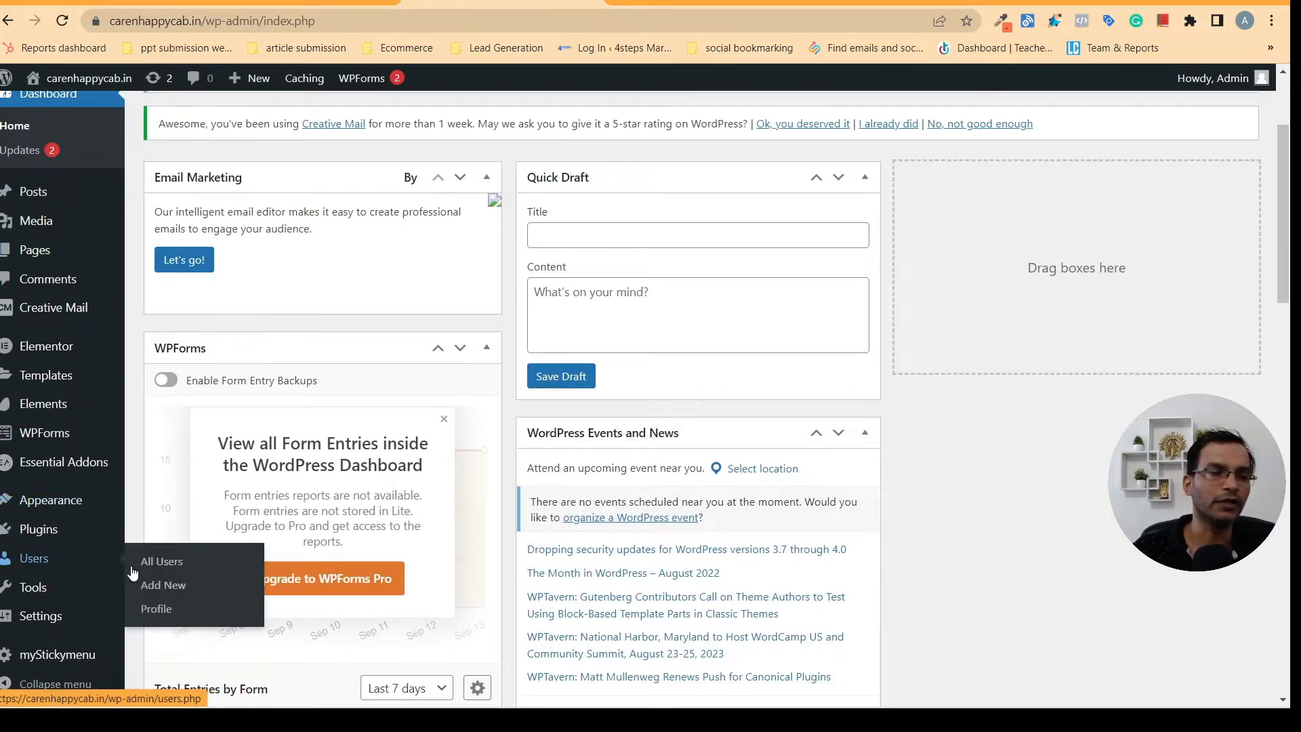
mouse_move(28, 538)
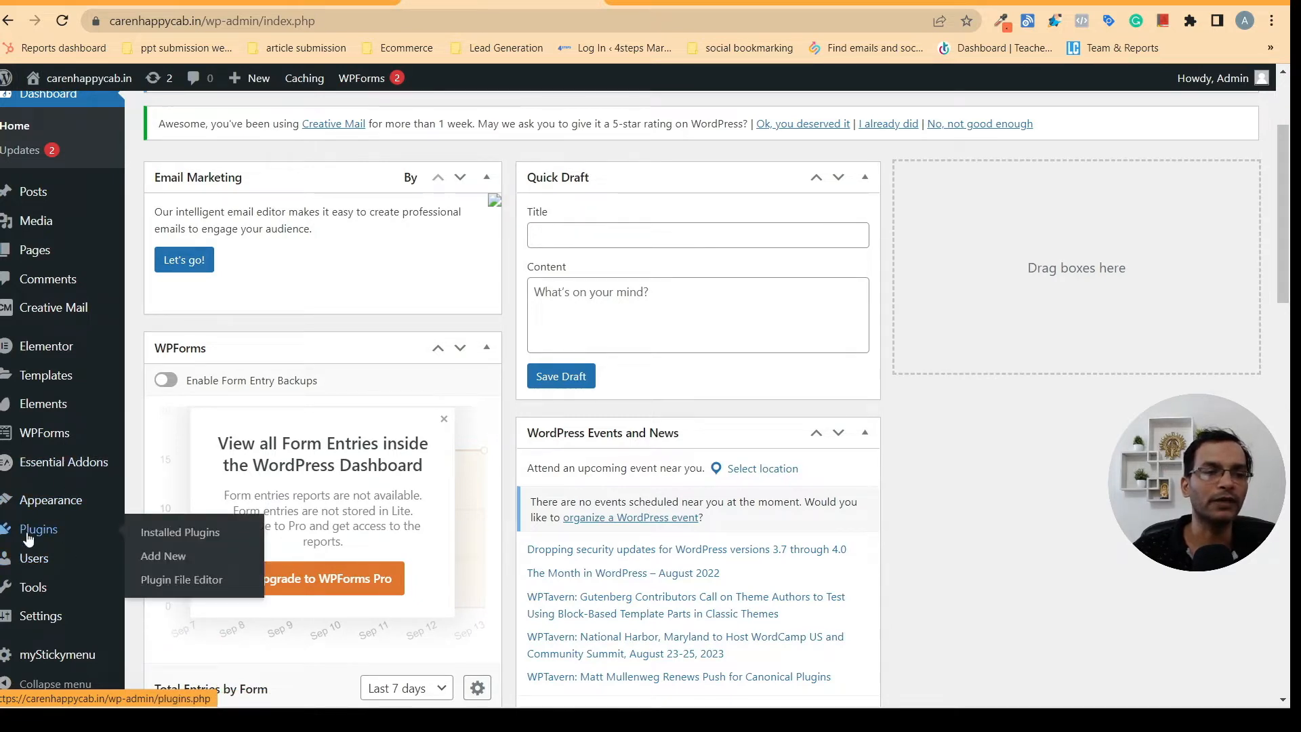
click(168, 555)
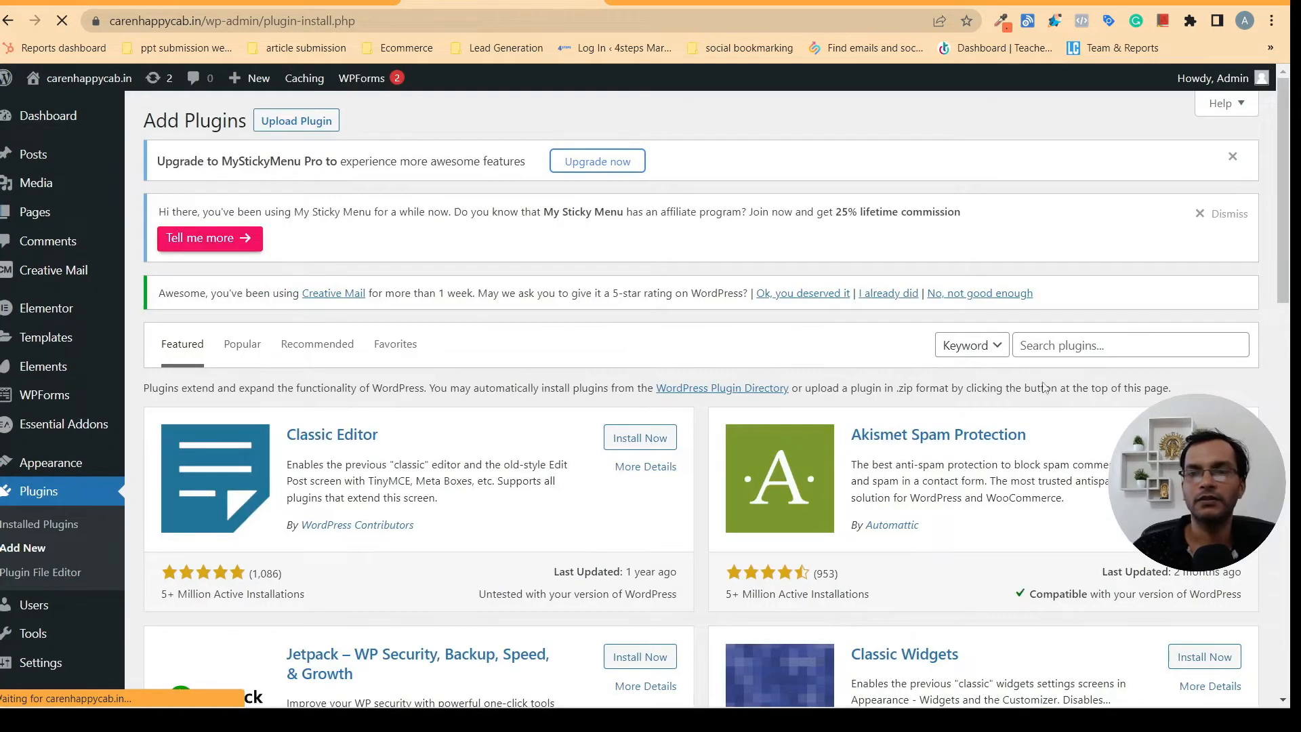
click(1060, 346)
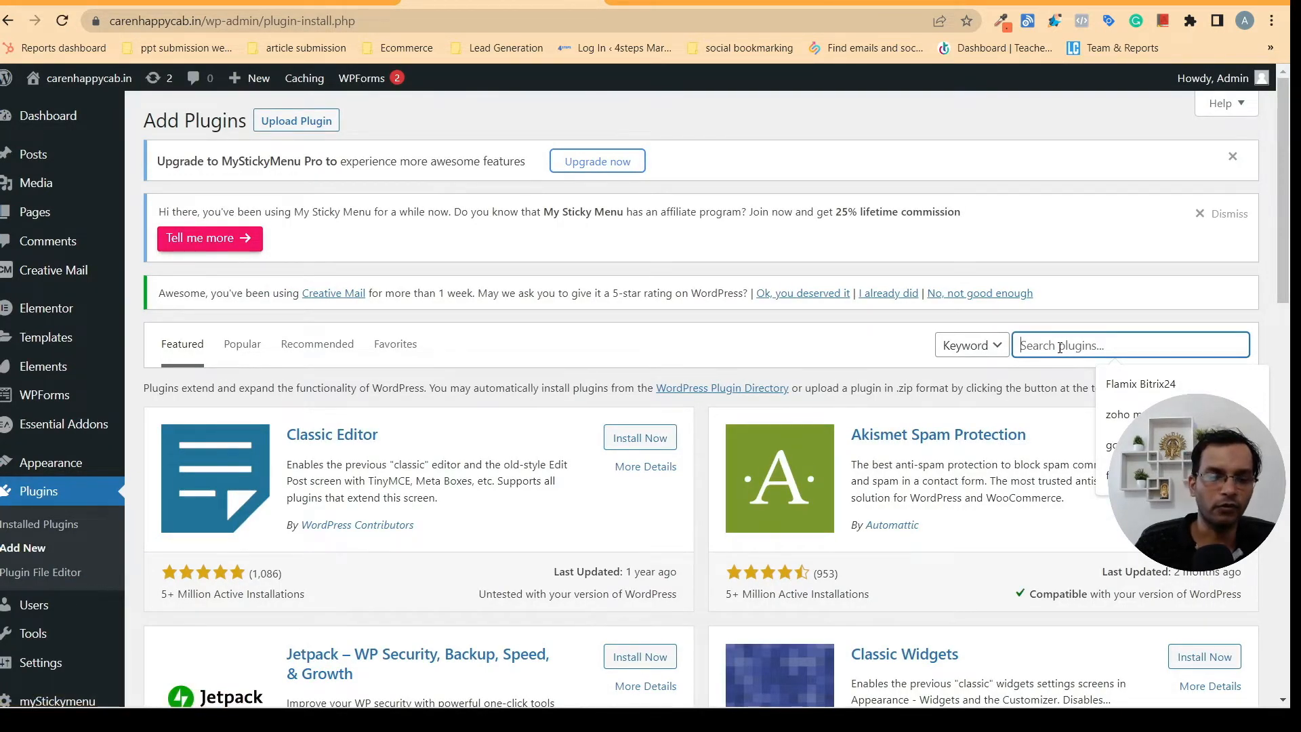
text(y)
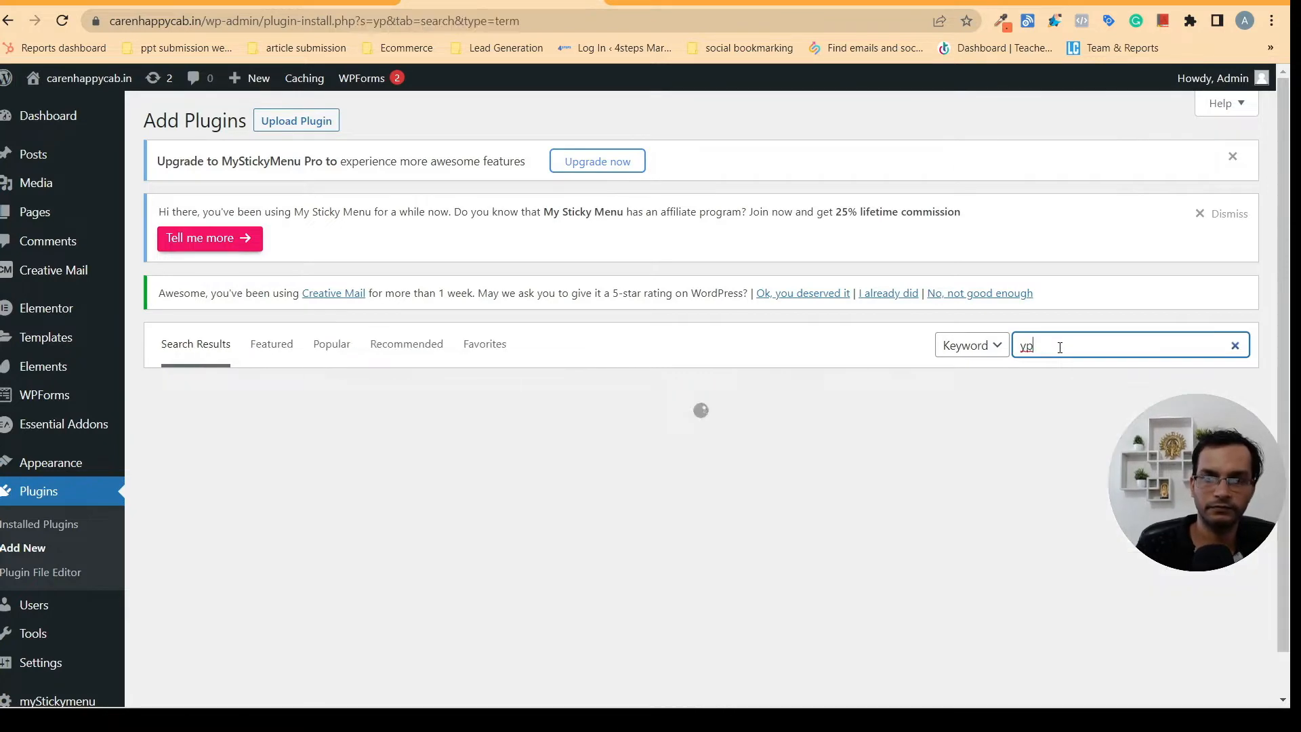
text(oast seo)
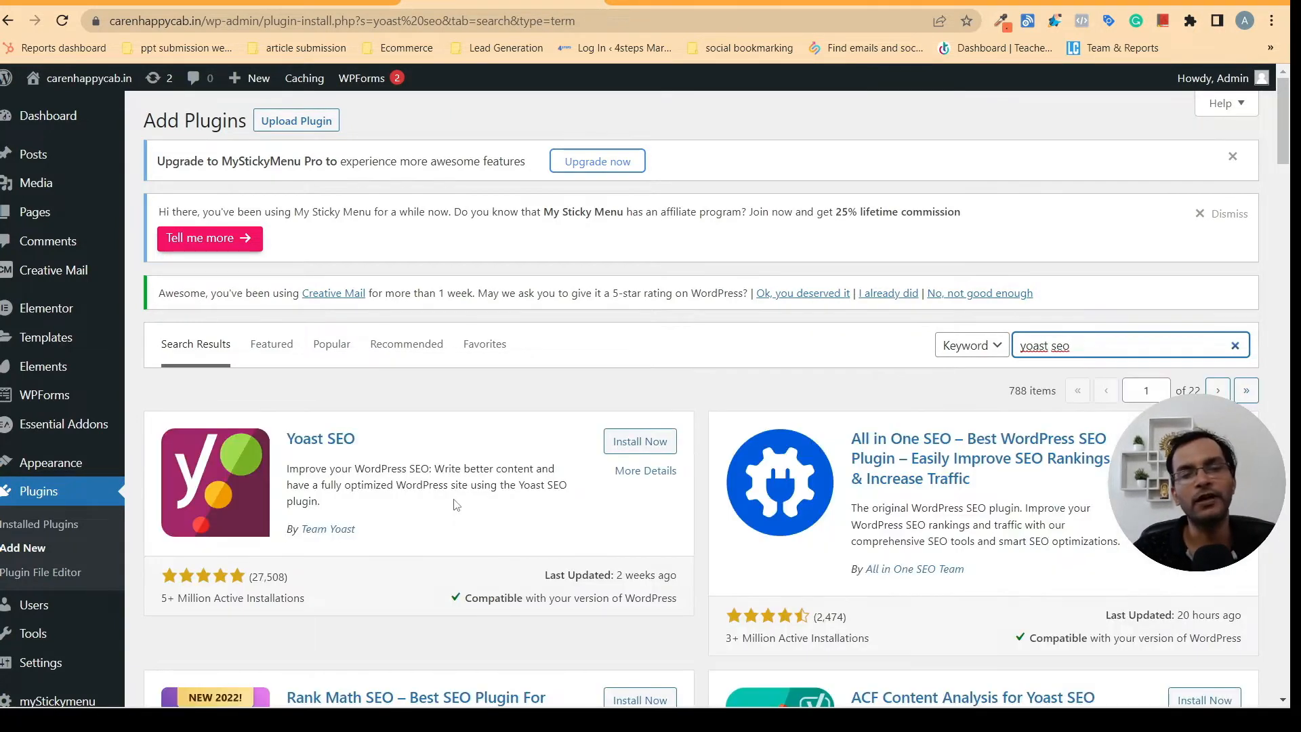
Install and activate the Yoast SEO plugin
click(639, 442)
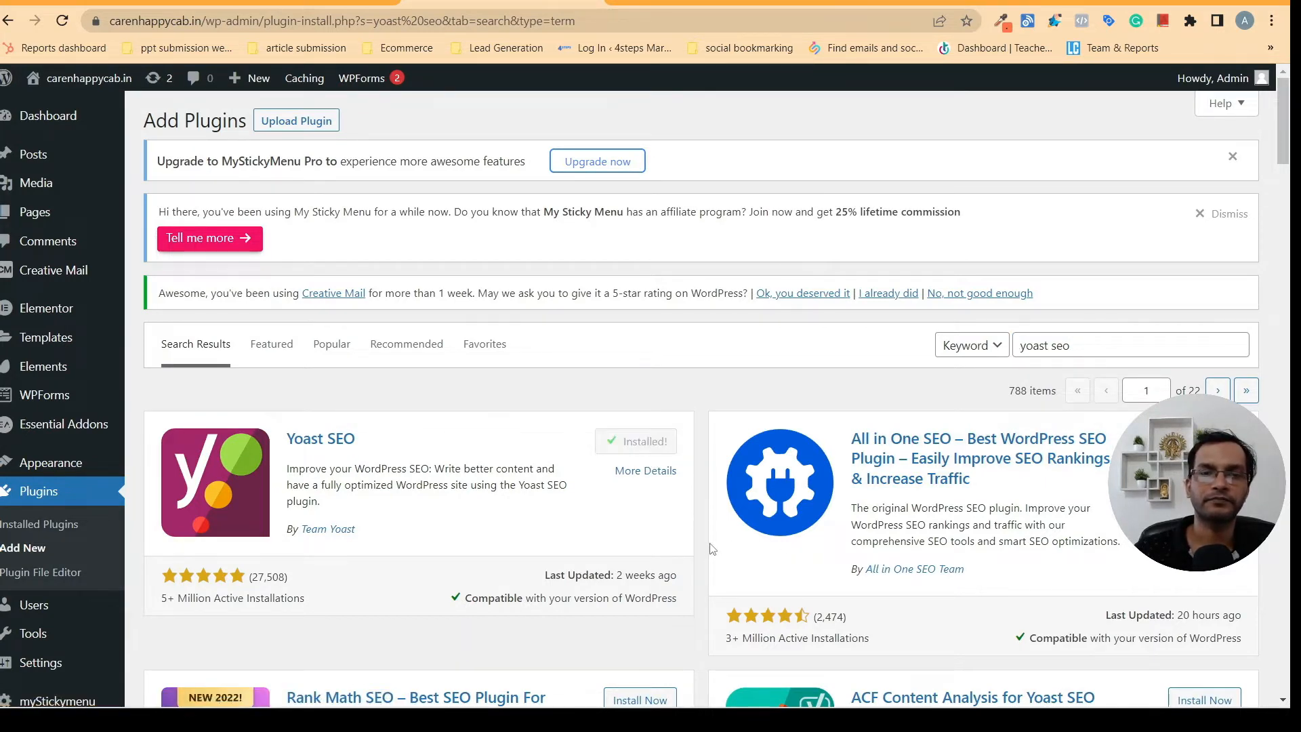
click(652, 441)
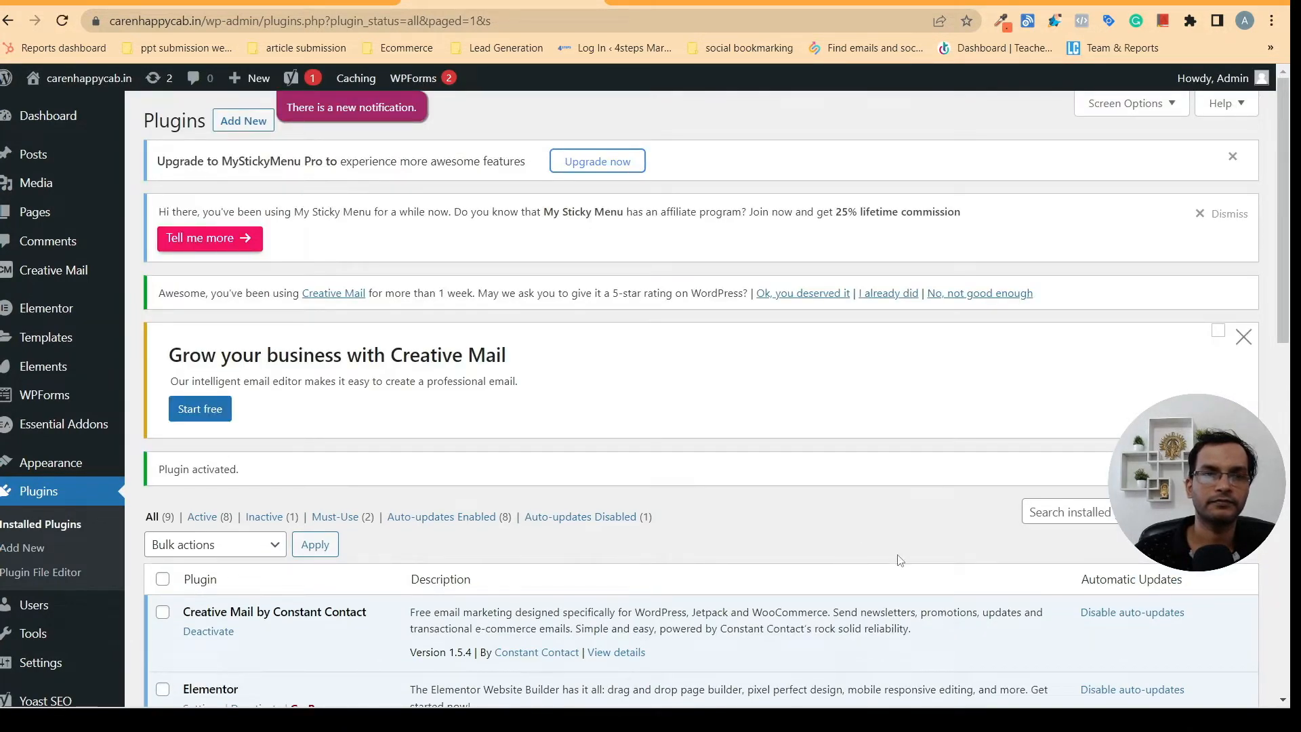
Open the settings of the installed Yoast SEO plugin and bring up its First-time configuration
scroll(880, 545, down, 10)
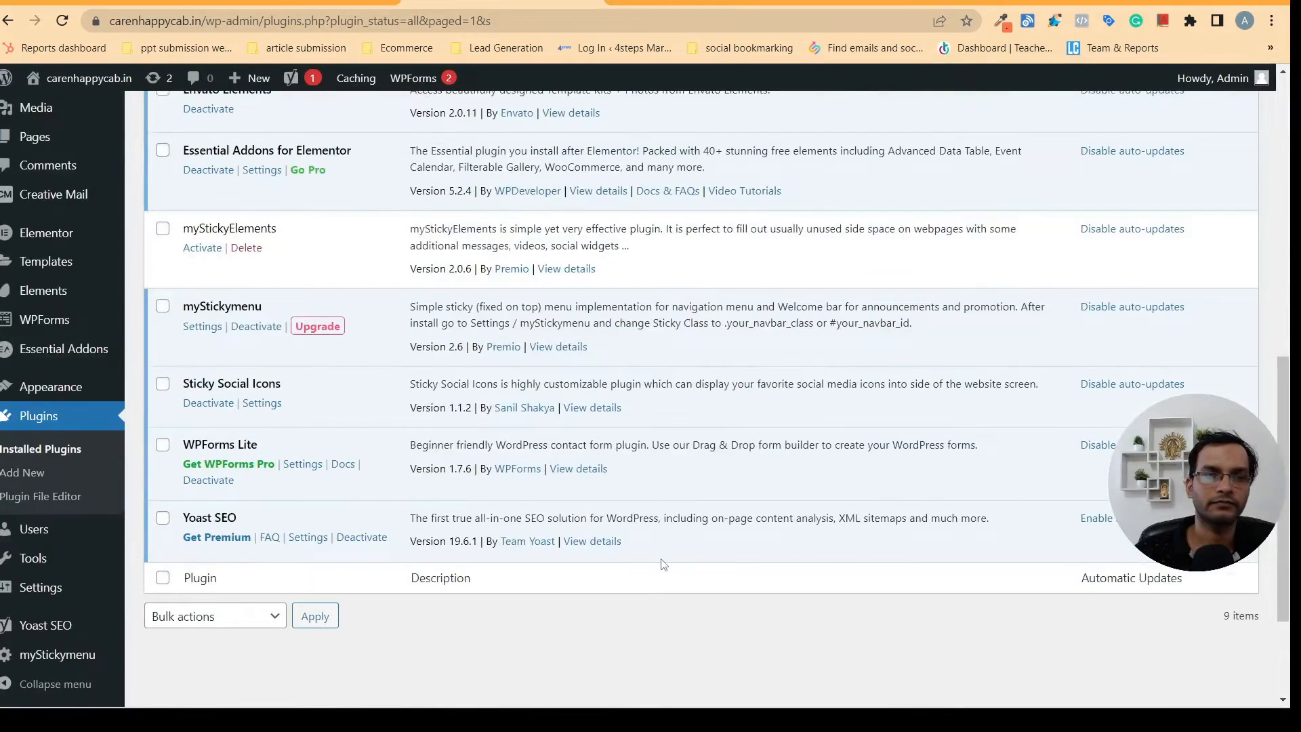
click(307, 538)
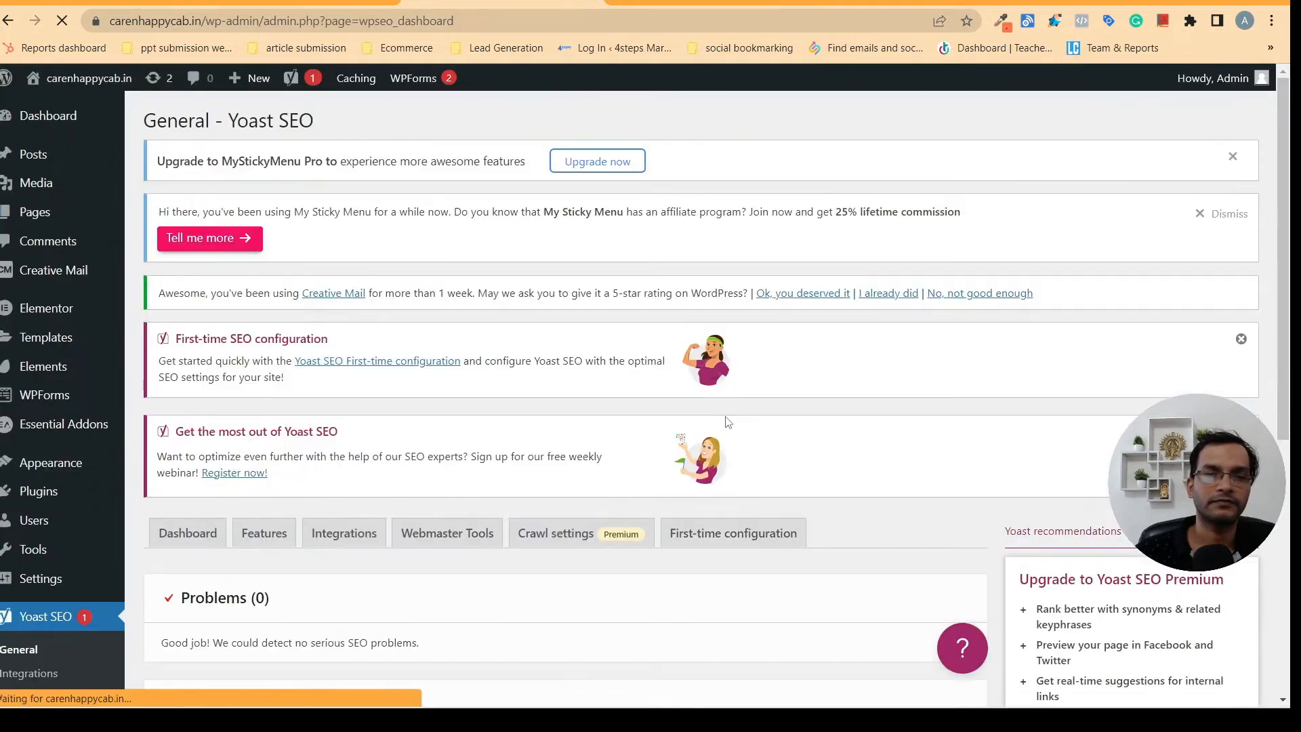
scroll(888, 515, down, 3)
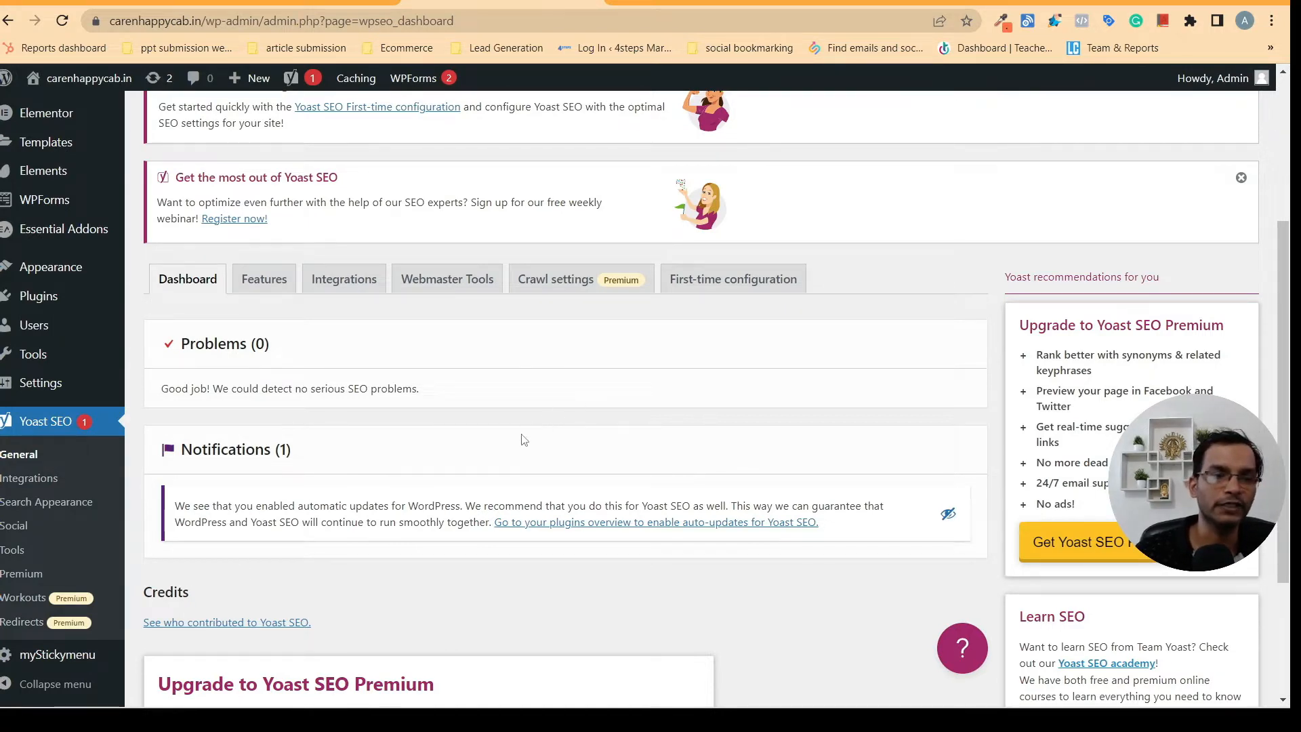
click(733, 278)
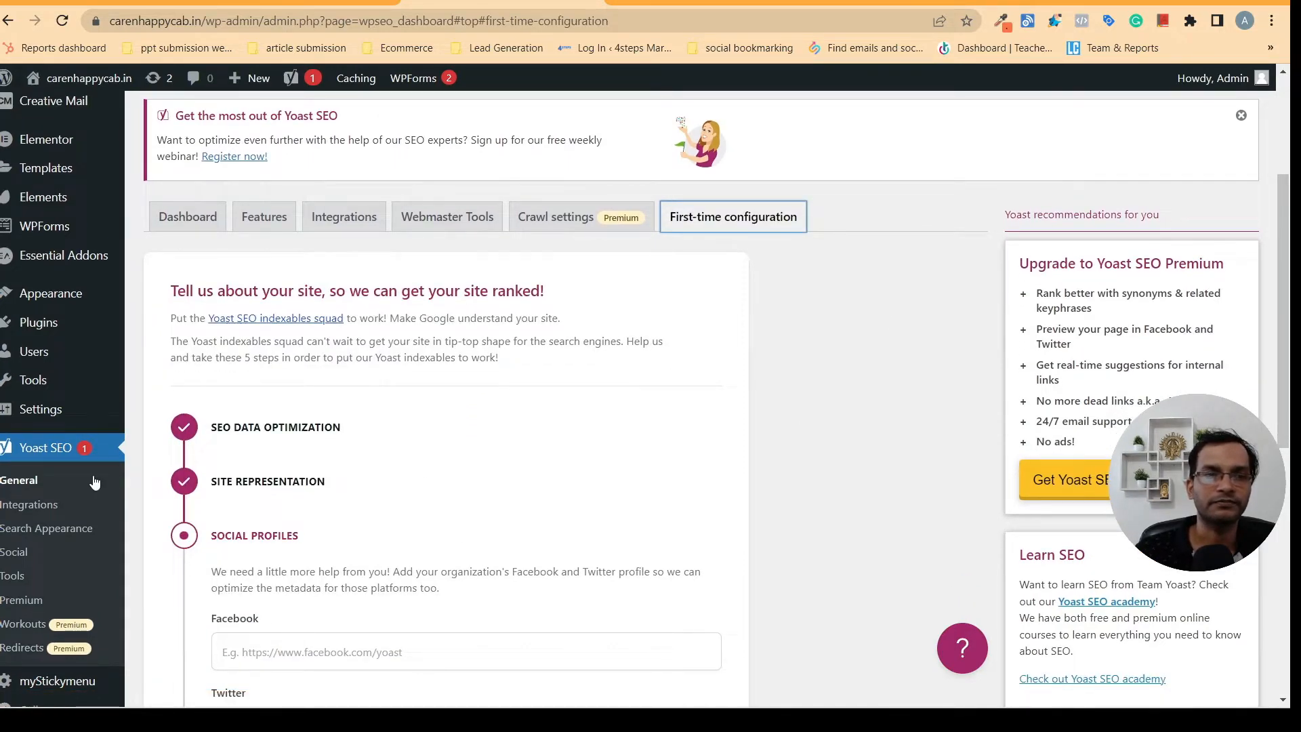
Return from the Social Profiles stage of the first-time configuration through Site Representation to SEO Data Optimization
scroll(855, 457, up, 3)
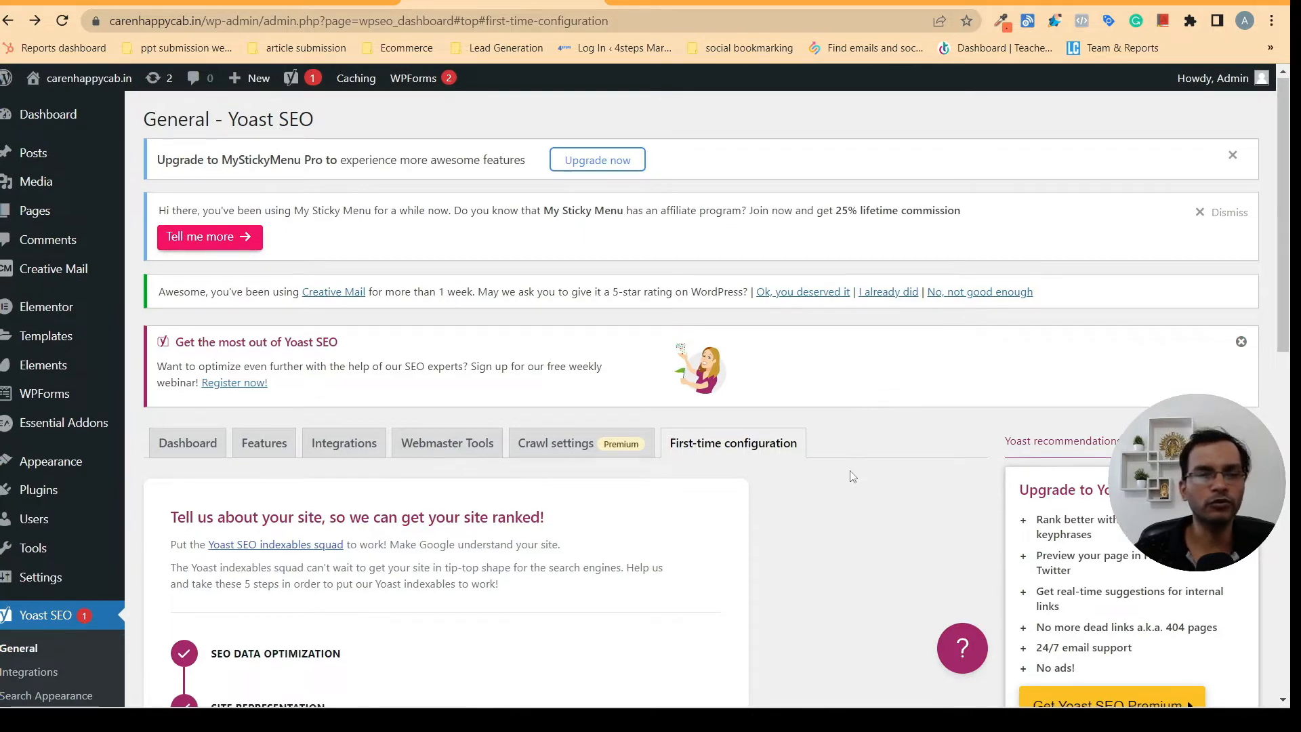
scroll(850, 470, down, 2)
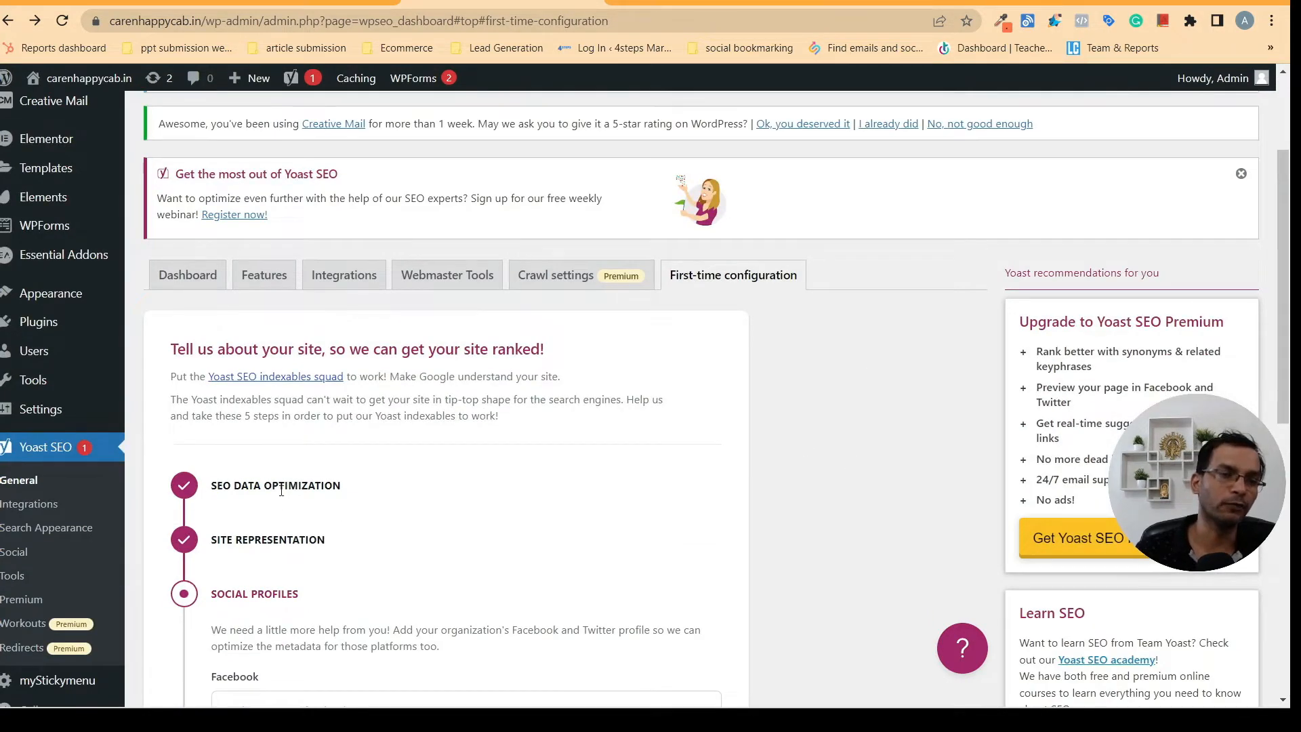
scroll(535, 556, down, 3)
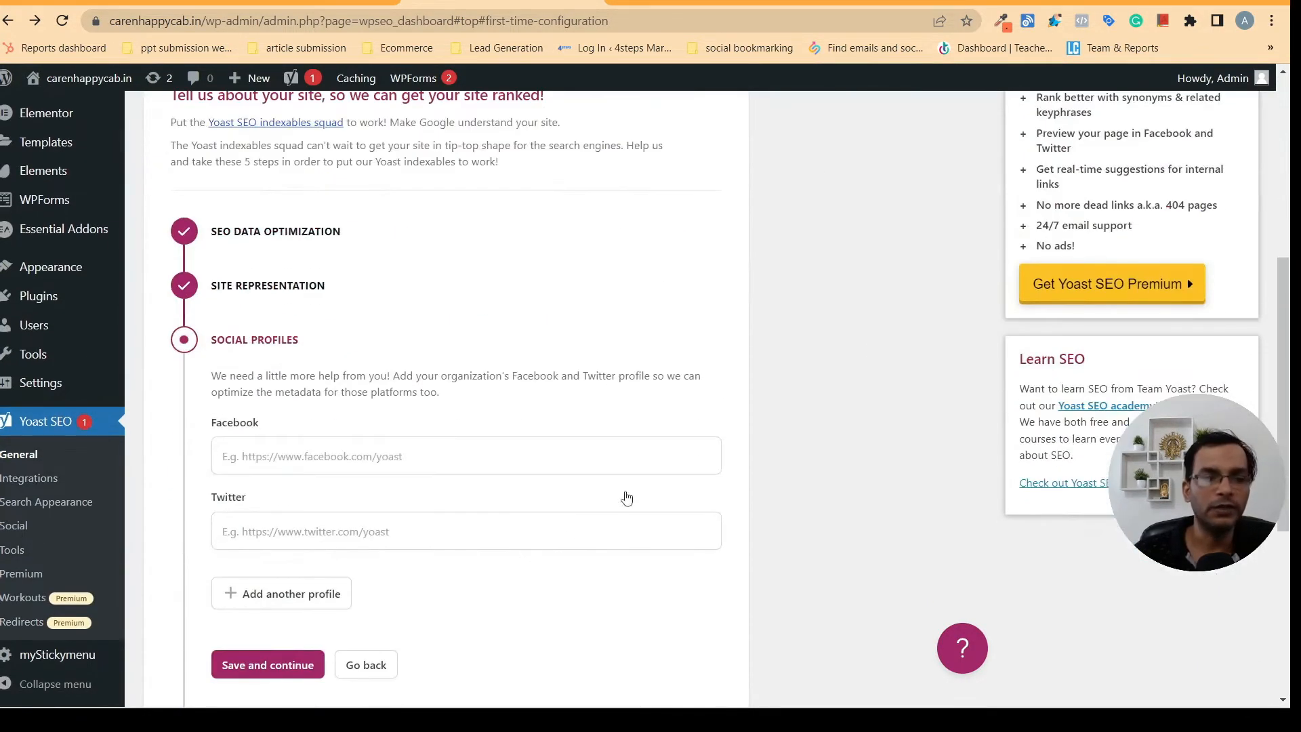
scroll(460, 561, down, 1)
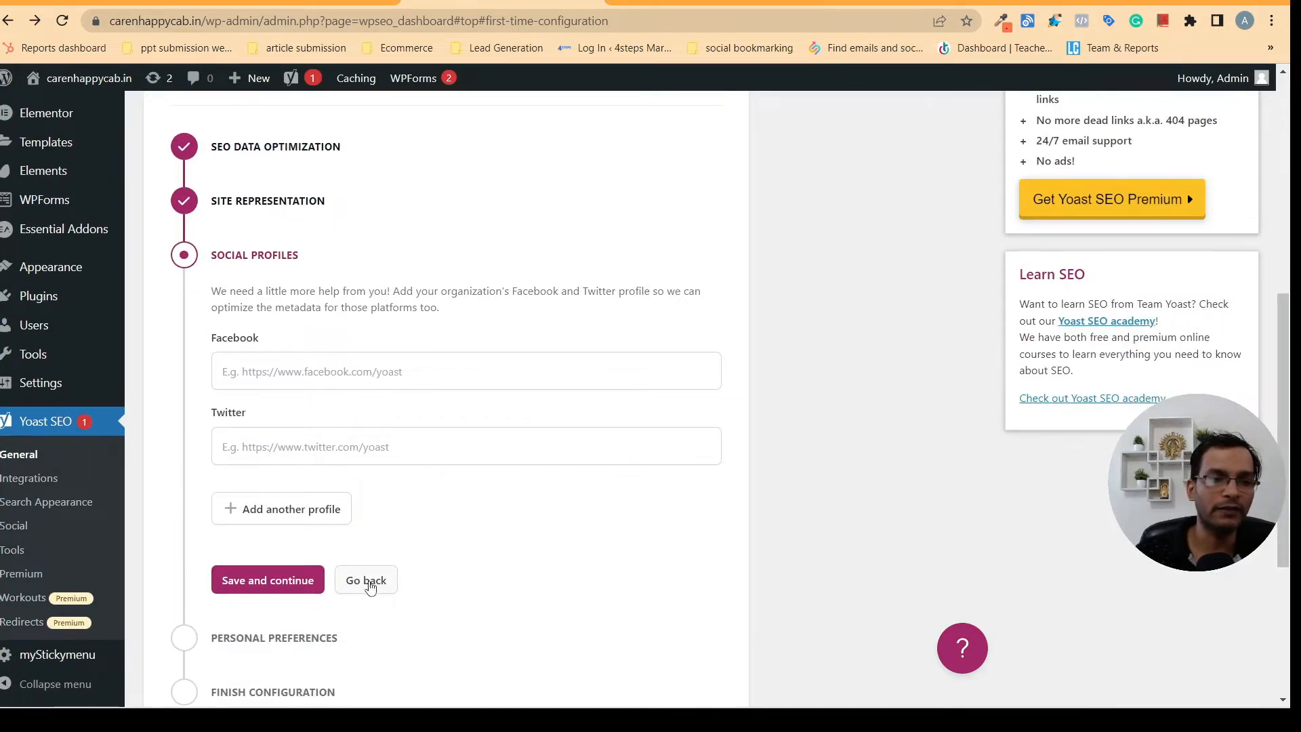
click(366, 581)
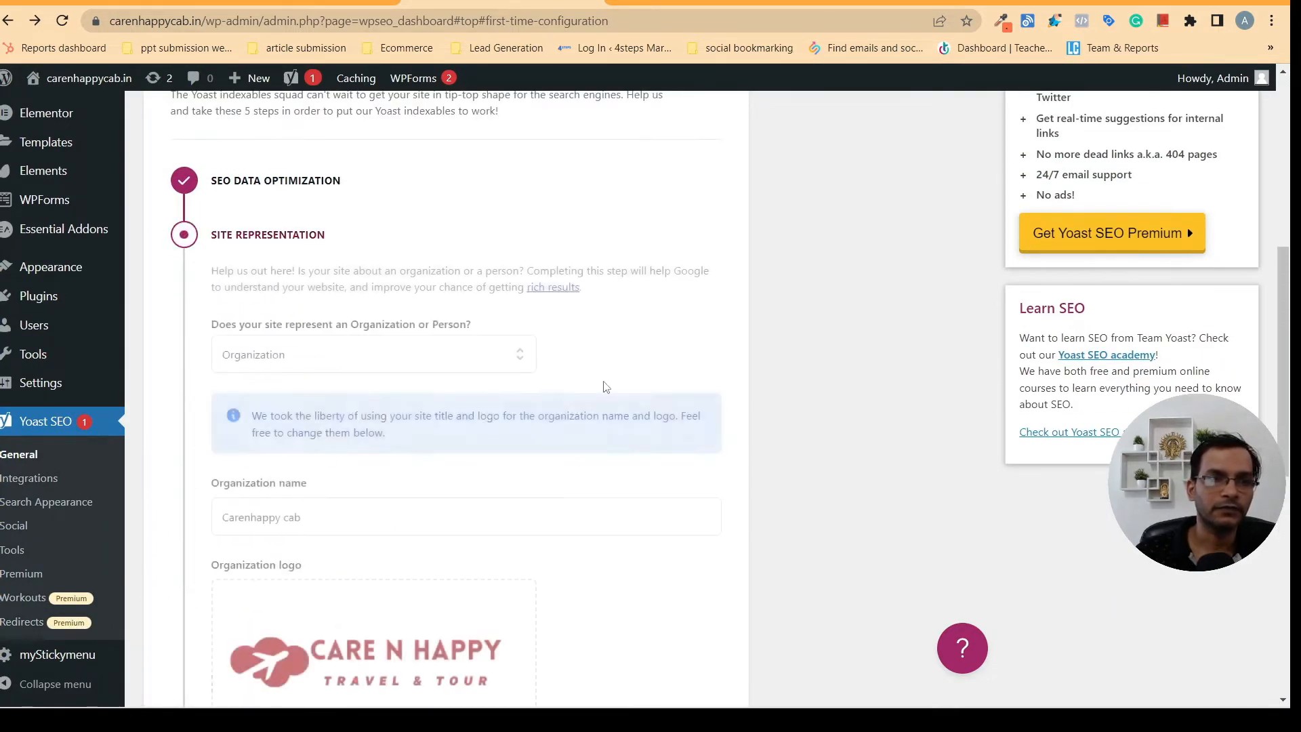
scroll(603, 385, down, 3)
scroll(400, 608, down, 1)
scroll(400, 607, down, 1)
click(366, 414)
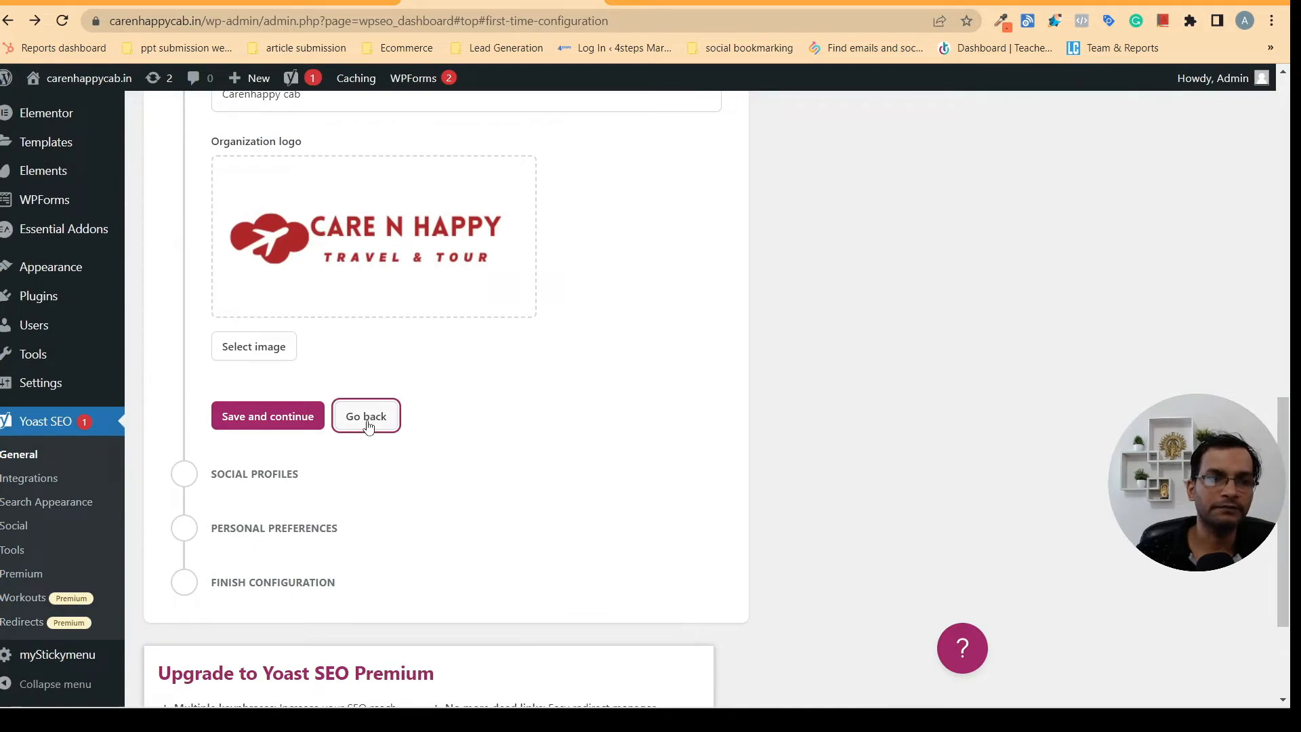
scroll(720, 486, up, 6)
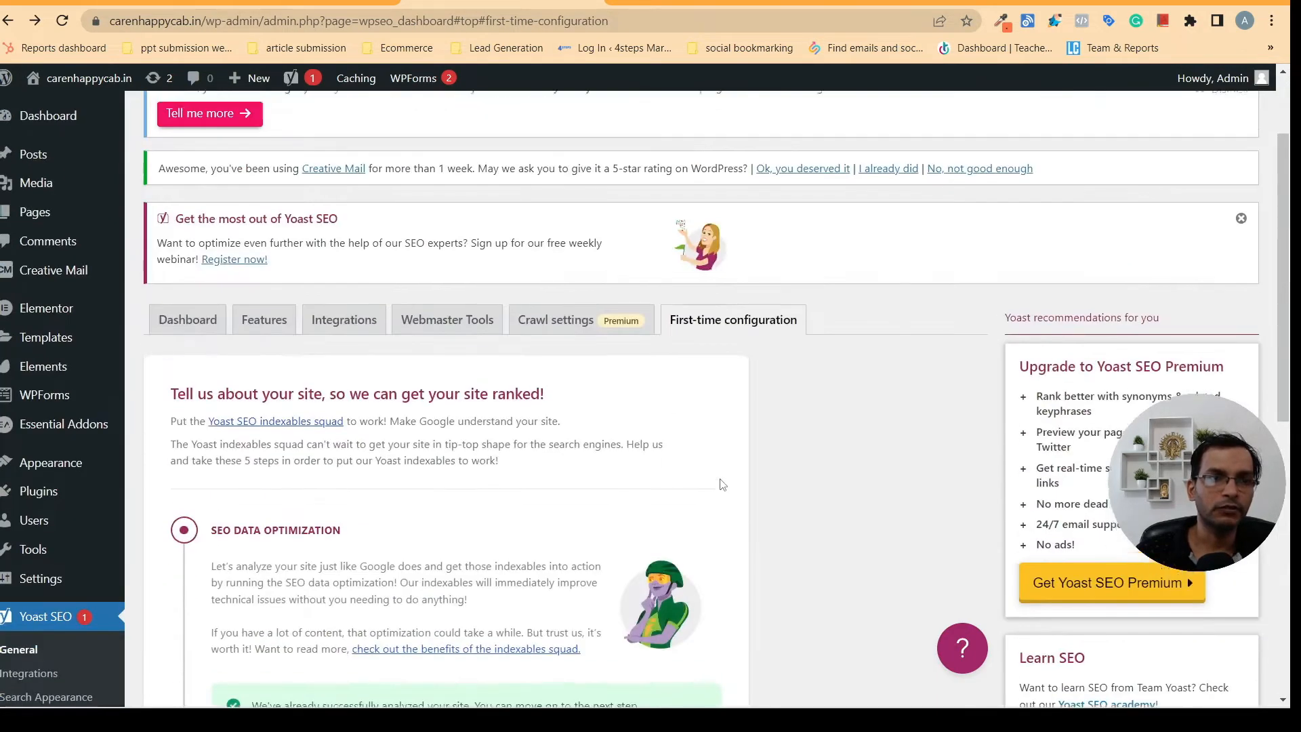
Review the SEO Data Optimization stage and continue to Site Representation
scroll(720, 485, down, 3)
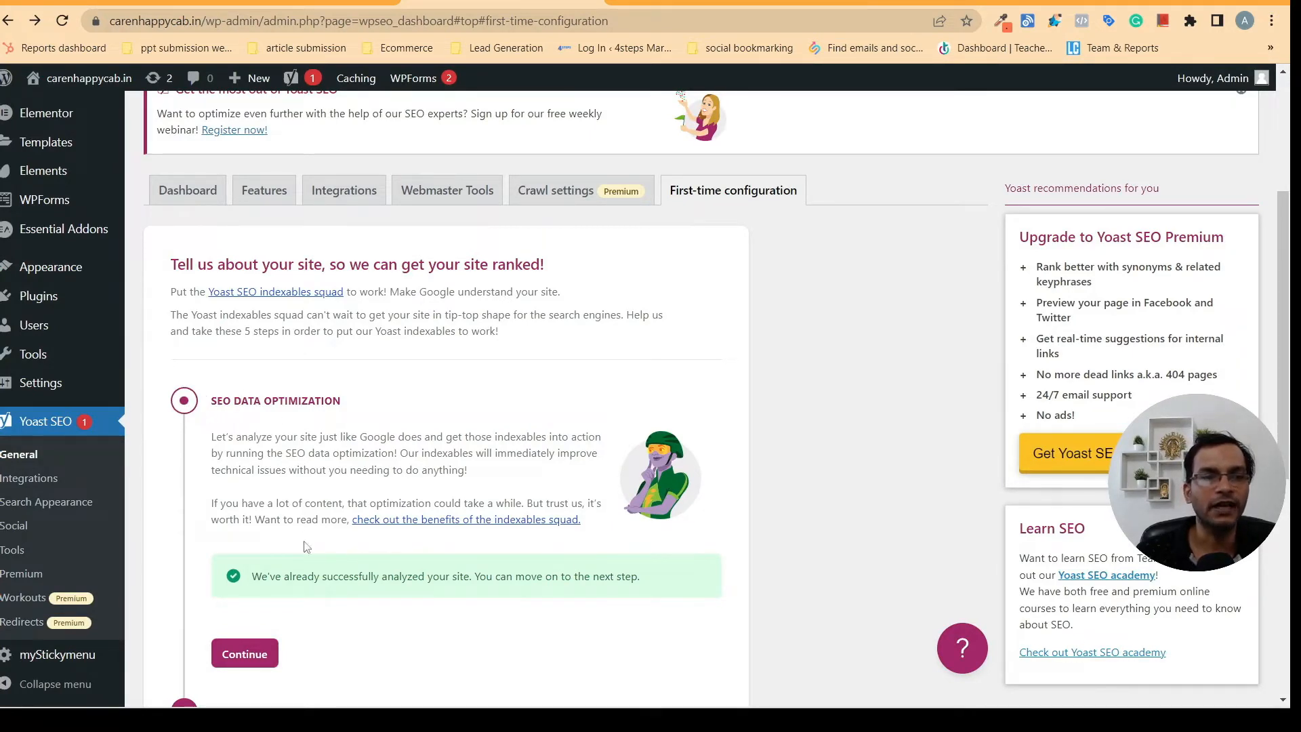
scroll(344, 564, down, 1)
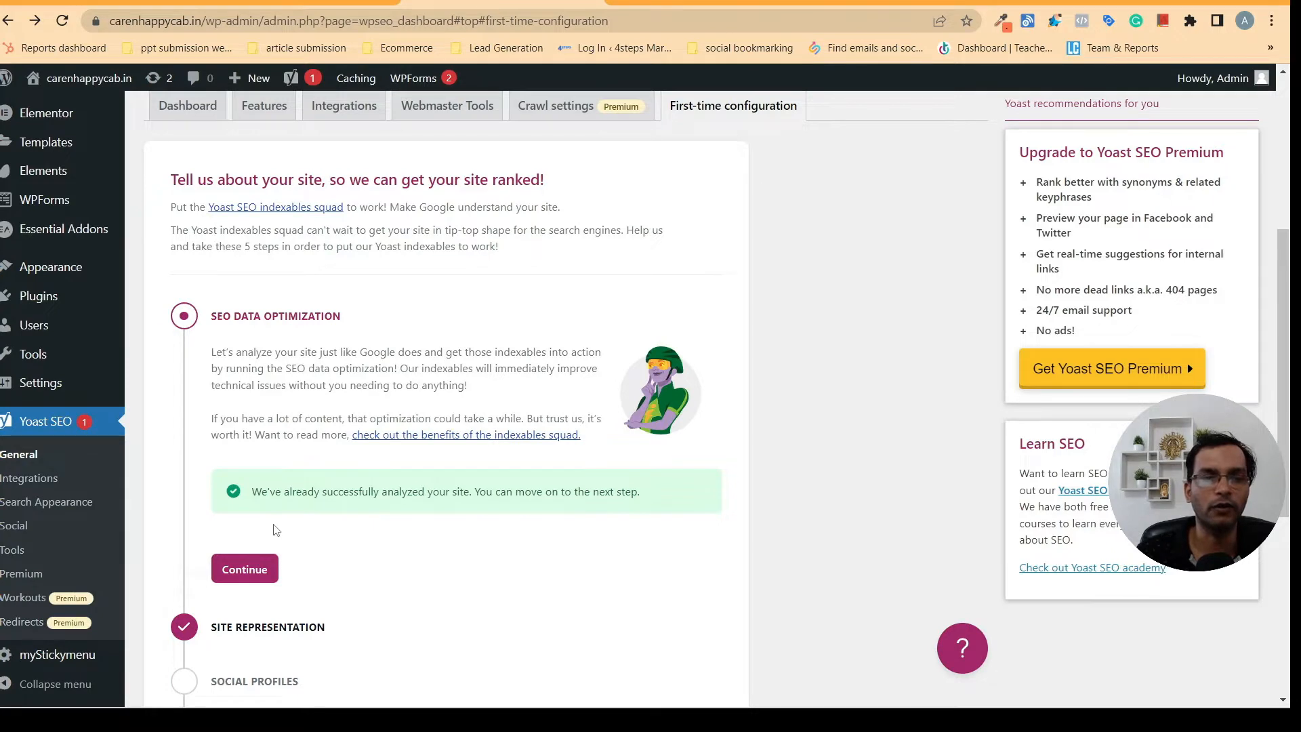
scroll(290, 440, down, 1)
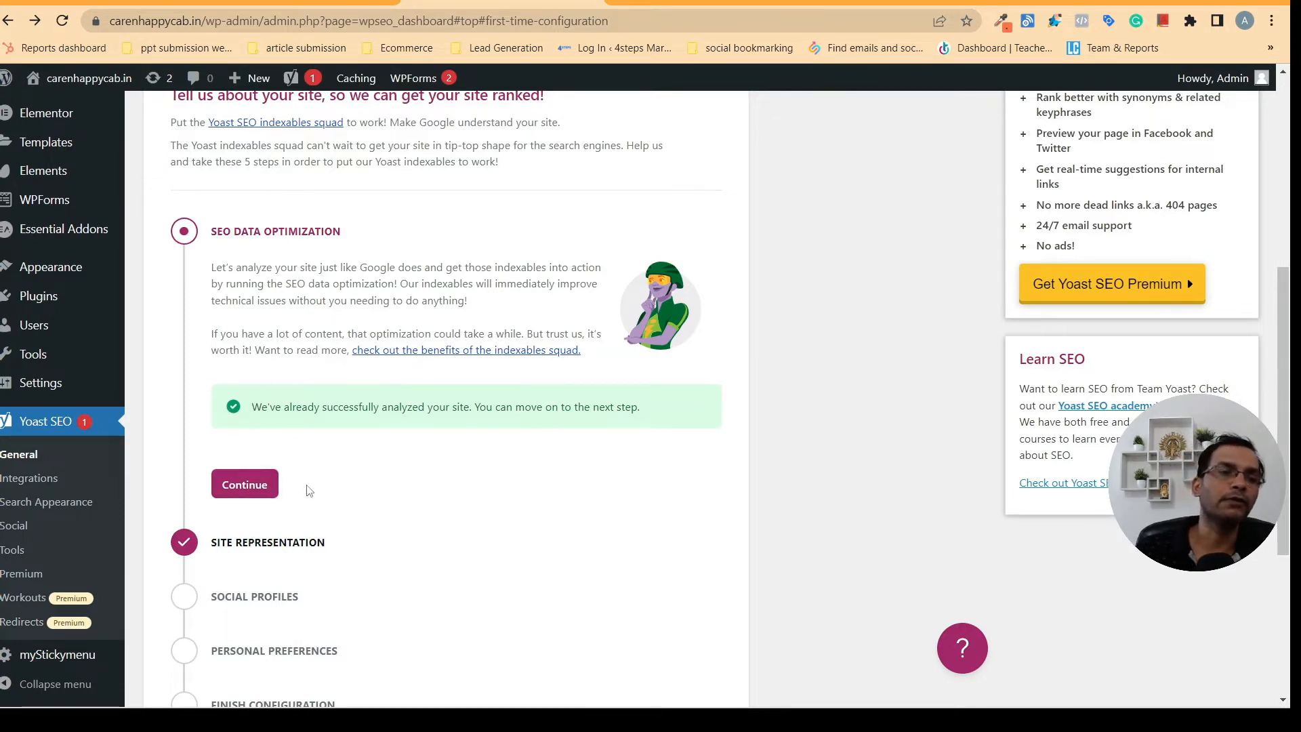
scroll(415, 485, down, 3)
click(244, 314)
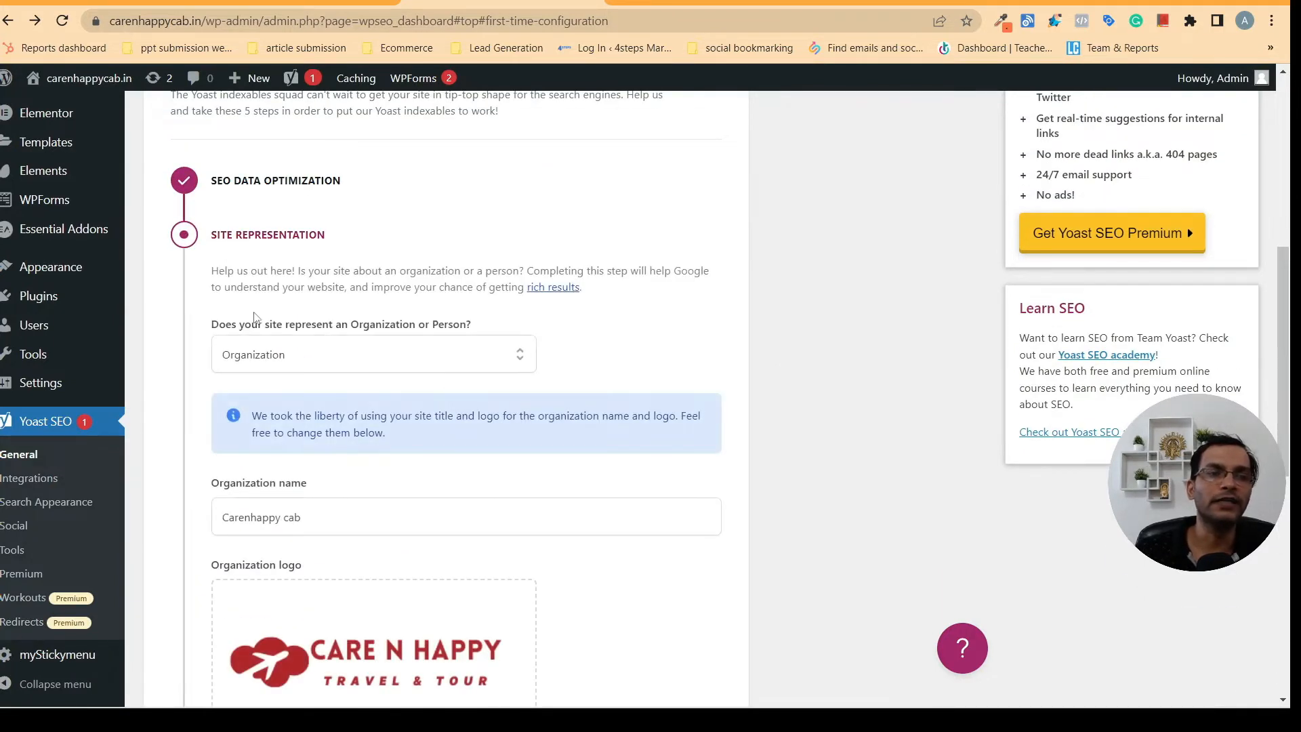
Save the Site Representation with the type Organization, the name "Carenhappy cab" and the existing Care N Happy logo
scroll(397, 465, down, 1)
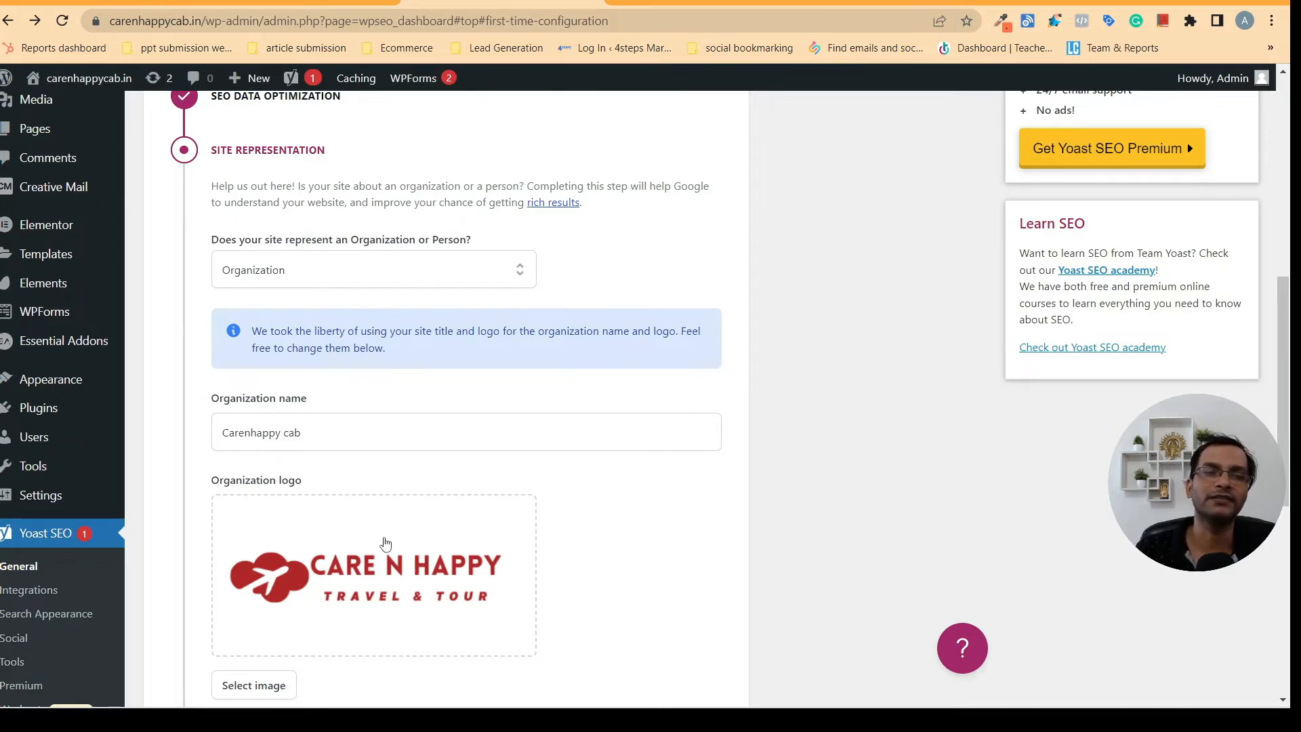
scroll(387, 413, down, 1)
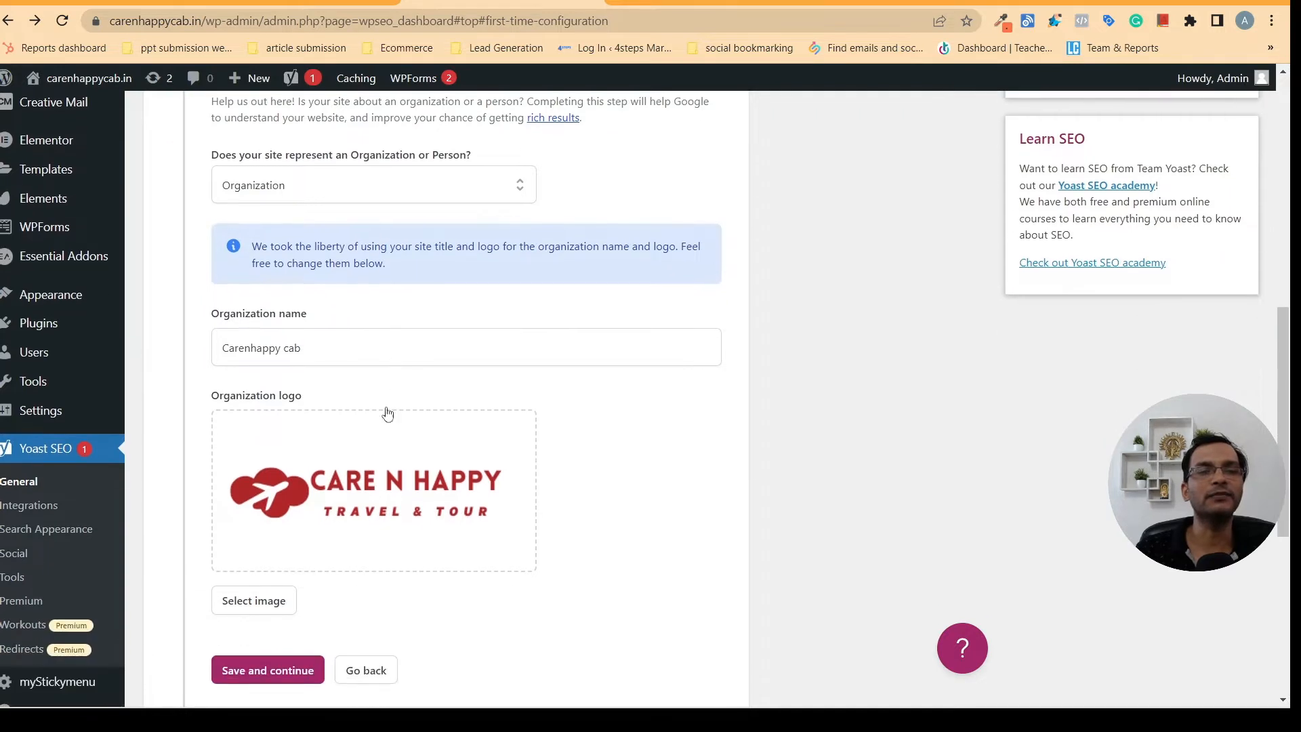
scroll(430, 369, down, 1)
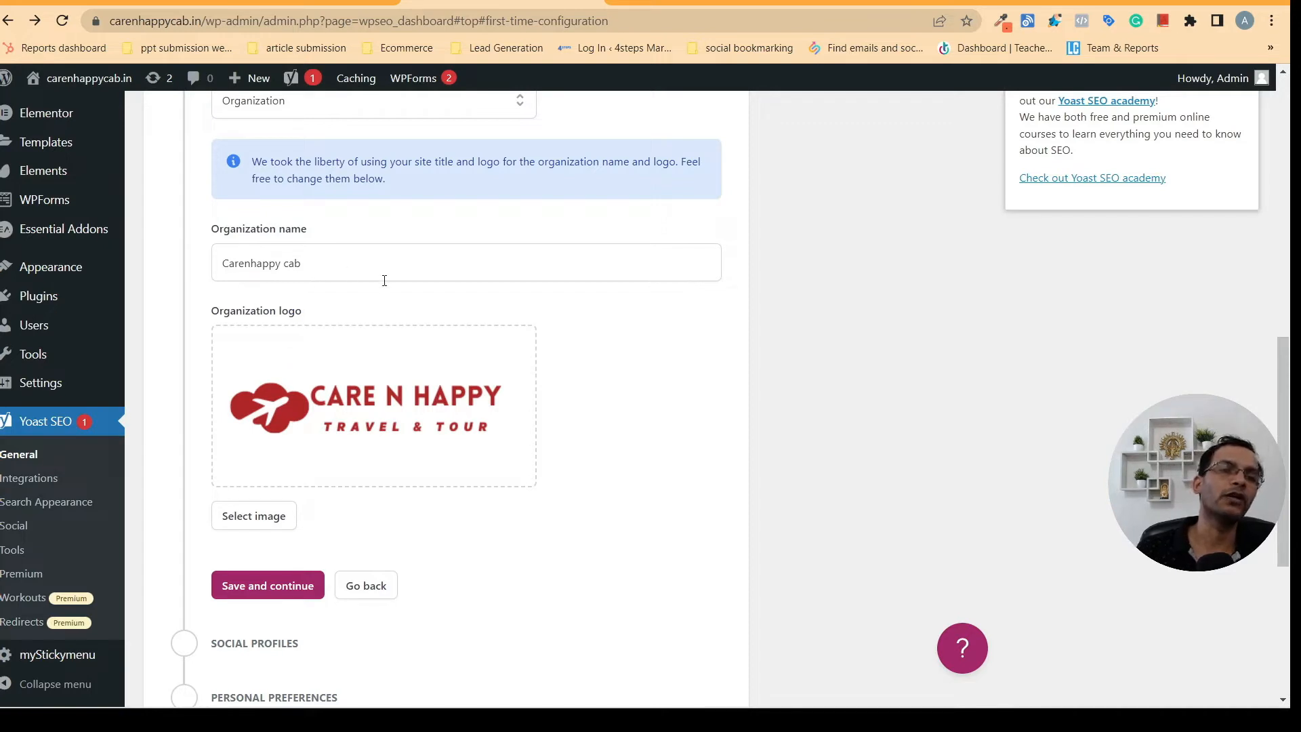
scroll(384, 280, down, 1)
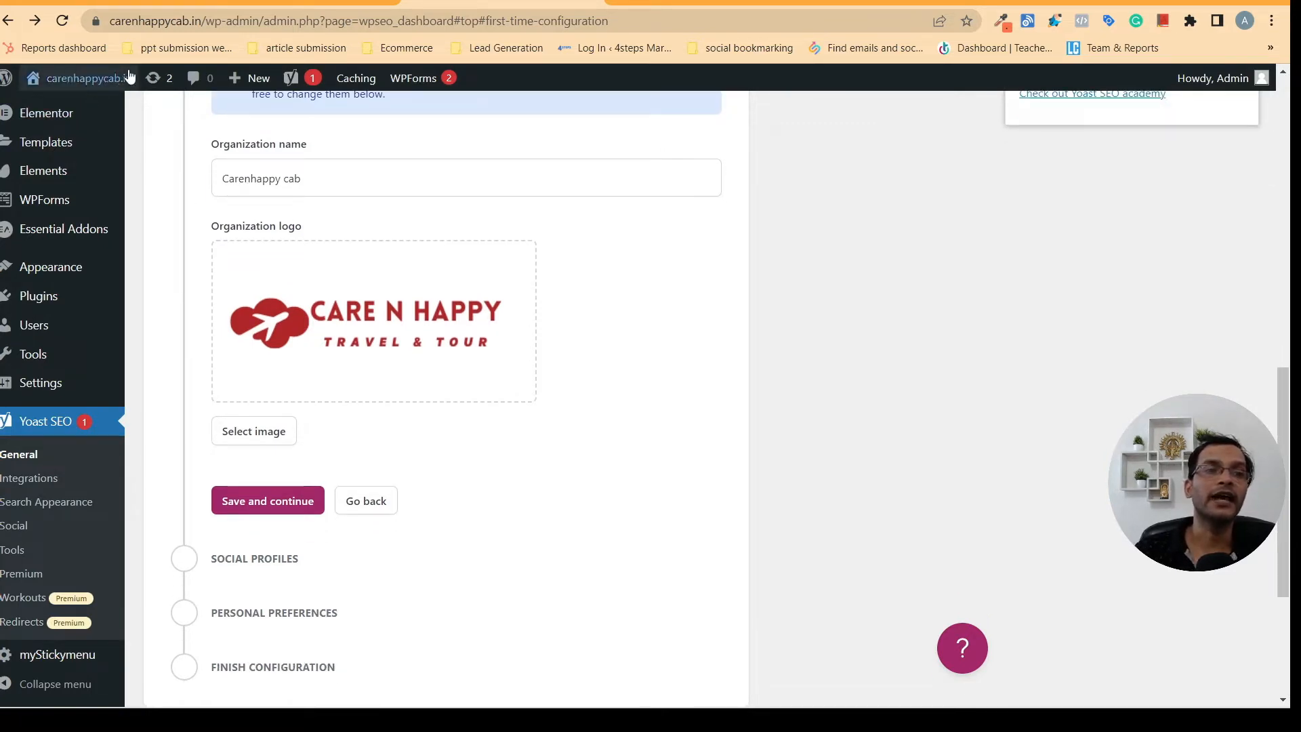
scroll(406, 269, down, 1)
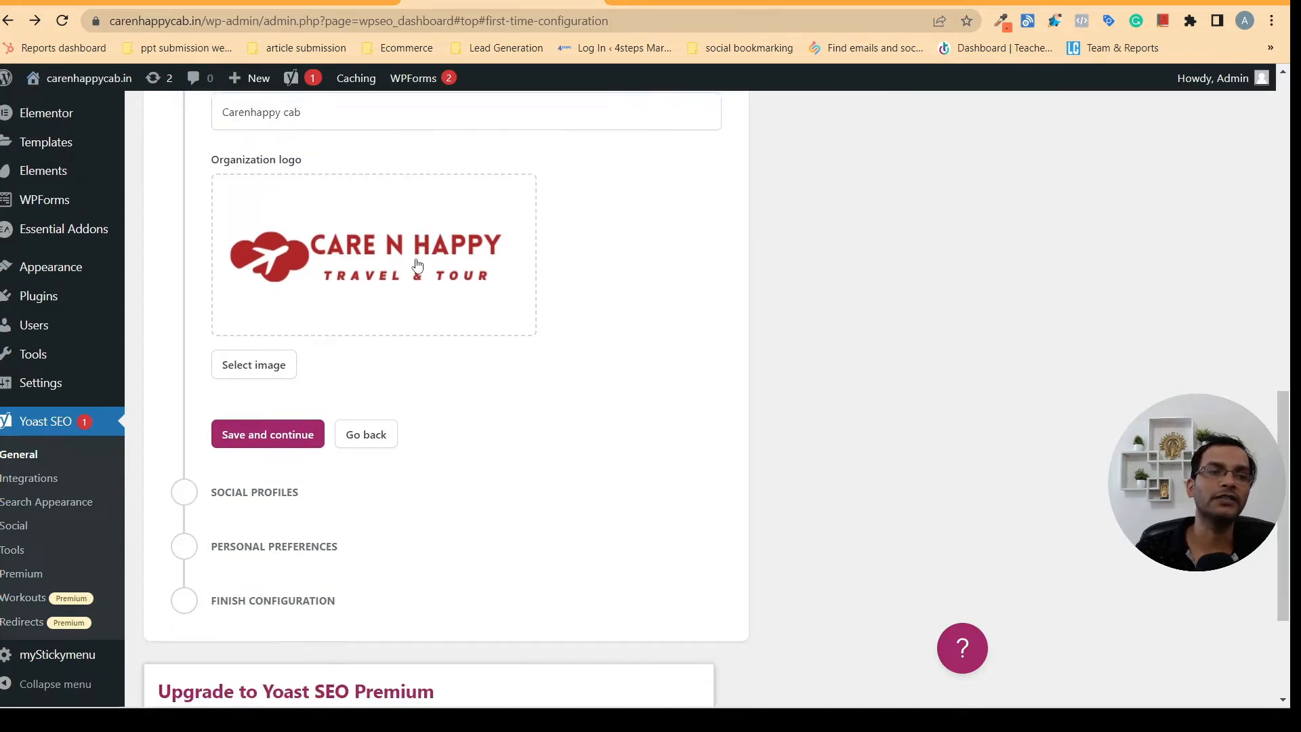
scroll(552, 355, down, 1)
scroll(548, 346, up, 1)
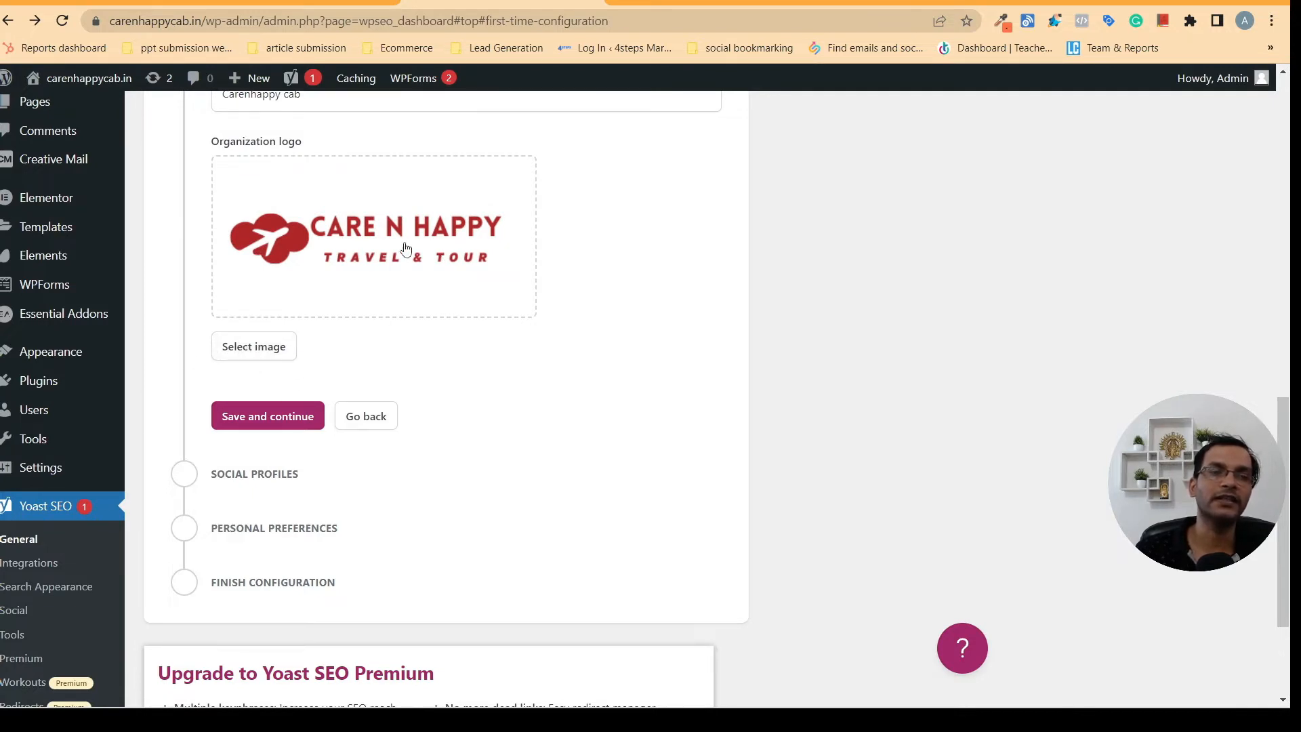
scroll(610, 371, down, 2)
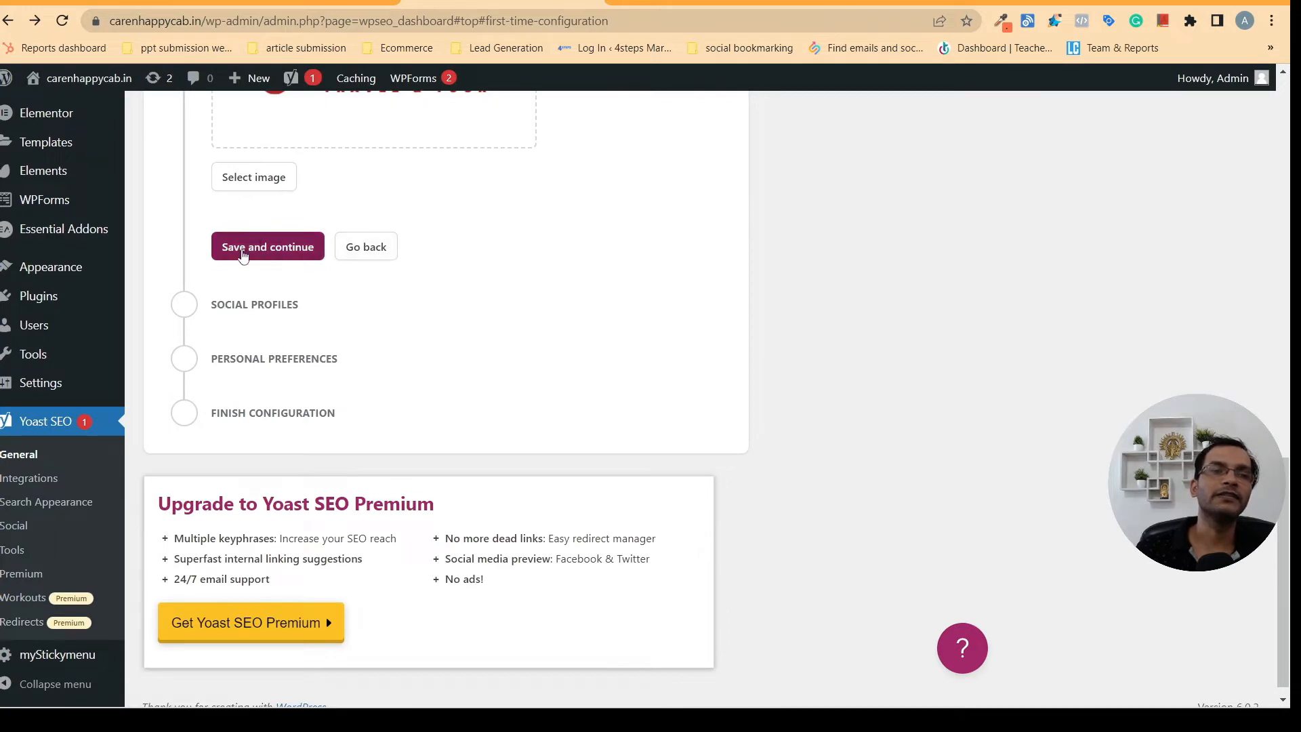
click(269, 252)
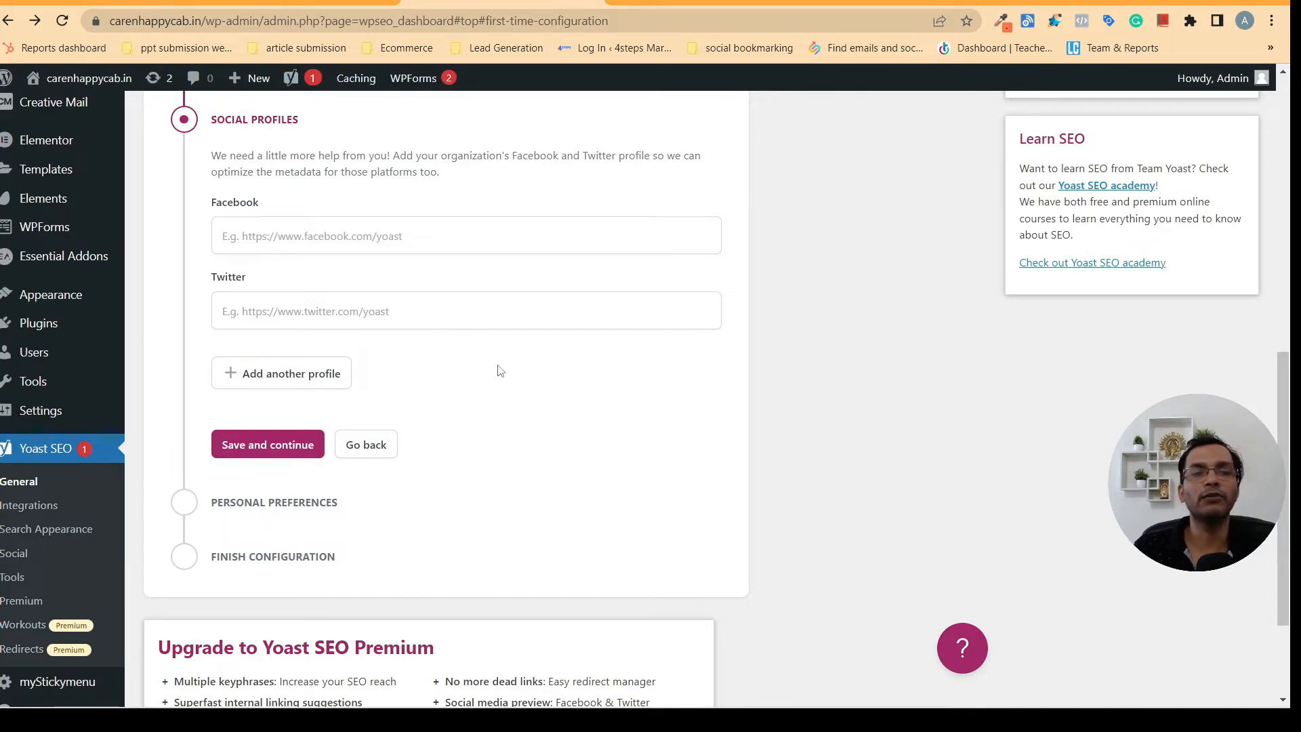
Leave the Facebook and Twitter profiles empty, save the Social Profiles stage and review the Personal Preferences options
scroll(498, 369, down, 2)
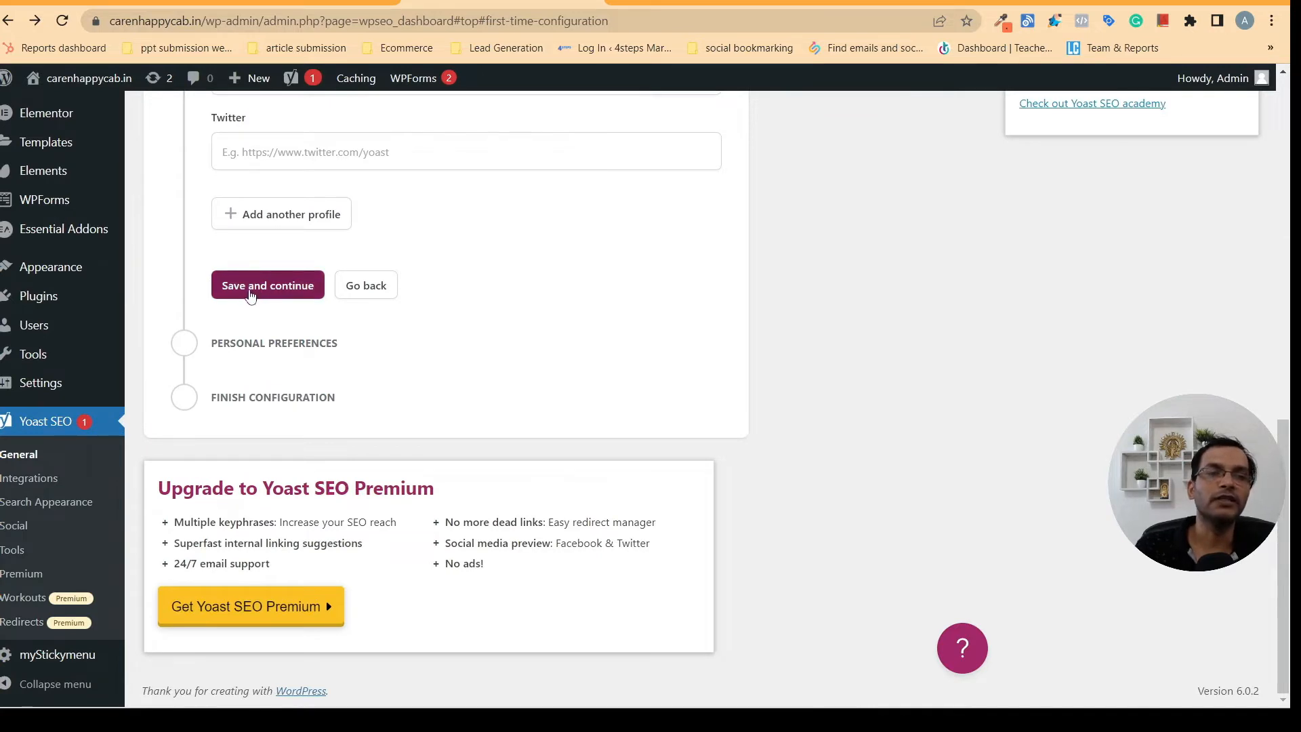
click(250, 292)
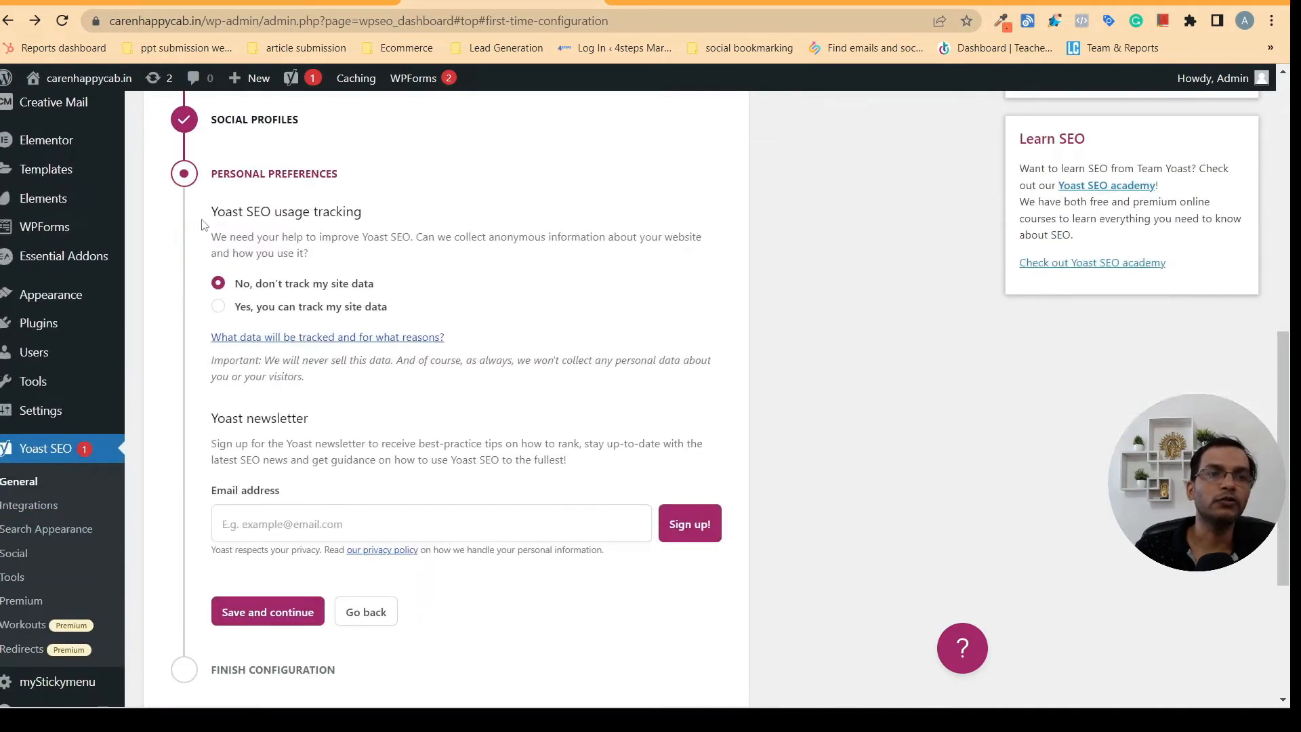
scroll(399, 228, down, 3)
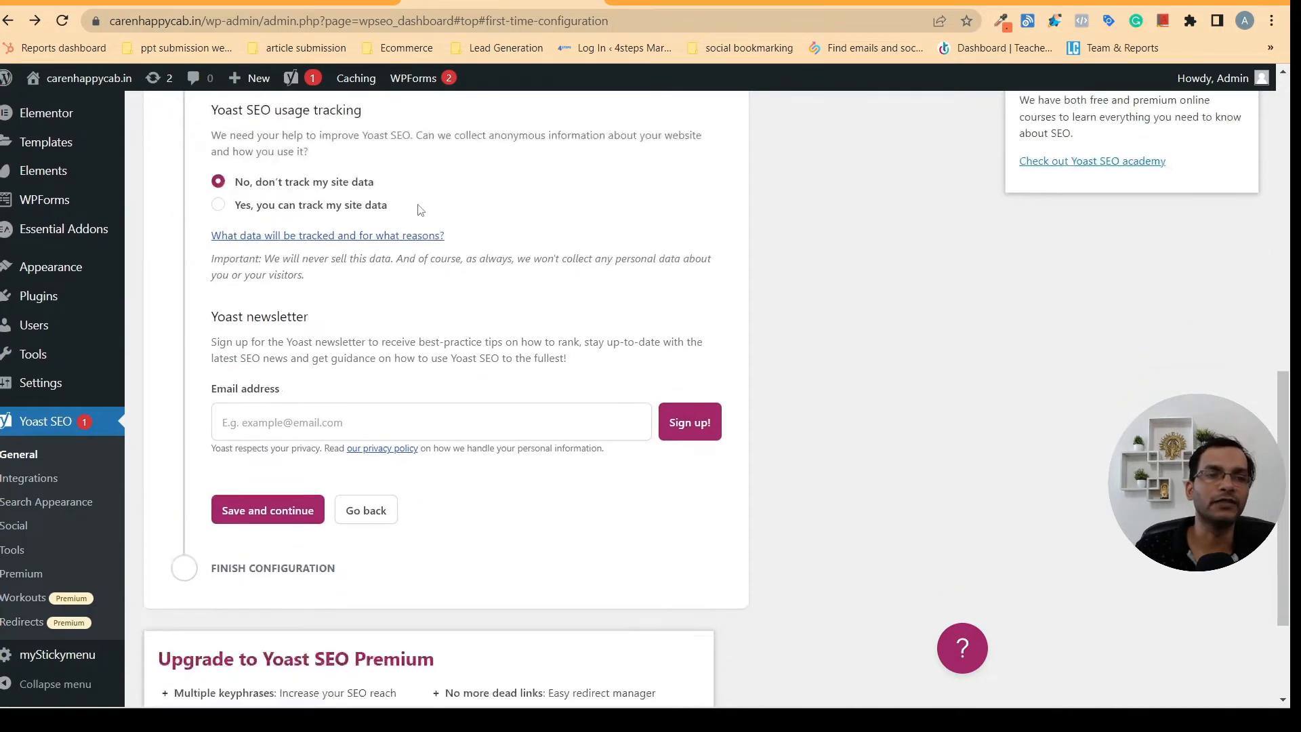
scroll(415, 209, up, 3)
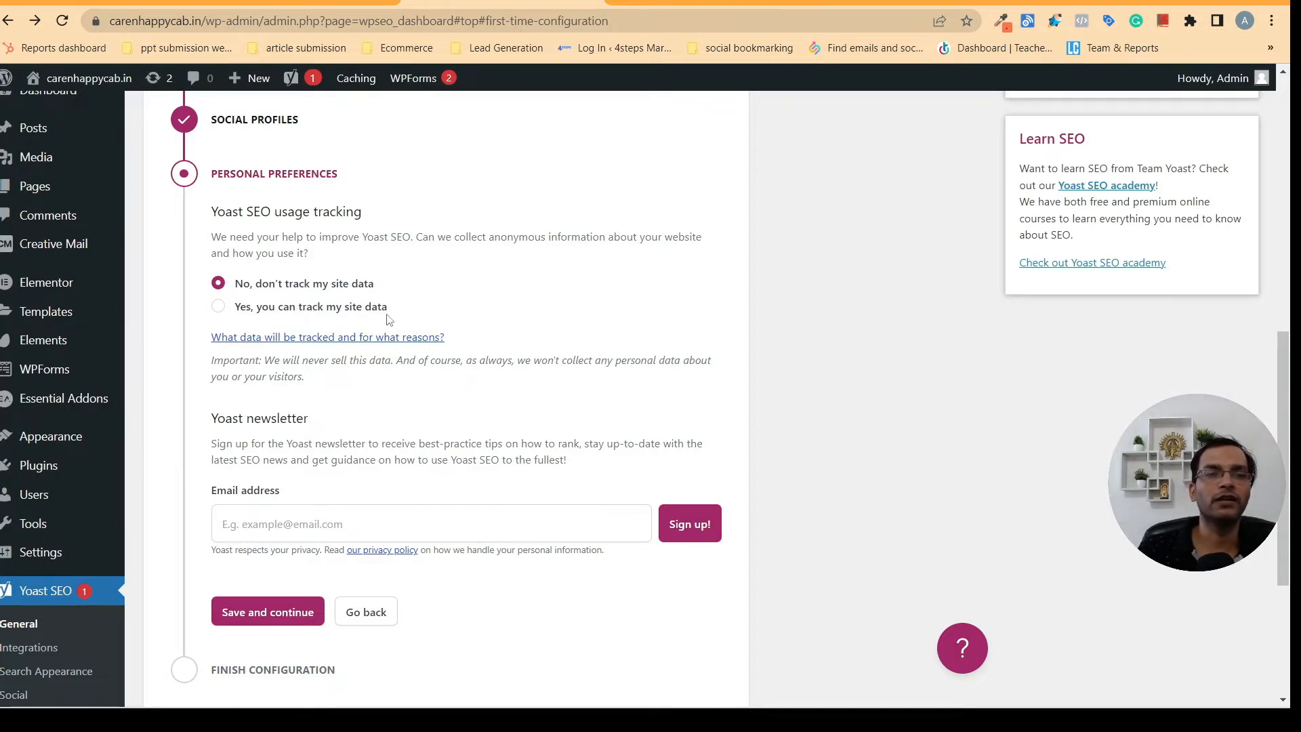
Save the Personal Preferences with "No, don't track my site data" selected and the newsletter email left empty
scroll(389, 317, down, 3)
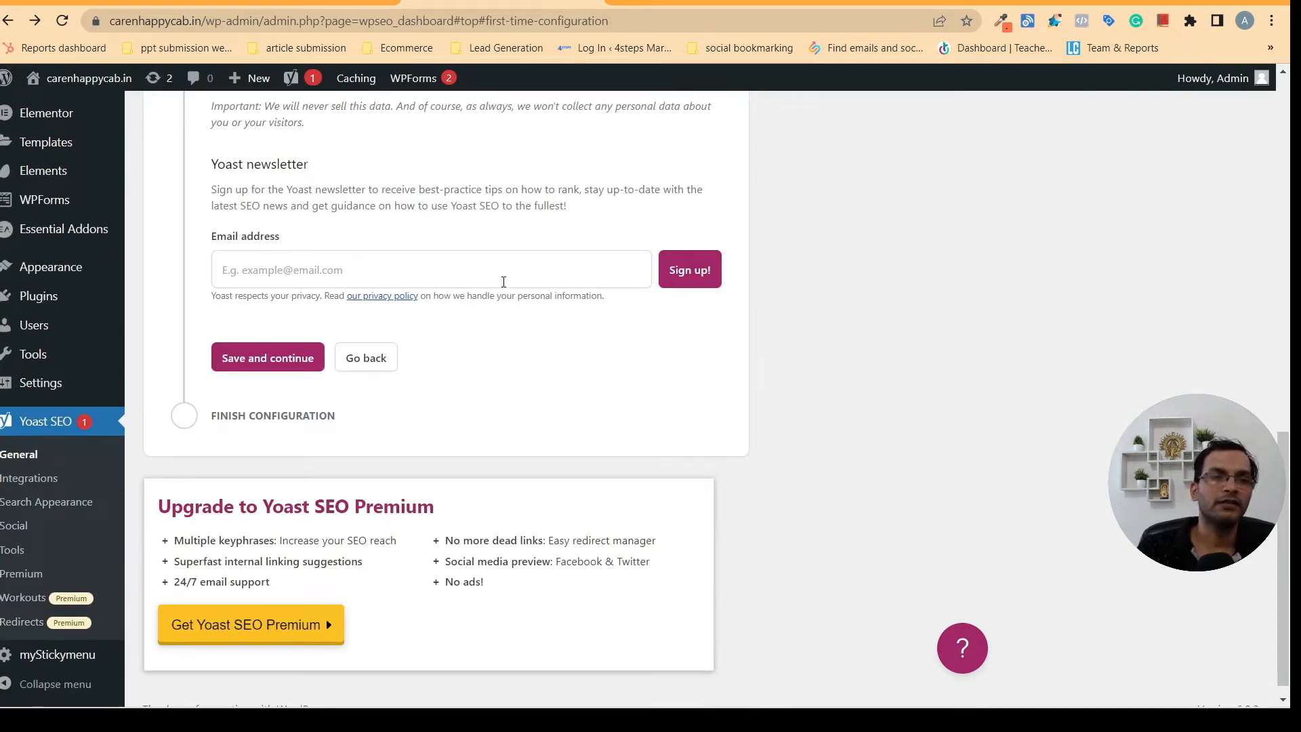
scroll(503, 281, up, 3)
scroll(464, 346, down, 2)
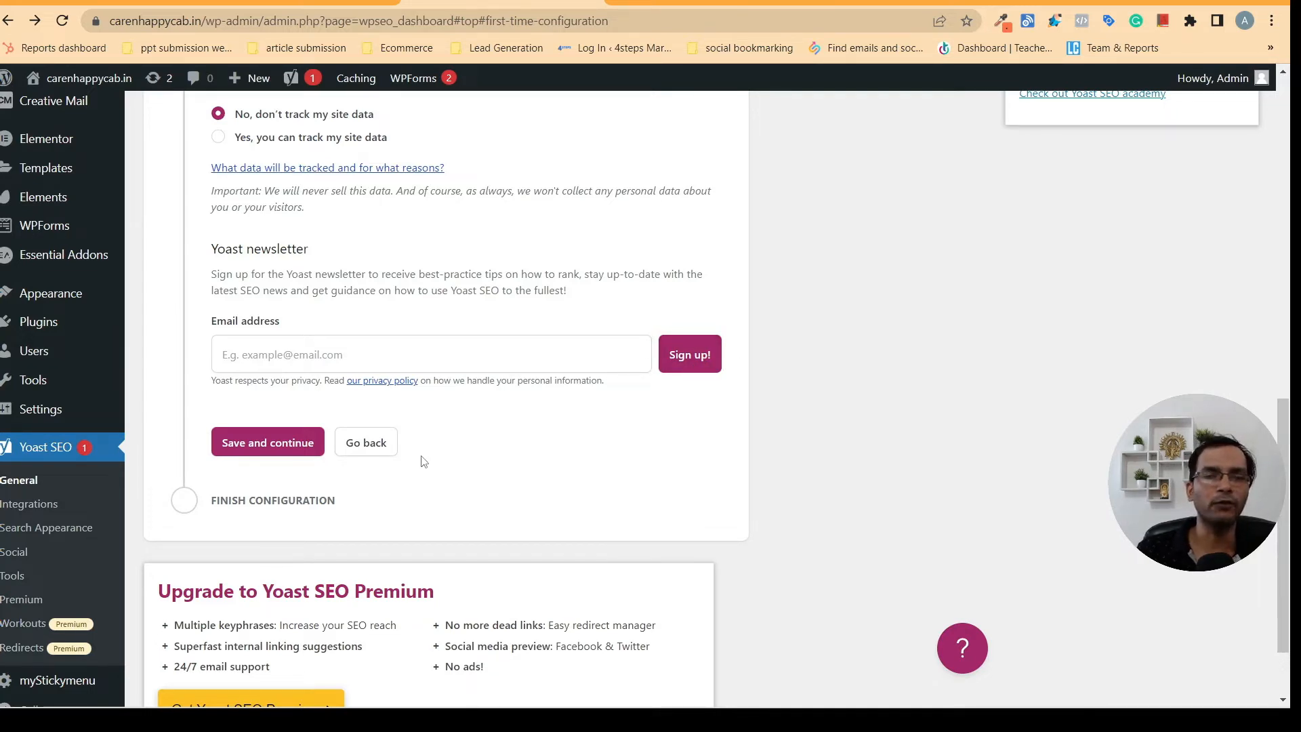
scroll(541, 475, down, 2)
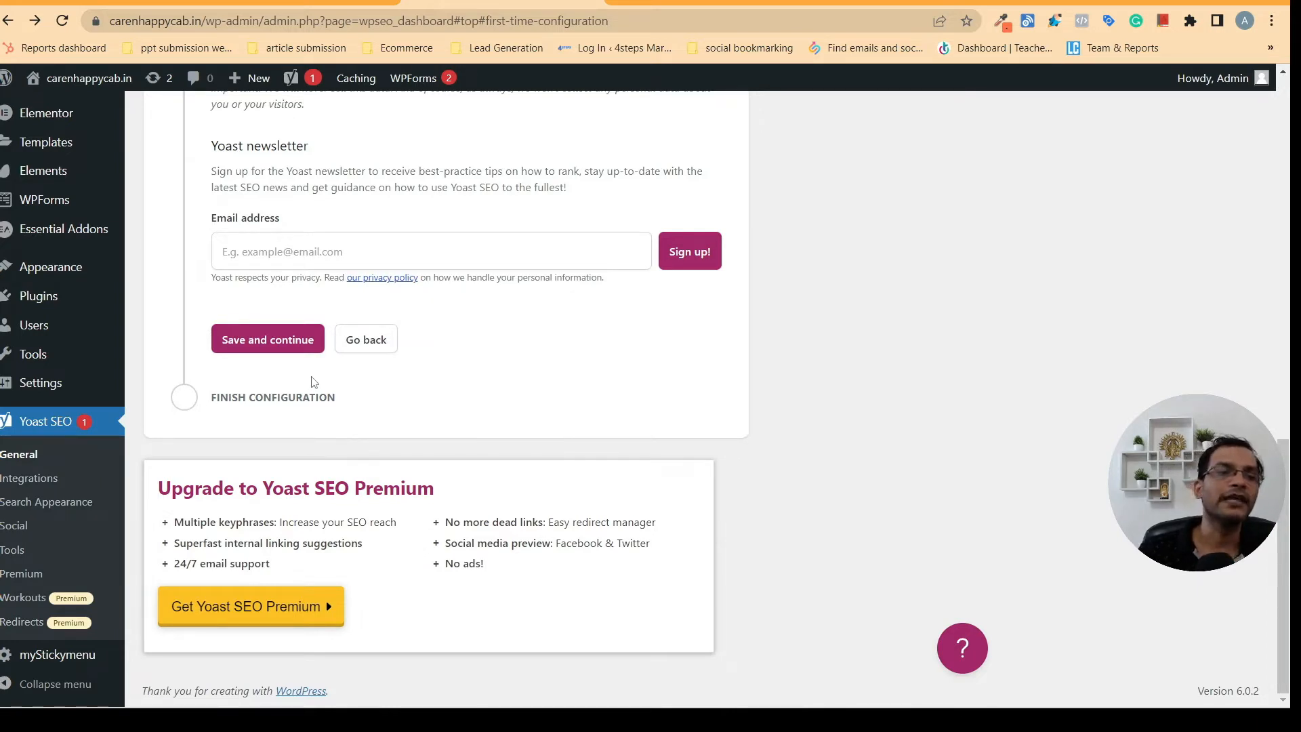
click(265, 341)
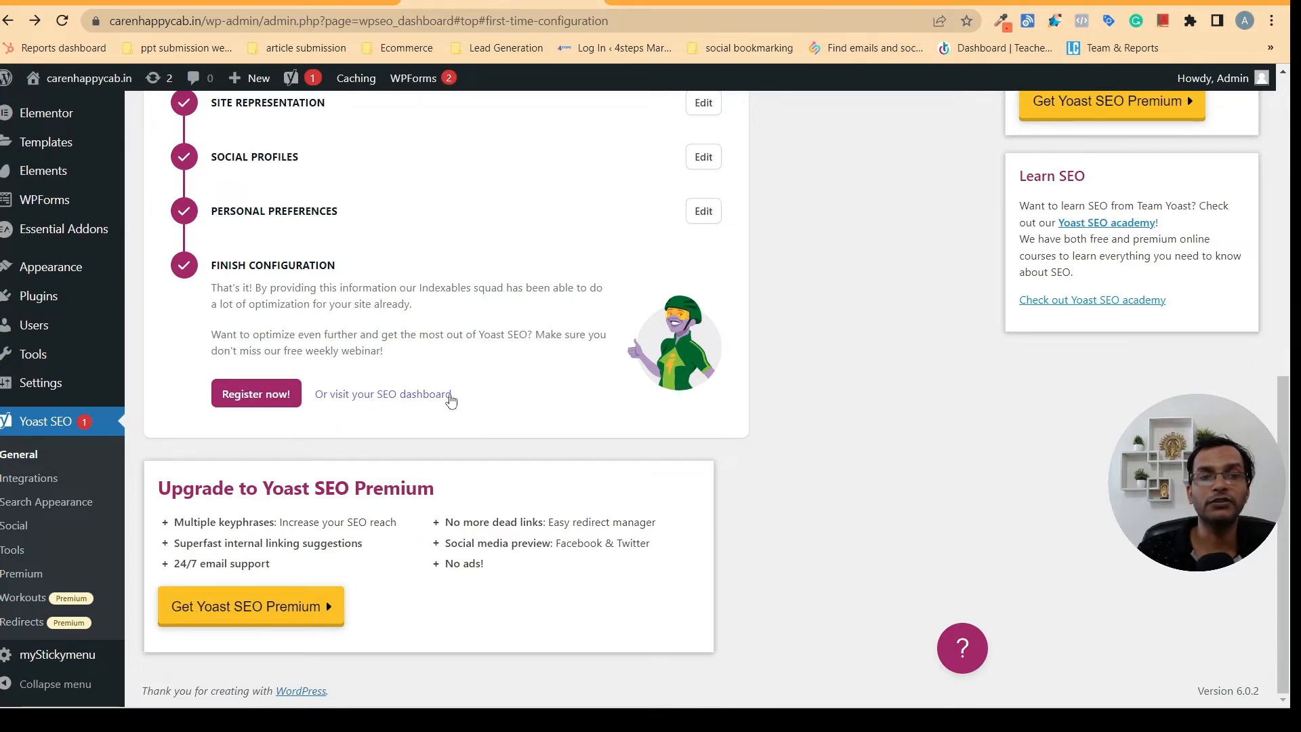
Go from the finished configuration to the SEO dashboard and review its Problems and Notifications sections
scroll(534, 427, up, 3)
scroll(535, 427, down, 1)
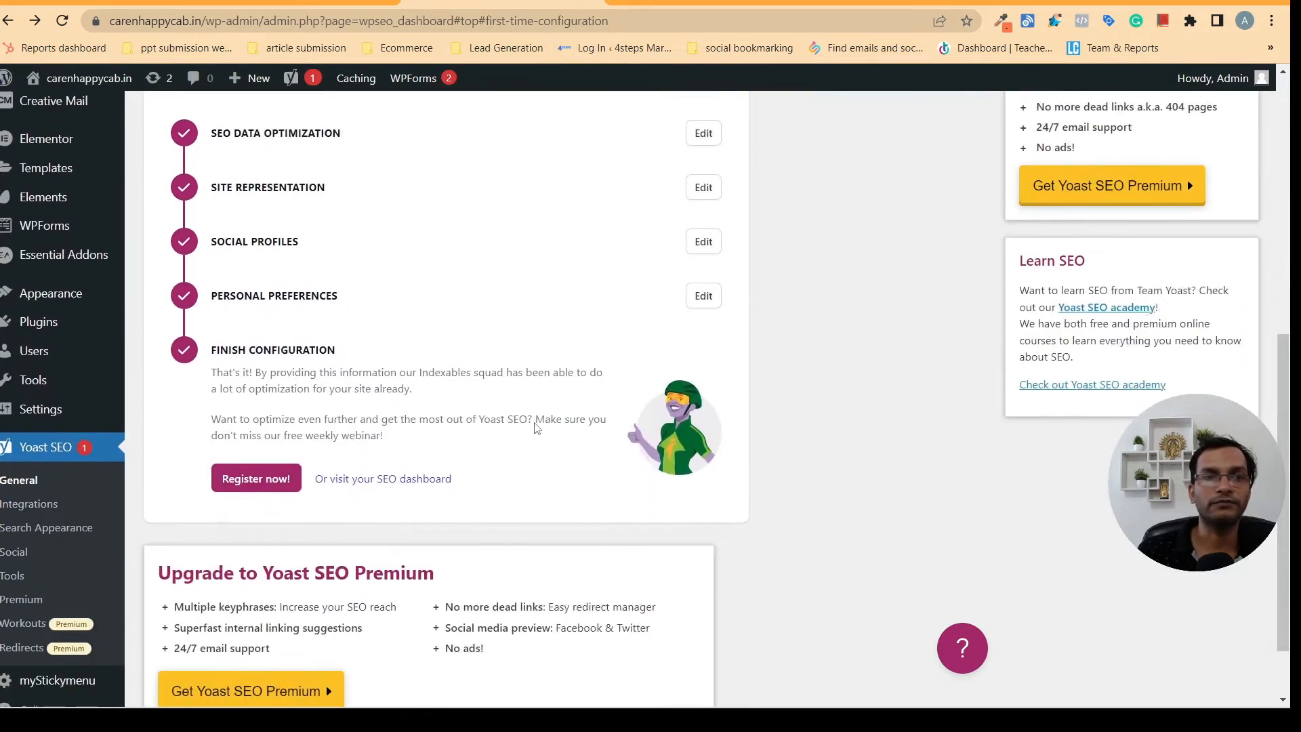
click(342, 479)
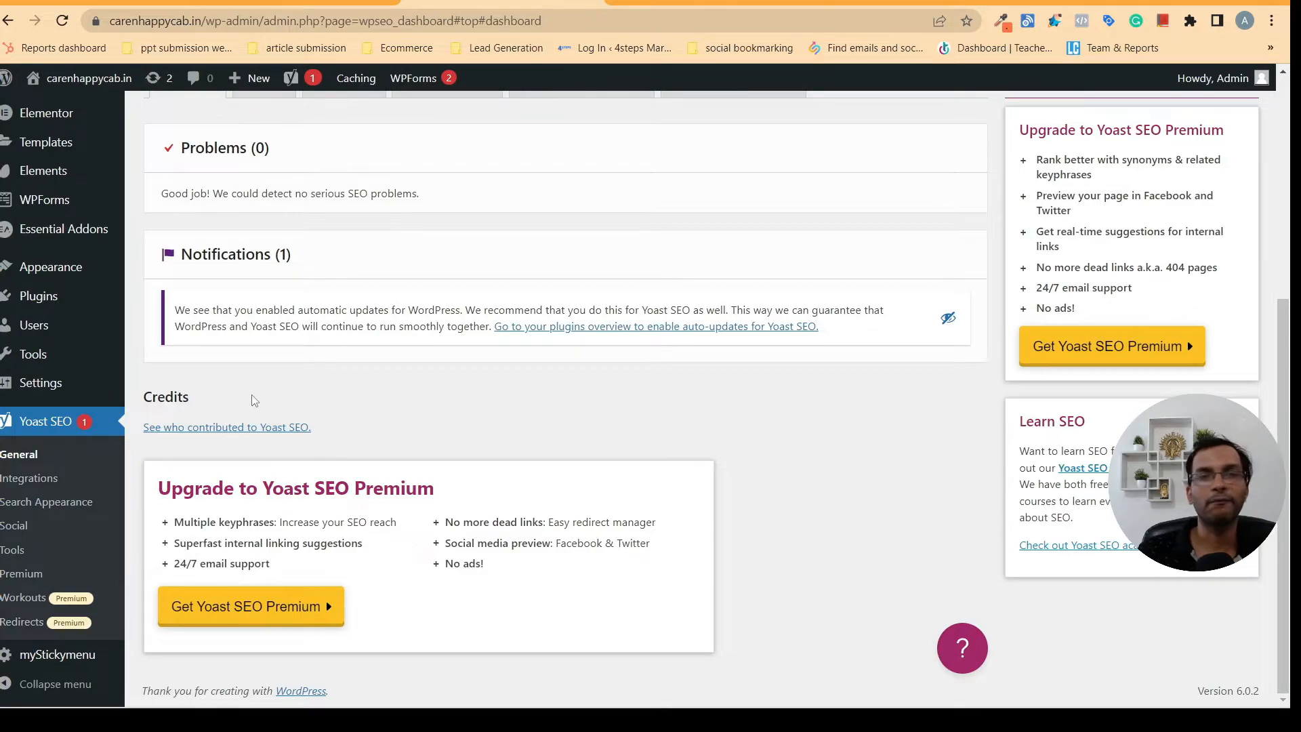
scroll(836, 415, up, 5)
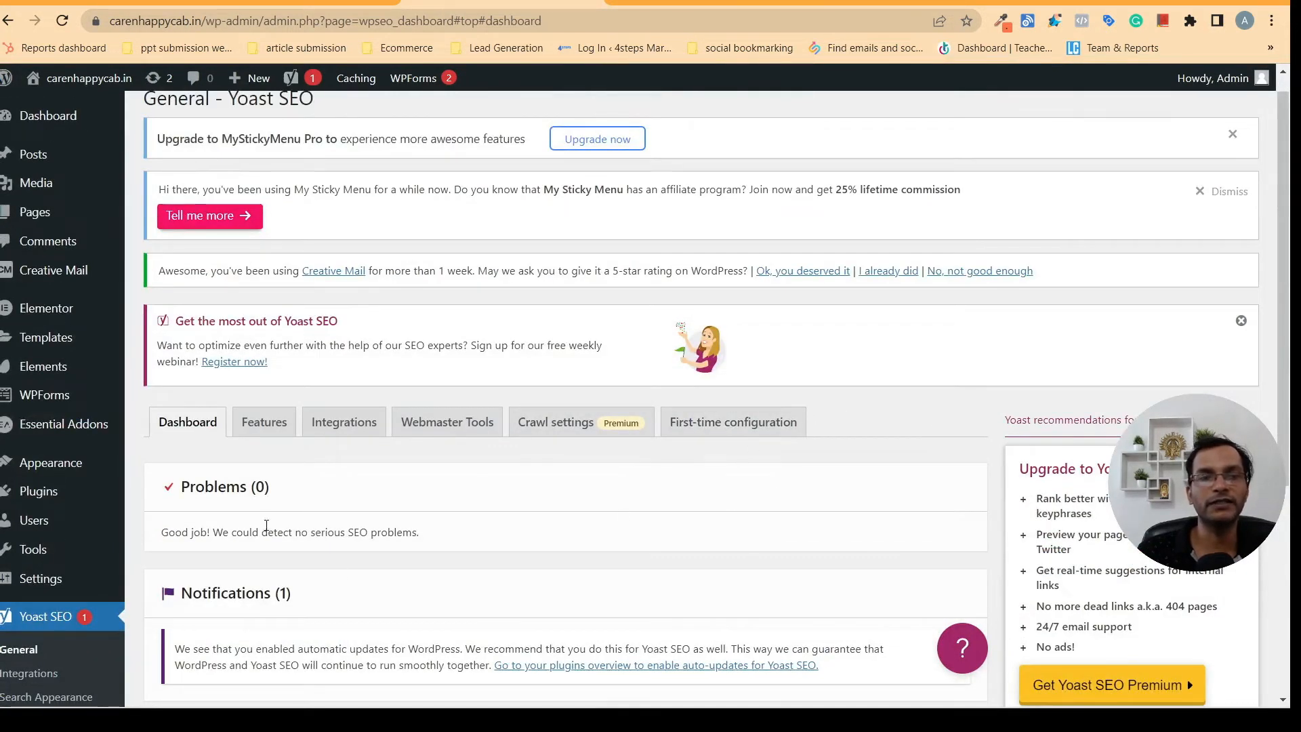
scroll(266, 525, down, 5)
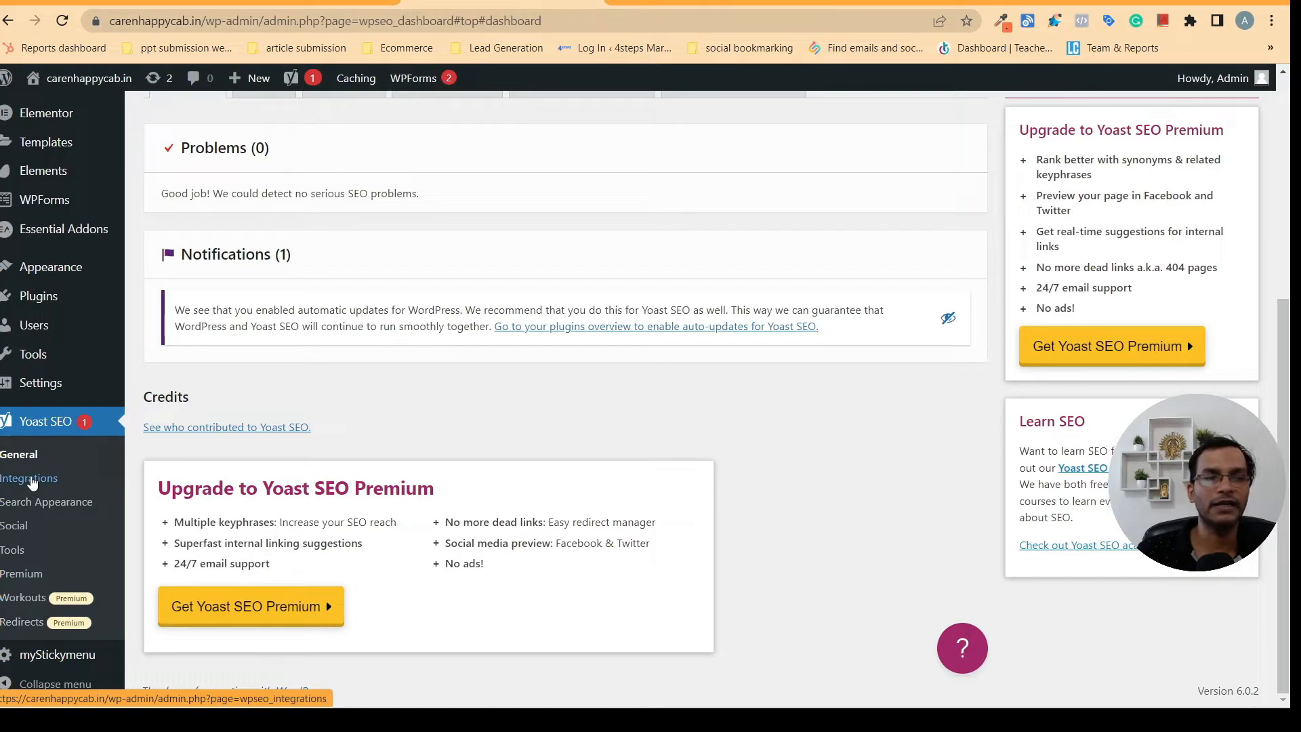
Open the Yoast SEO Integrations page and review the recommended and plugin integrations
click(30, 479)
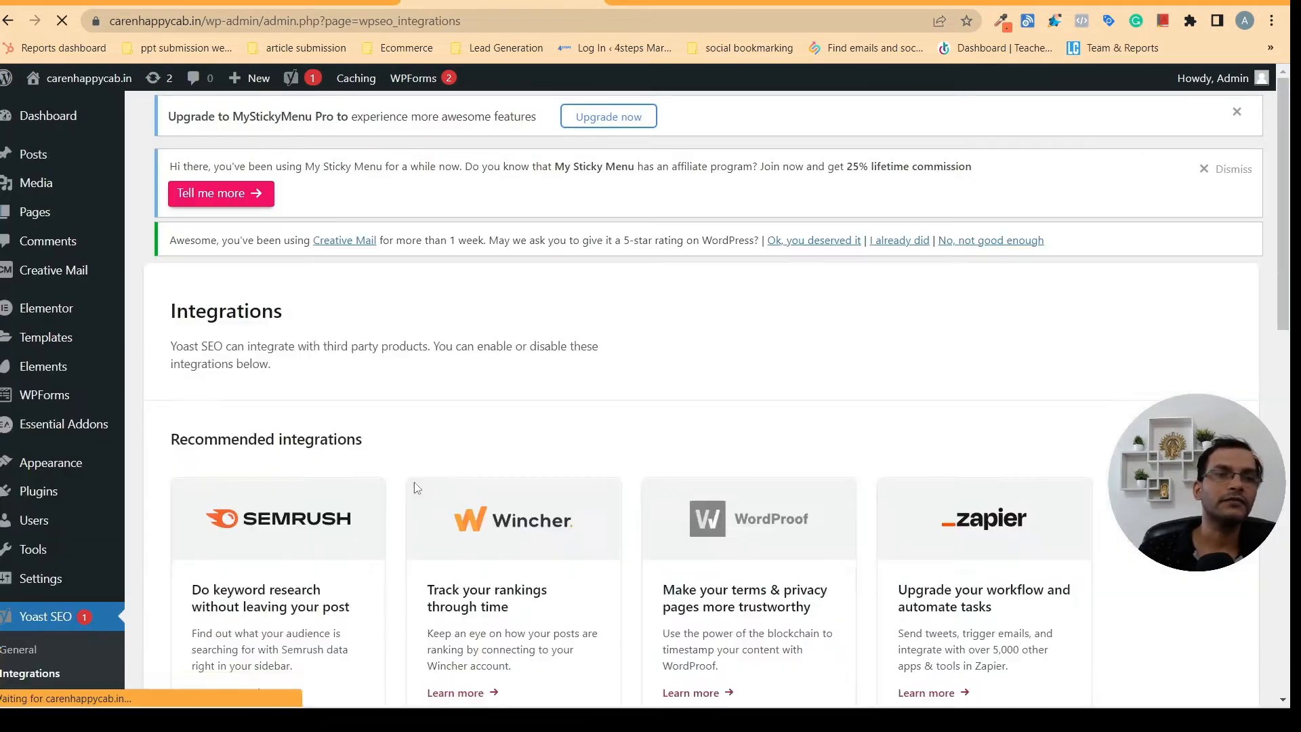
scroll(515, 361, down, 5)
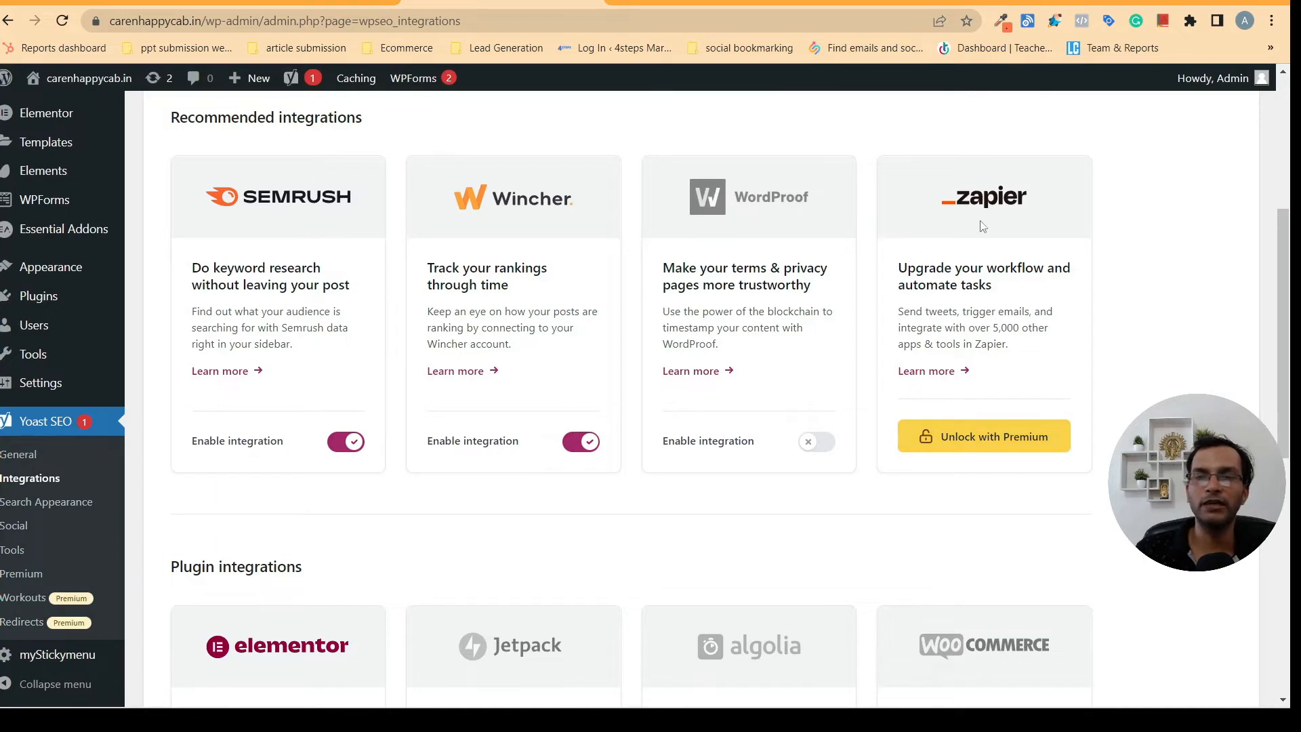
scroll(939, 402, down, 5)
scroll(833, 412, up, 5)
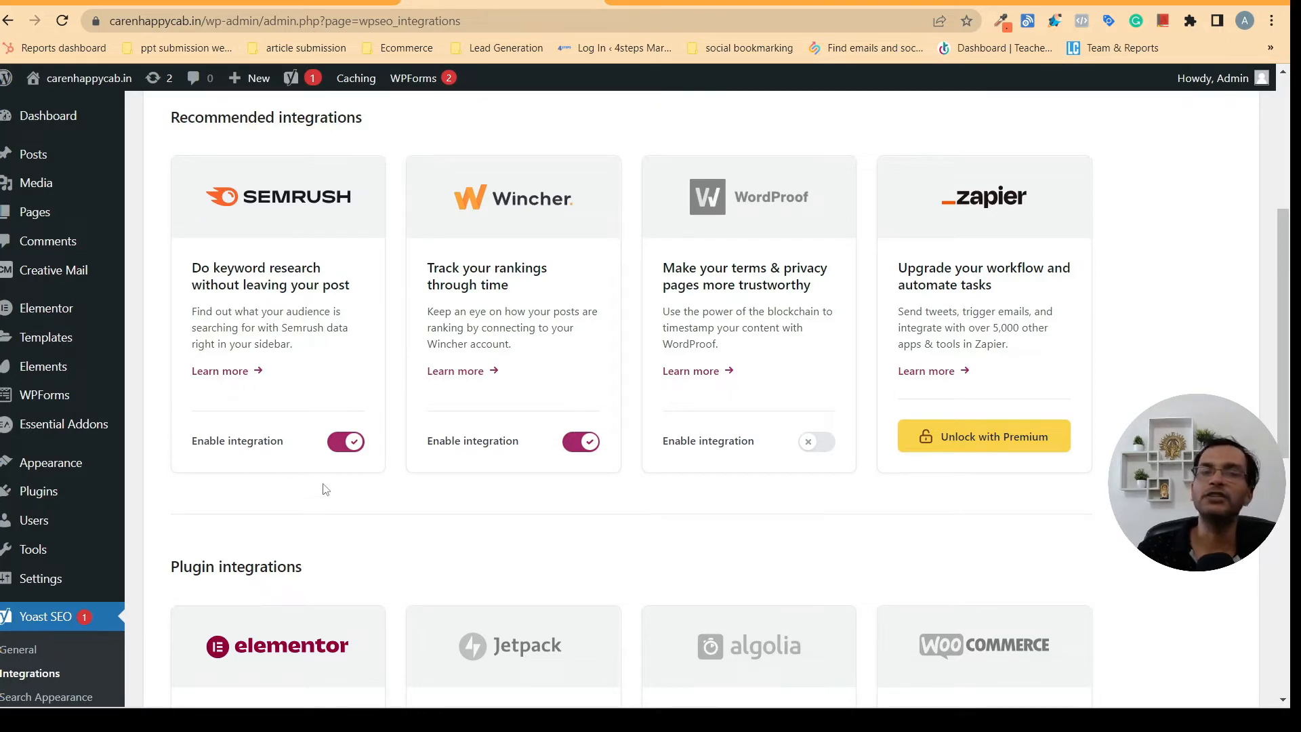
scroll(455, 500, down, 3)
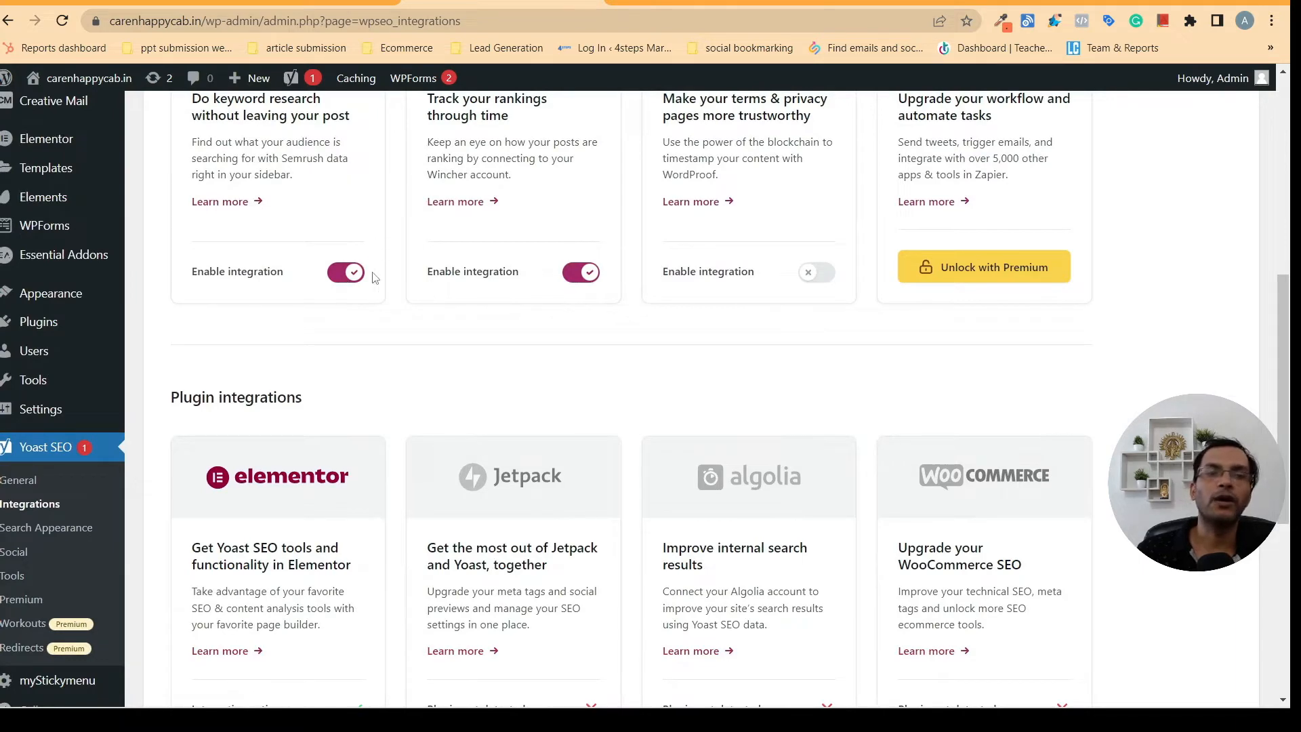
scroll(692, 340, down, 4)
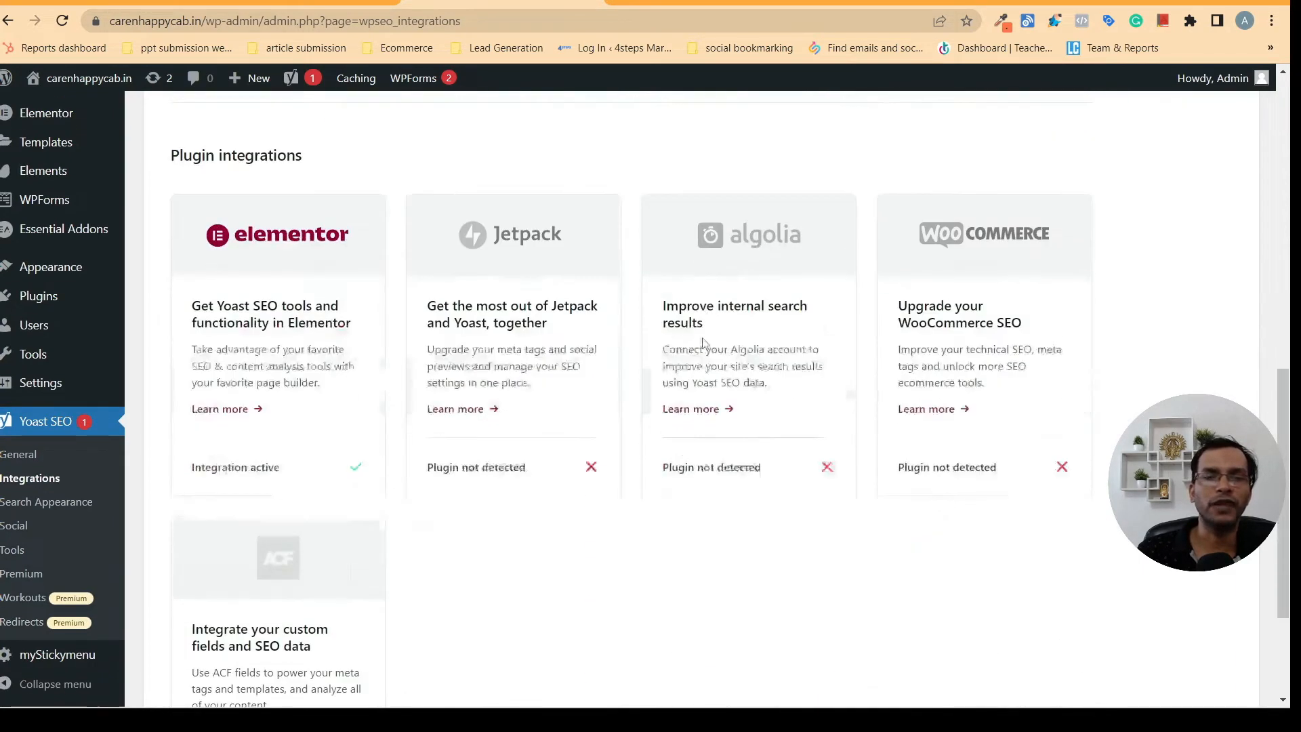
scroll(1070, 244, down, 3)
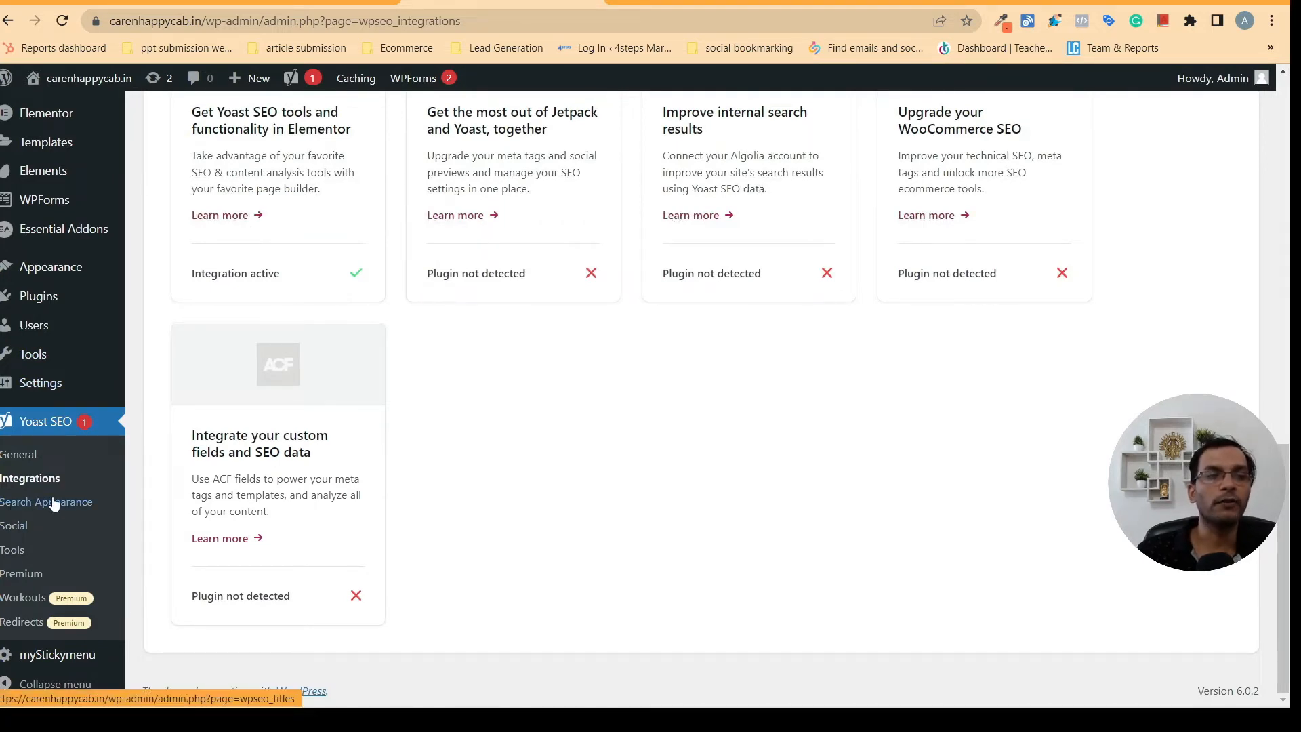
Review the general Search Appearance settings and save them with the organization name "Carenhappy cab" and the existing logo
click(54, 505)
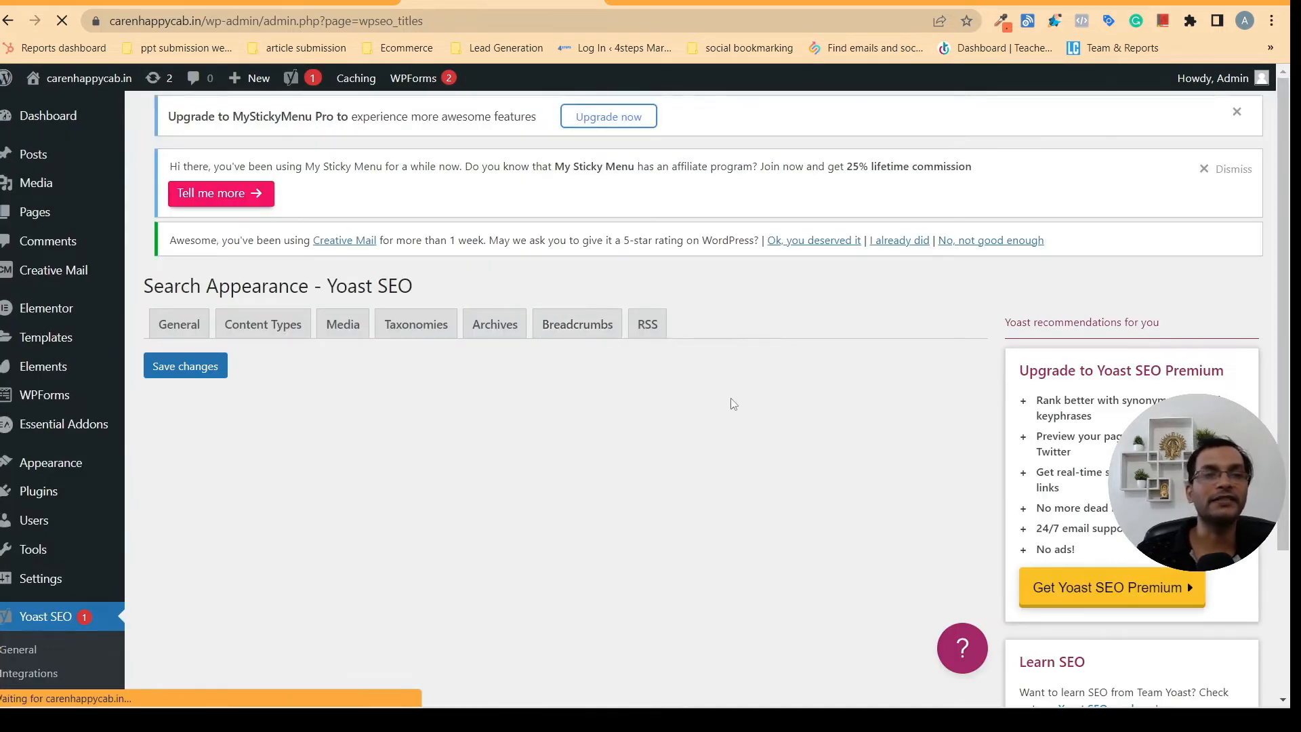
scroll(842, 367, down, 15)
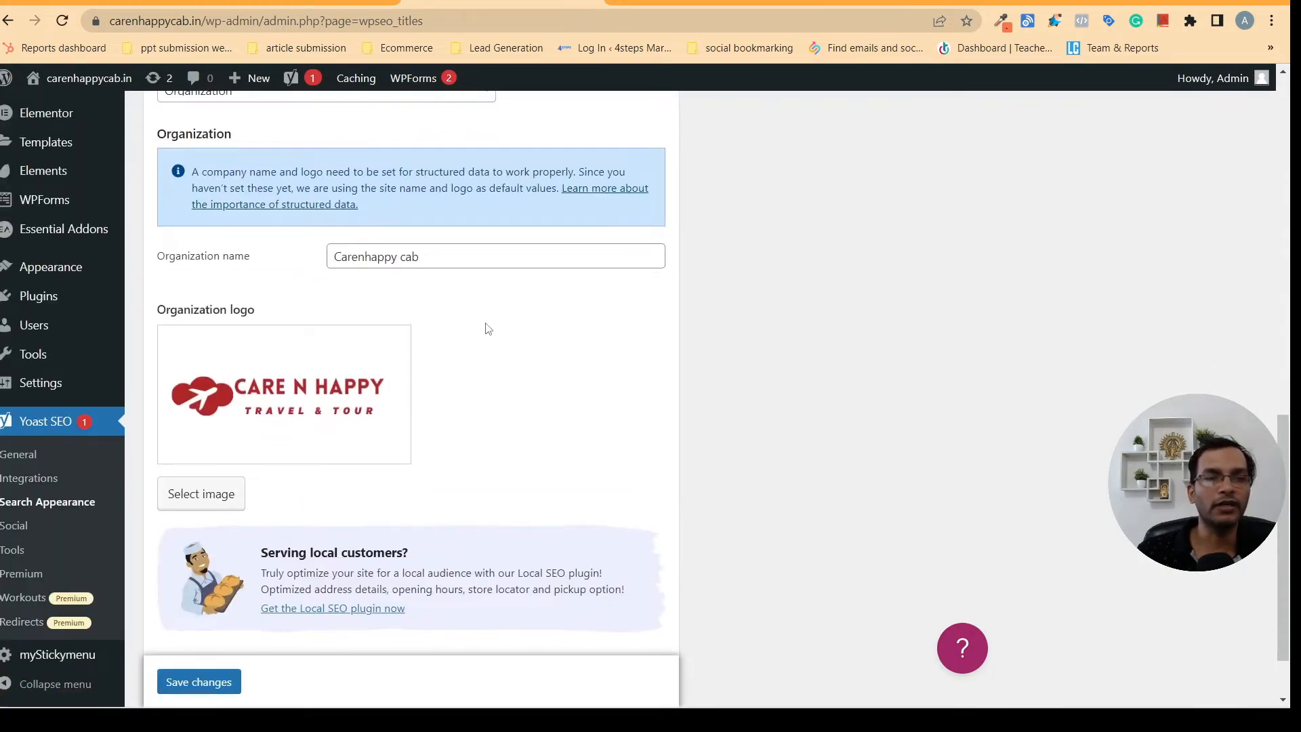
scroll(485, 328, down, 2)
click(202, 628)
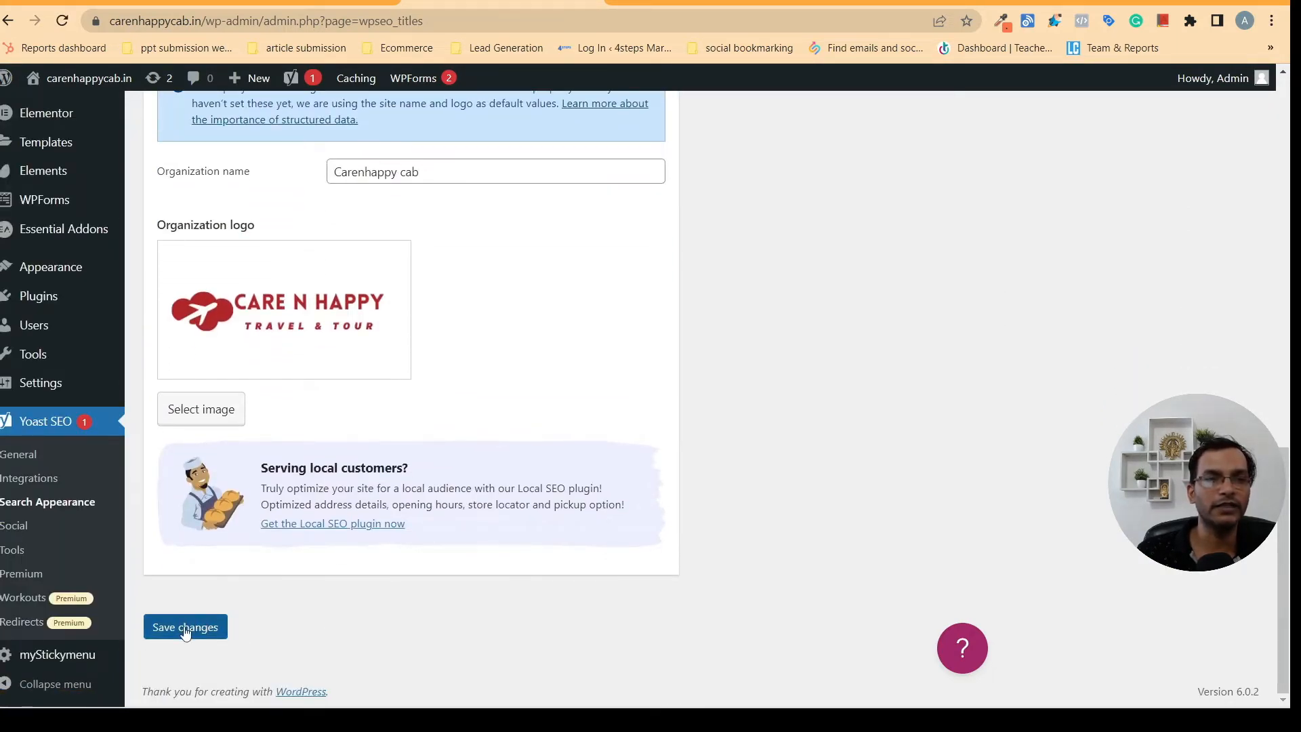
scroll(722, 404, up, 10)
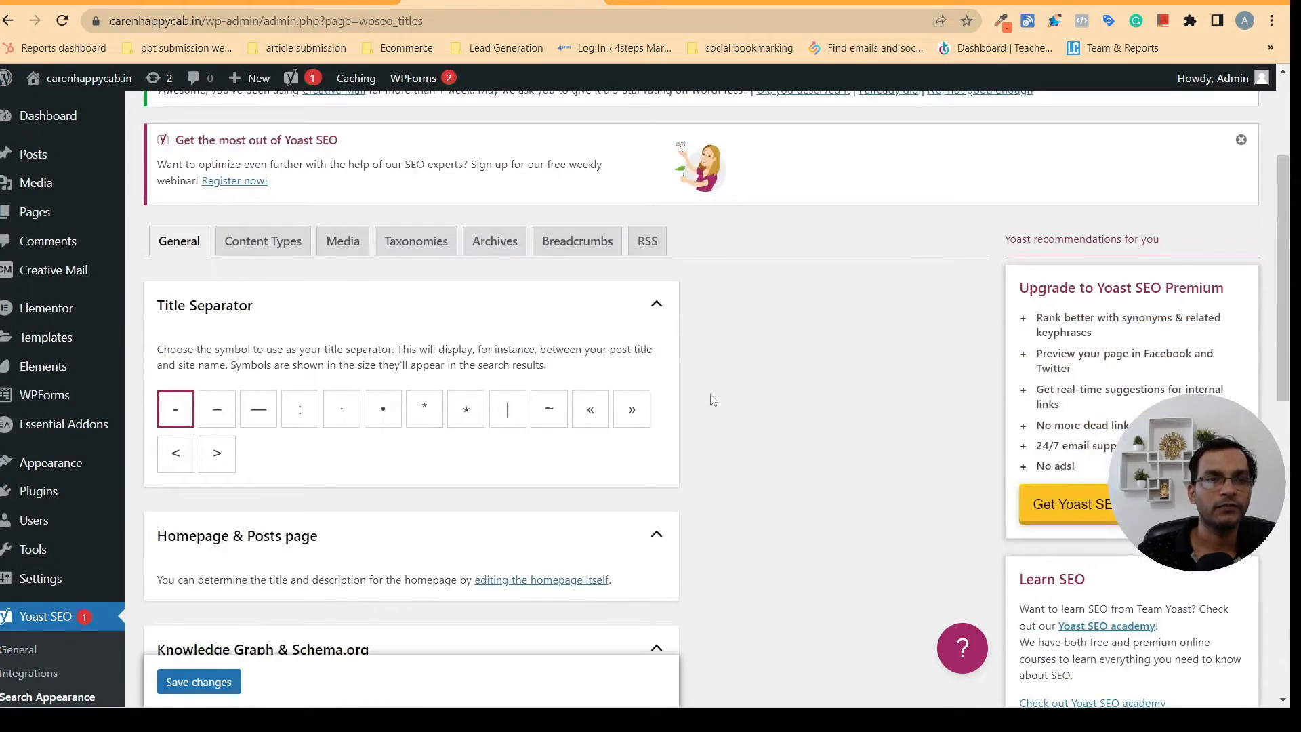
Clear the Title, Page, Separator and Site title variables from the Posts SEO title in the Content Types settings
click(282, 248)
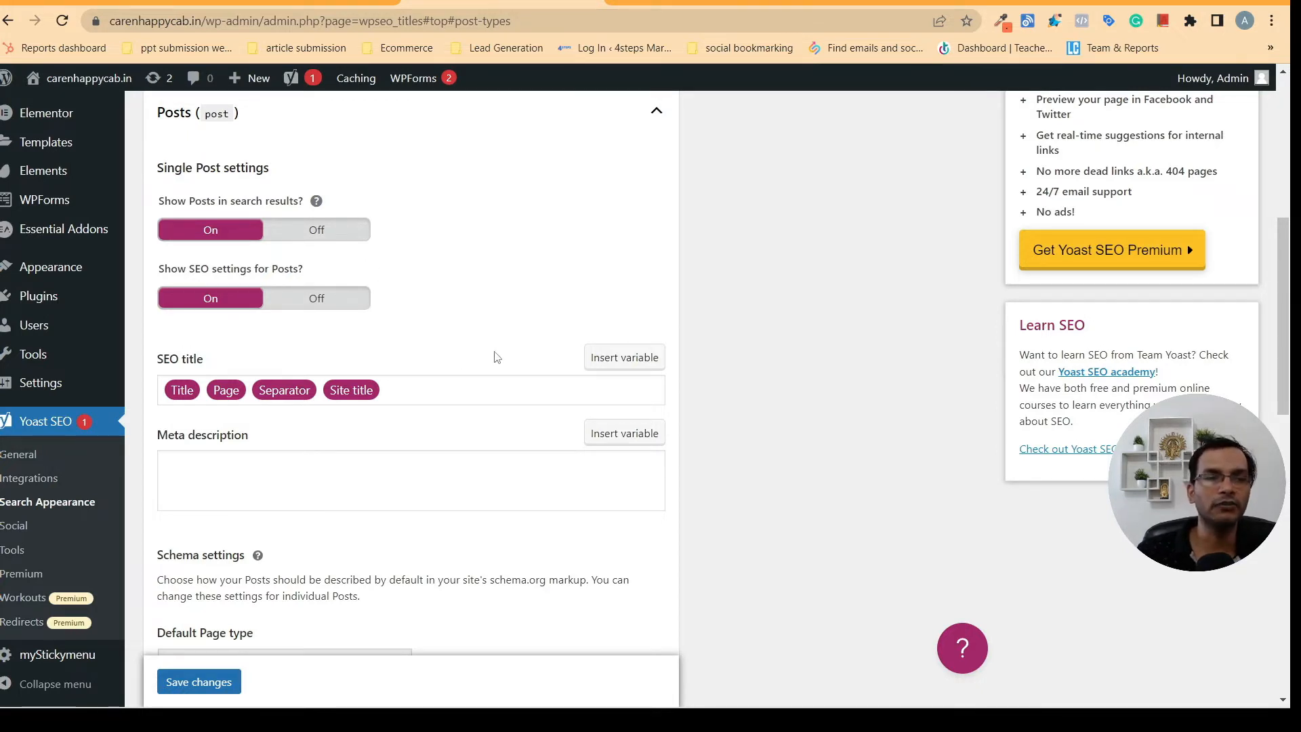
scroll(498, 356, down, 1)
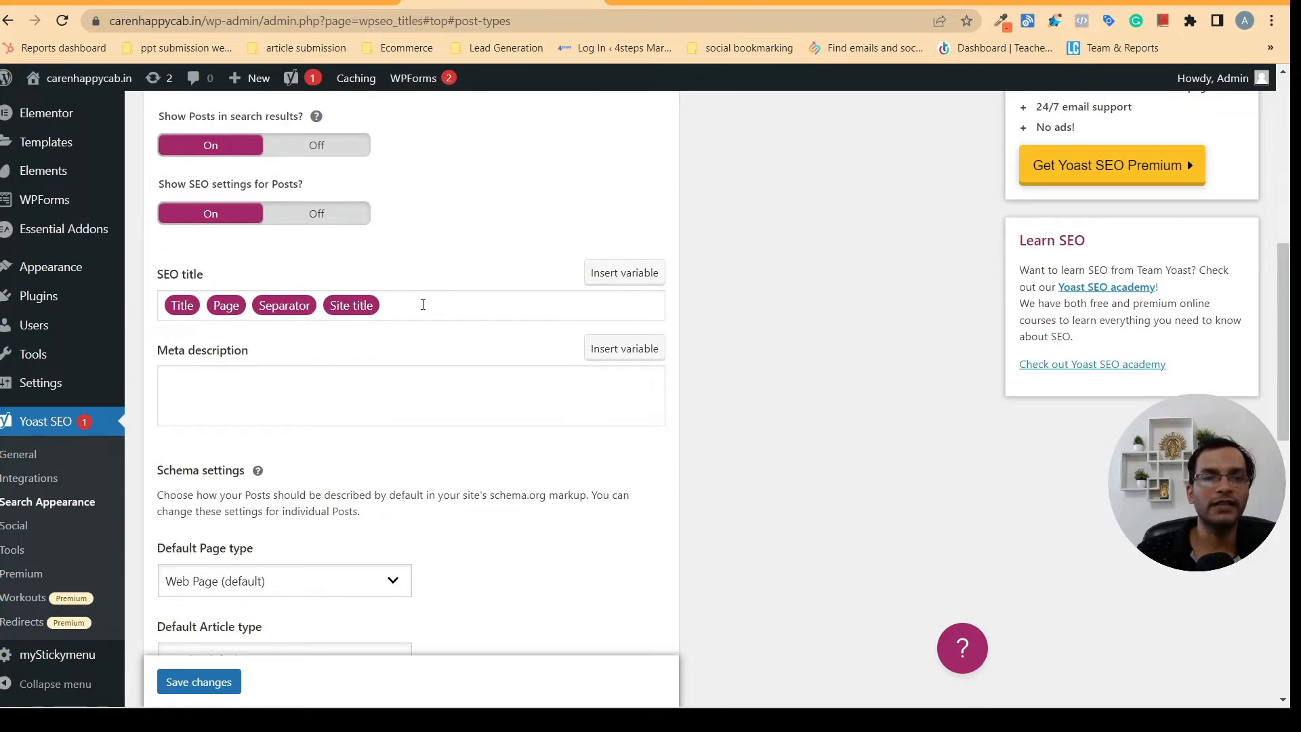
click(422, 304)
mouse_move(96, 271)
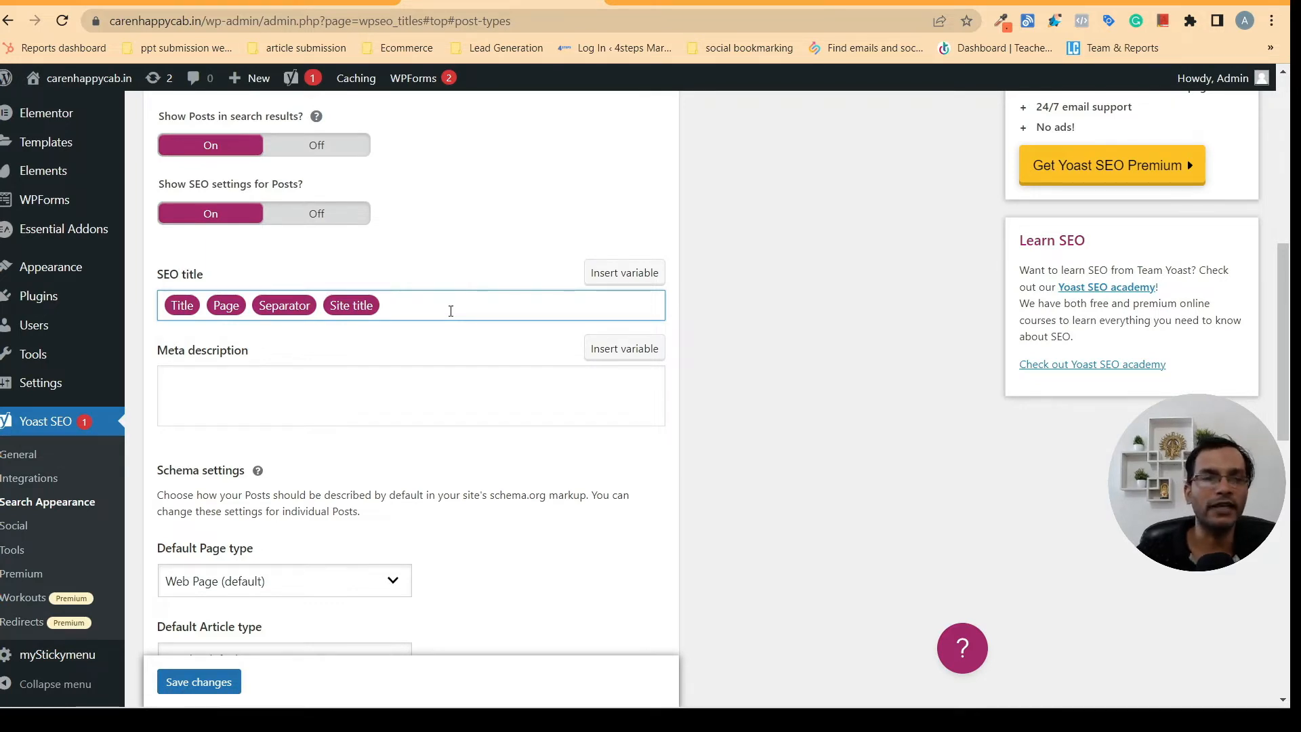
key(BackSpace)
key(BackSpace)
key(BackSpace)
key(BackSpace)
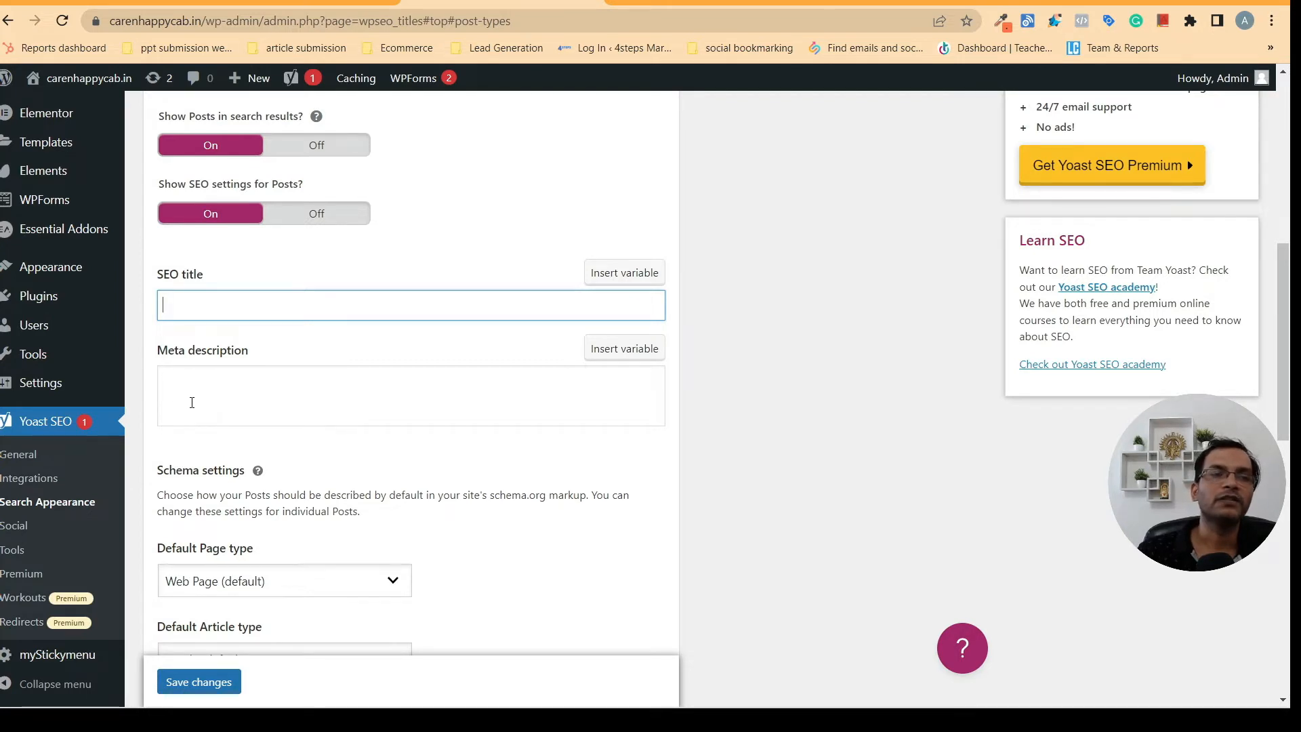
click(191, 402)
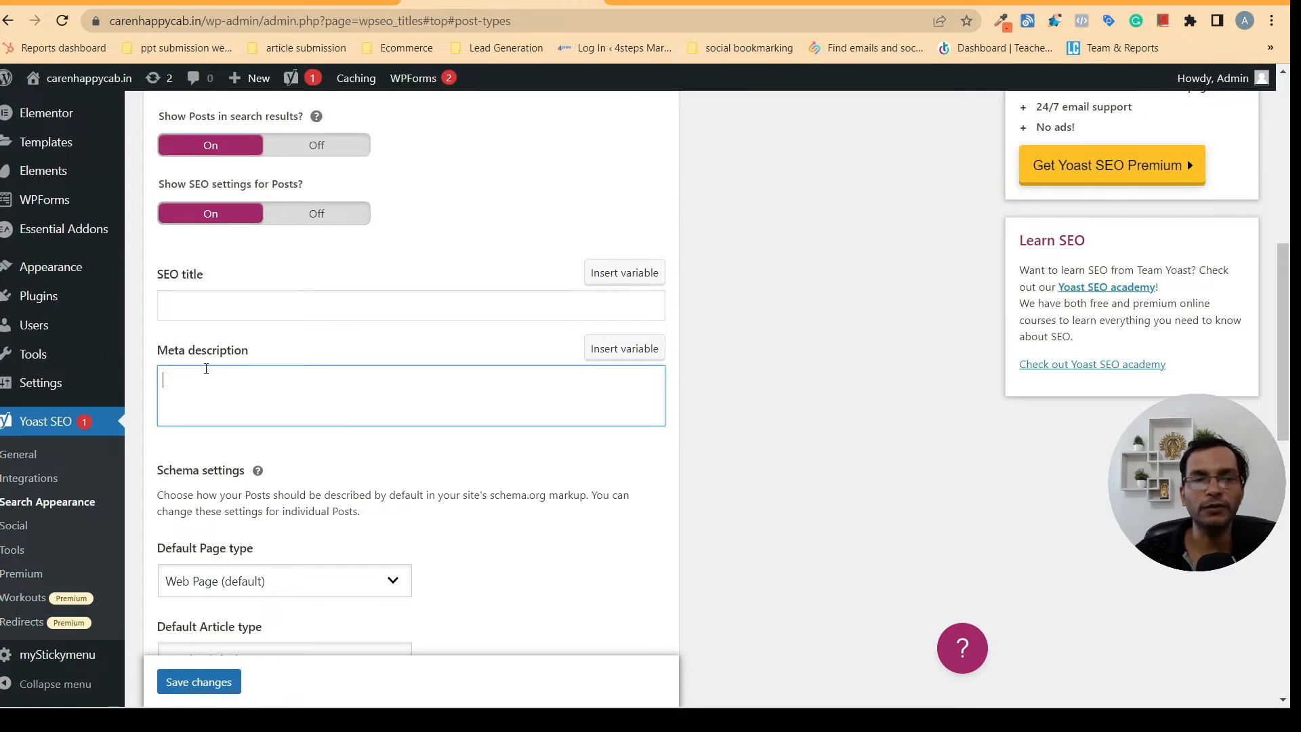
click(189, 299)
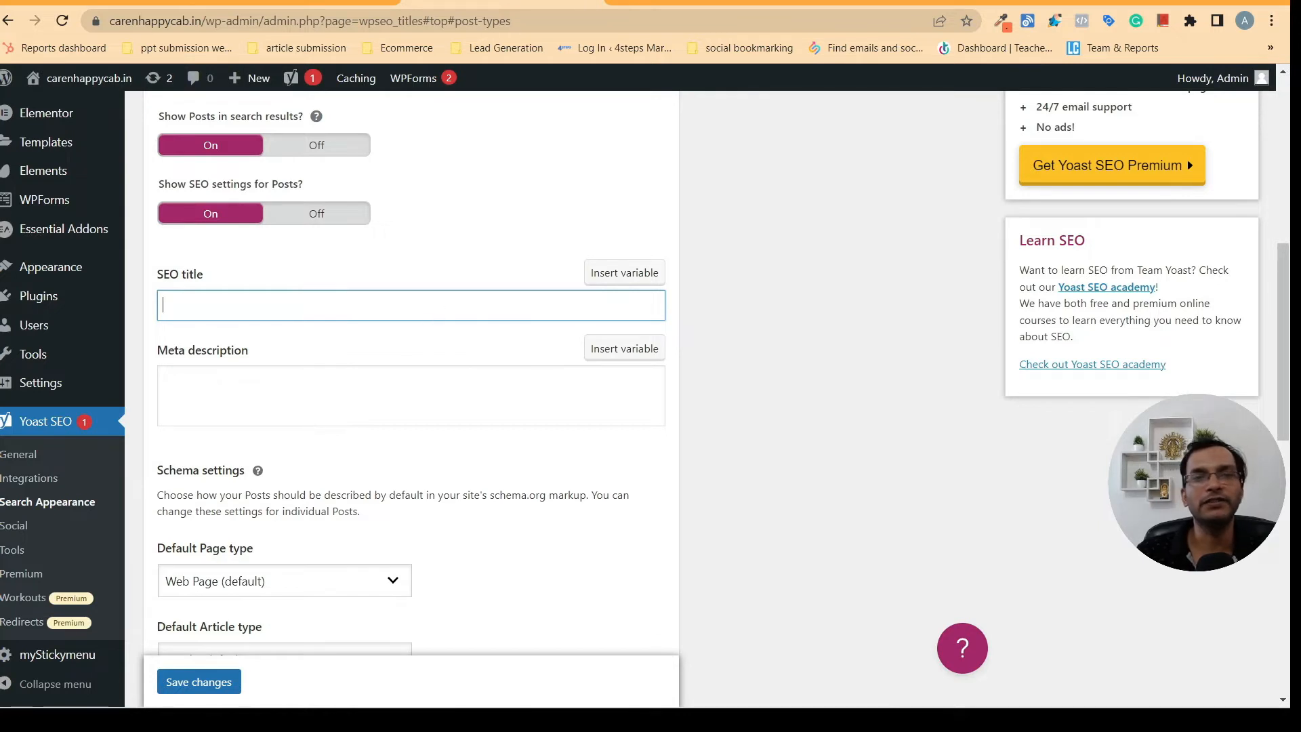
Search Google for "4steps marketing" in a new tab and examine the title of the first result
key(ctrl+t)
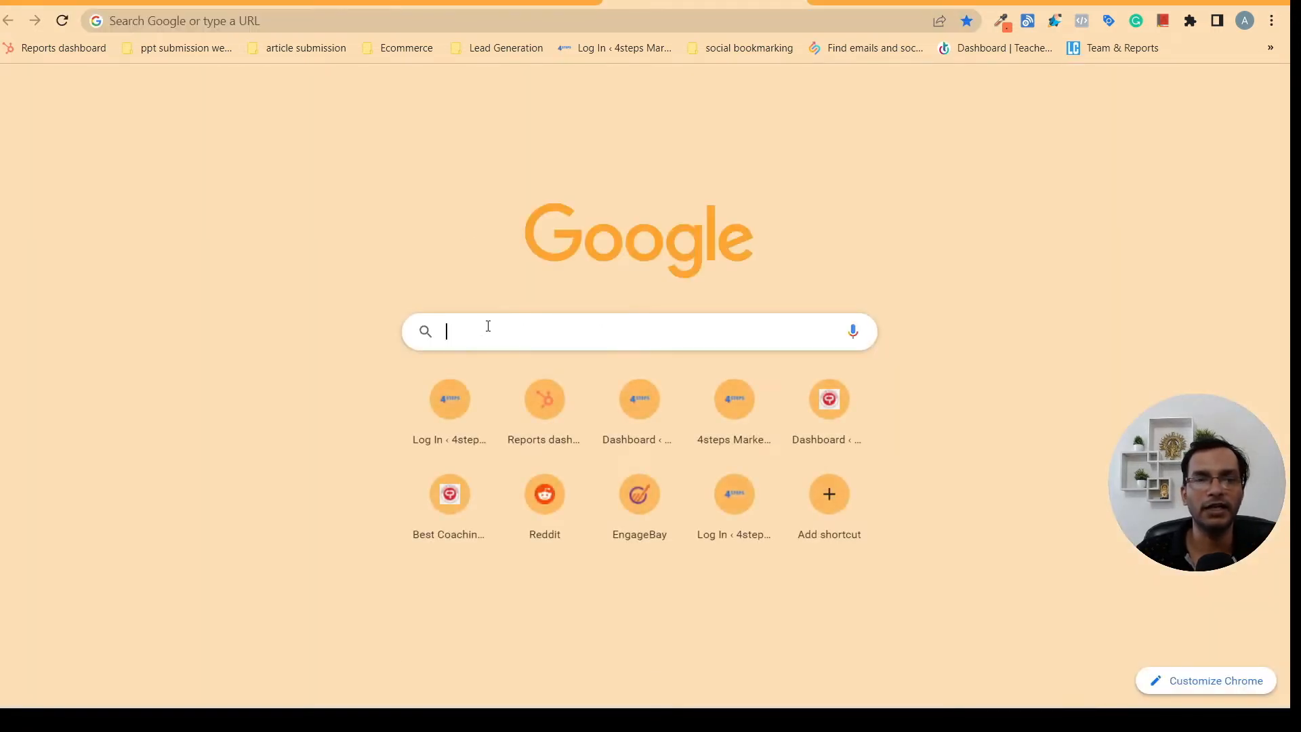
click(487, 326)
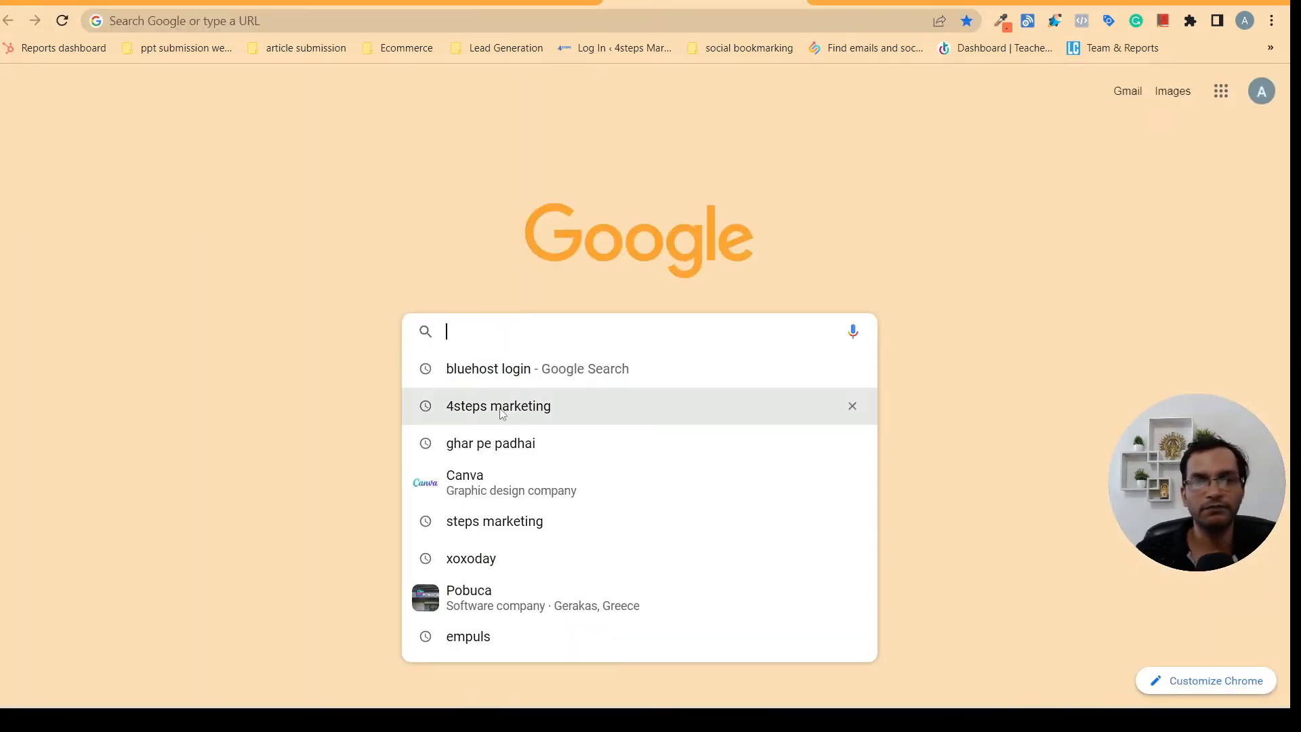
click(583, 406)
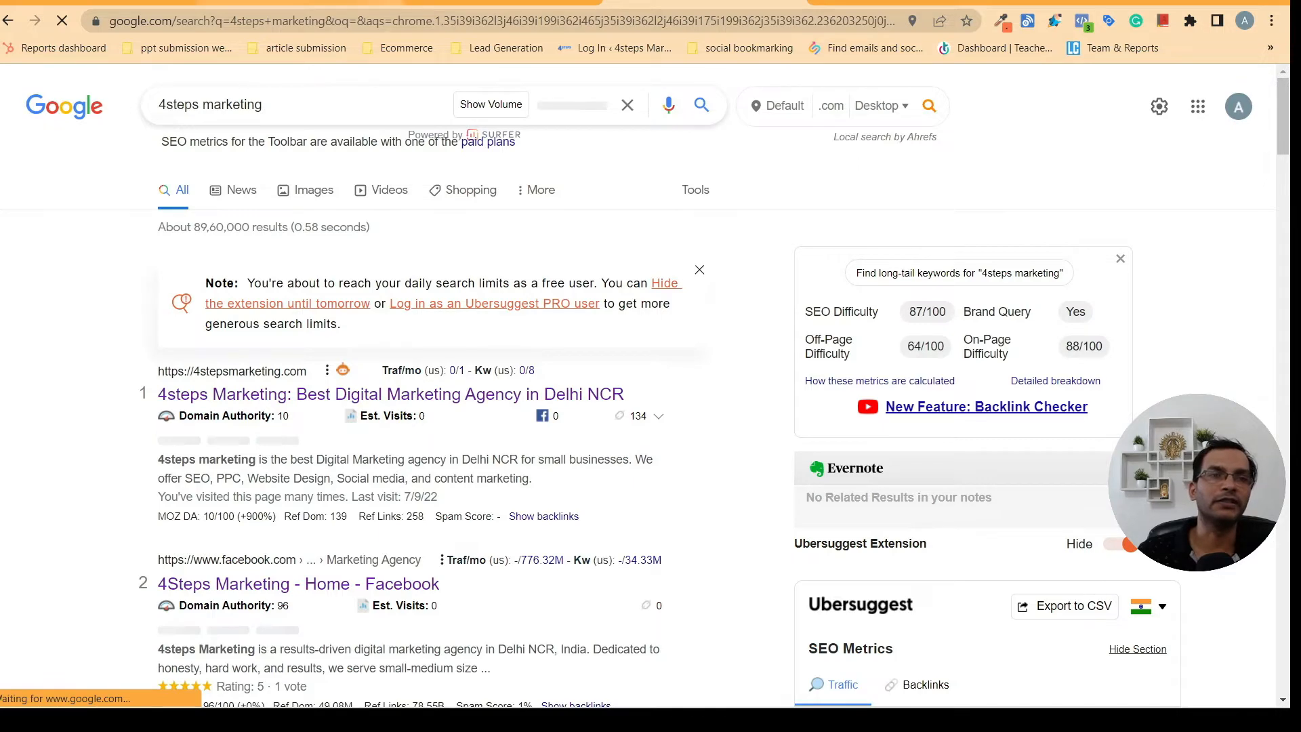
click(478, 3)
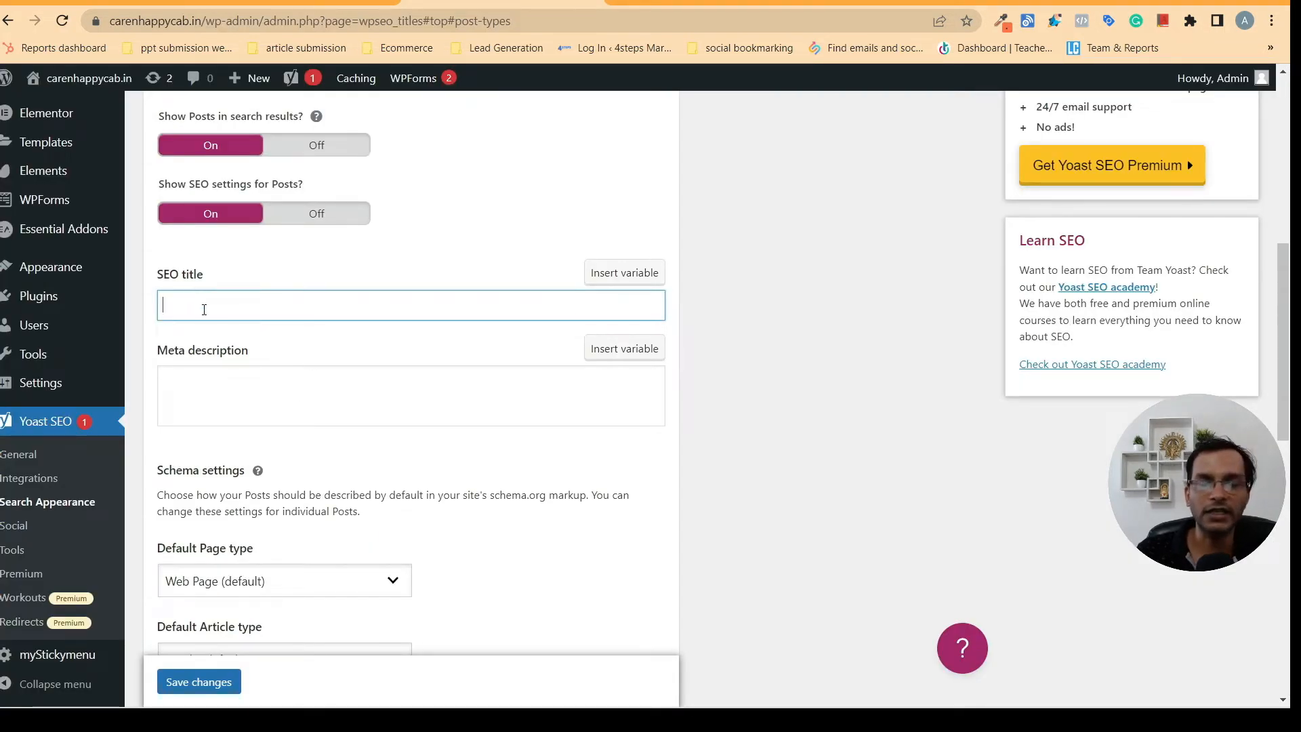
scroll(260, 384, up, 3)
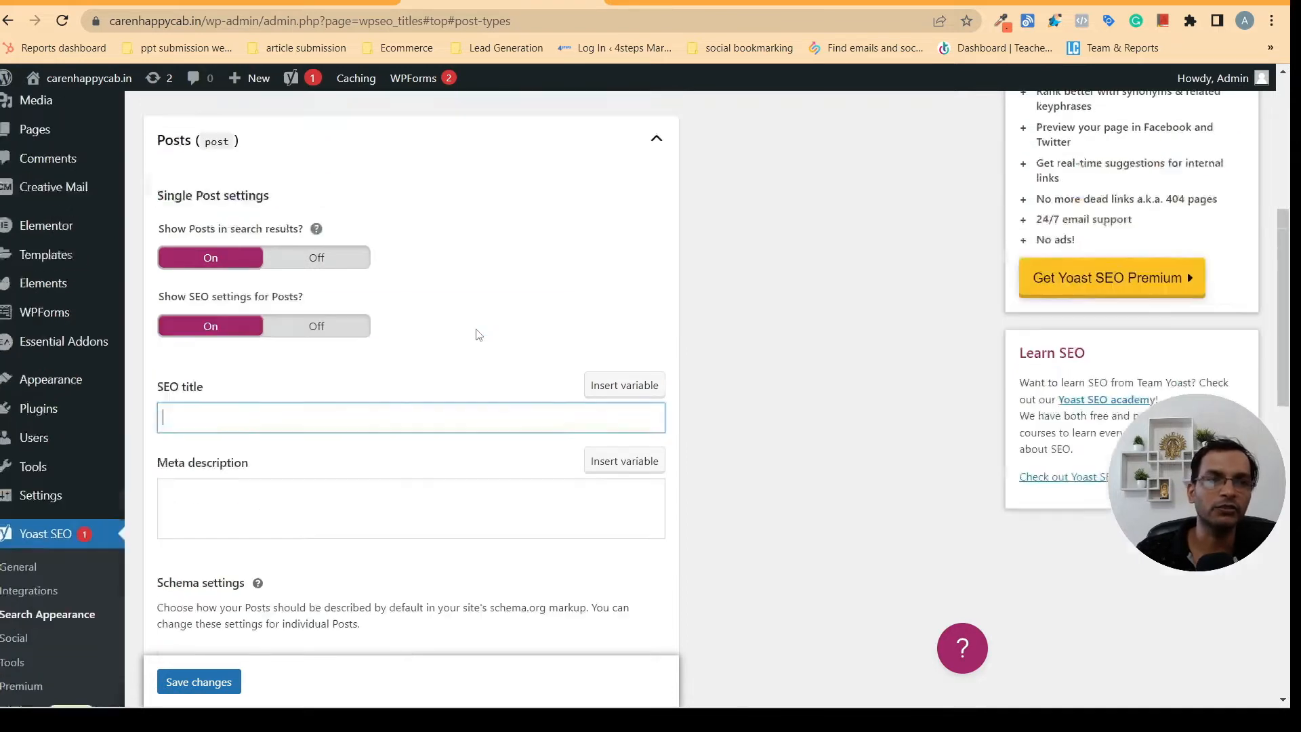
scroll(388, 409, down, 2)
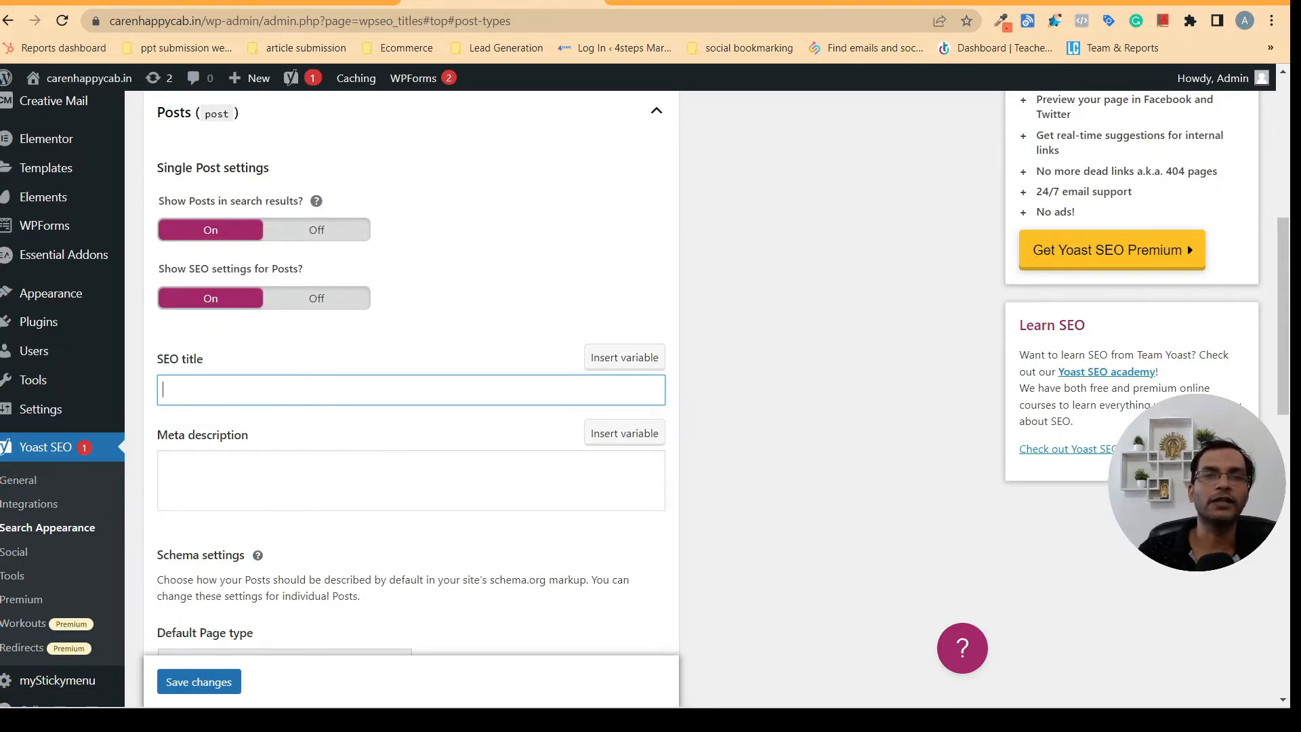
click(677, 2)
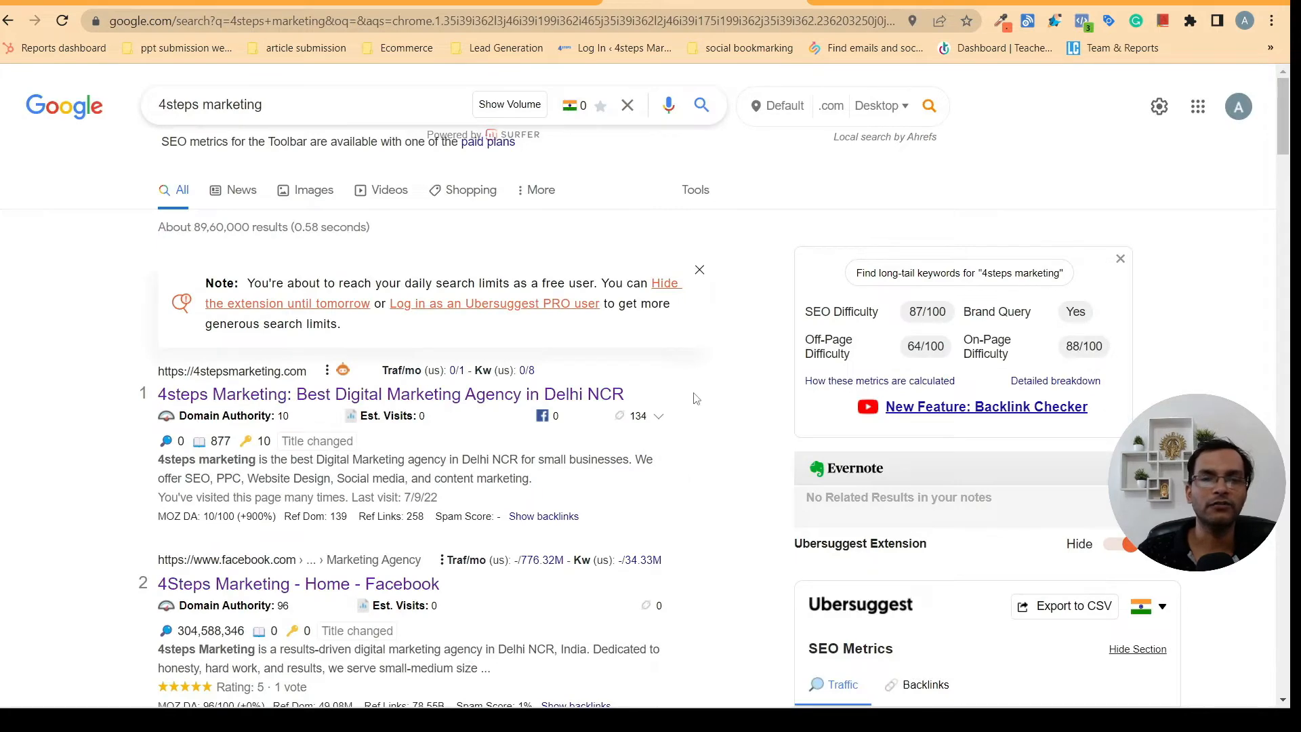
drag(694, 399, 157, 395)
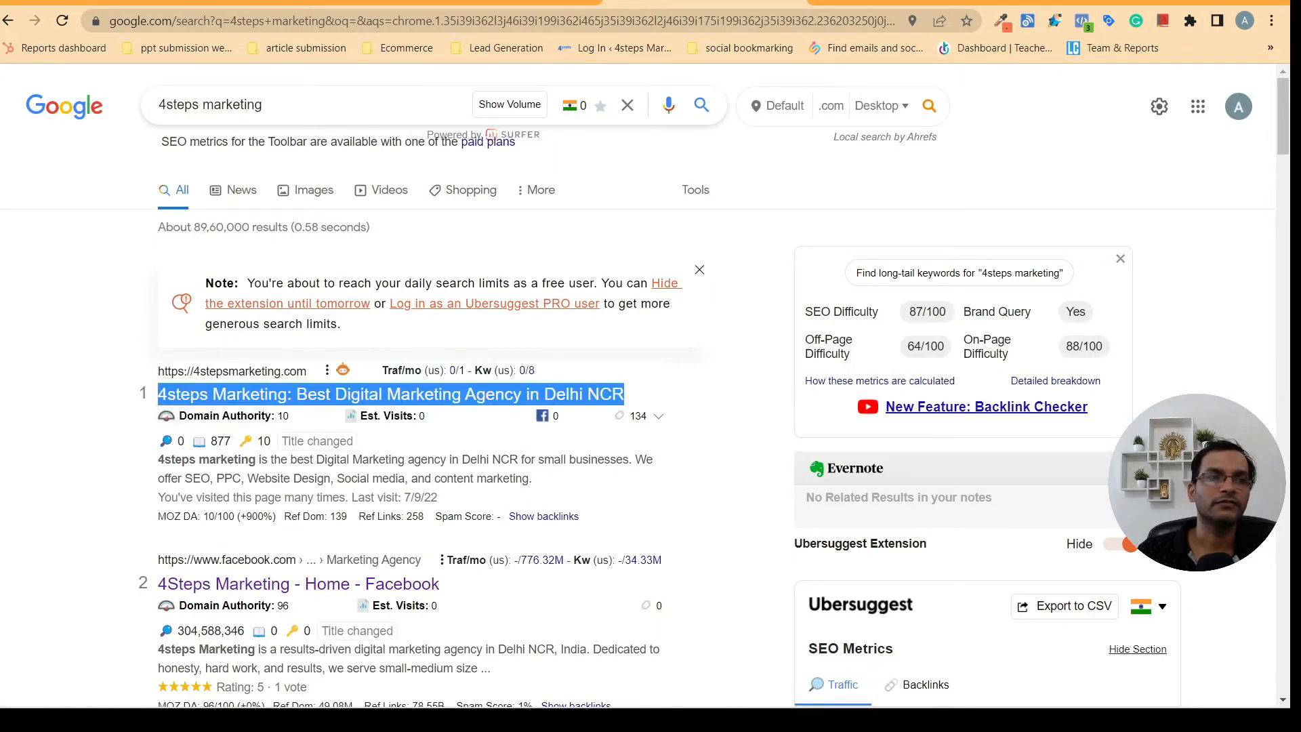
Switch to the gharpepdhai.in home page and highlight its main heading "Home Tuition & Online Classes In Delhi NCR"
click(2, 257)
click(129, 3)
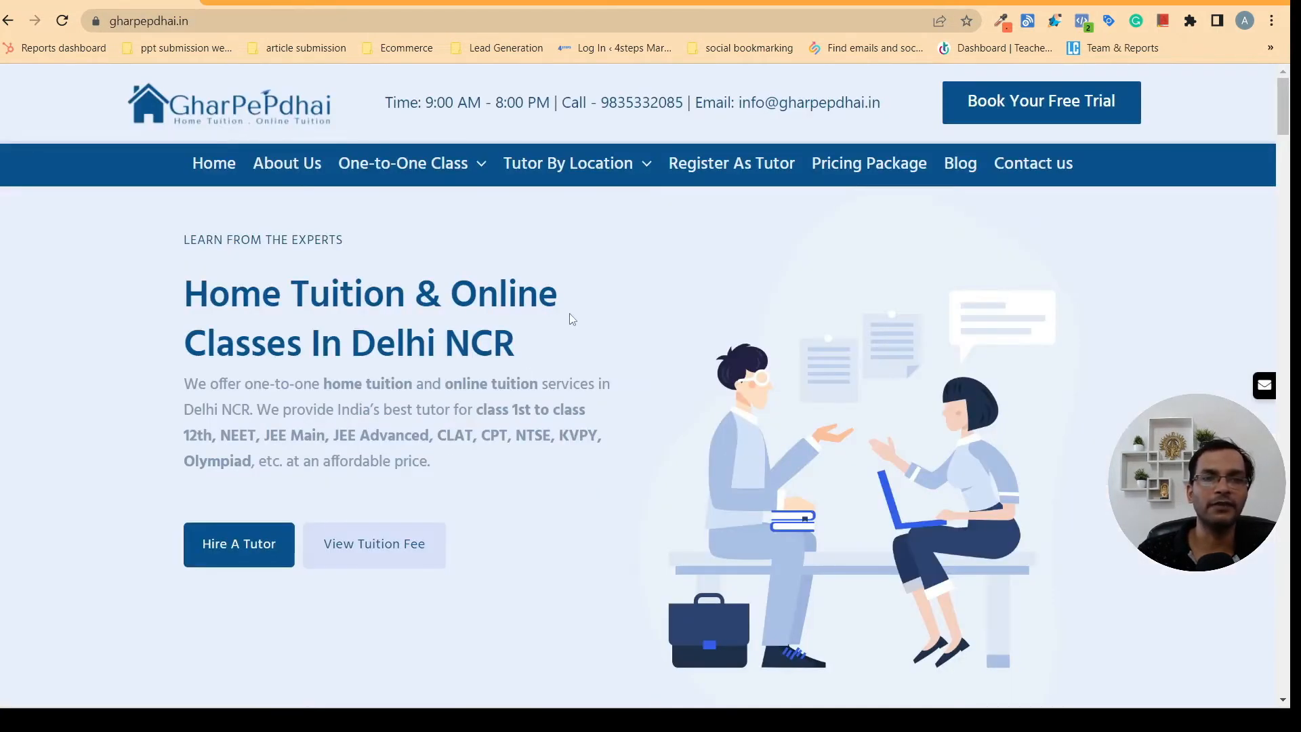
drag(557, 296, 330, 298)
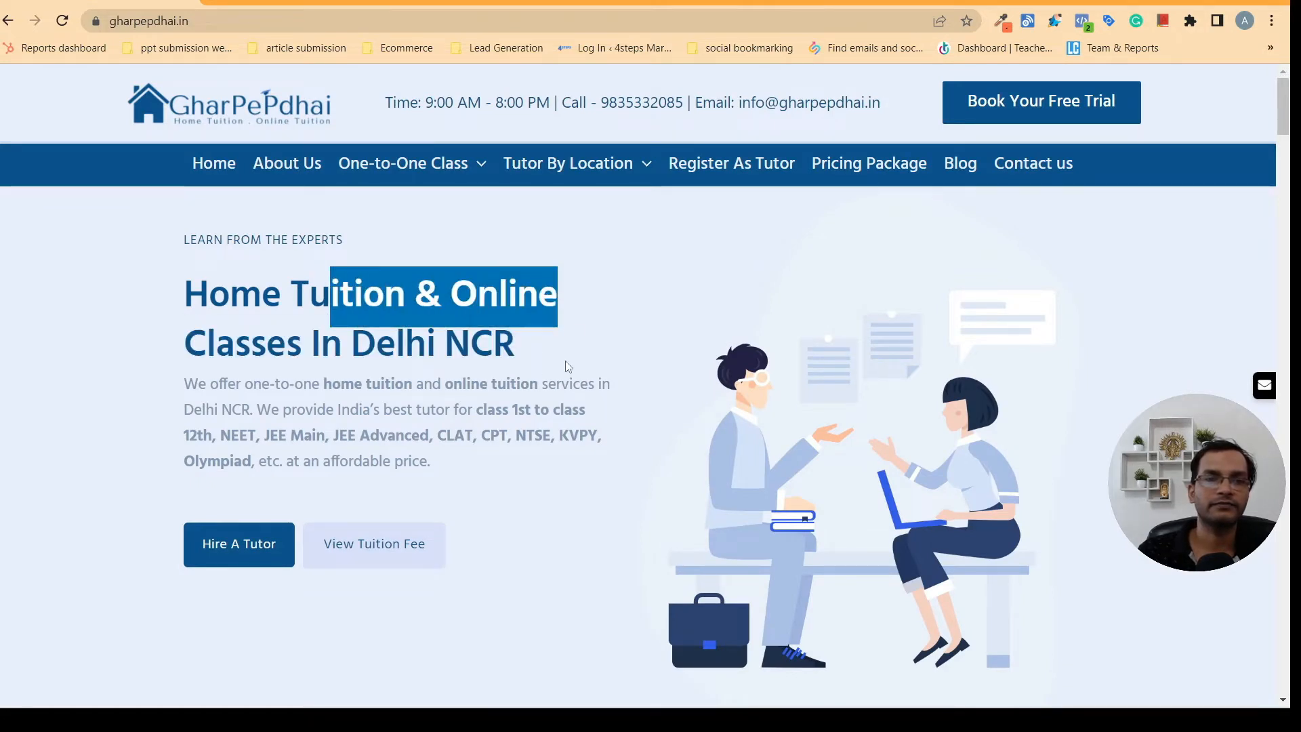
drag(568, 367, 173, 305)
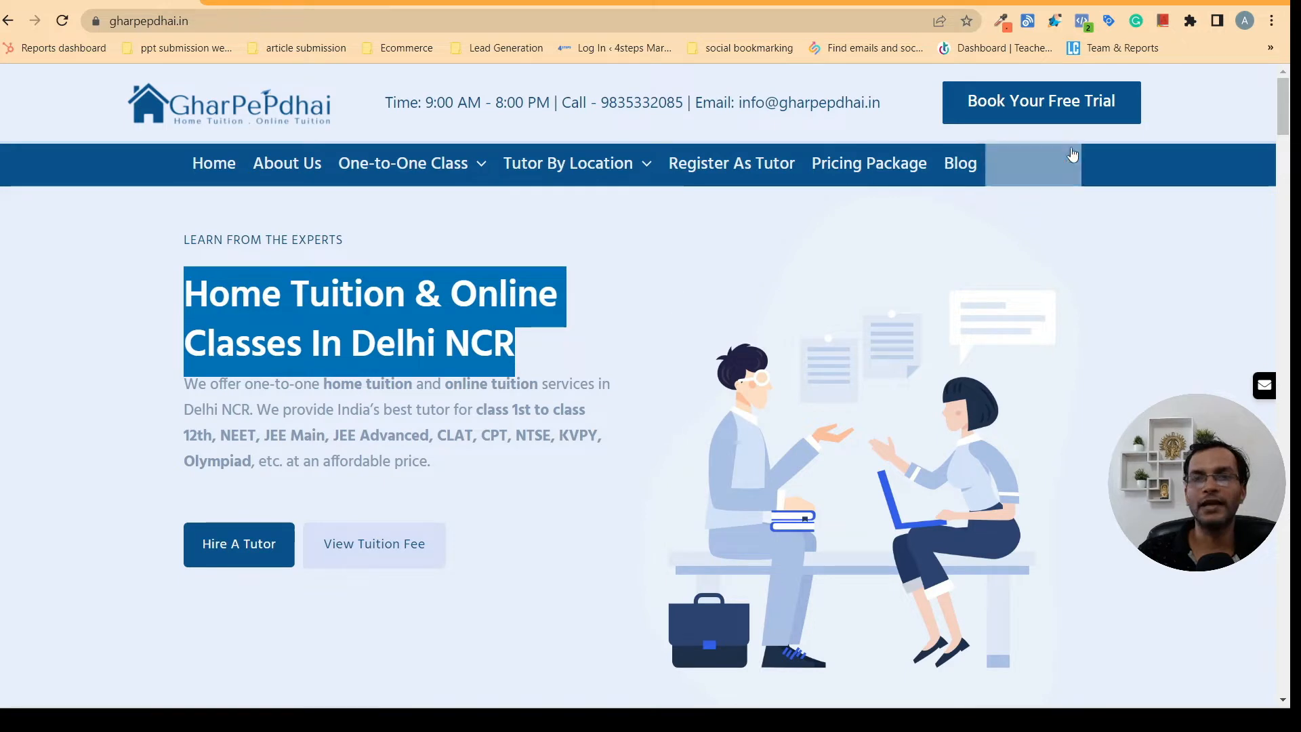
Open the gharpepdhai.in blog page and copy the first post's title "Impact Of Online Learning To Students Today"
click(960, 164)
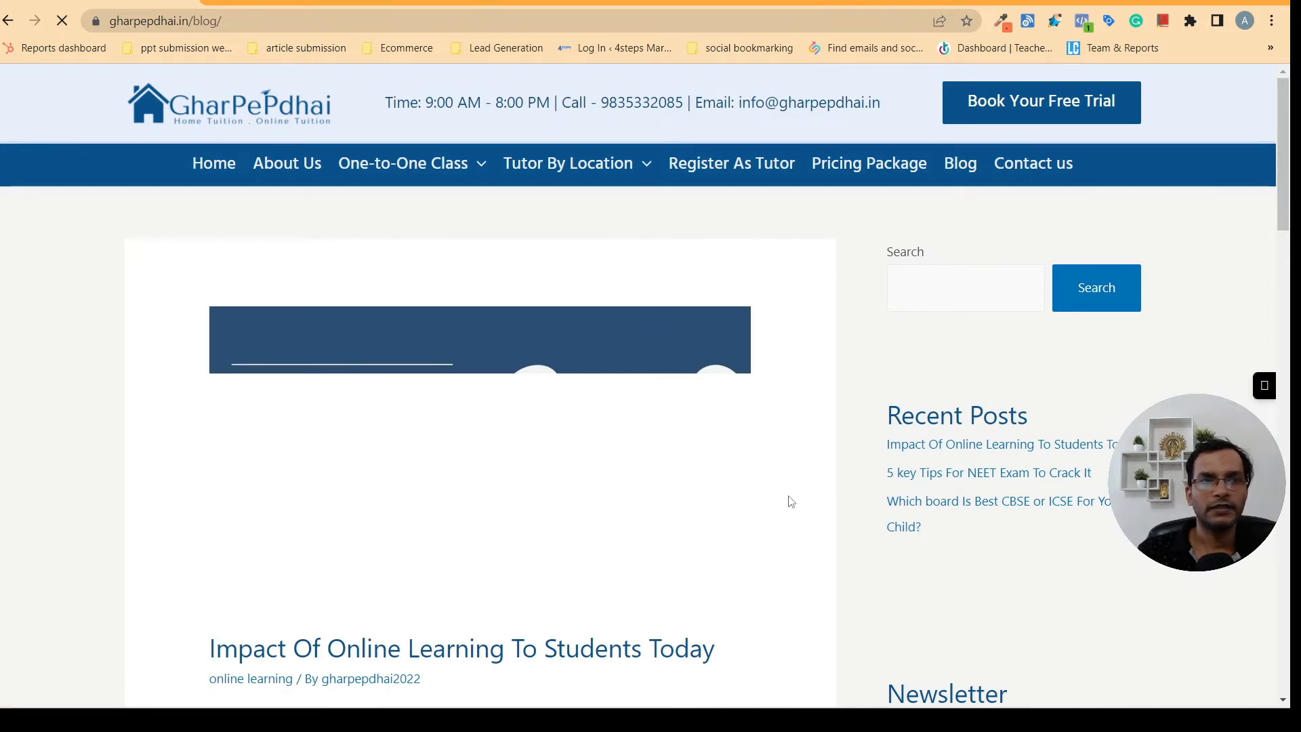
scroll(789, 490, down, 4)
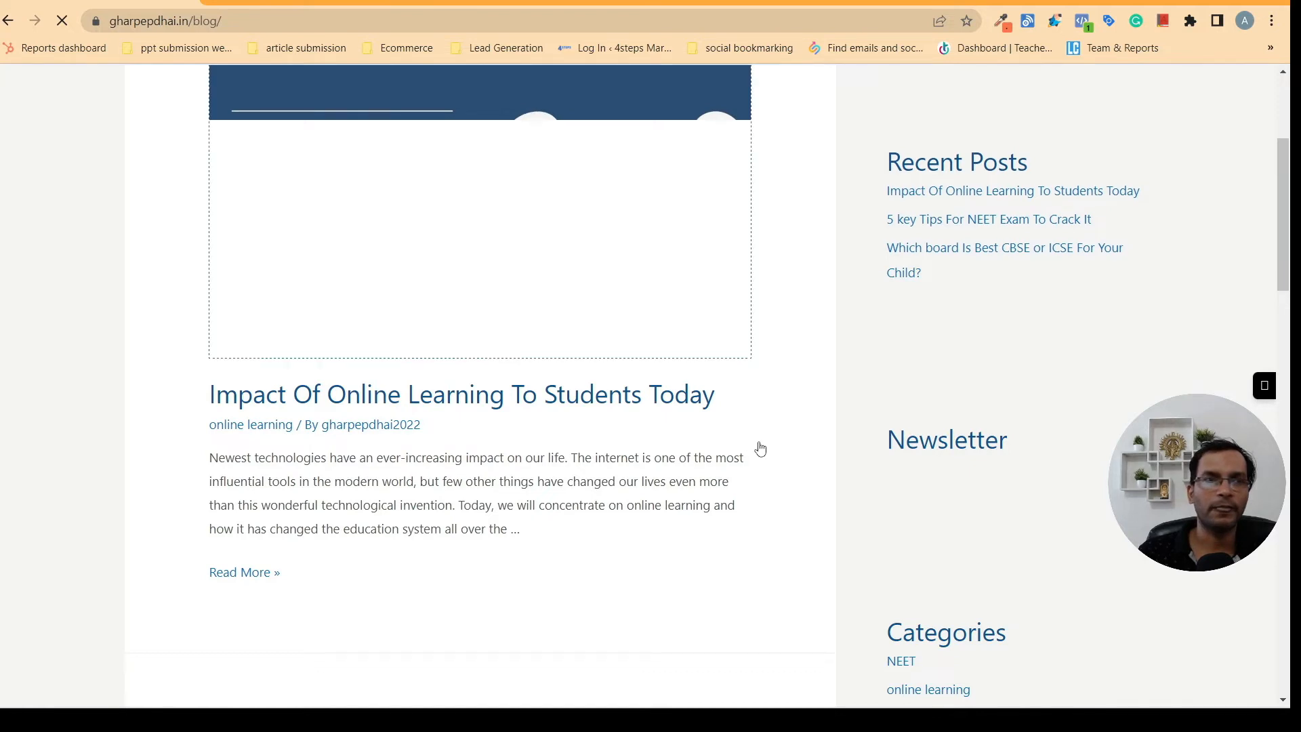
scroll(760, 449, up, 3)
scroll(760, 450, down, 2)
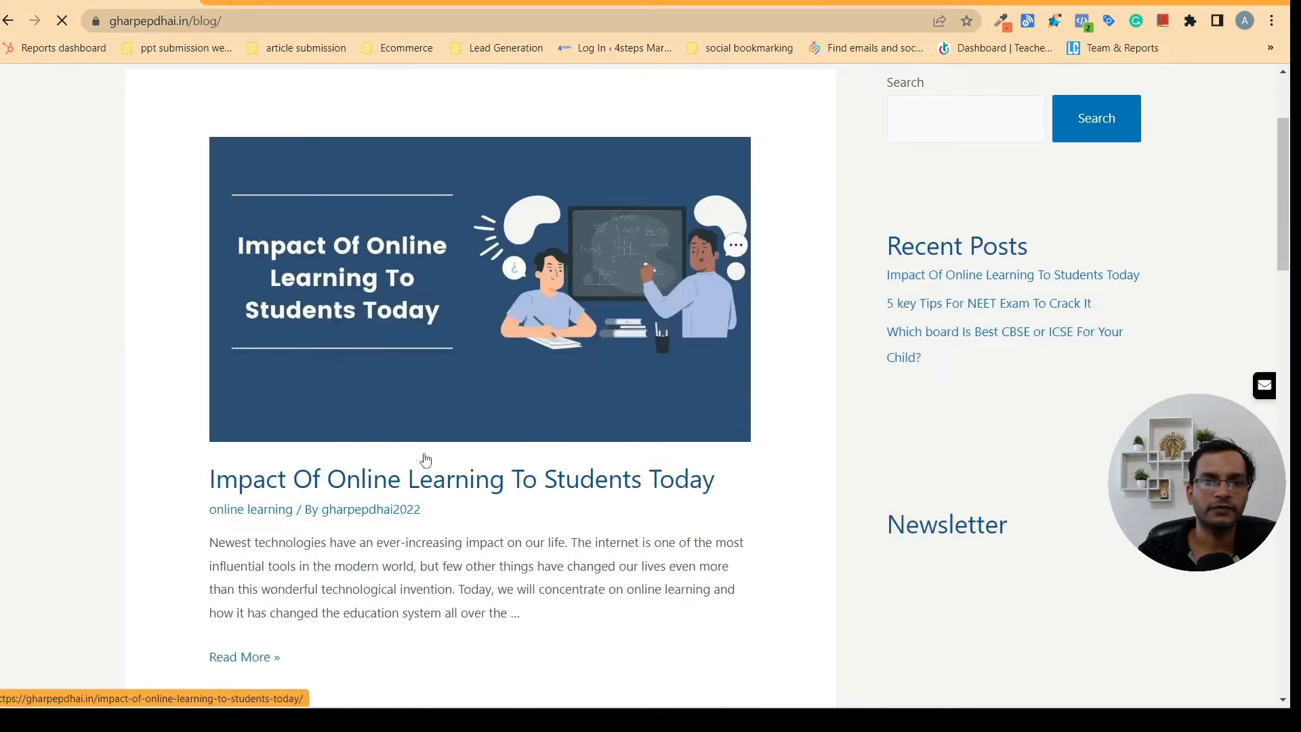
drag(419, 478, 208, 485)
click(756, 499)
right_click(455, 469)
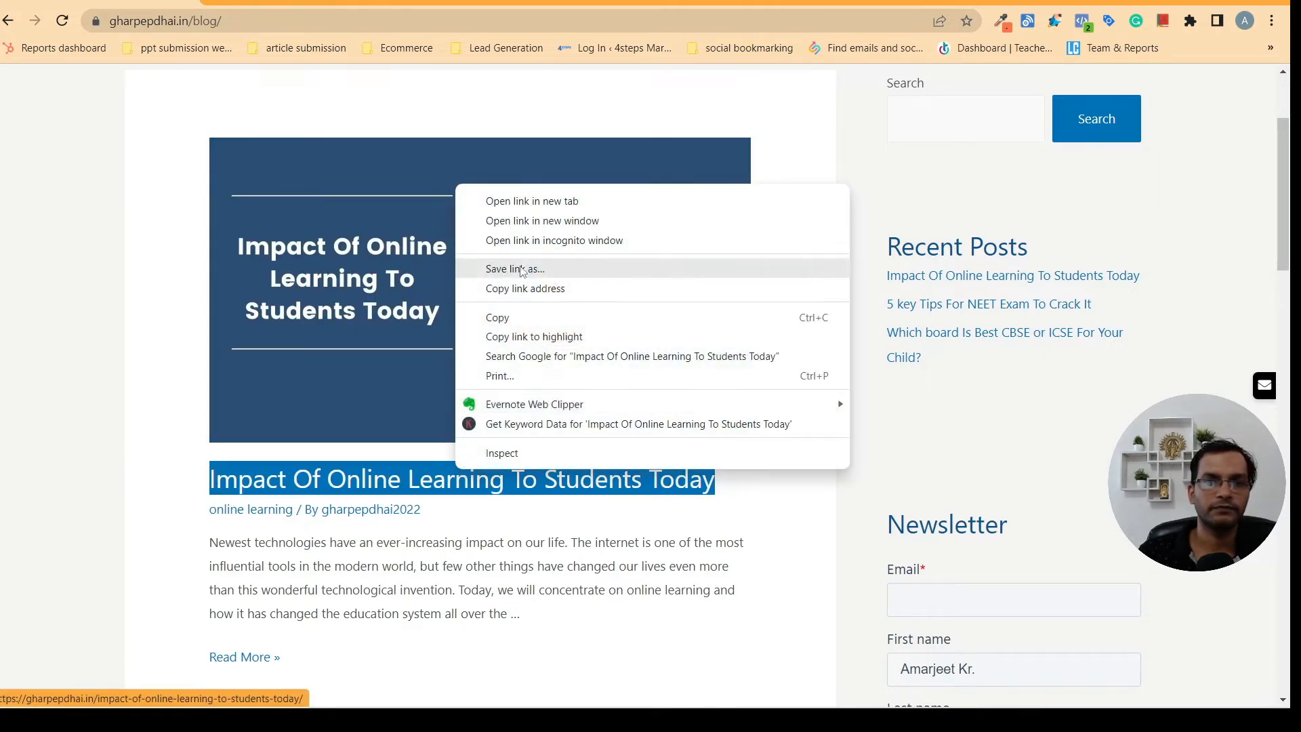
click(506, 317)
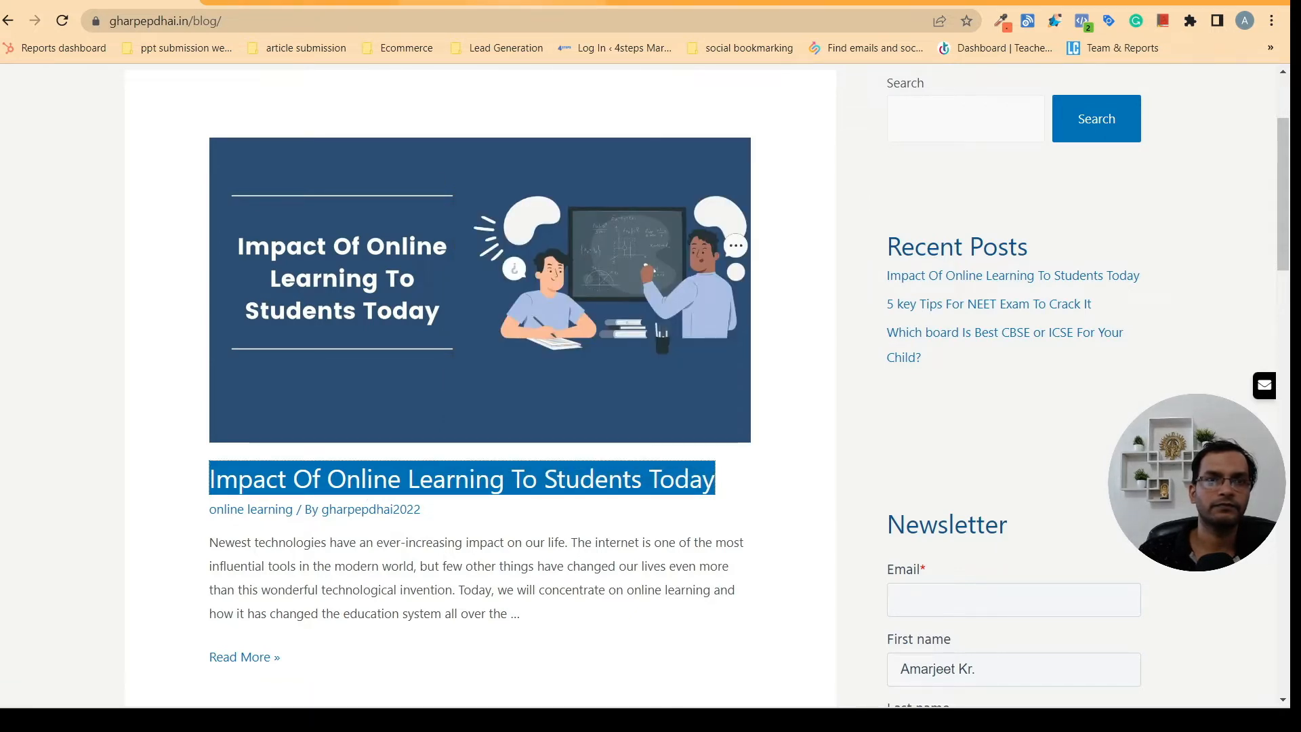
Switch back to the Yoast settings and paste "Impact Of Online Learning To Students Today" as the Posts SEO title
click(474, 2)
right_click(232, 392)
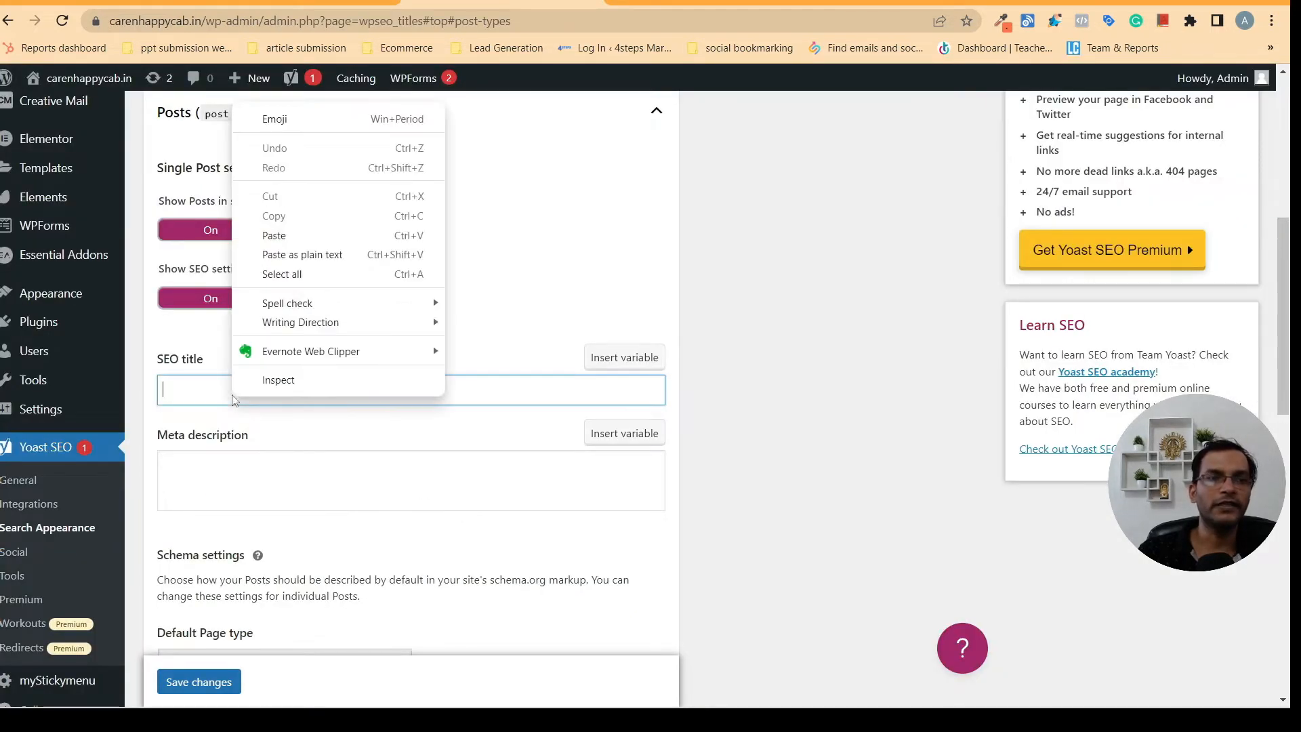
click(275, 237)
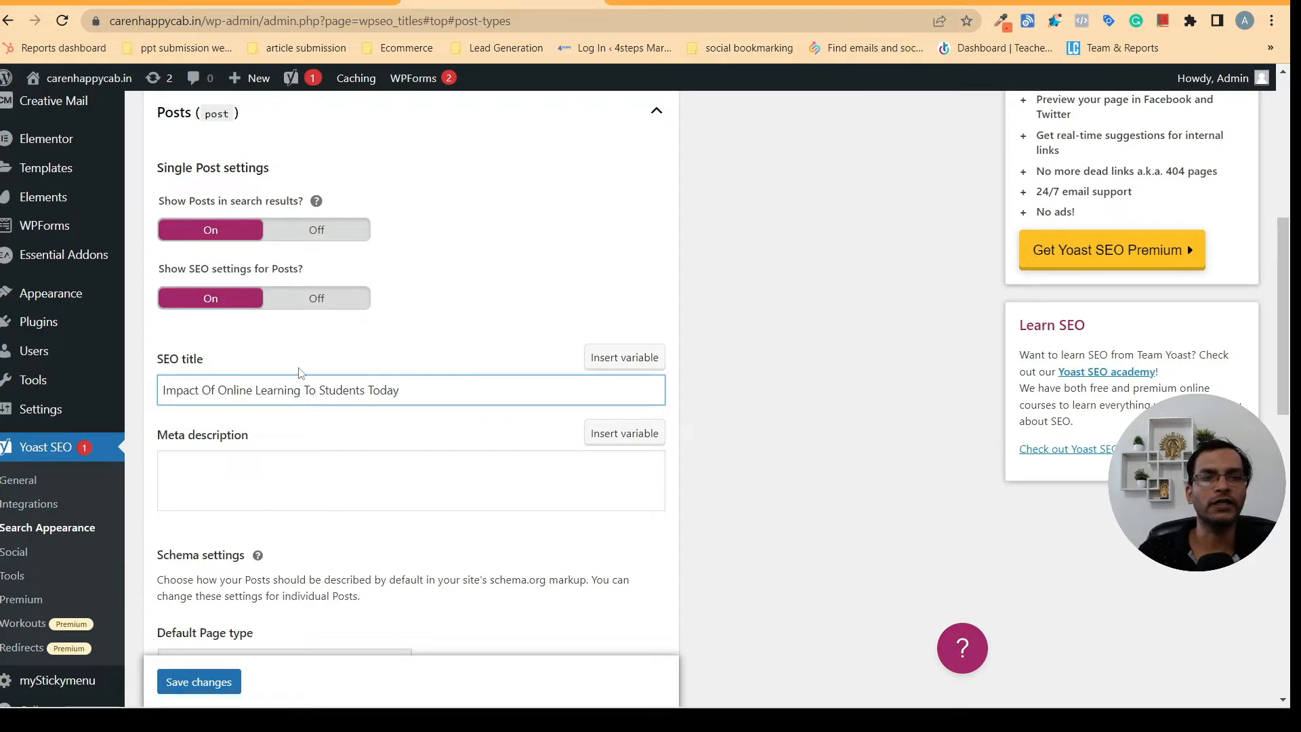
Copy the blog post excerpt from "but few other things have changed our lives" through "technological inventio" for the Posts meta description
click(246, 489)
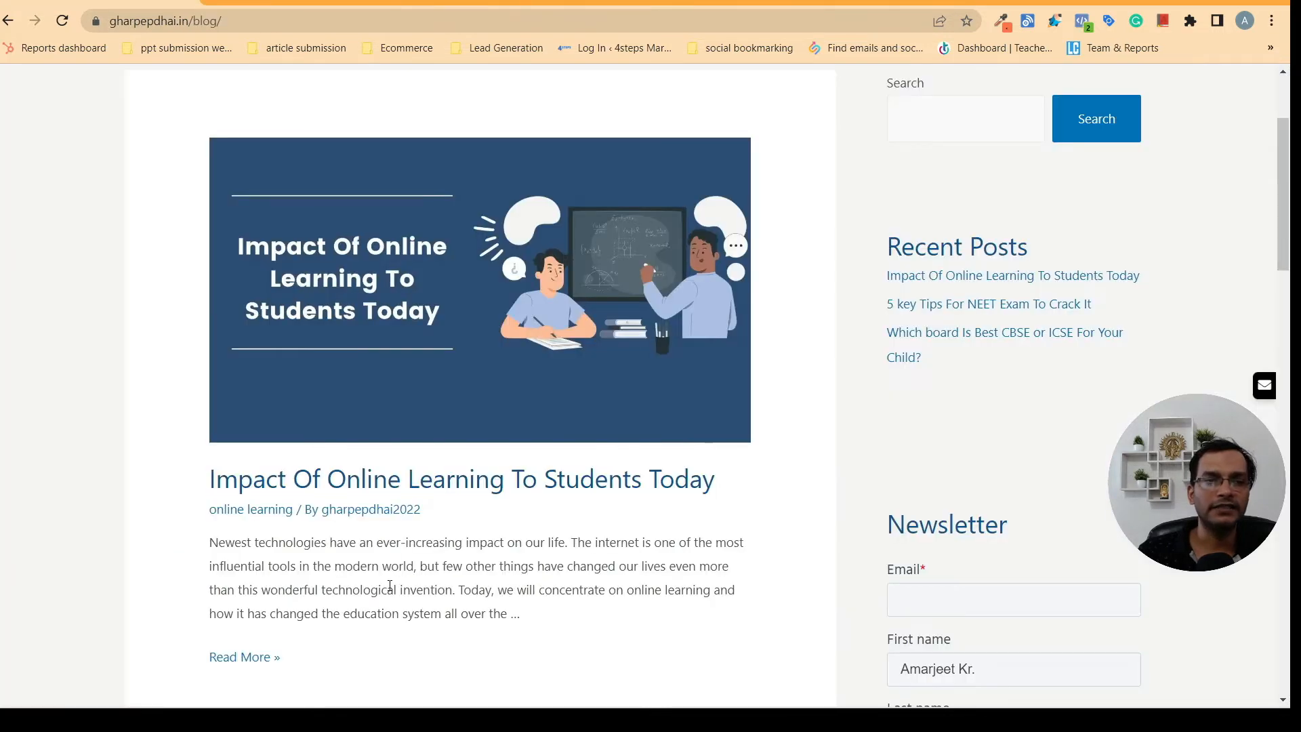
drag(183, 542, 248, 542)
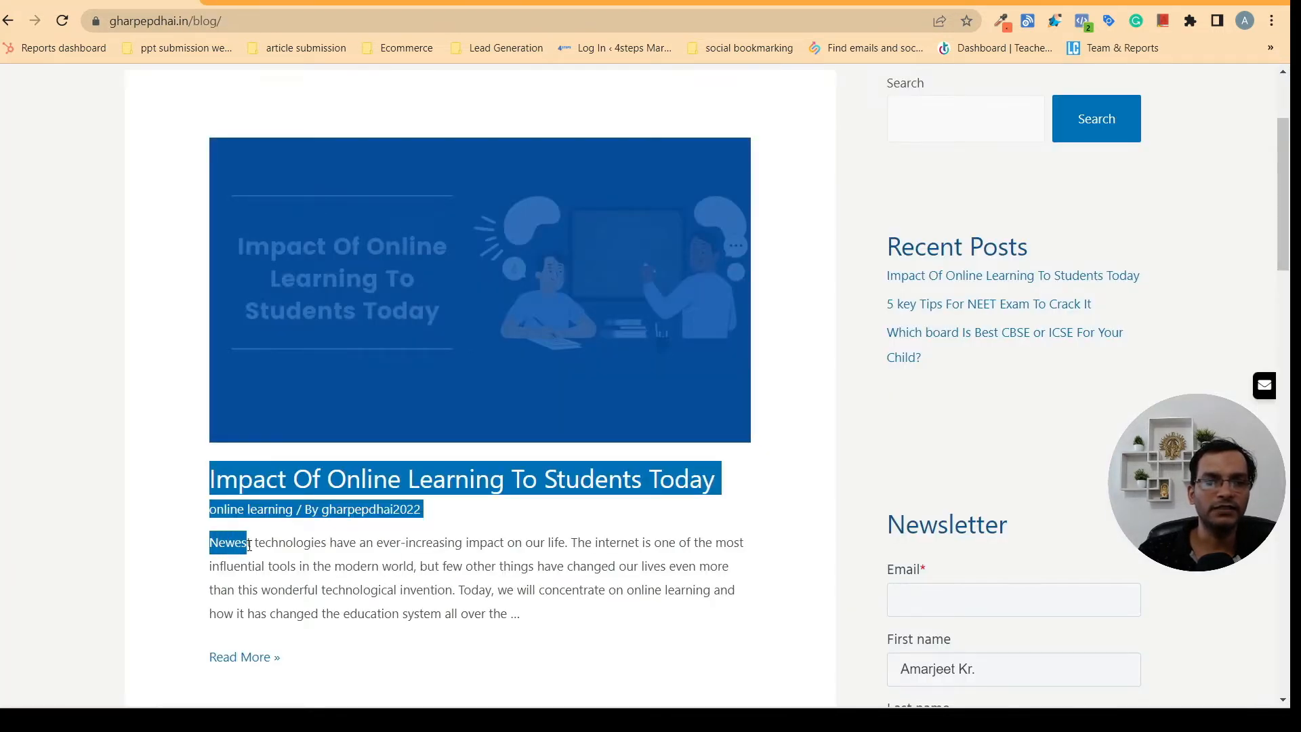
click(428, 608)
drag(446, 590, 418, 564)
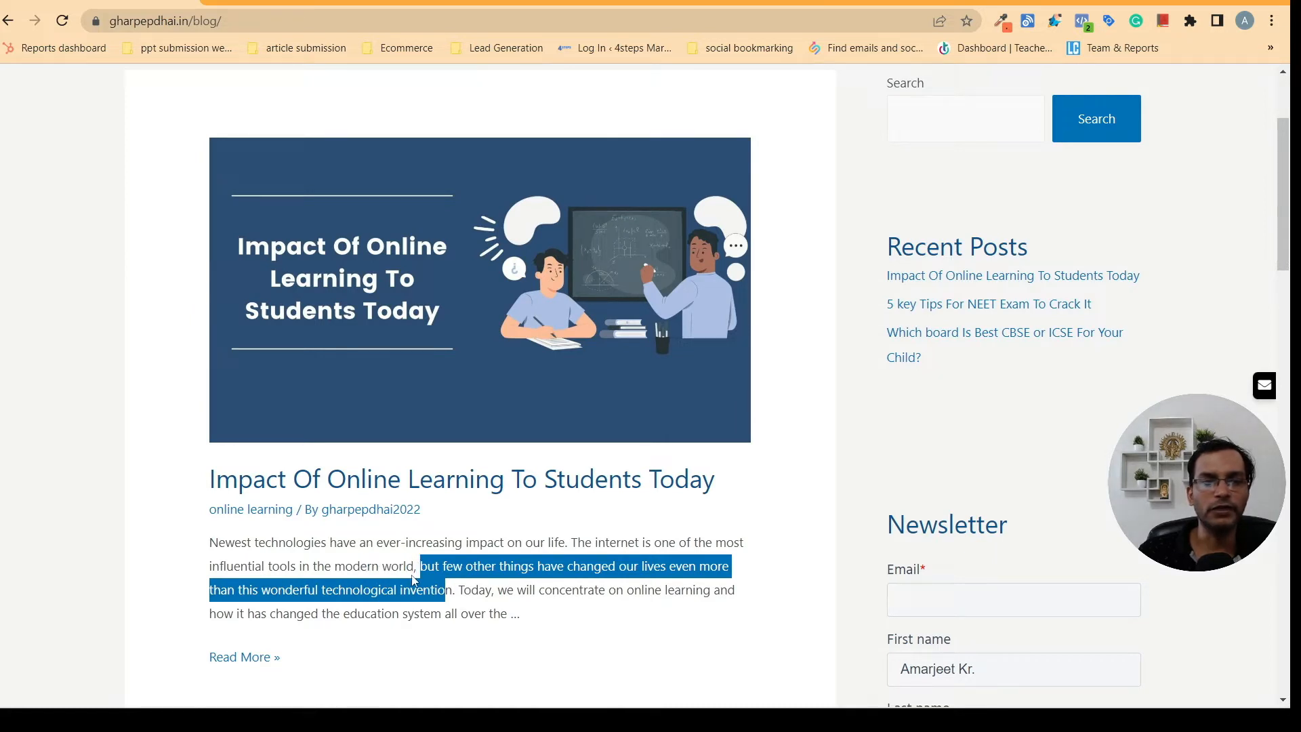
right_click(421, 581)
click(467, 408)
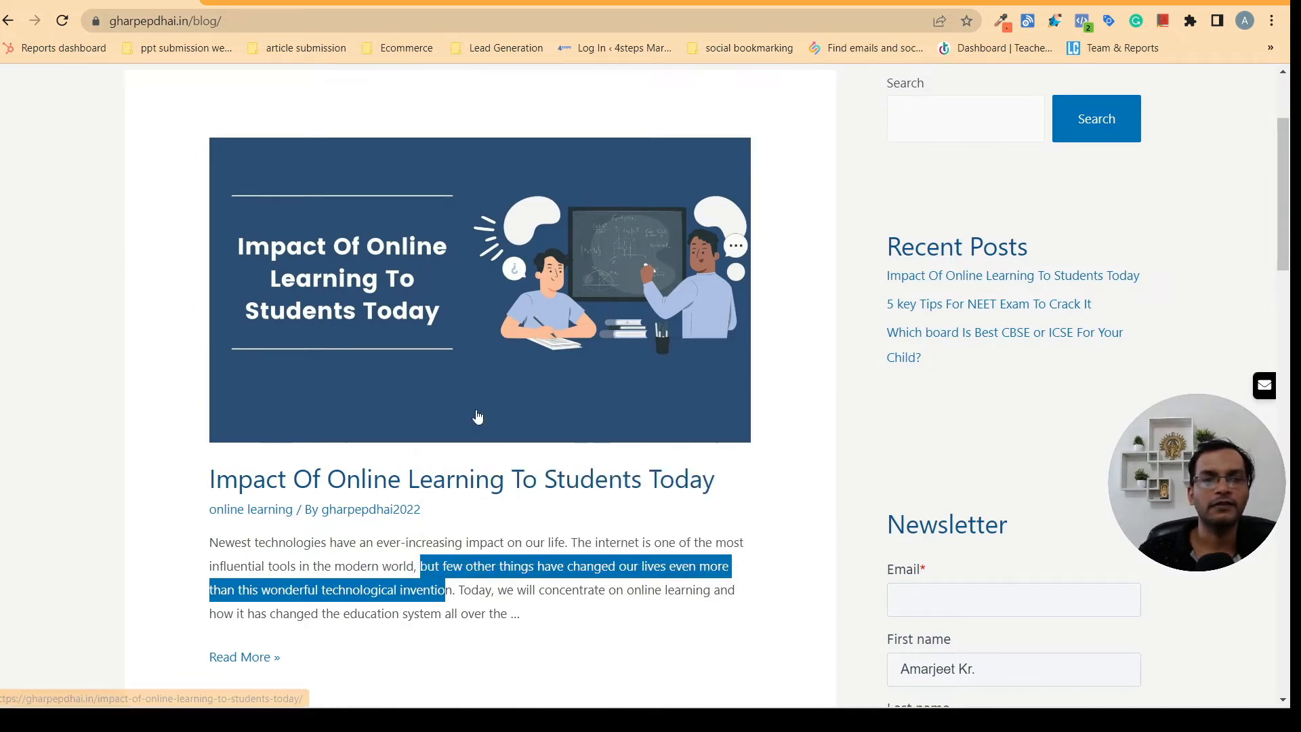
Paste the copied blog excerpt into the Posts meta description in the Yoast Content Types settings
click(515, 3)
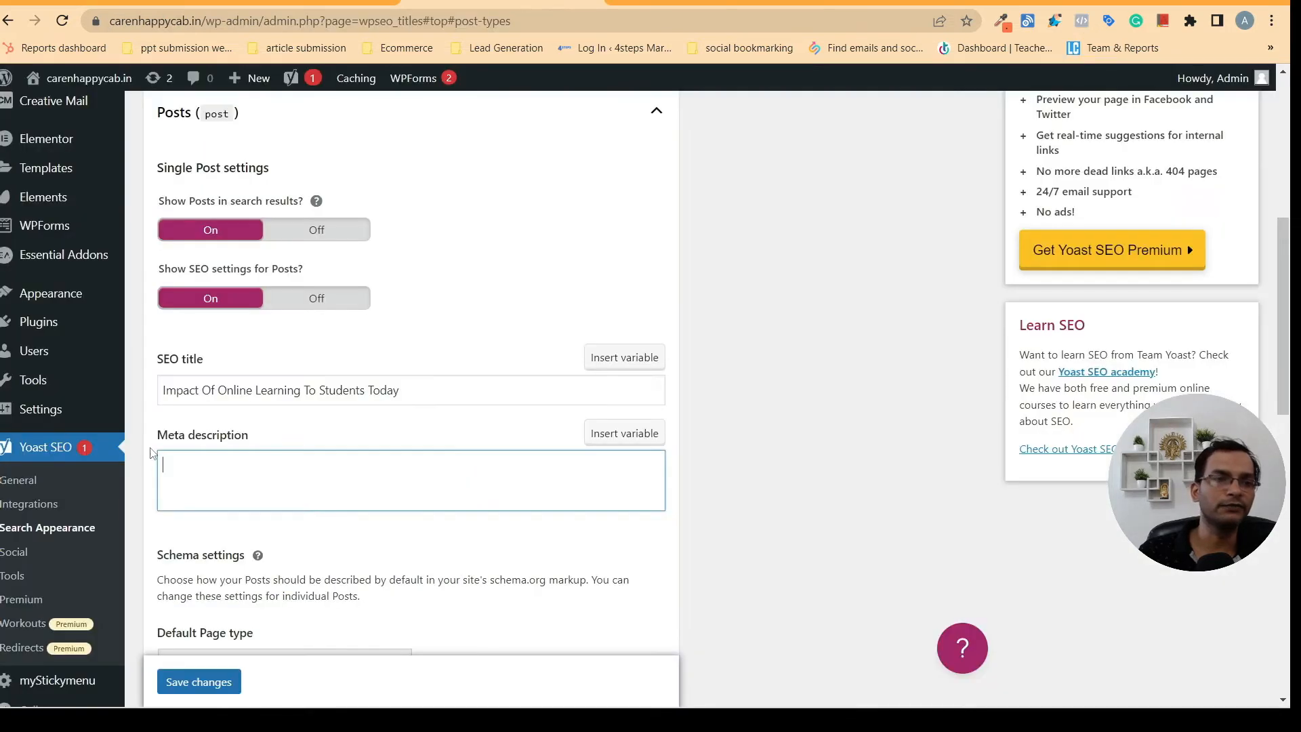
right_click(203, 489)
click(166, 496)
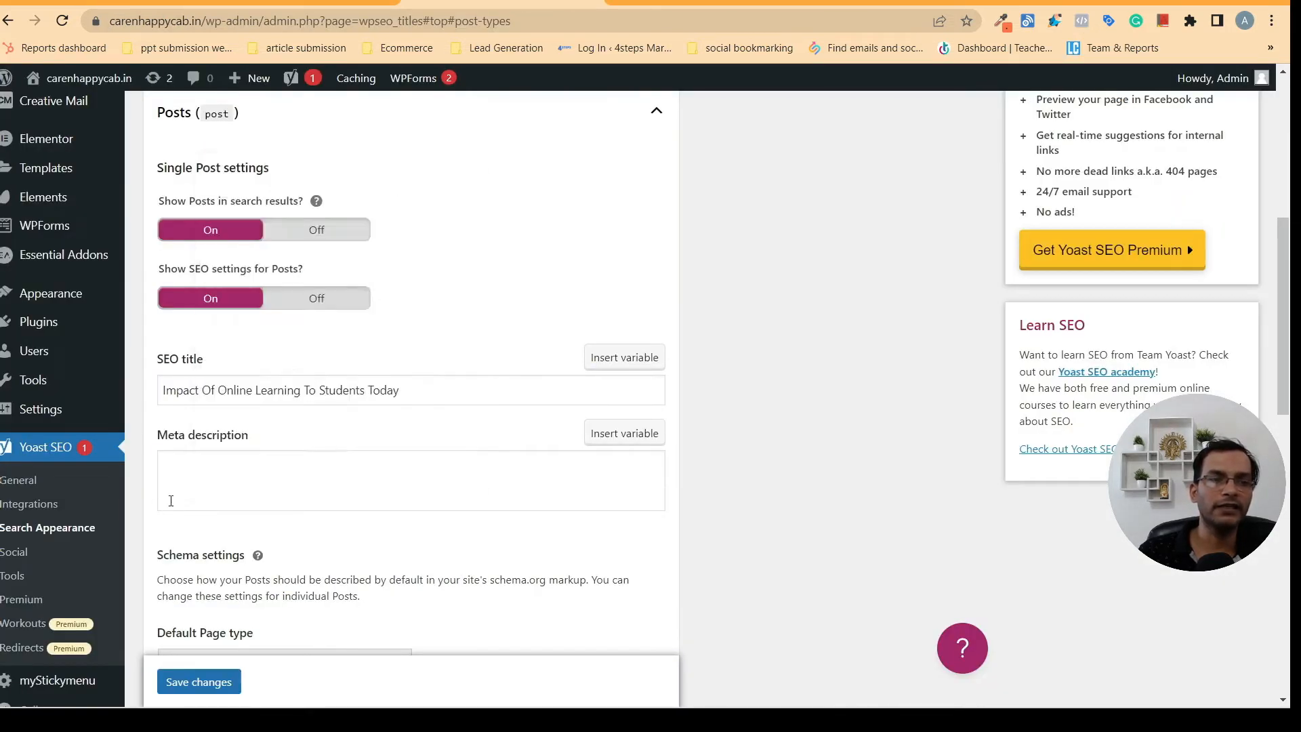
right_click(181, 479)
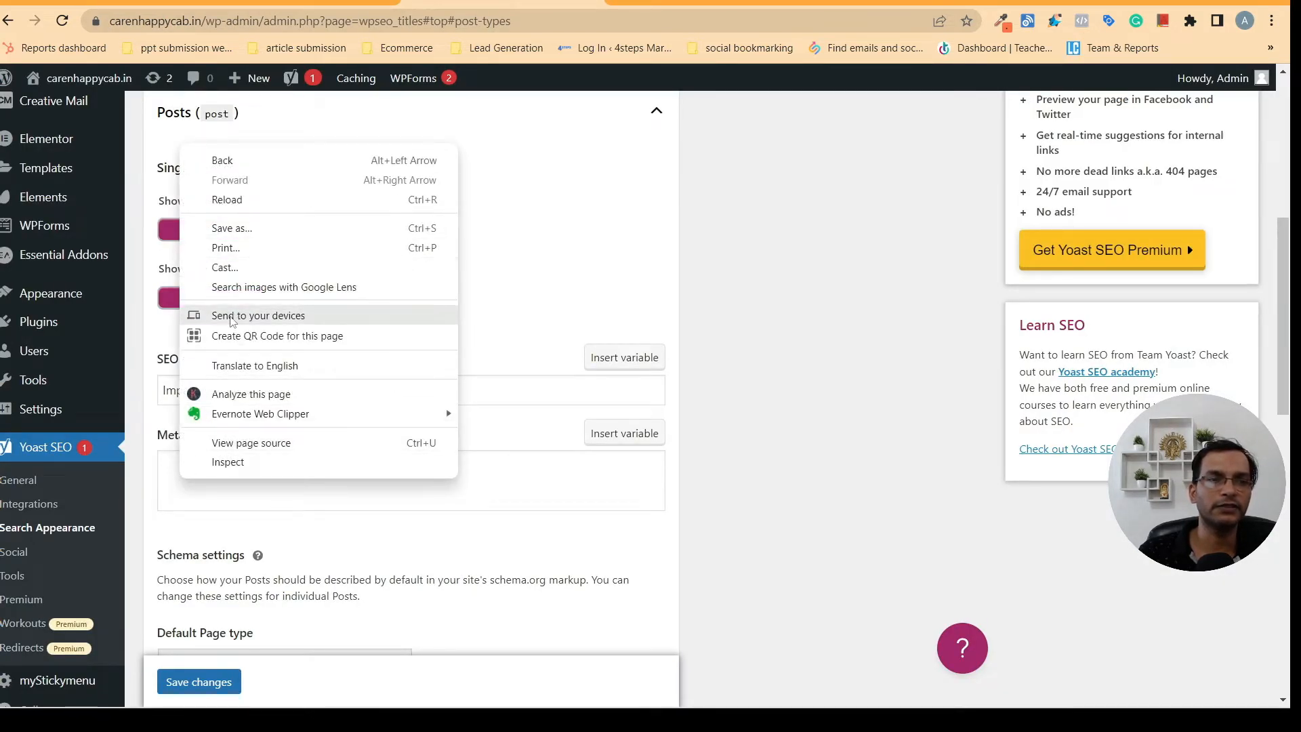
click(210, 530)
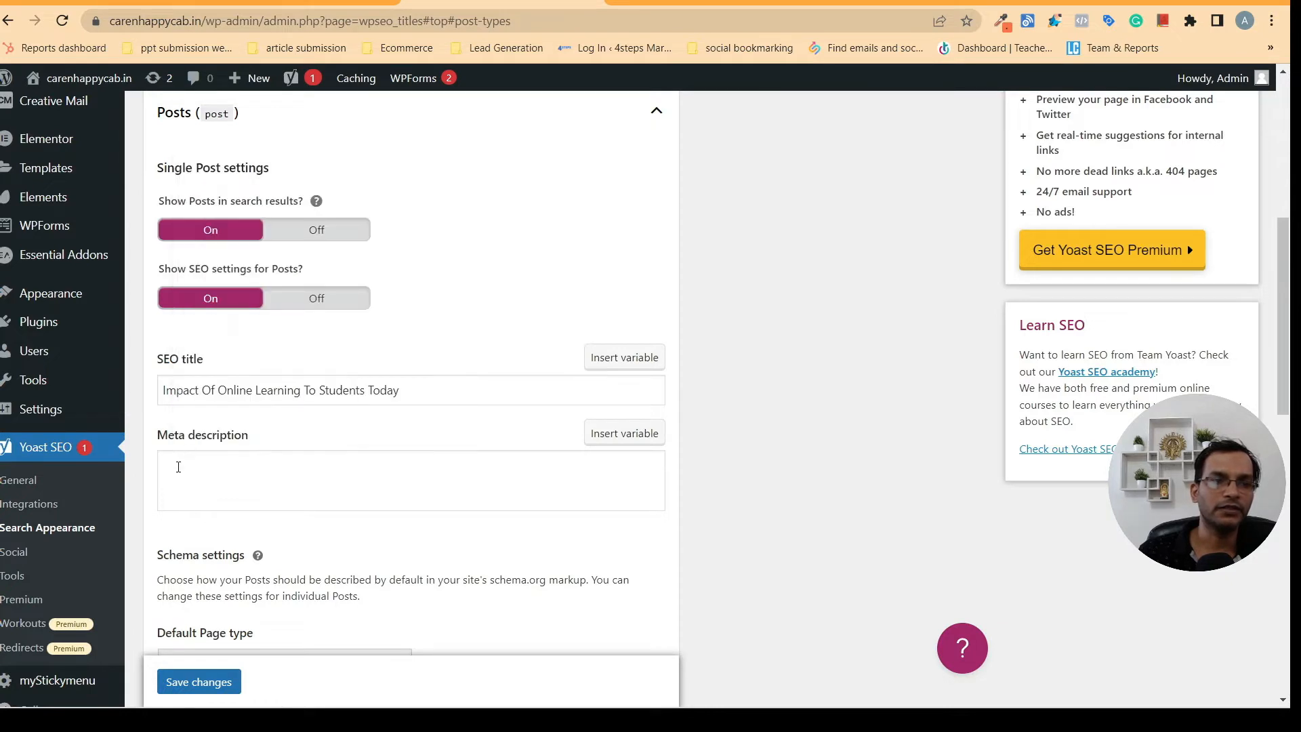
right_click(178, 467)
click(217, 301)
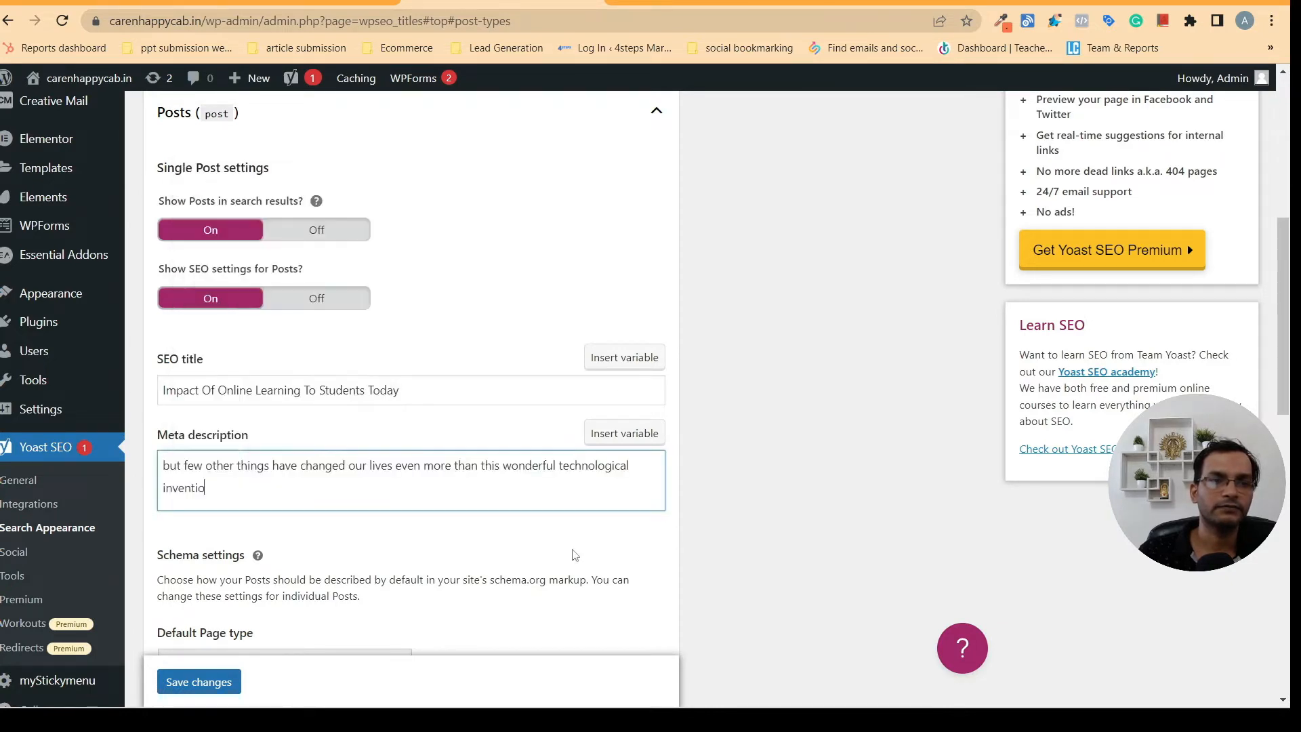
Review the Posts schema settings, including the Default Page type options and Default Article type, and the social settings
scroll(779, 549, down, 3)
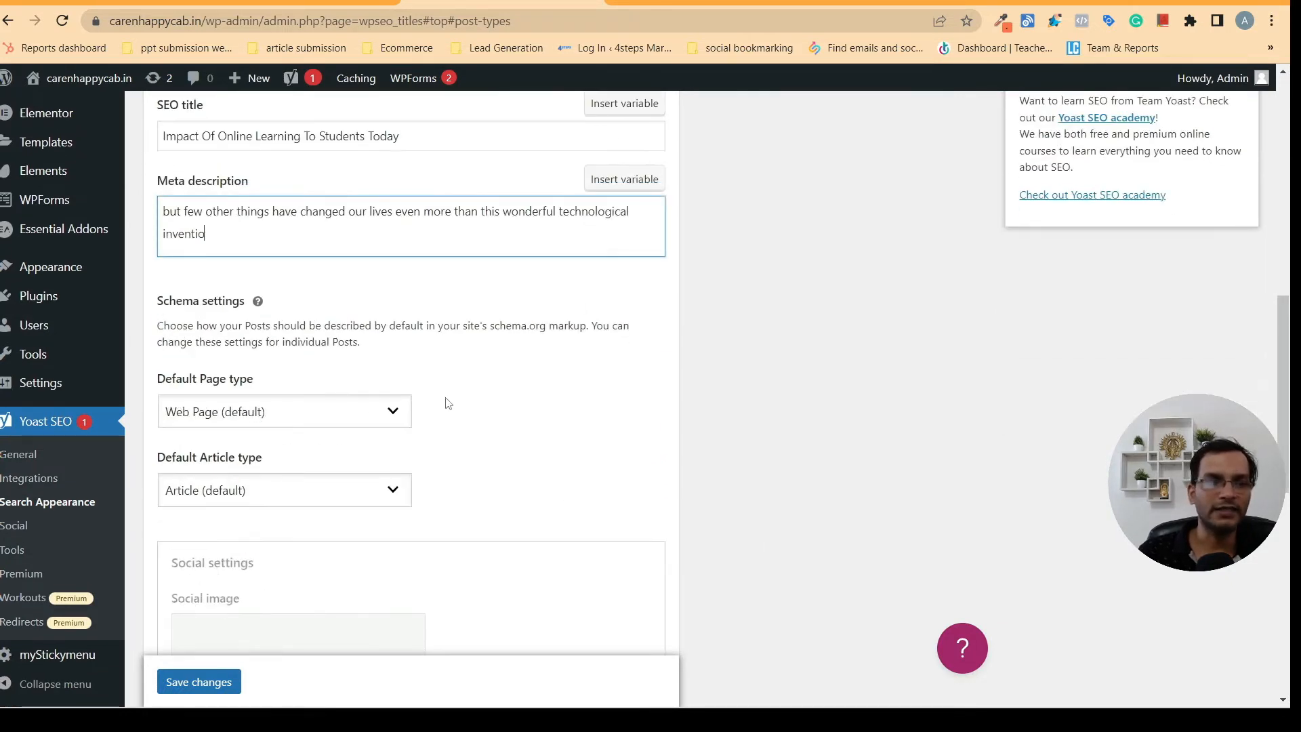
scroll(634, 465, down, 2)
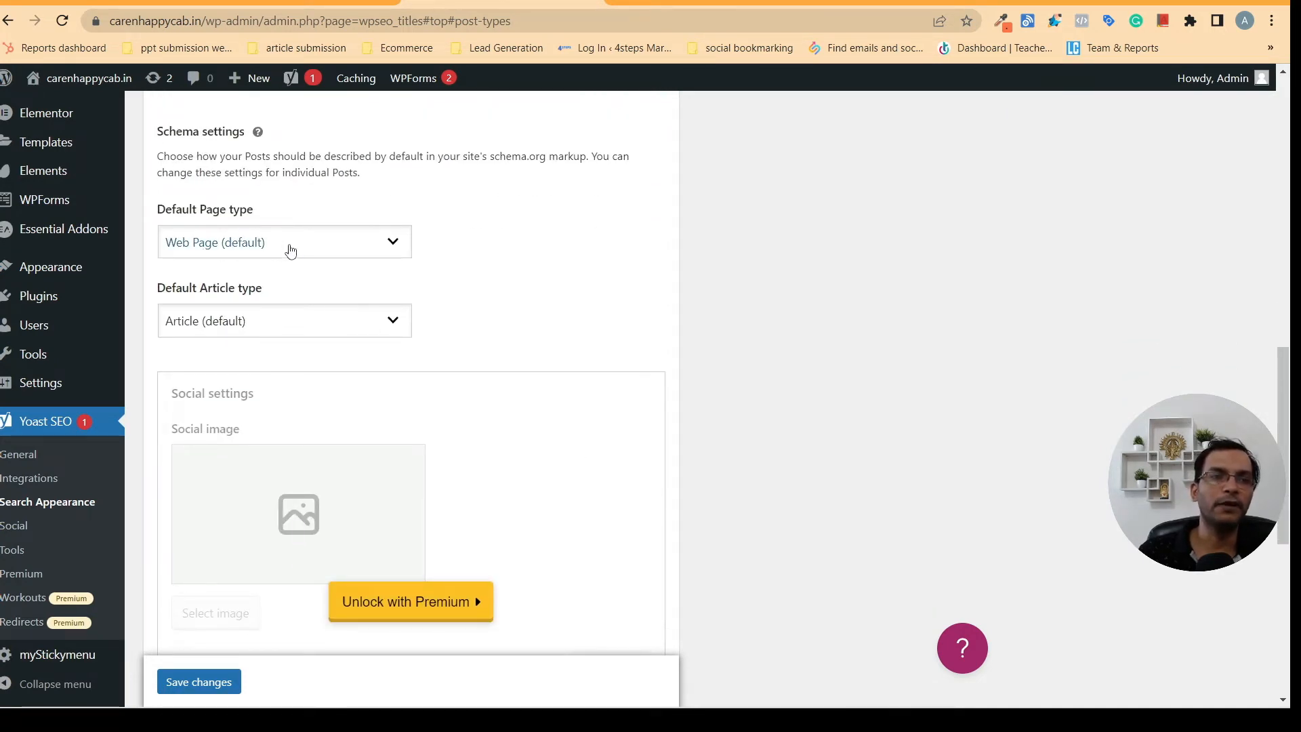
click(321, 245)
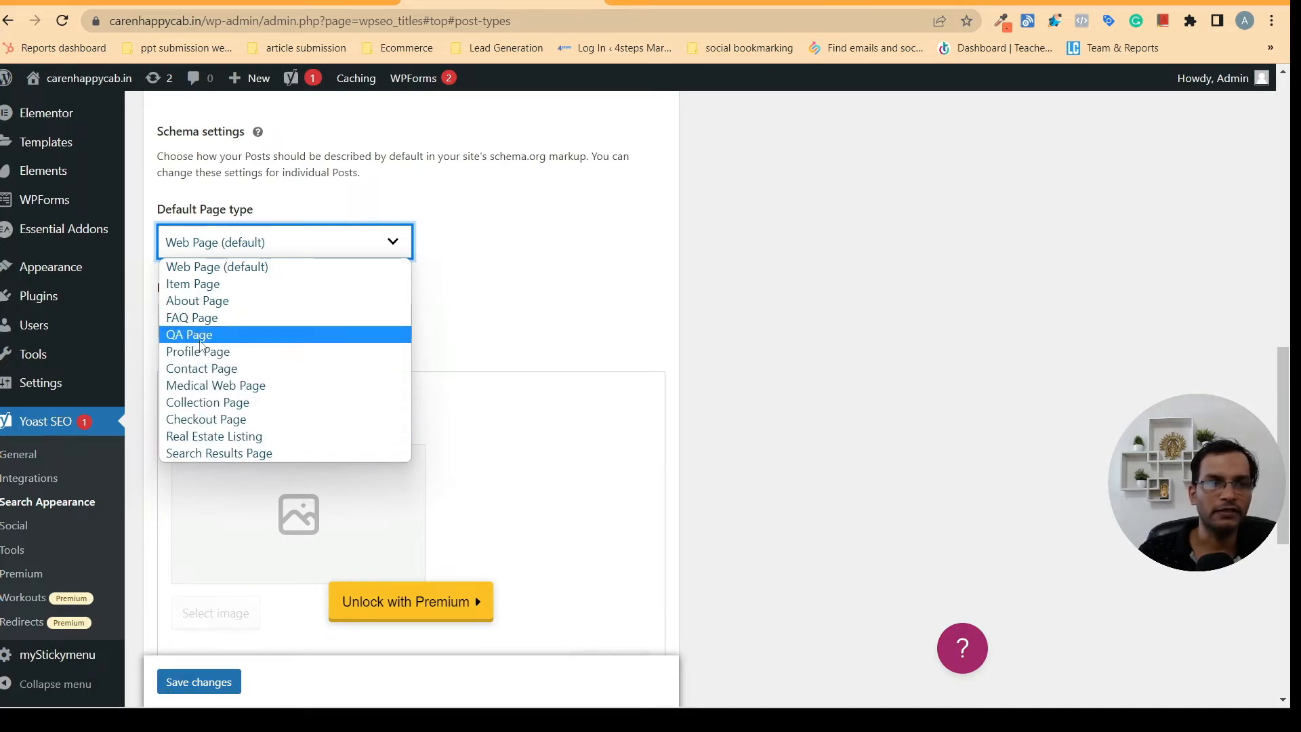
click(571, 281)
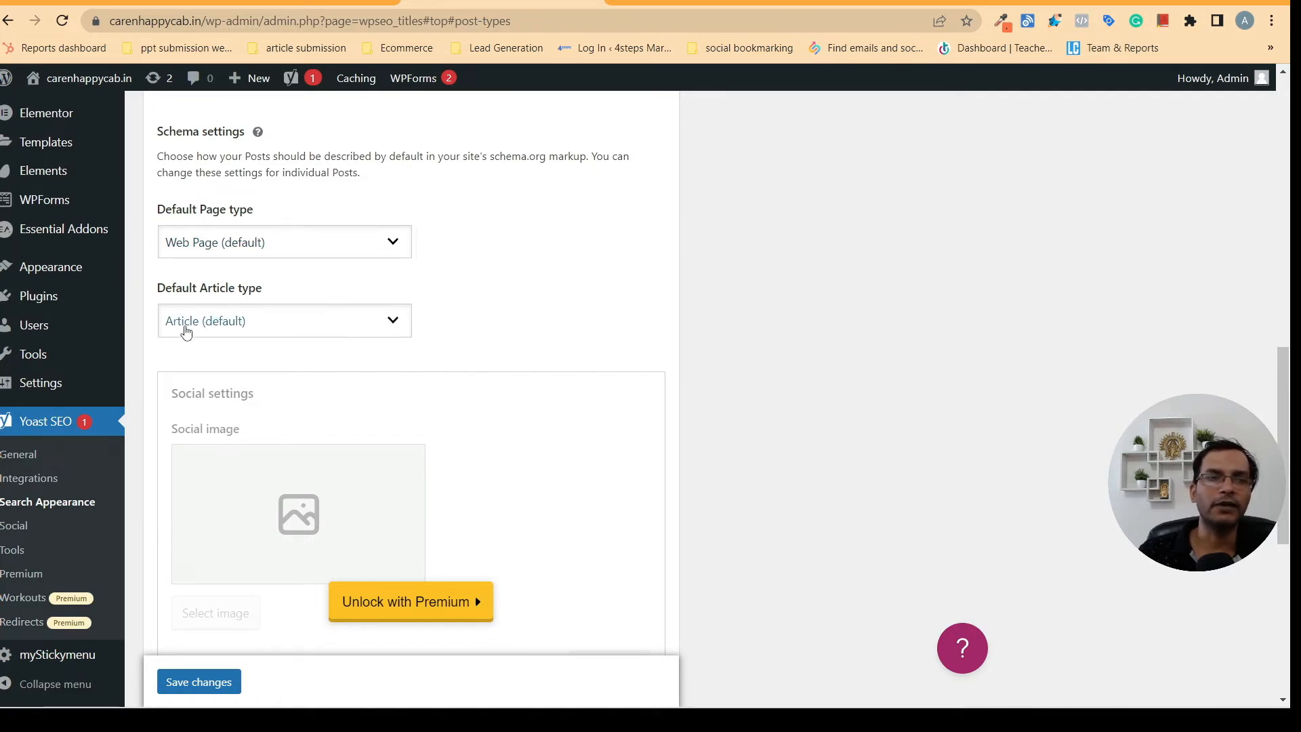
scroll(625, 435, down, 4)
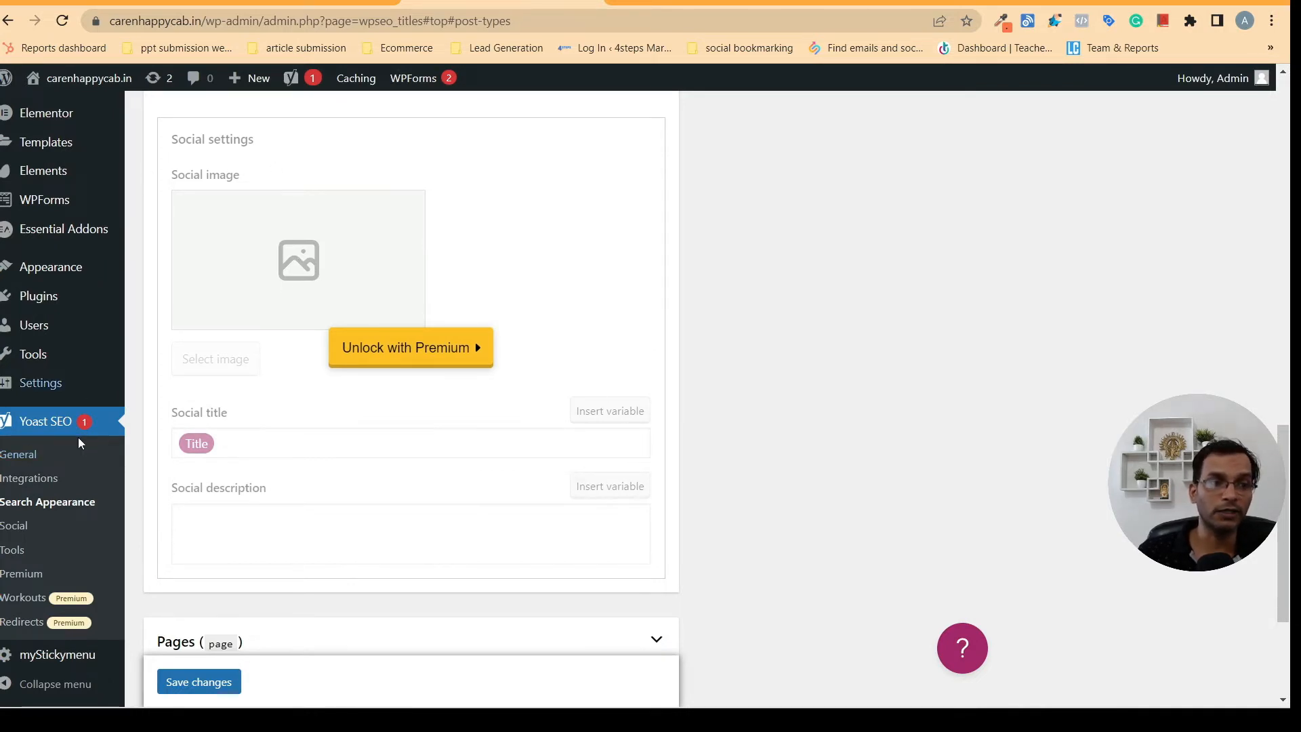
scroll(444, 267, up, 1)
scroll(446, 267, down, 1)
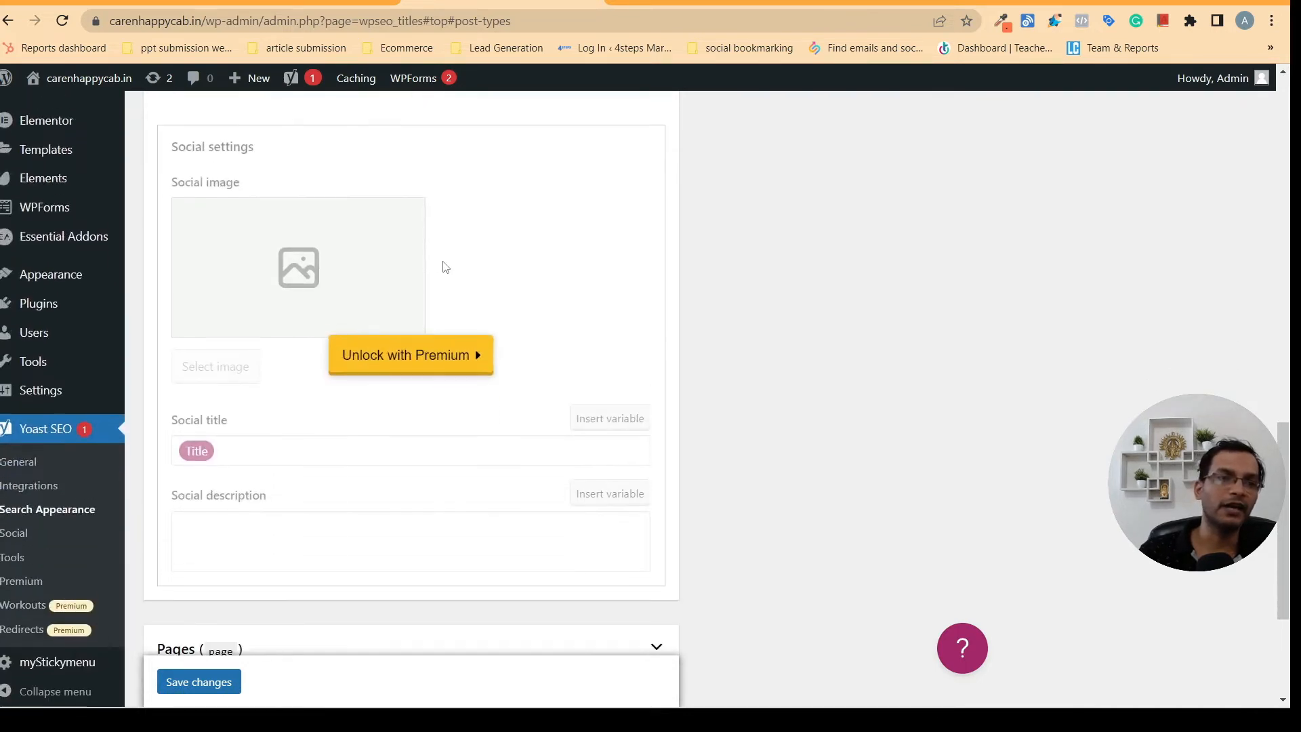
scroll(445, 267, down, 1)
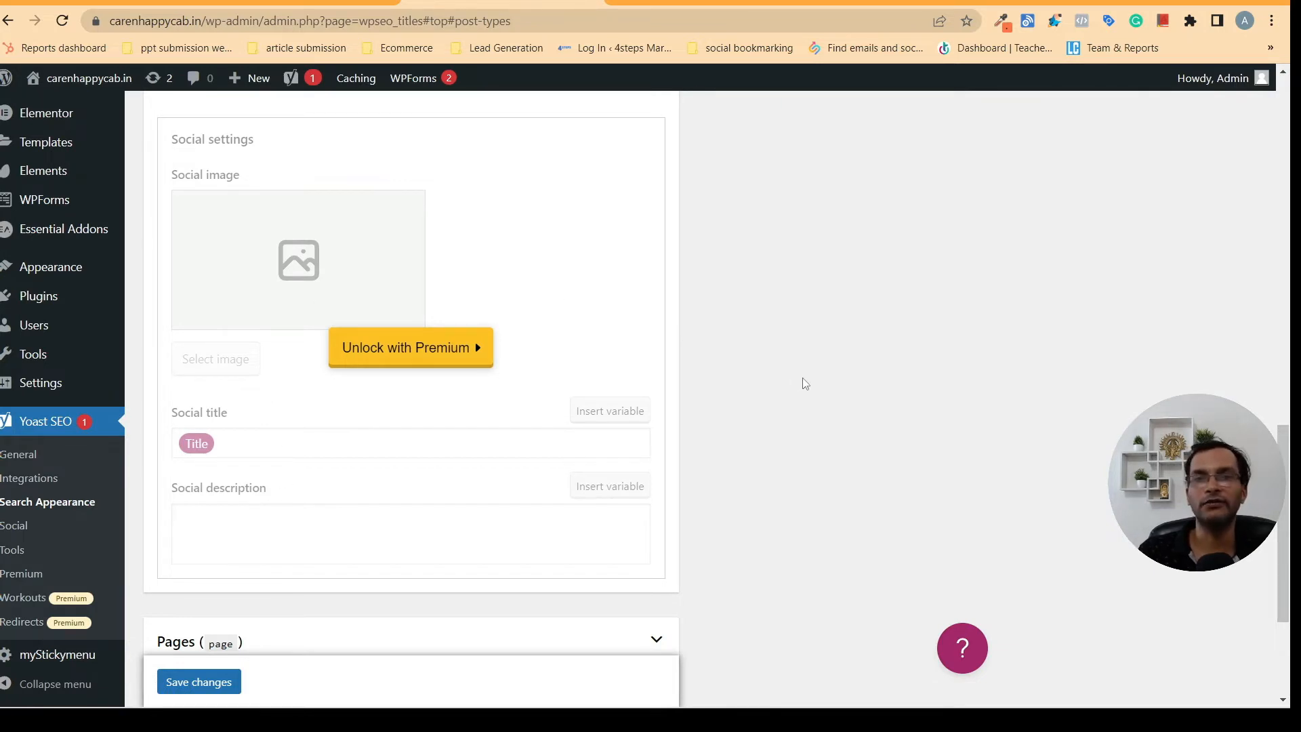
scroll(804, 383, up, 4)
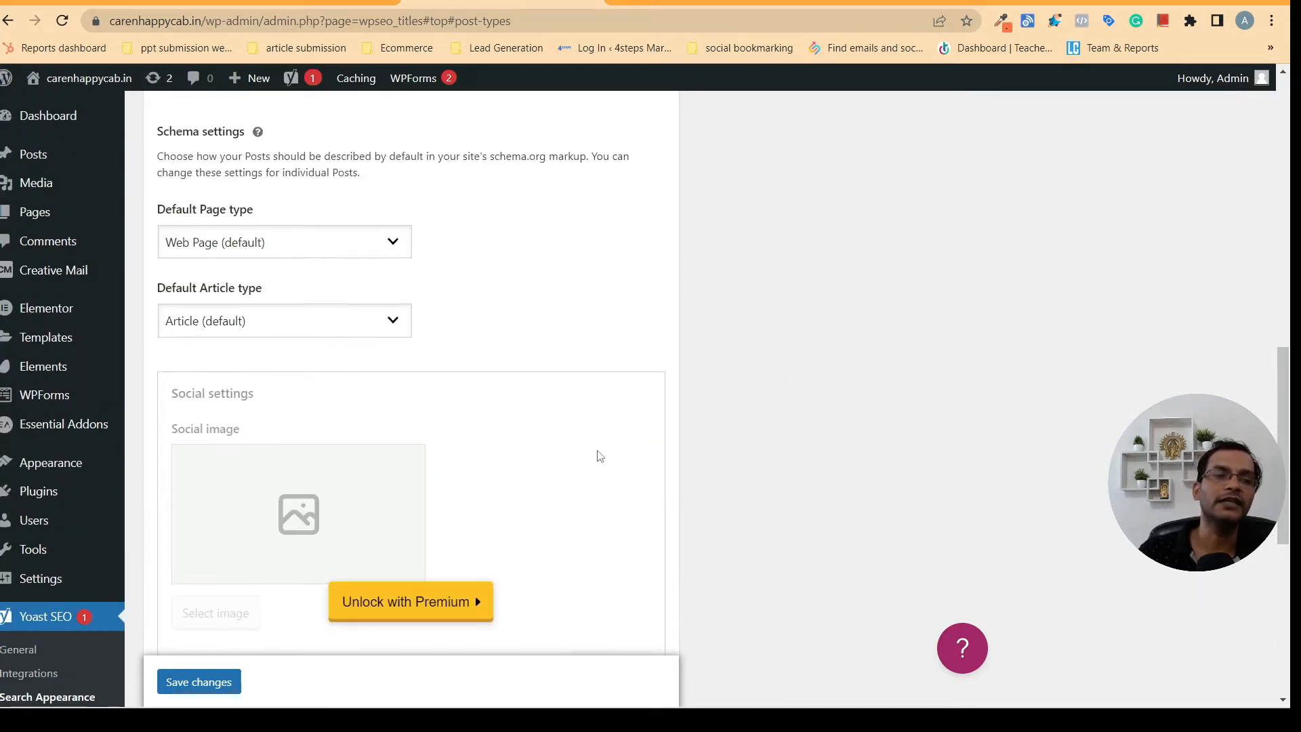
Expand the Pages content type and clear the Title, Page, Separator and Site title variables from its SEO title
scroll(649, 449, down, 1)
scroll(514, 499, down, 7)
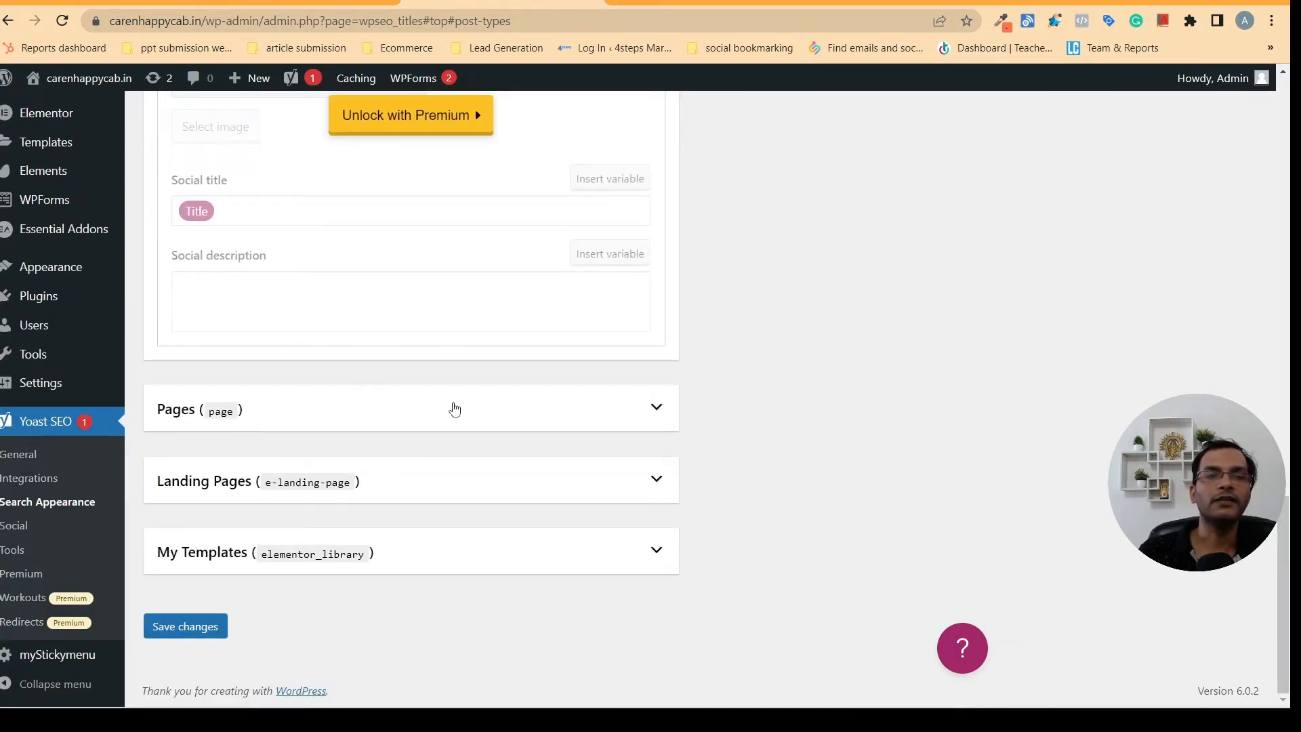
click(559, 418)
scroll(738, 434, down, 4)
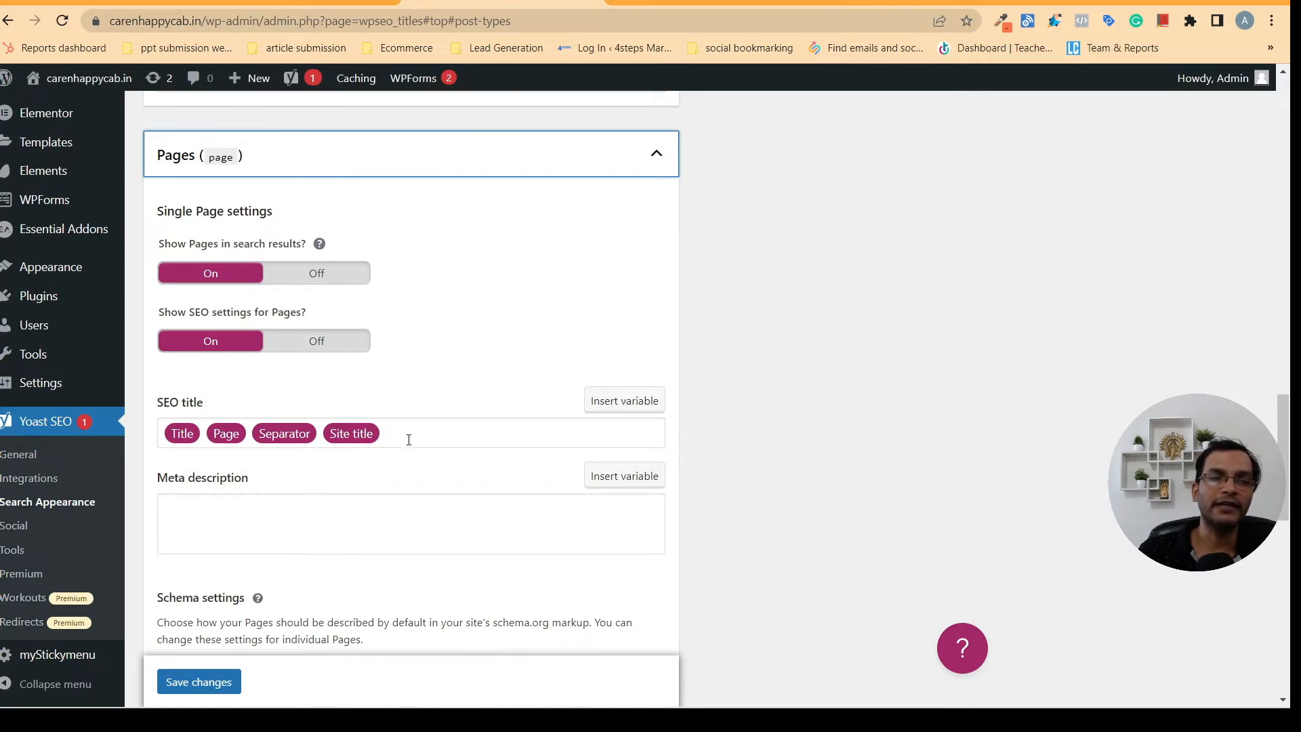
click(409, 437)
key(BackSpace)
key(BackSpace)
key(BackSpace)
key(BackSpace)
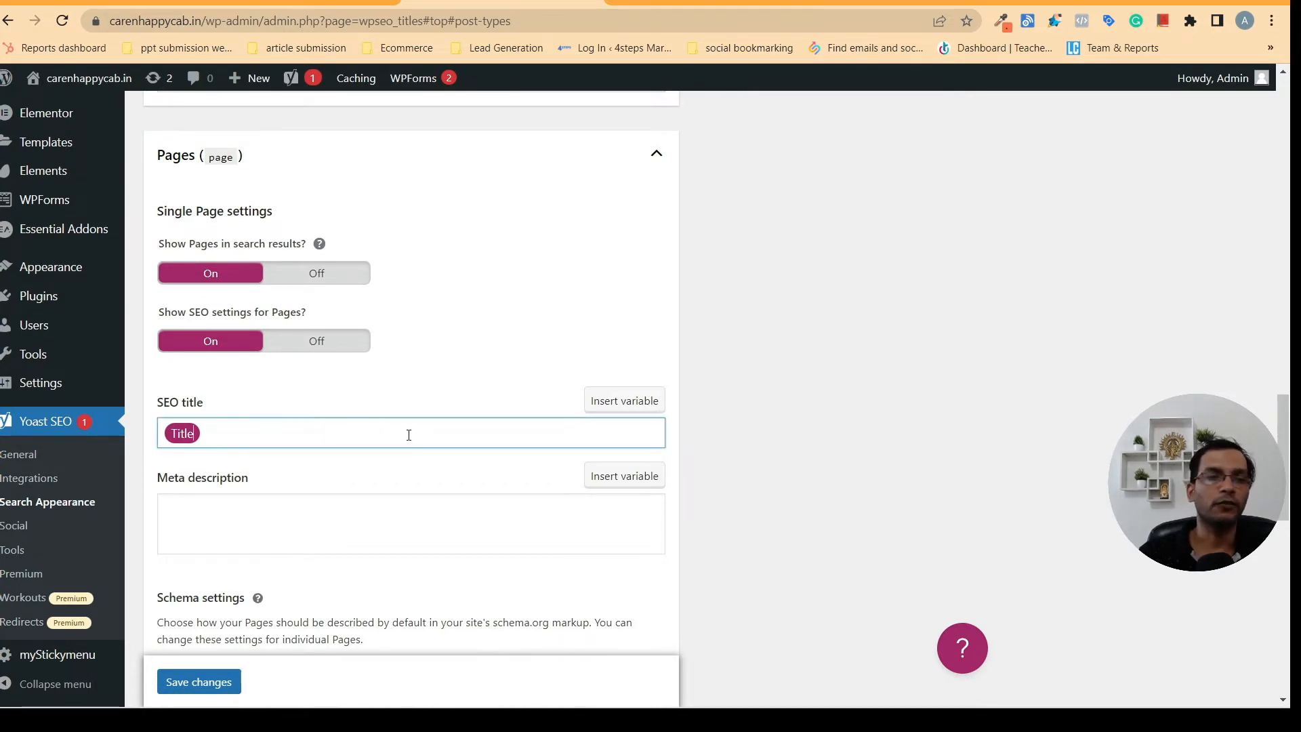
click(210, 478)
click(187, 433)
click(177, 522)
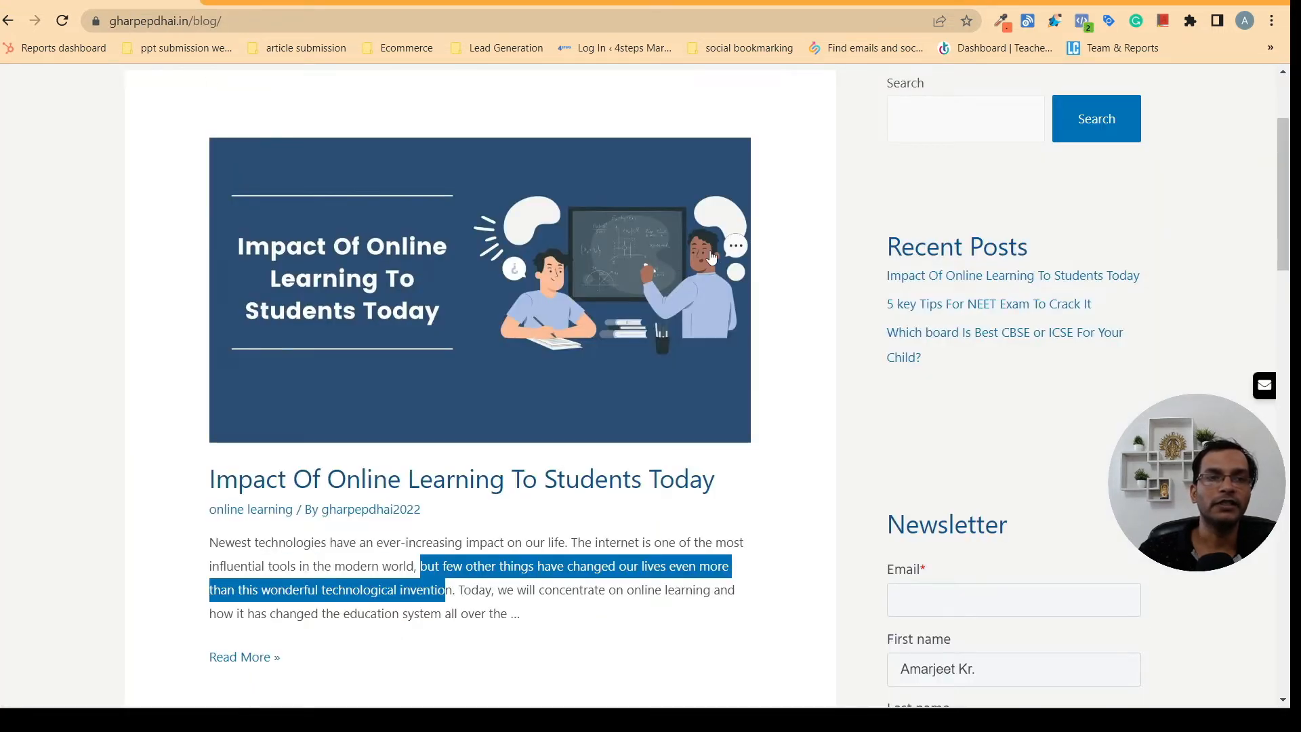
Return to the gharpepdhai.in home page and copy its main heading "Home Tuition & Online Classes In Delhi NCR"
scroll(711, 256, up, 3)
click(214, 163)
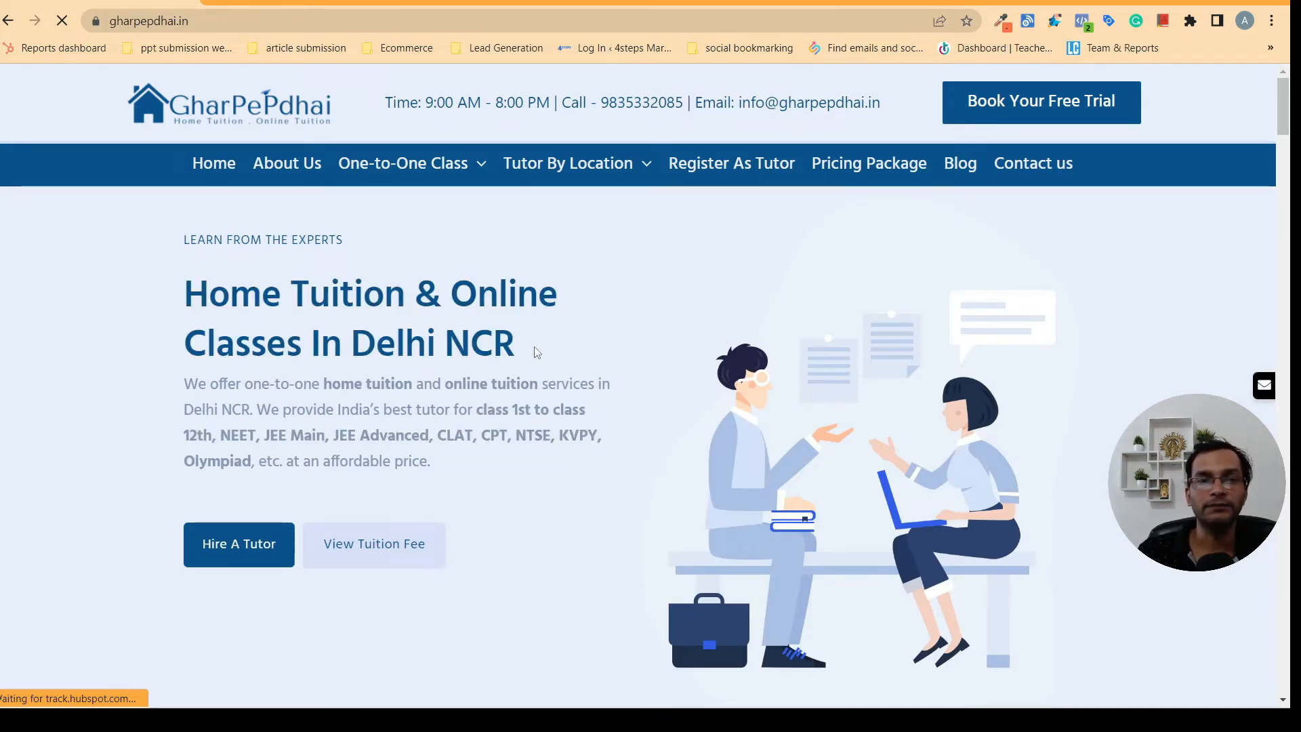
drag(341, 315, 479, 324)
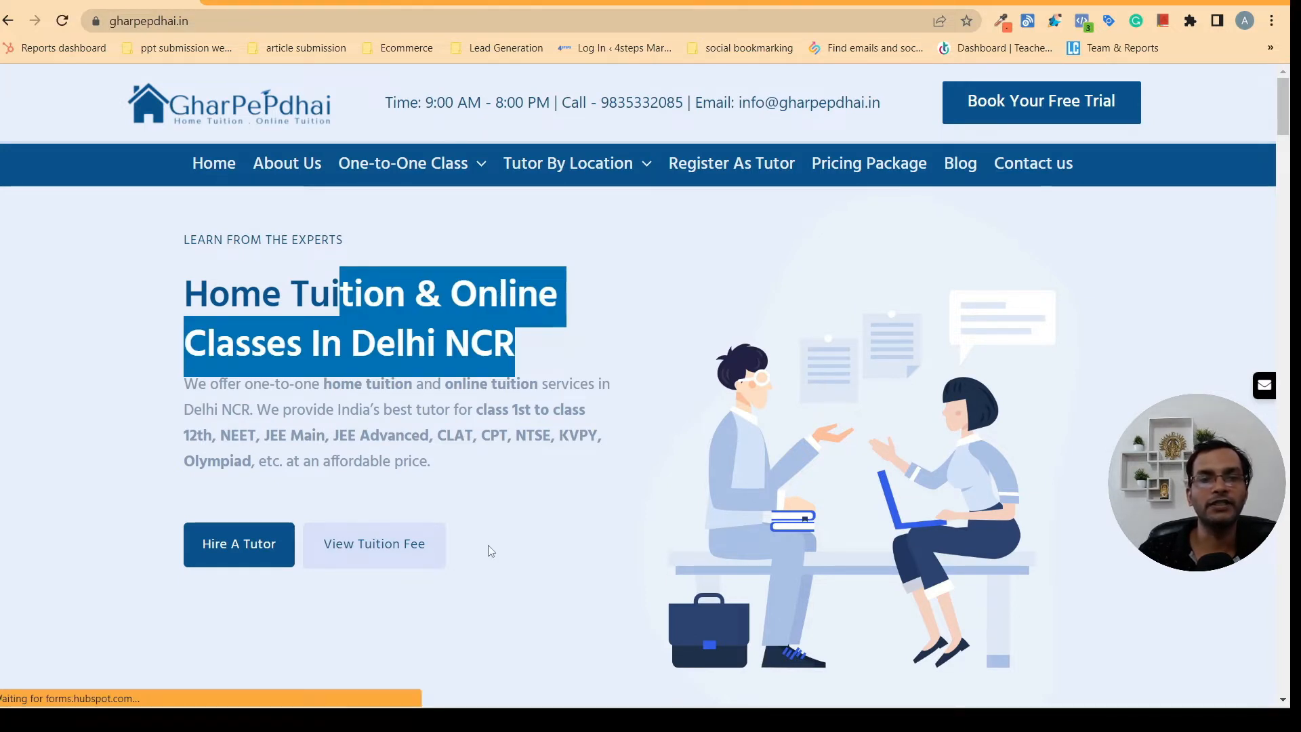
click(538, 352)
drag(550, 341, 183, 291)
right_click(230, 289)
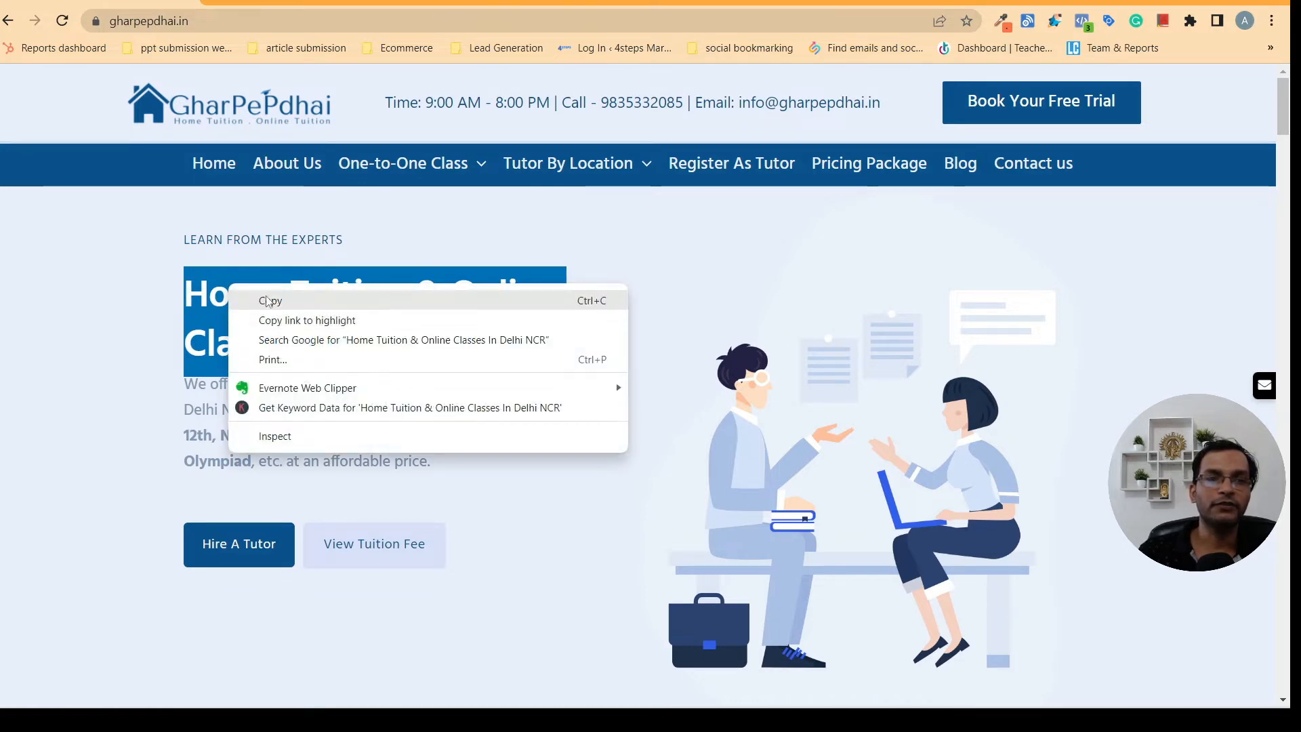
click(271, 299)
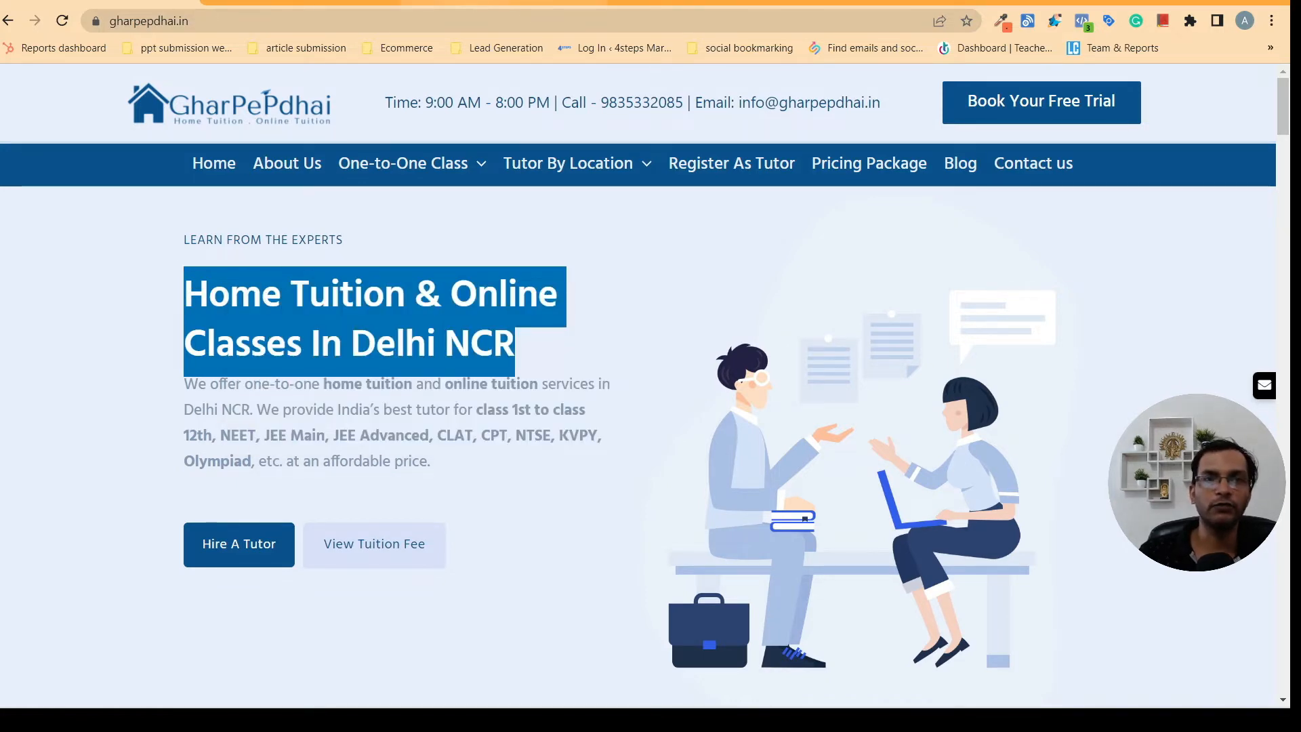
Switch back to the Yoast settings and paste "Home Tuition & Online Classes In Delhi NCR" as the Pages SEO title
click(502, 3)
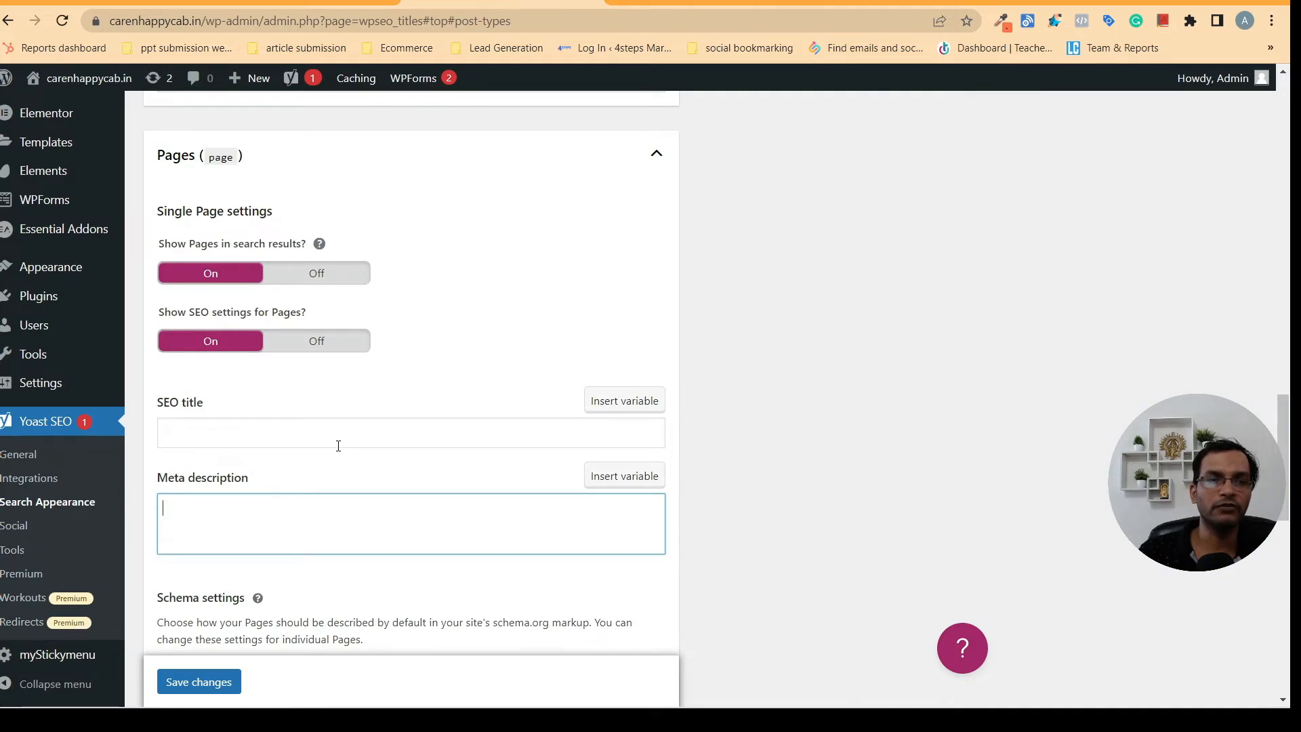
click(275, 424)
right_click(275, 426)
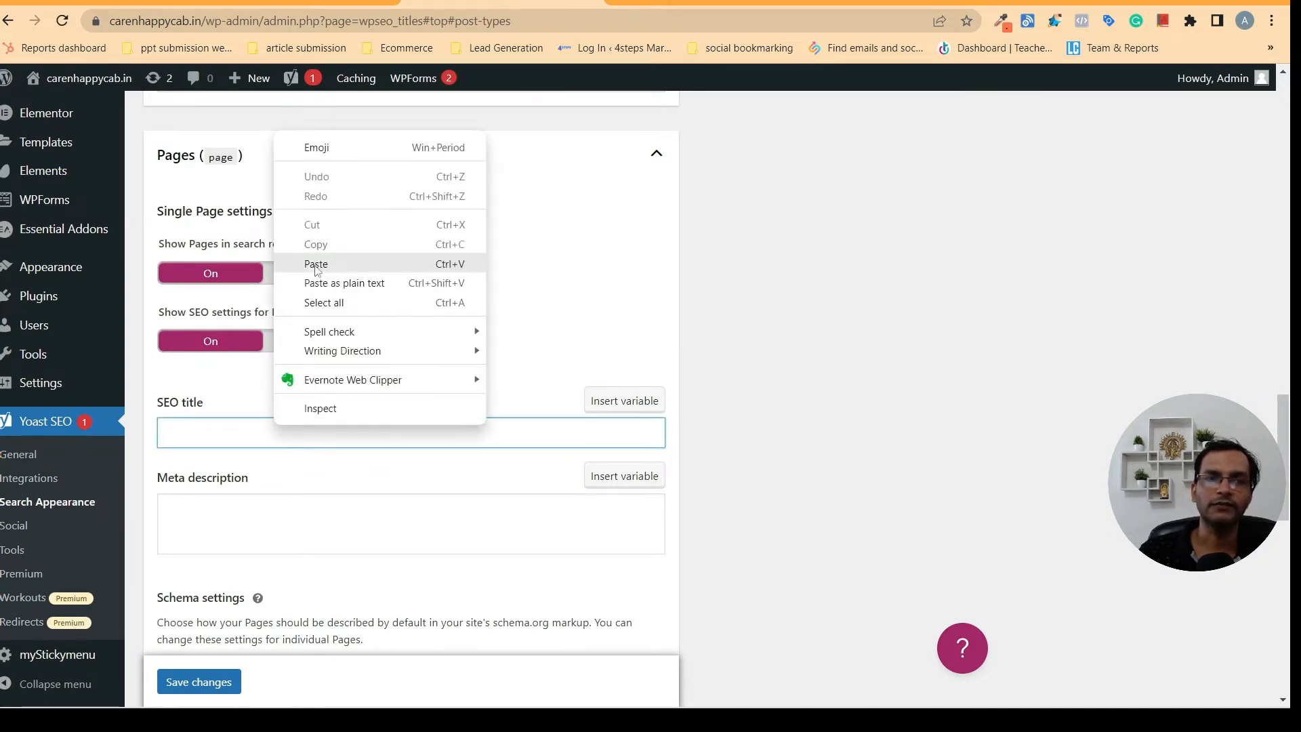
click(316, 265)
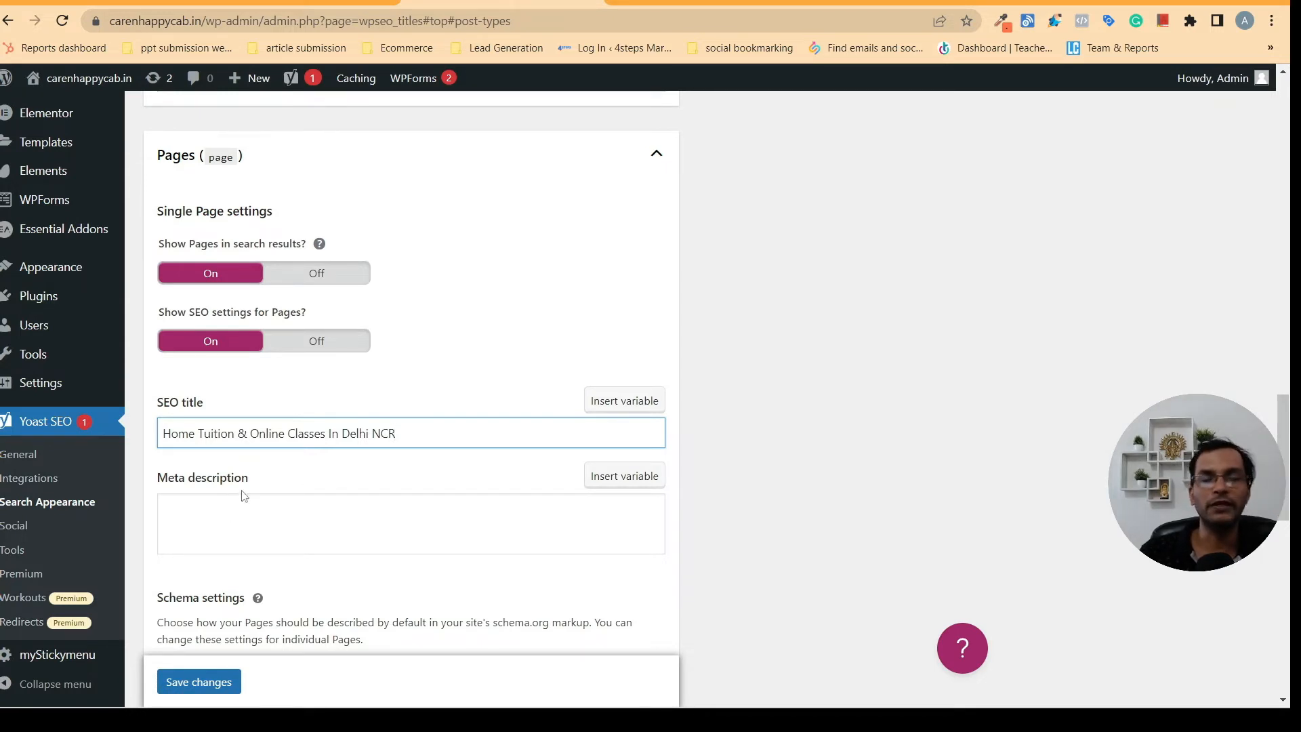
Return to the gharpepdhai.in home page and copy its intro text from "We offer one-to-one home tuition" through "JEE Advanced,"
click(228, 534)
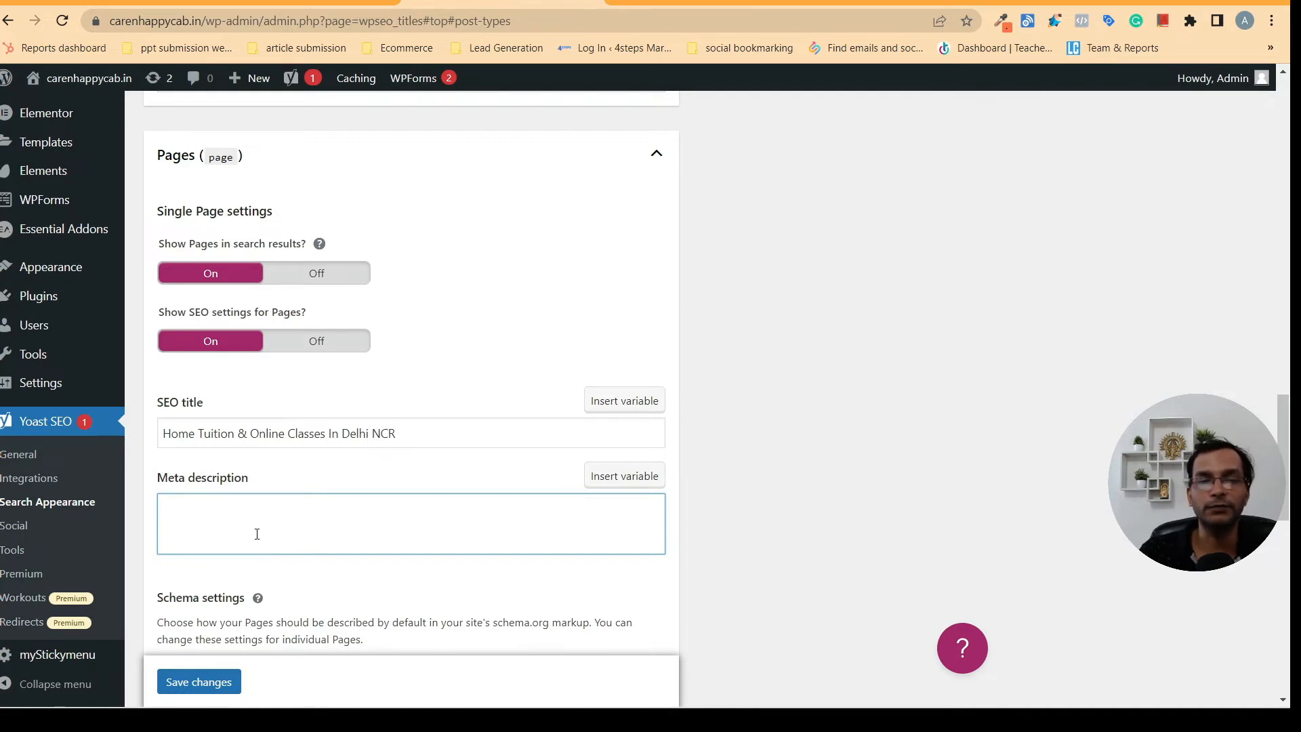
click(147, 2)
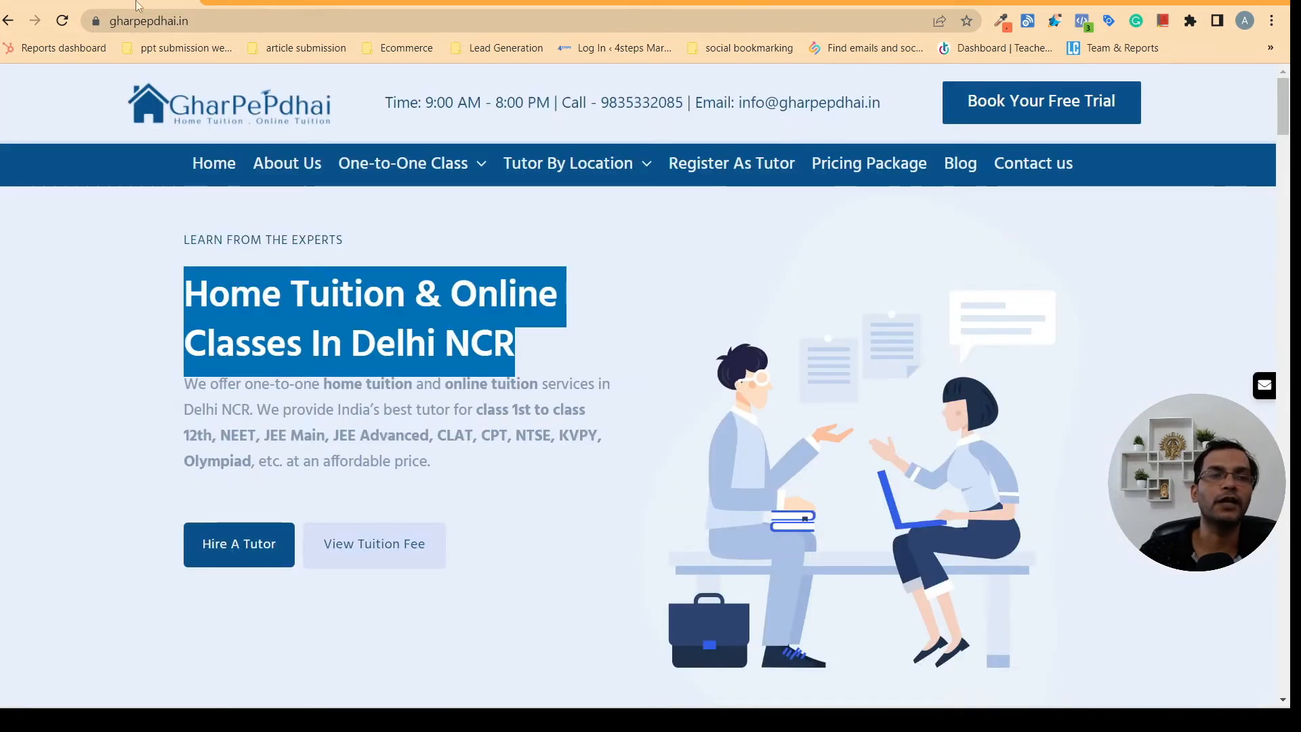
click(529, 492)
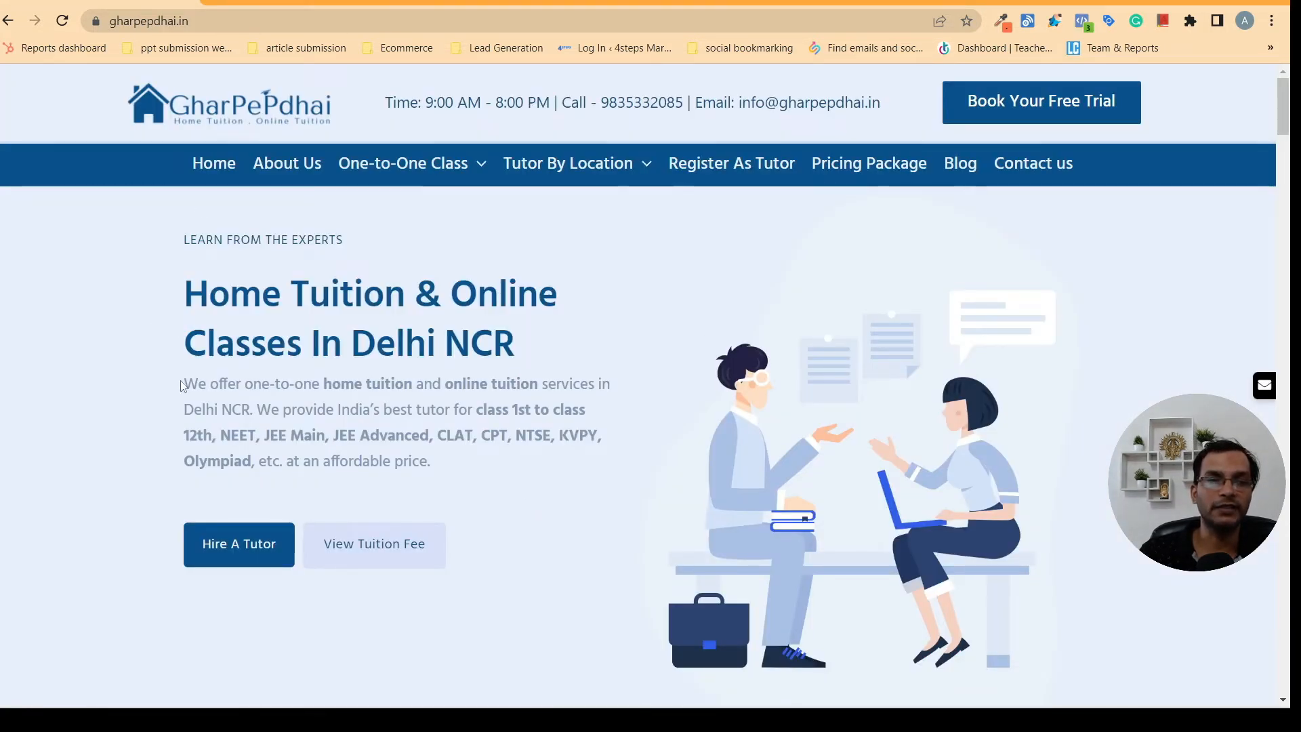
drag(181, 380, 437, 444)
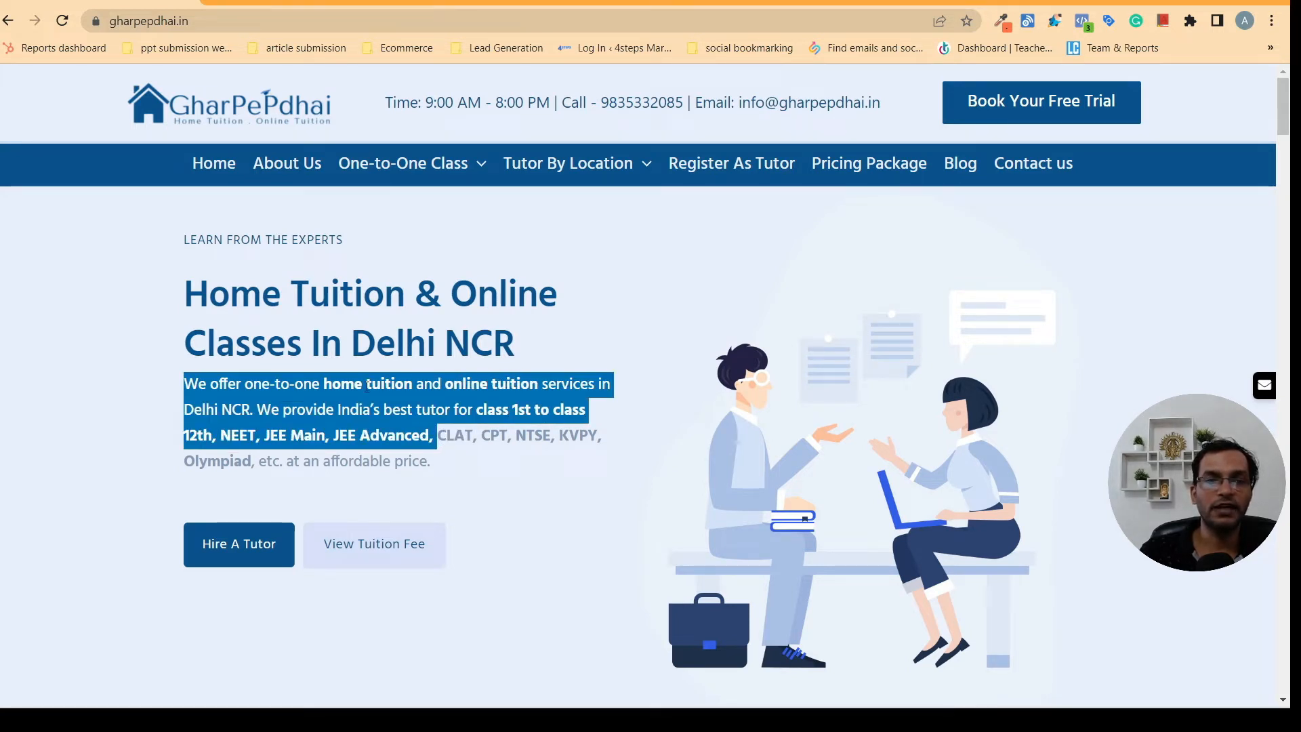
right_click(391, 401)
click(434, 412)
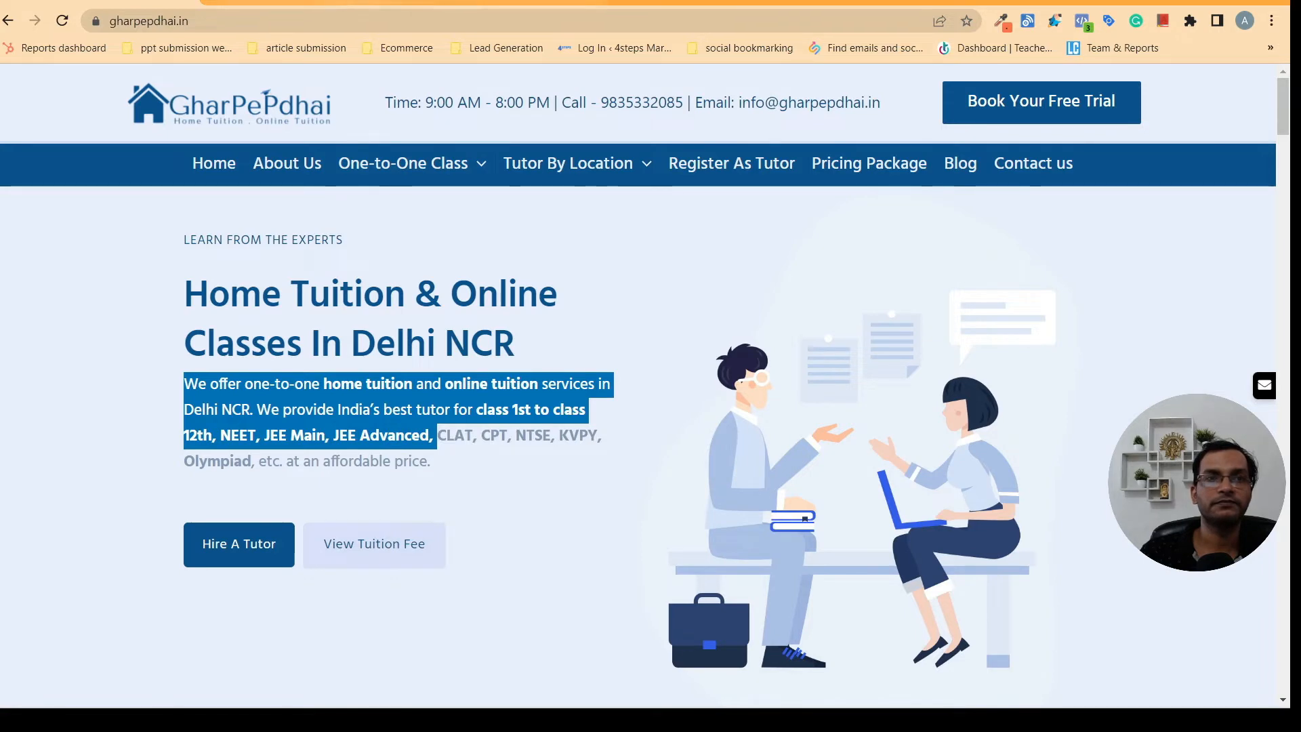
Switch back to the Yoast settings, paste the copied intro text as the Pages meta description, and save the Content Types settings
click(449, 2)
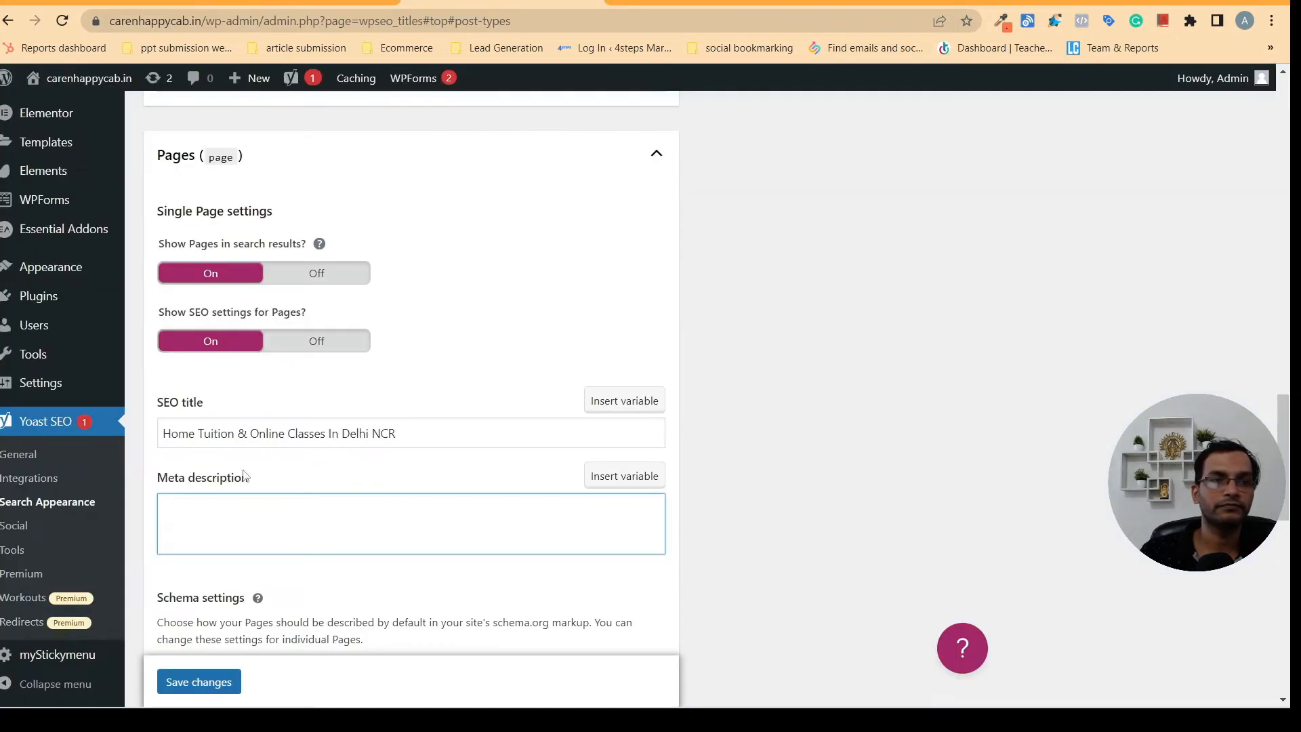
right_click(222, 509)
click(271, 343)
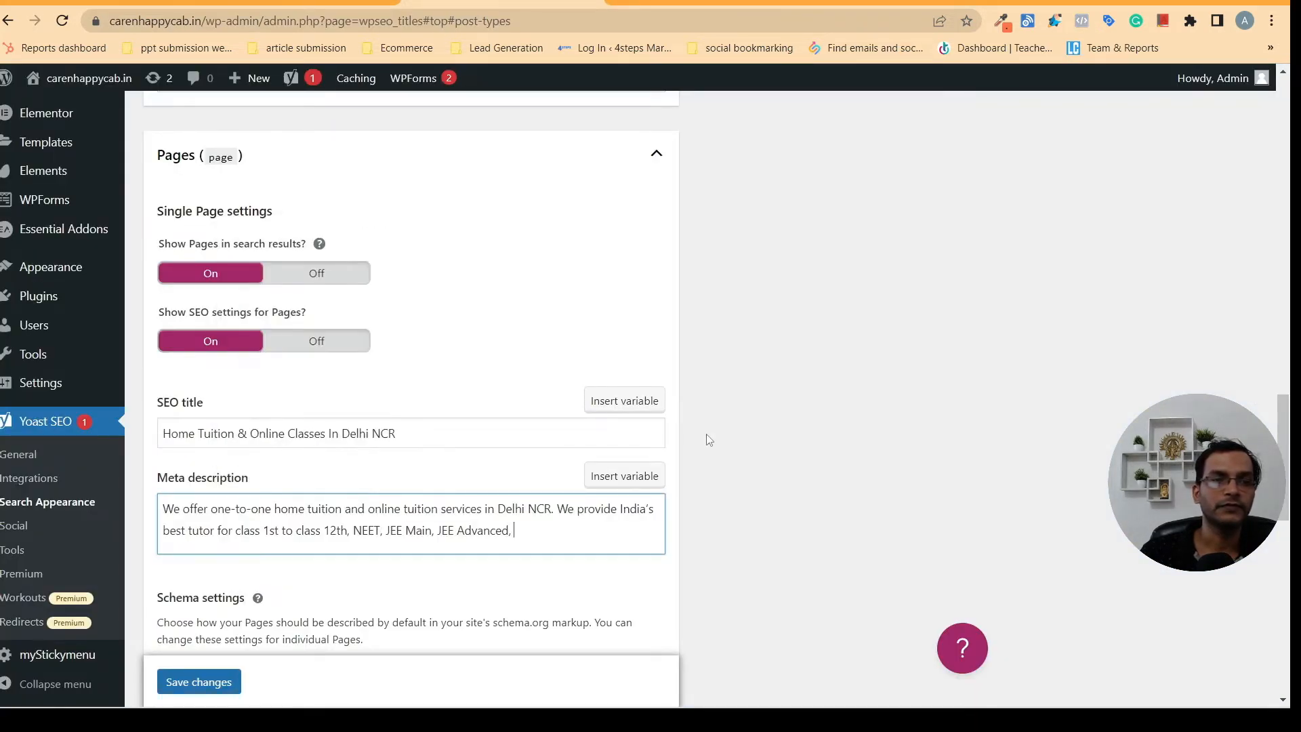
scroll(782, 434, down, 13)
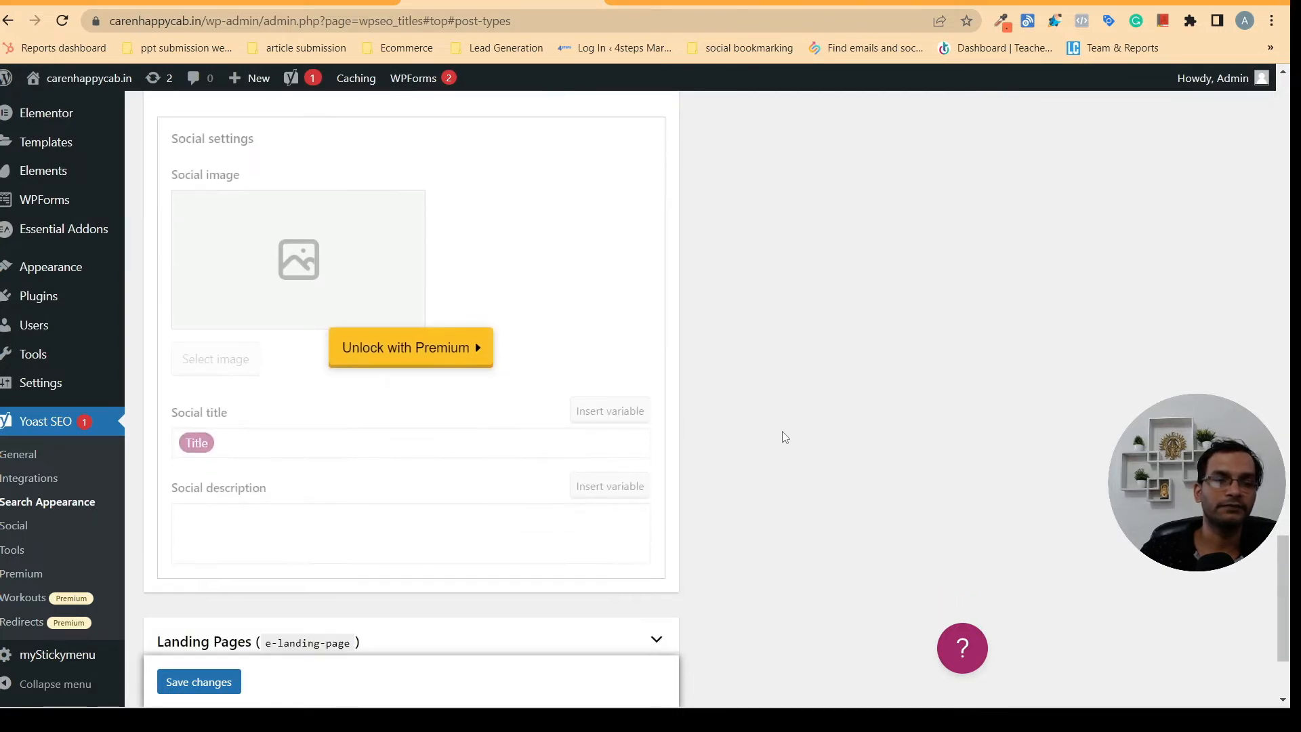
click(177, 632)
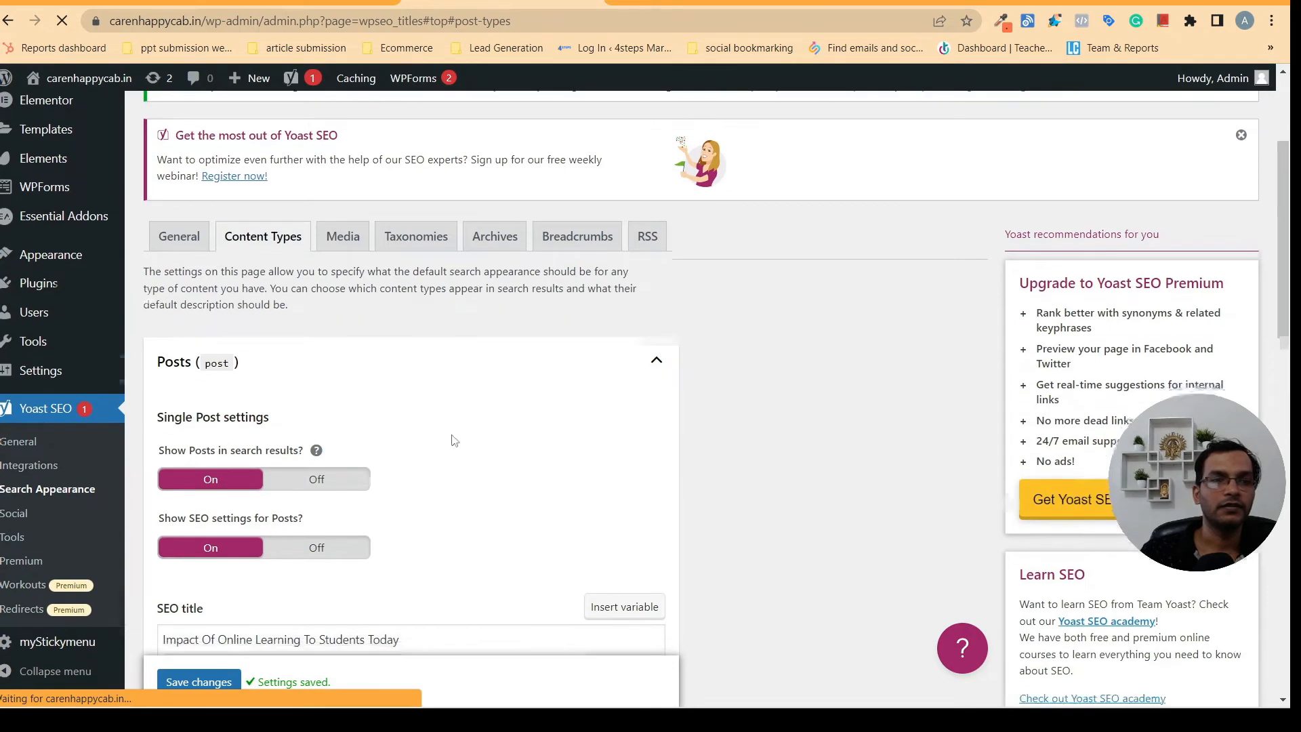
Review the Media & attachment URLs redirect setting and the Taxonomies settings for Categories
scroll(450, 439, down, 10)
scroll(456, 437, down, 8)
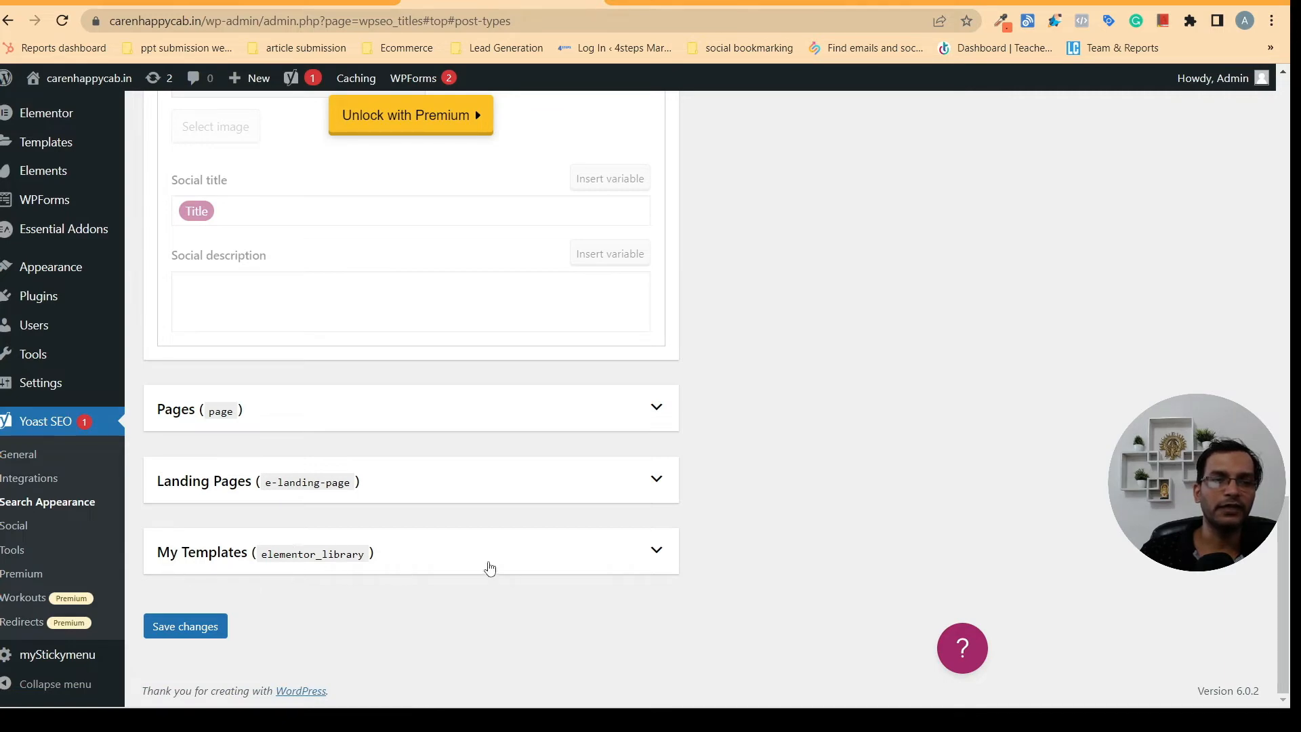
scroll(650, 363, up, 15)
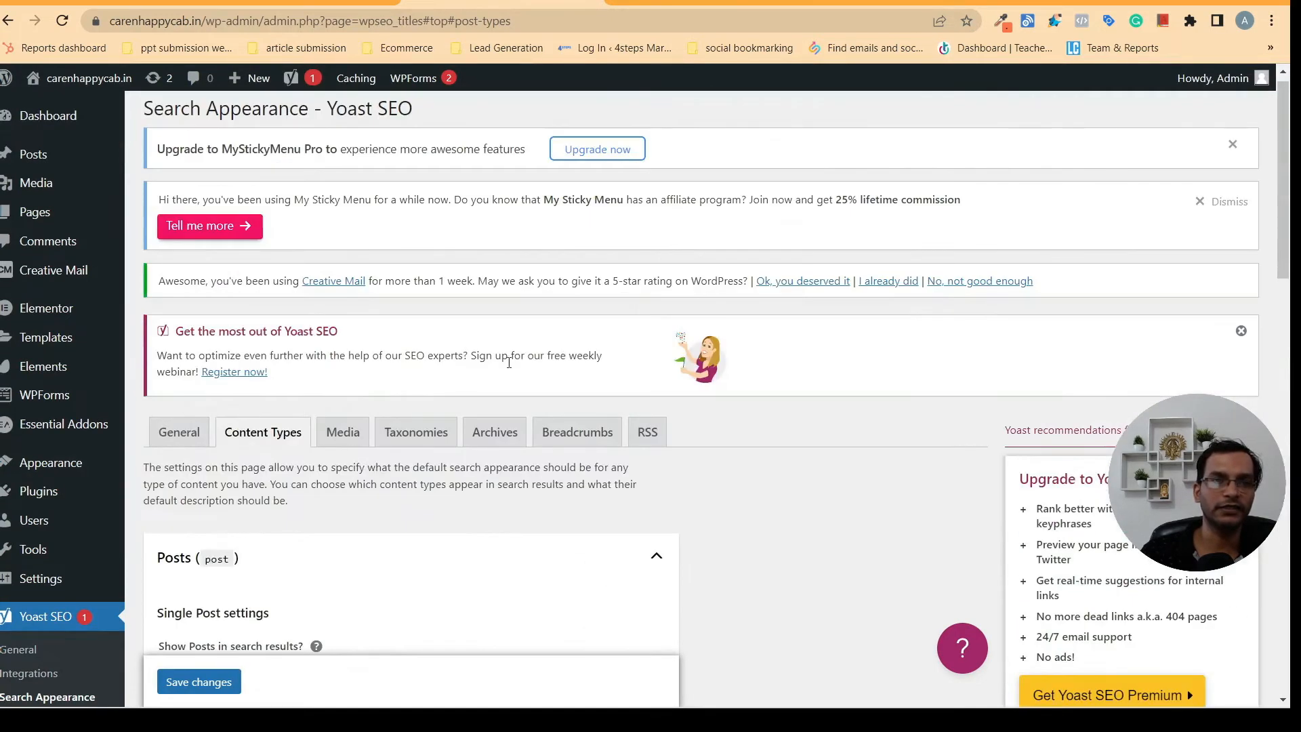
click(342, 433)
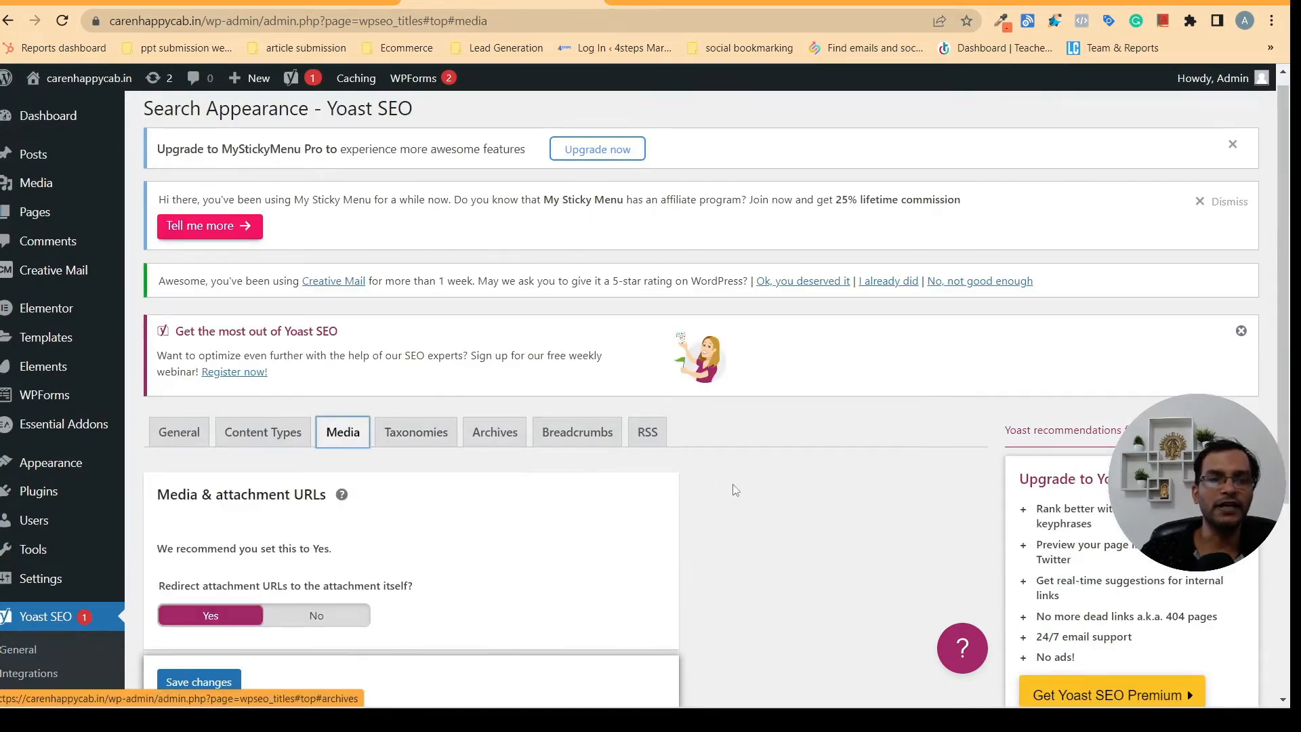
scroll(705, 453, down, 2)
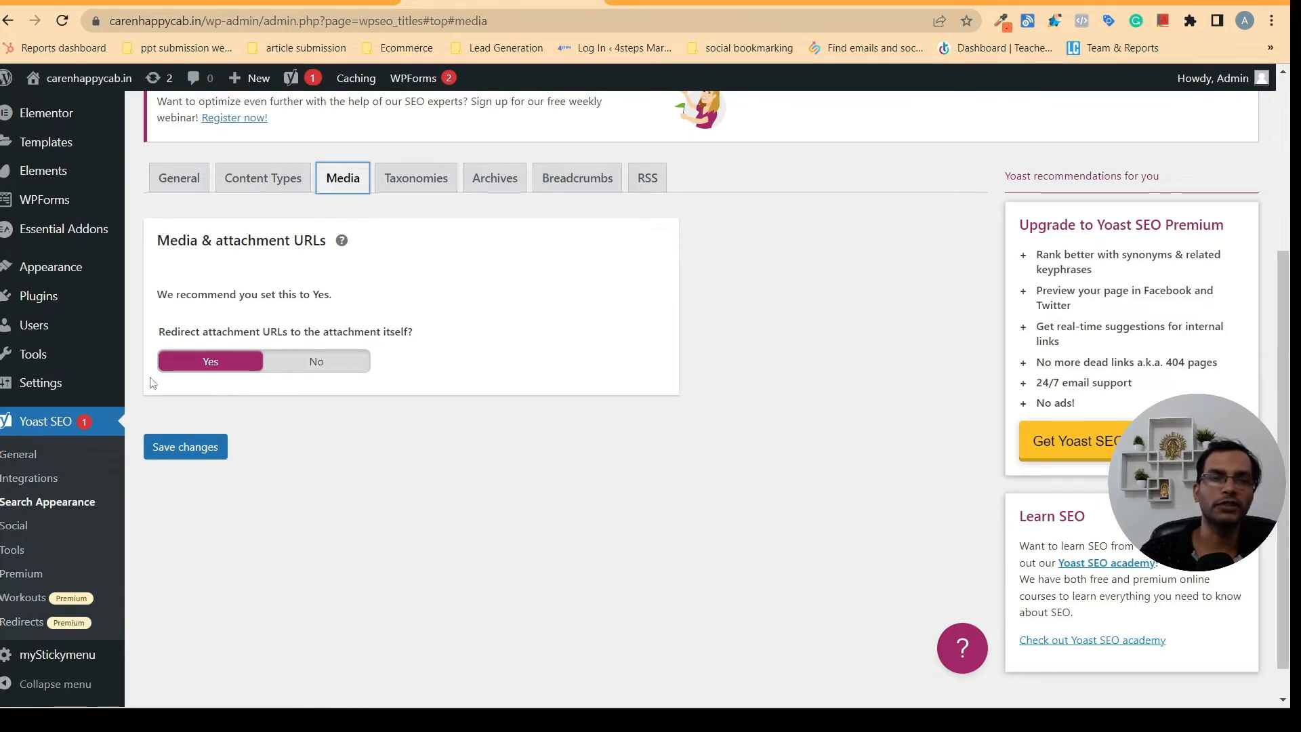
click(415, 178)
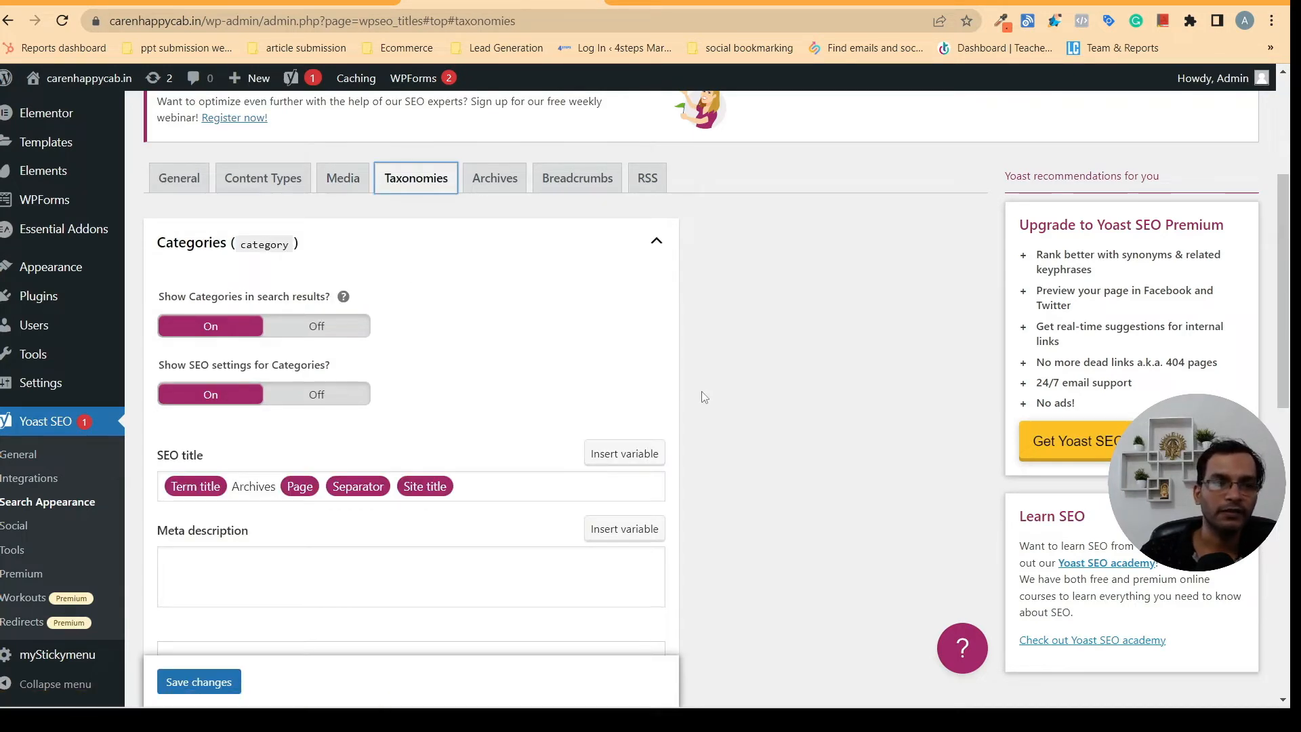
scroll(749, 366, down, 1)
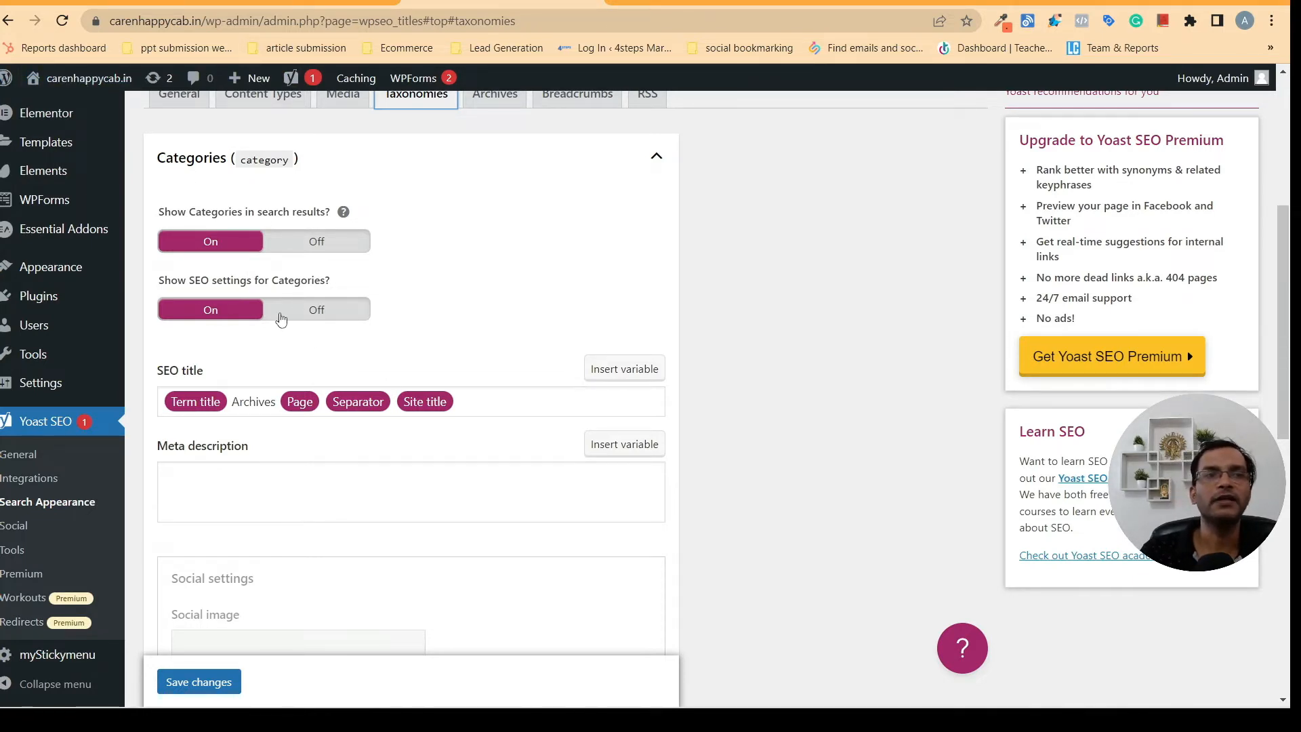
Switch to gharpepdhai.in, open its blog page and examine the Categories list beside the posts
click(88, 2)
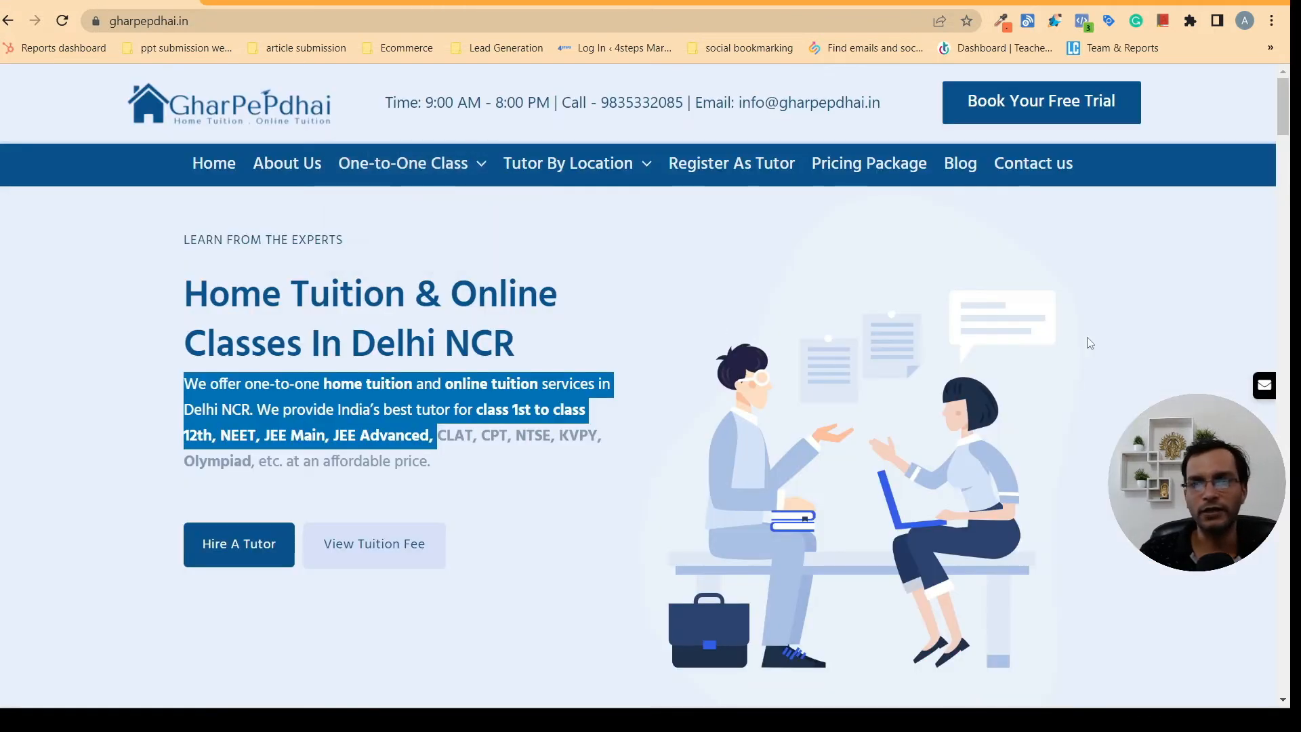
click(958, 164)
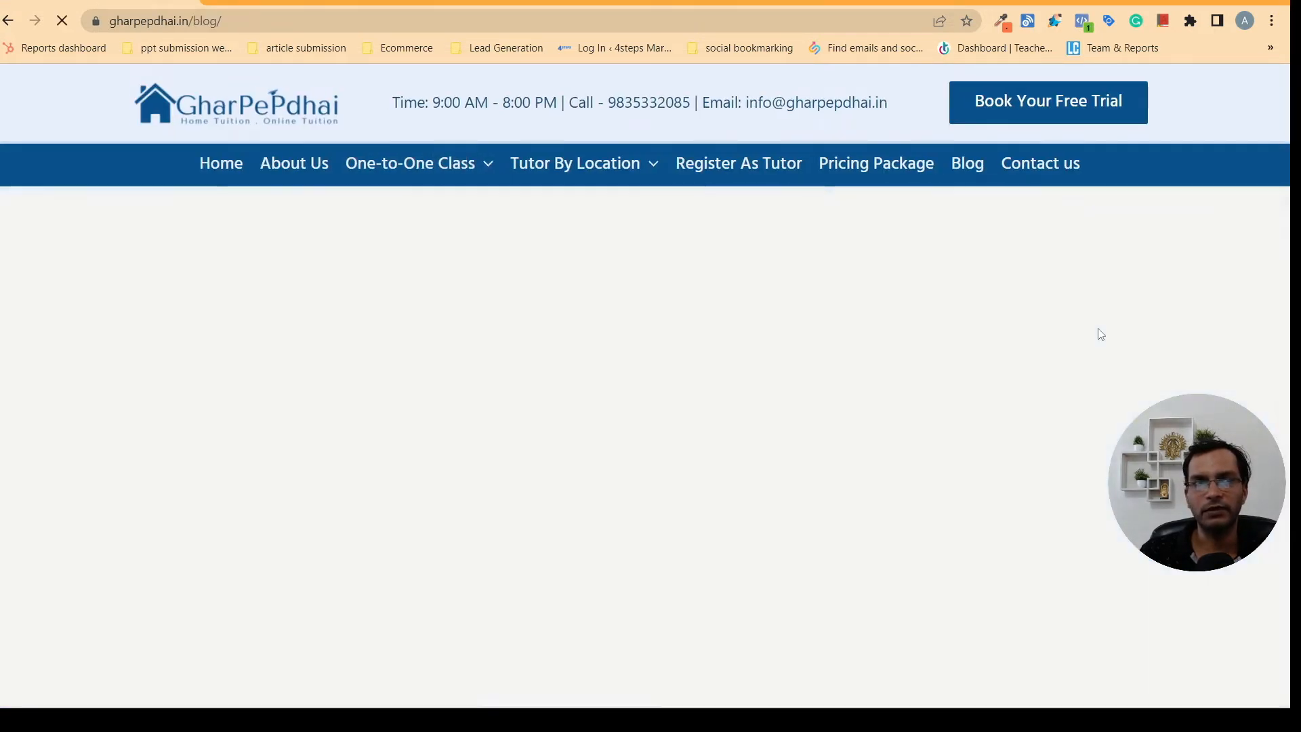
scroll(1097, 334, down, 6)
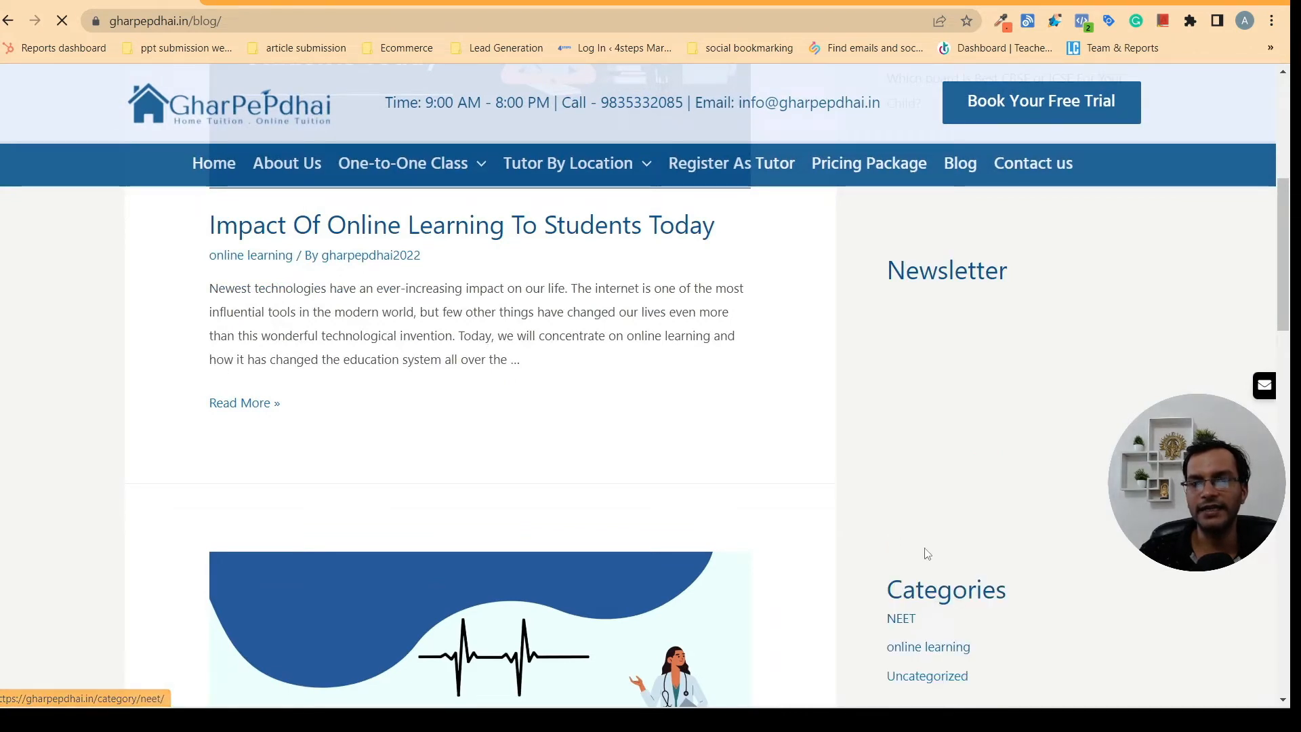
scroll(1003, 556, down, 3)
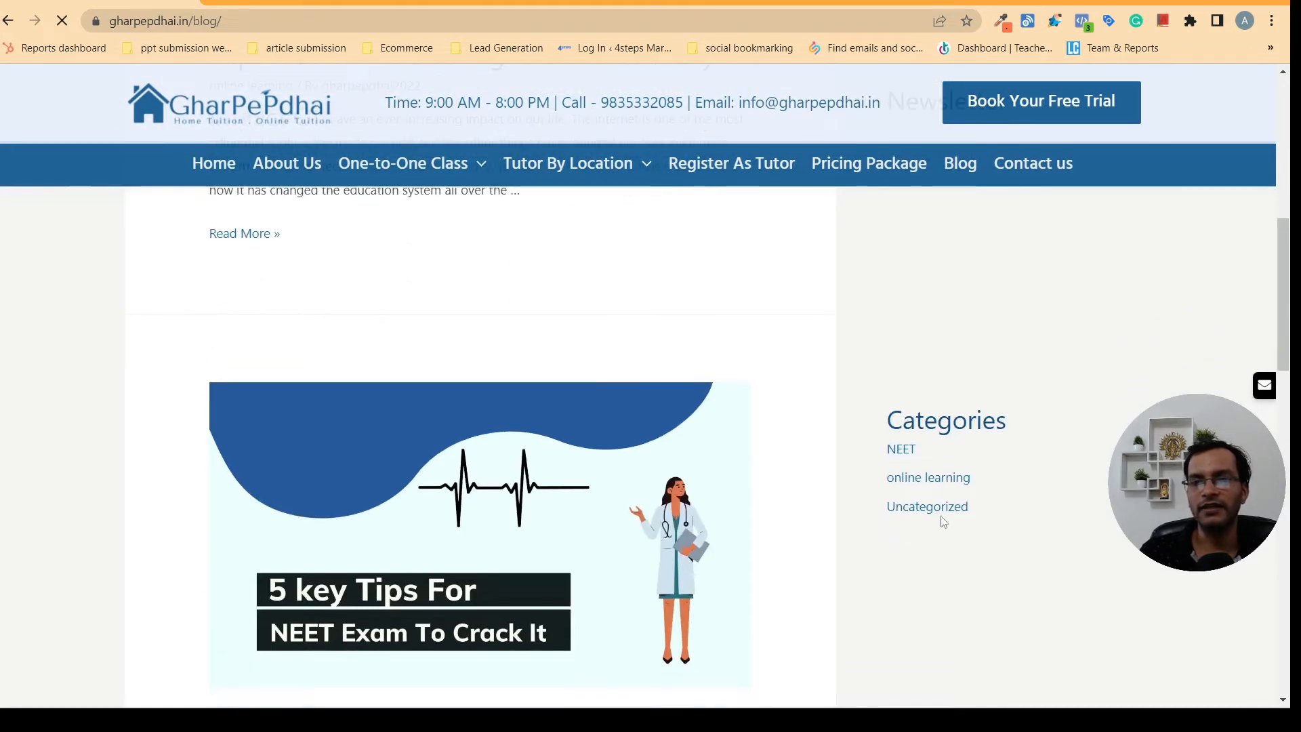
scroll(813, 482, up, 7)
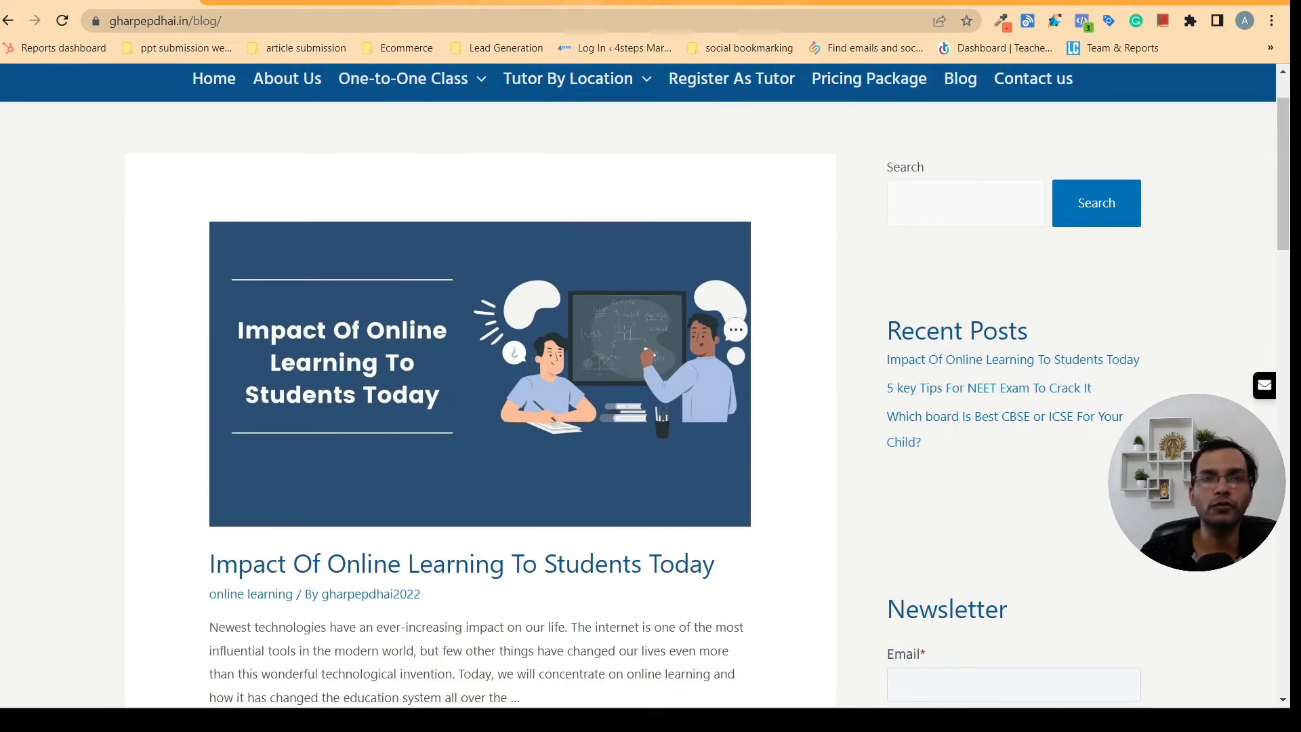
scroll(978, 441, down, 4)
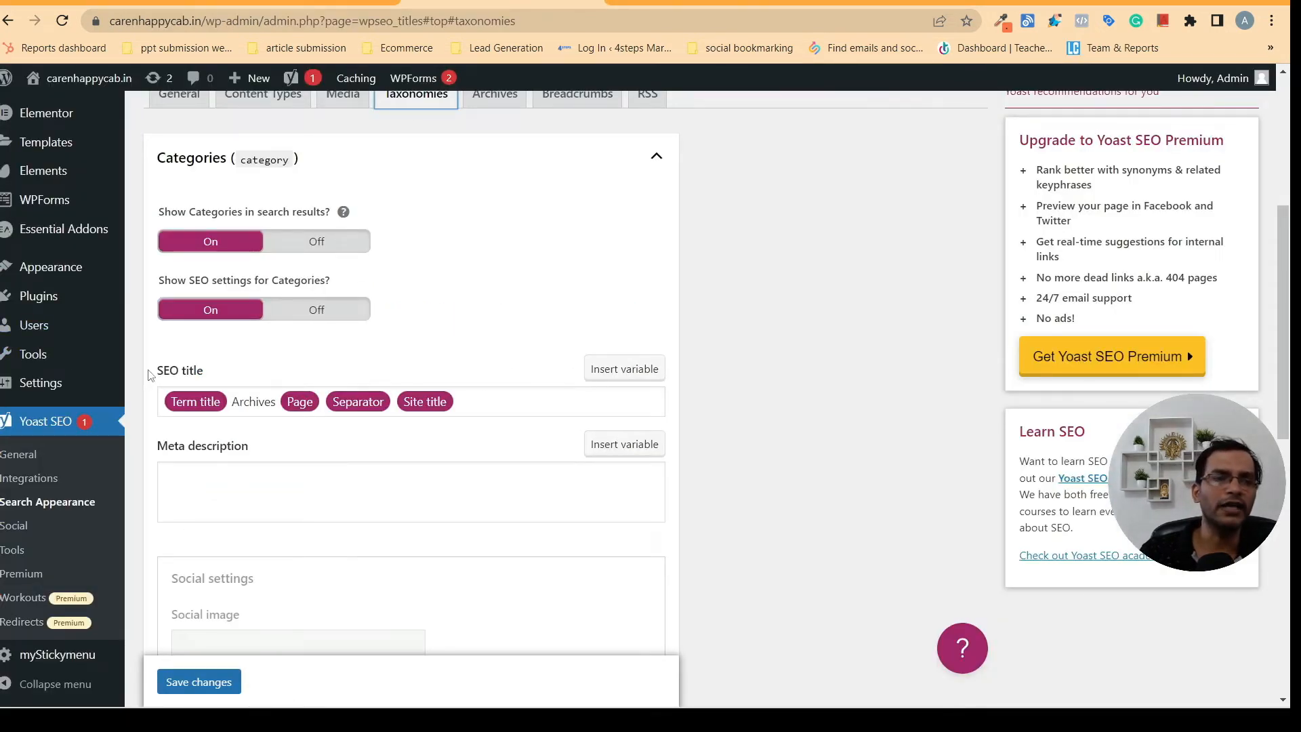
In the Yoast Categories settings, set Show Categories in search results to Off and back to On
click(463, 405)
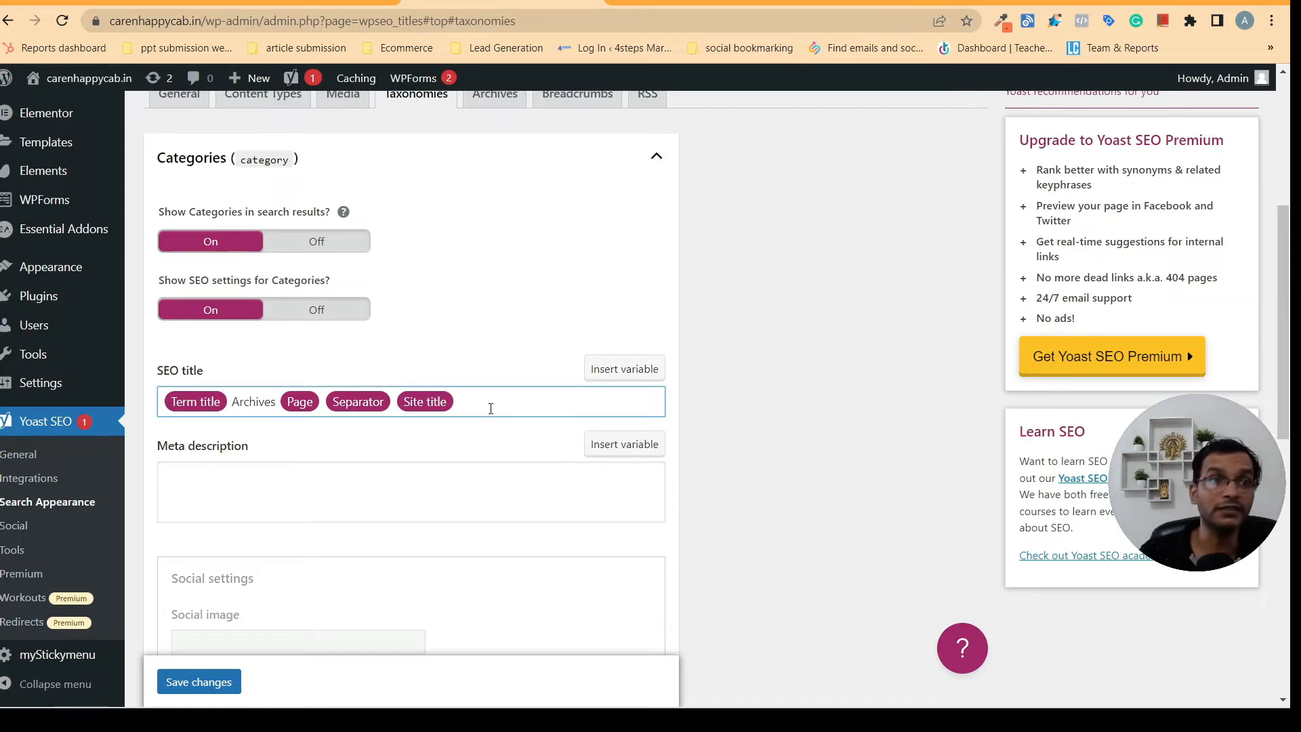
click(332, 254)
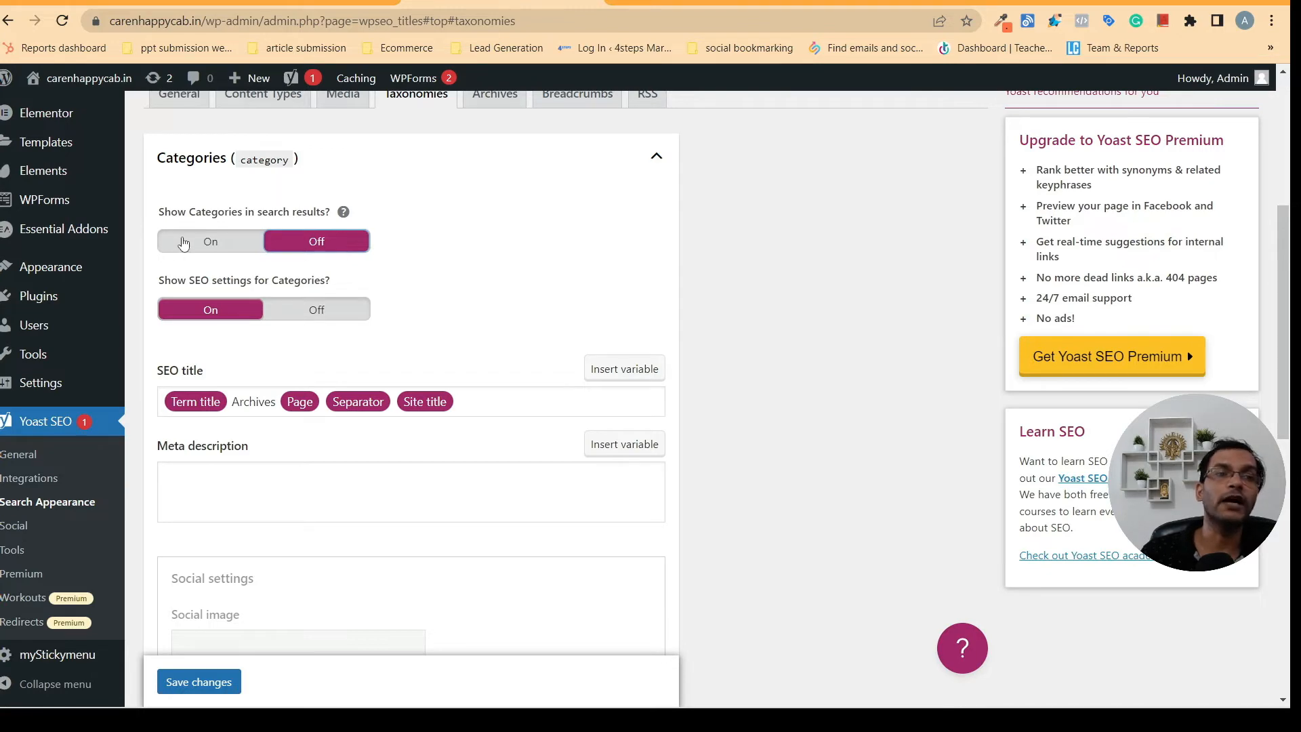
click(184, 243)
Expand the Tags taxonomy and set both Show Tags in search results and Show SEO settings for Tags to Off
scroll(631, 353, down, 3)
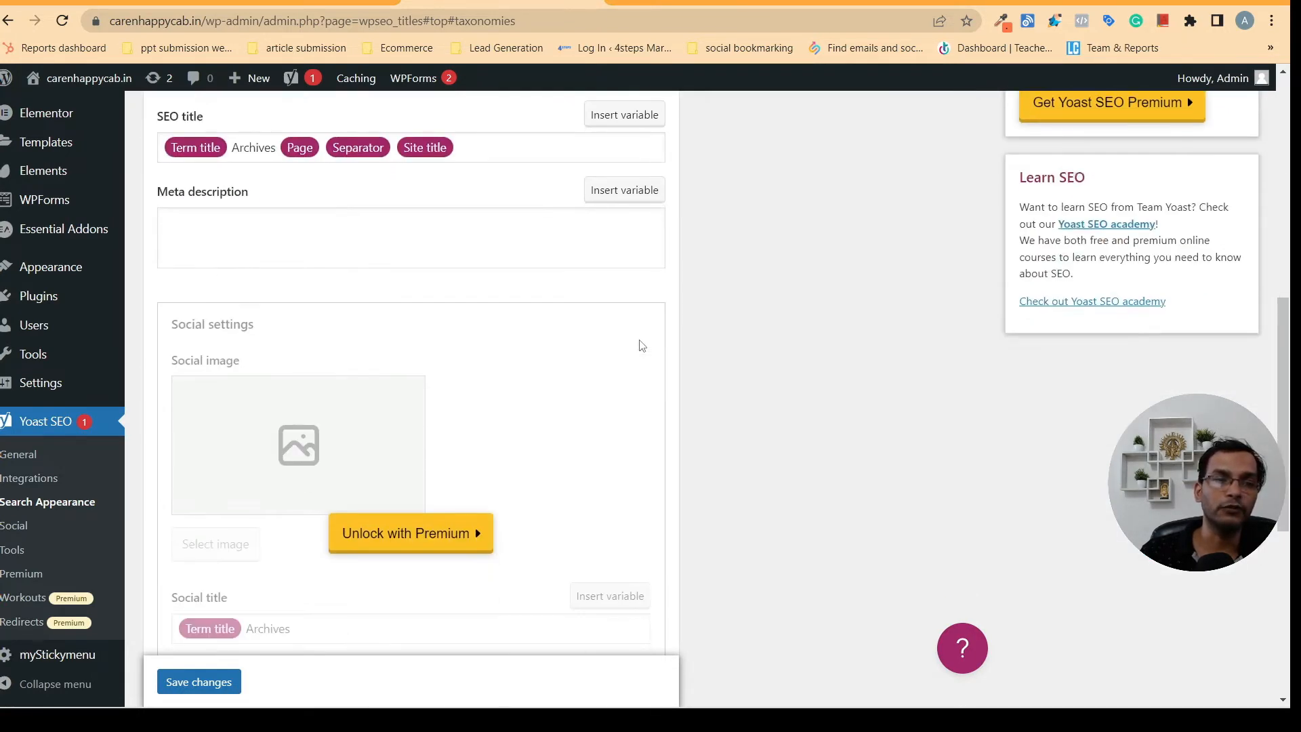
scroll(601, 392, down, 4)
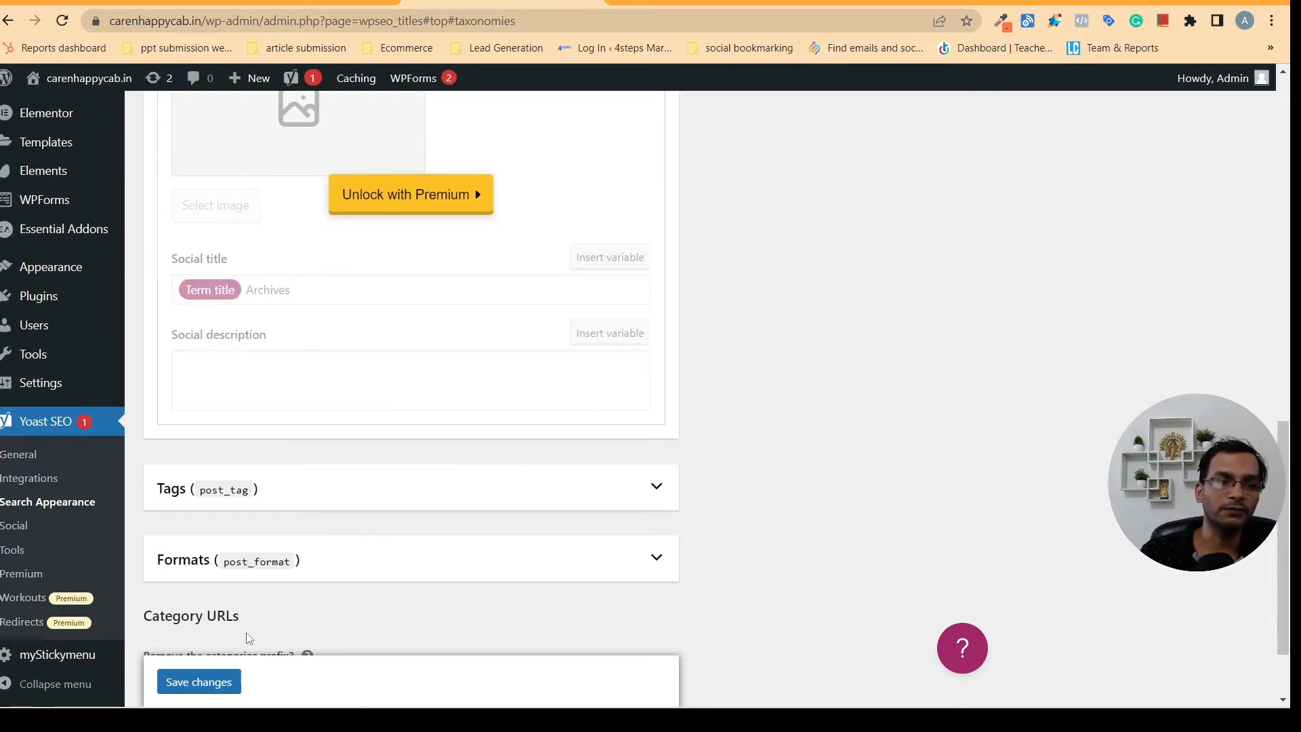
scroll(398, 601, down, 2)
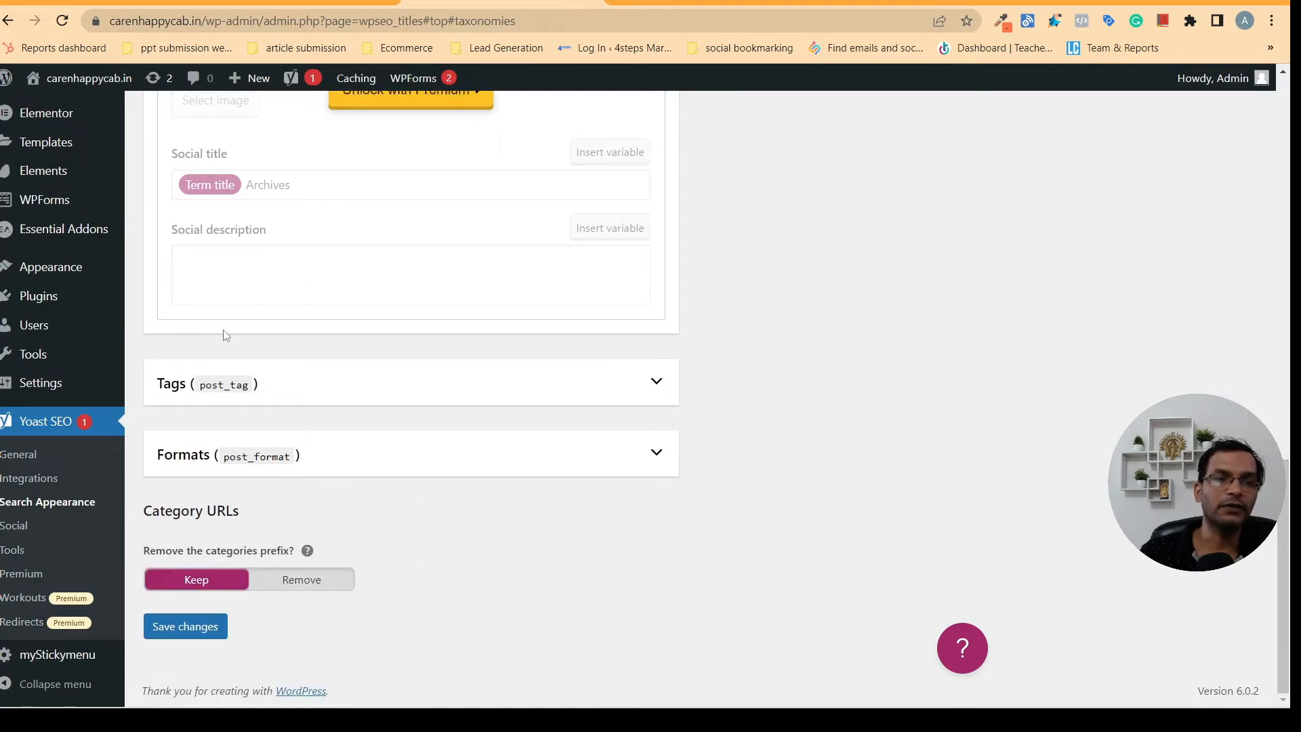
click(444, 401)
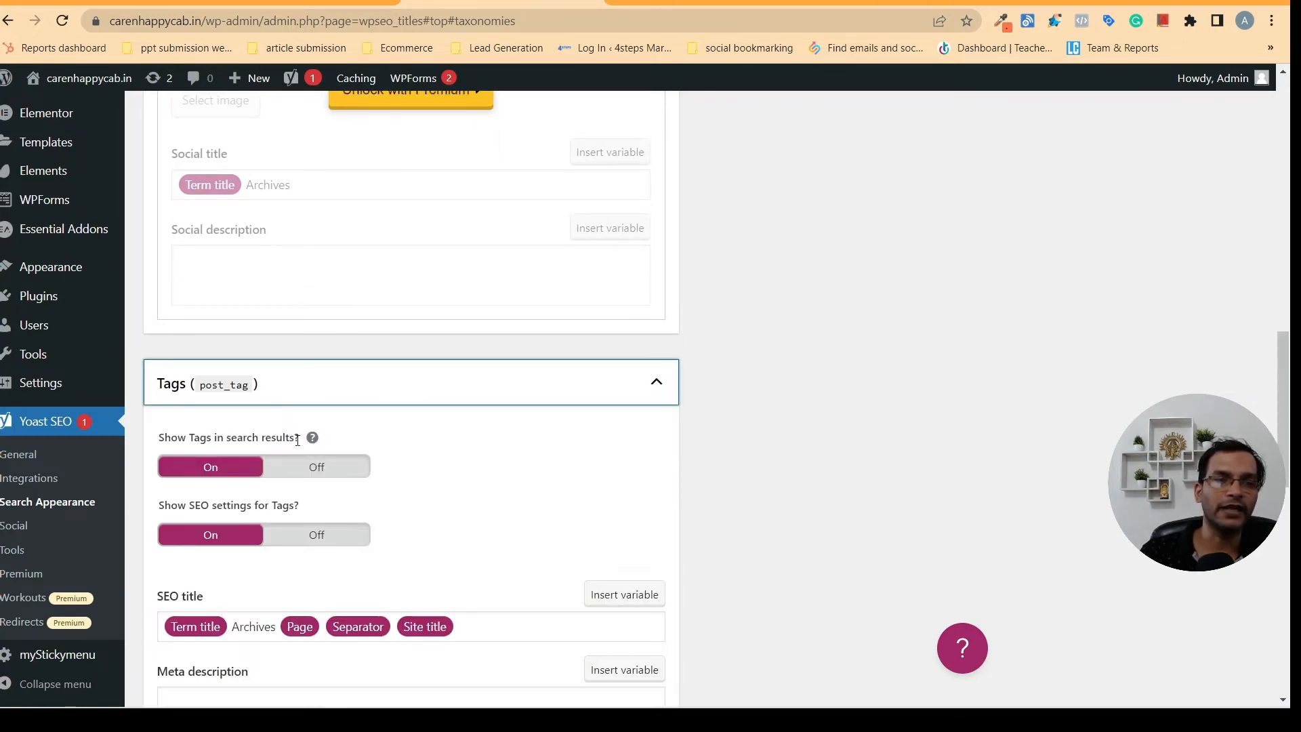
click(313, 467)
click(317, 535)
Check the remaining Tags options and the Category URLs prefix setting, and save the Taxonomies settings
scroll(564, 516, down, 5)
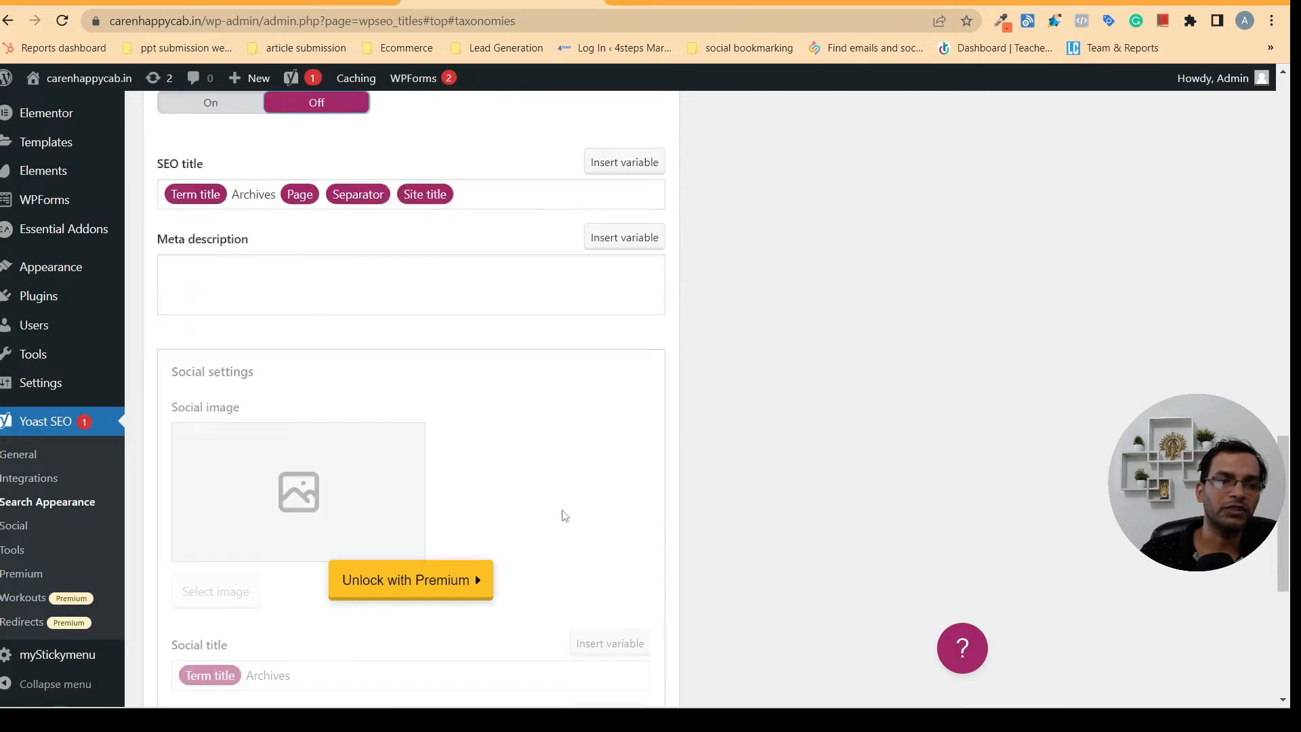
scroll(564, 516, down, 1)
scroll(592, 440, up, 1)
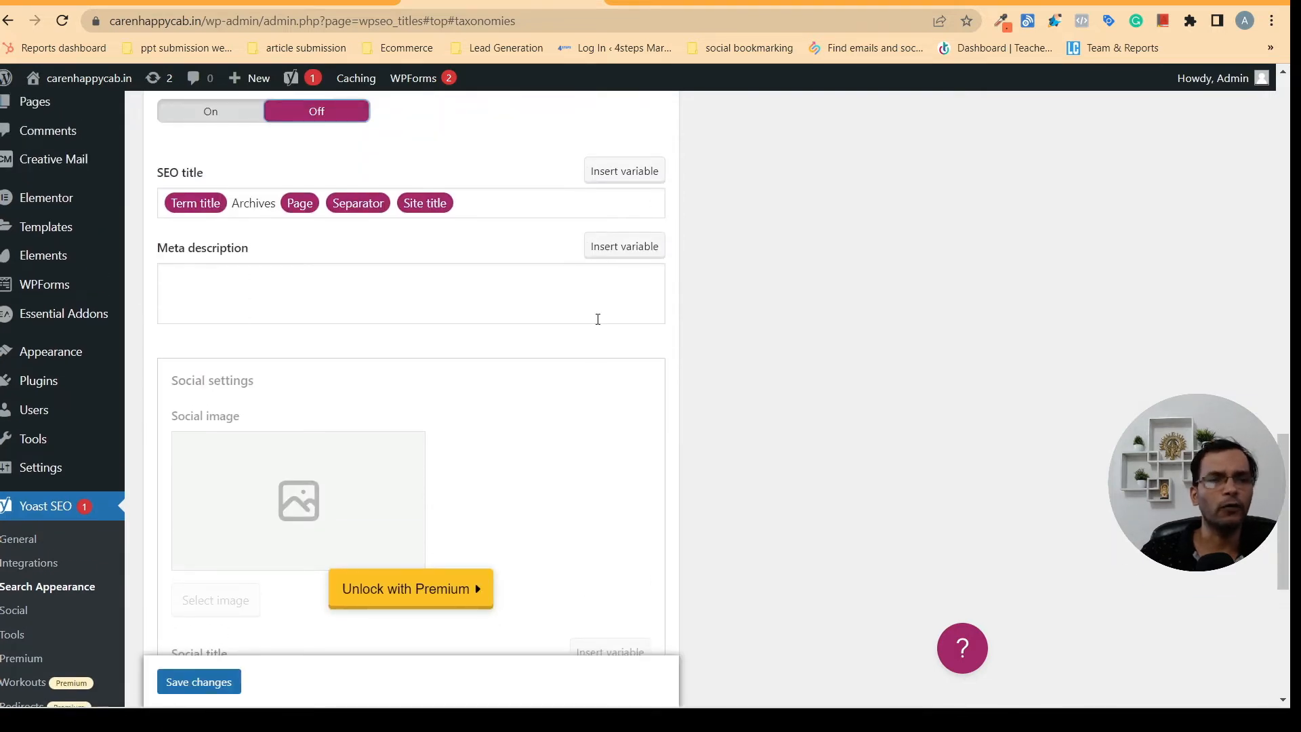
scroll(594, 338, down, 4)
scroll(540, 416, down, 2)
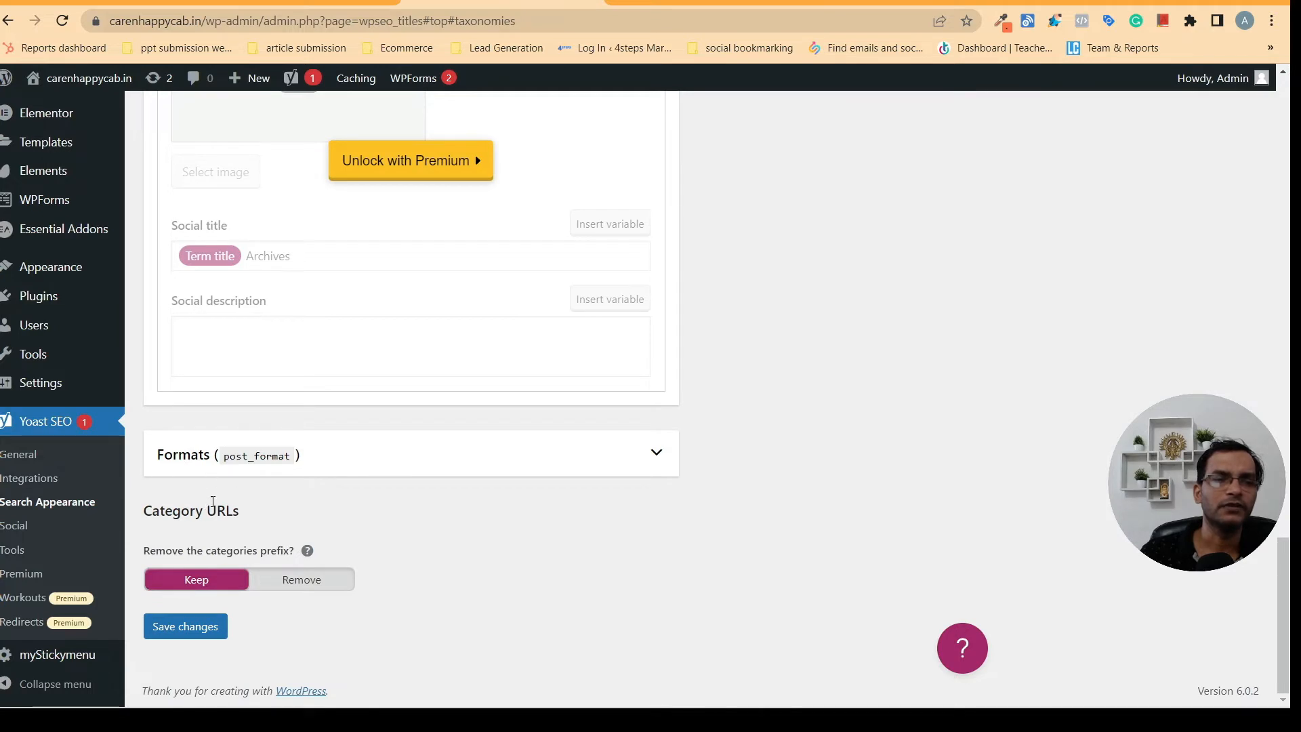
click(145, 630)
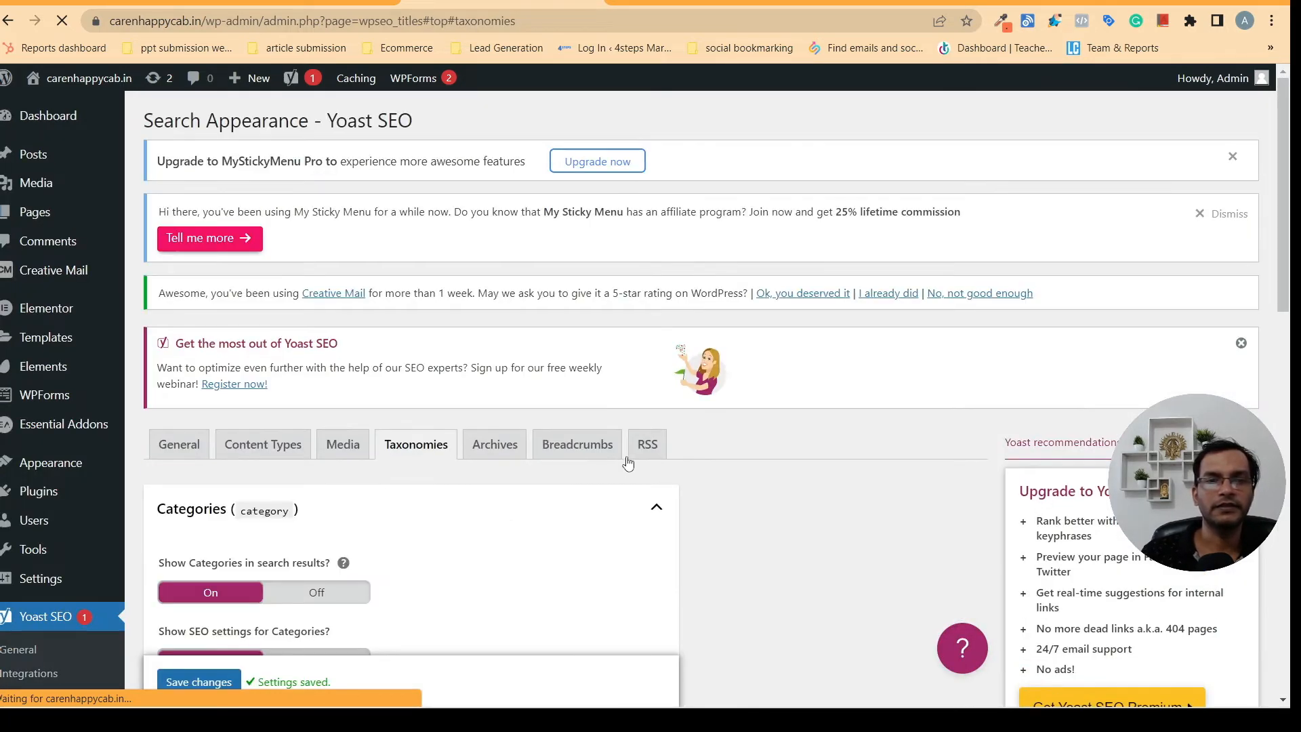
Open the Archives settings and review the Author archives visibility options, SEO title and meta description
scroll(574, 307, down, 3)
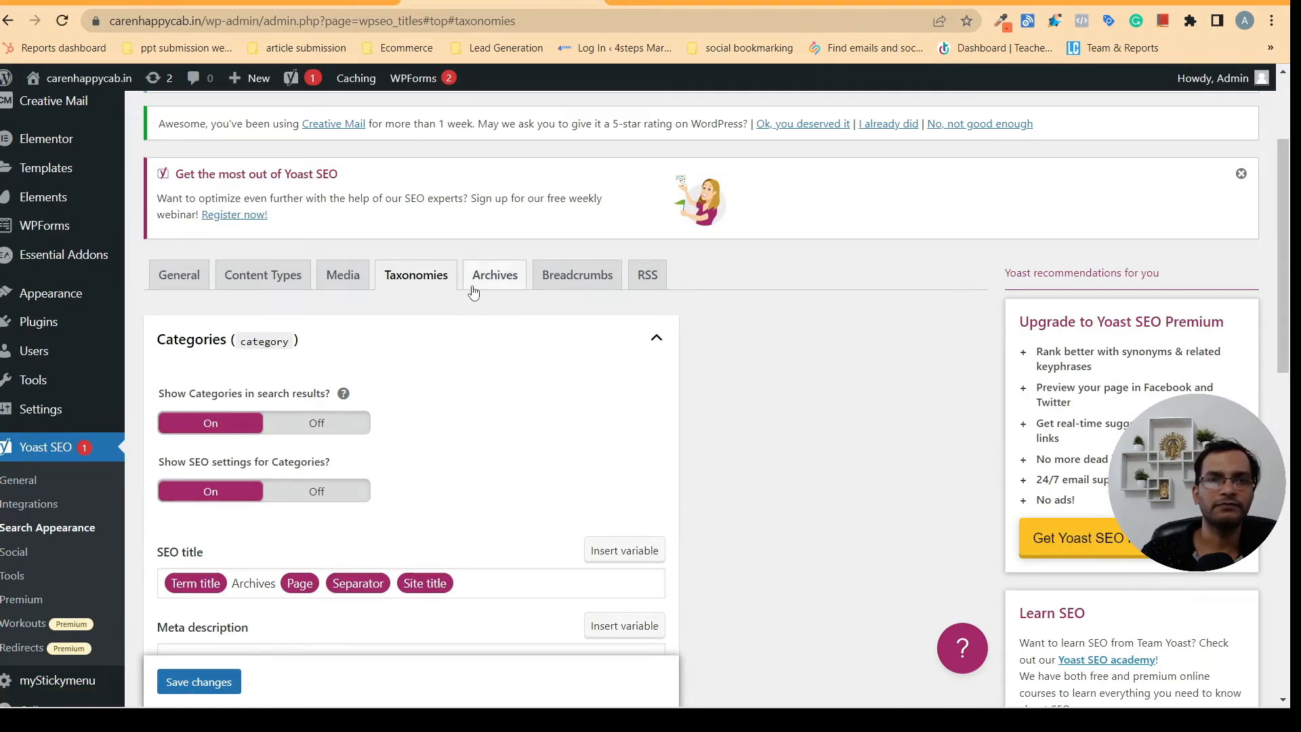
click(526, 286)
scroll(755, 454, down, 4)
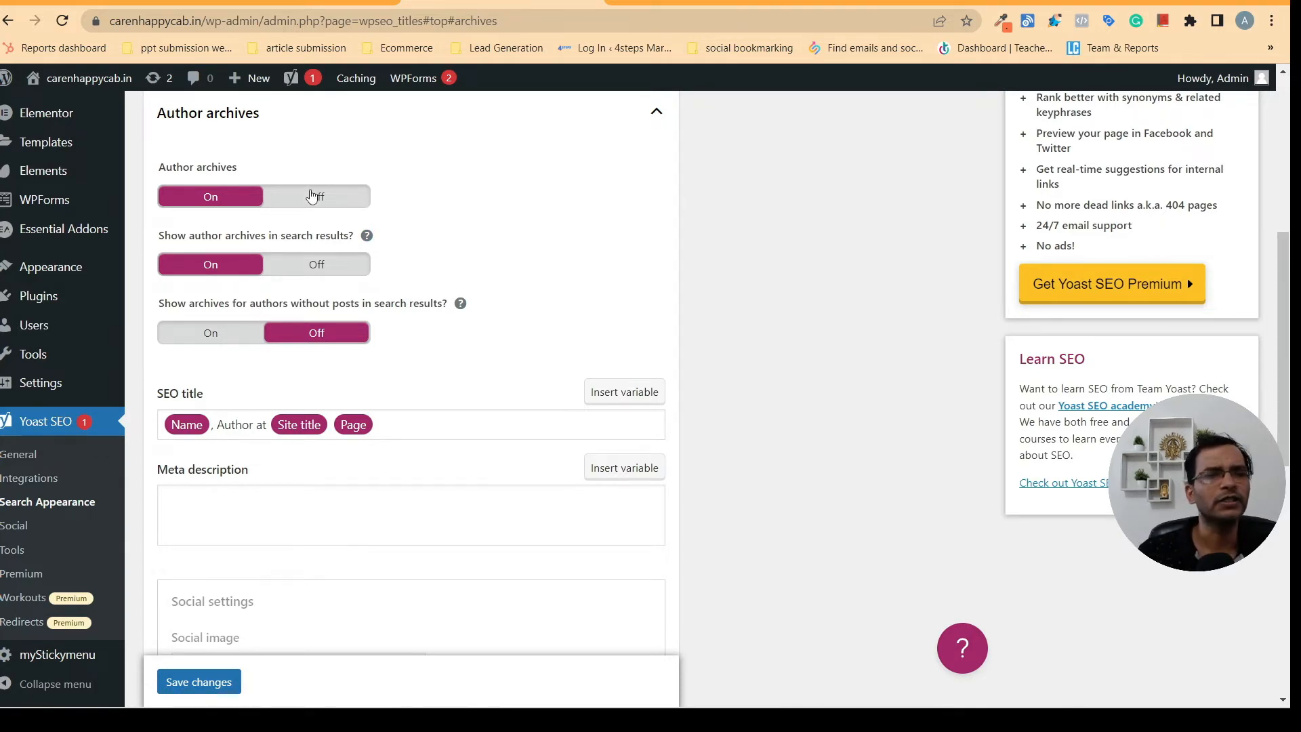
scroll(525, 315, down, 2)
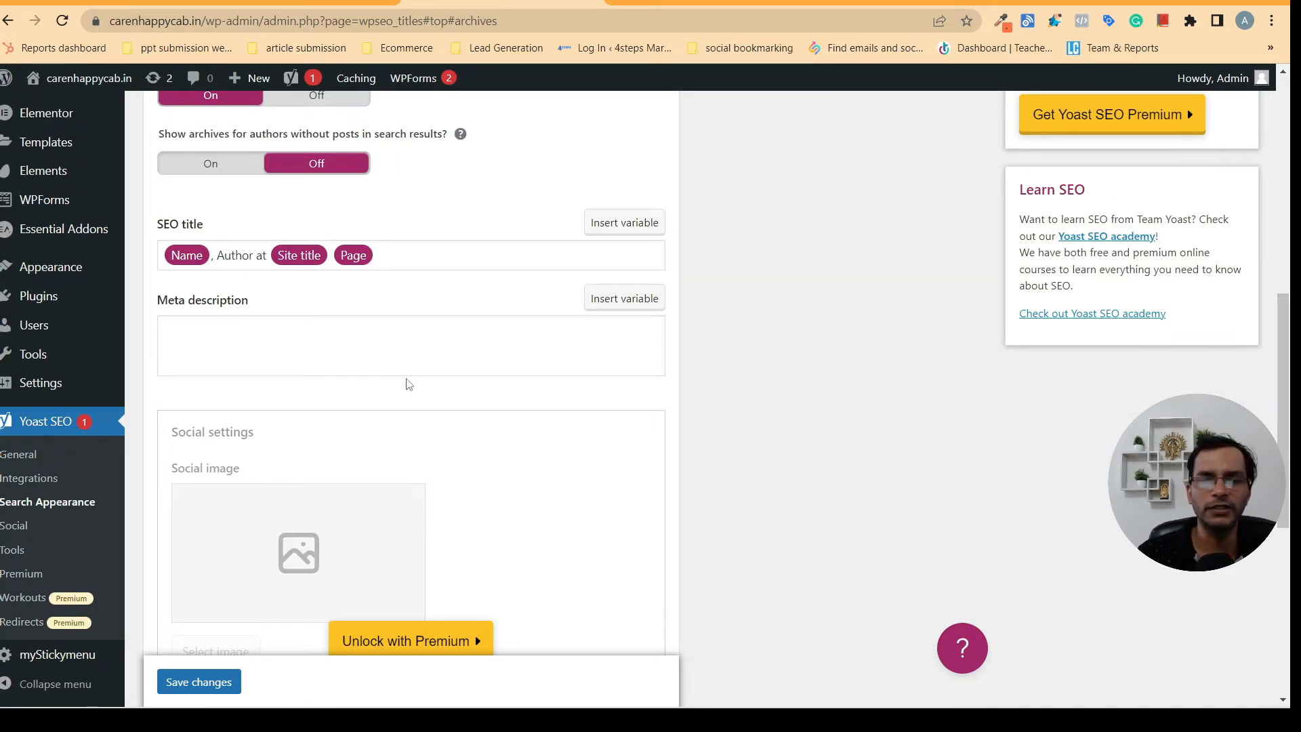
scroll(409, 384, down, 1)
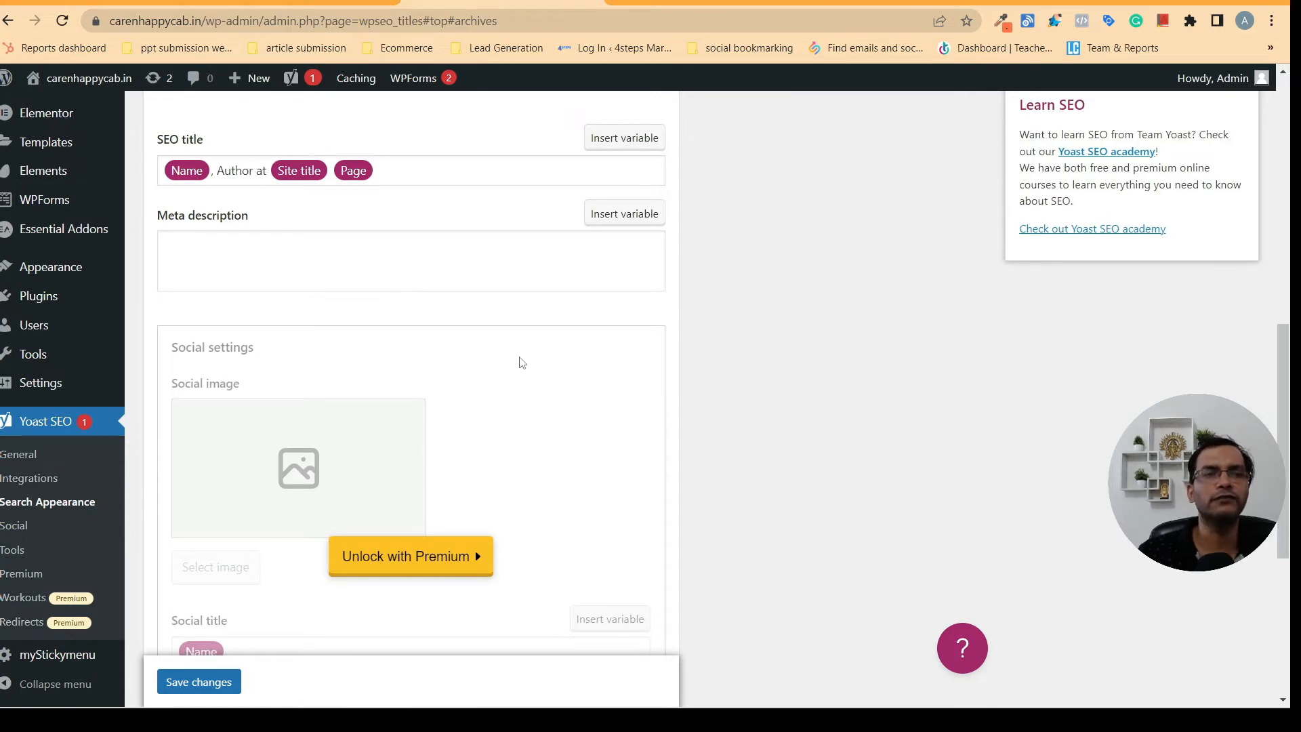
Review the remaining Archives settings, including the author archive social settings and the Date archives and Special pages sections
scroll(697, 470, down, 4)
scroll(689, 530, up, 4)
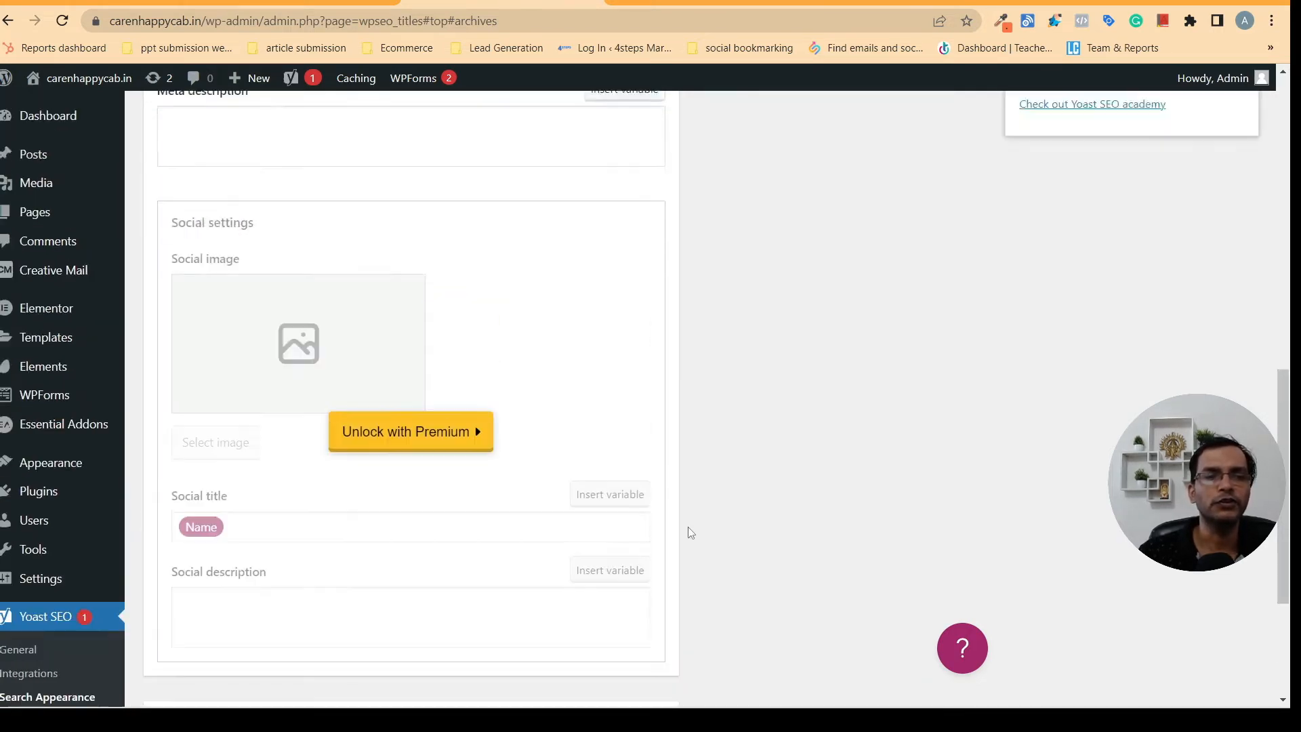
scroll(688, 529, down, 5)
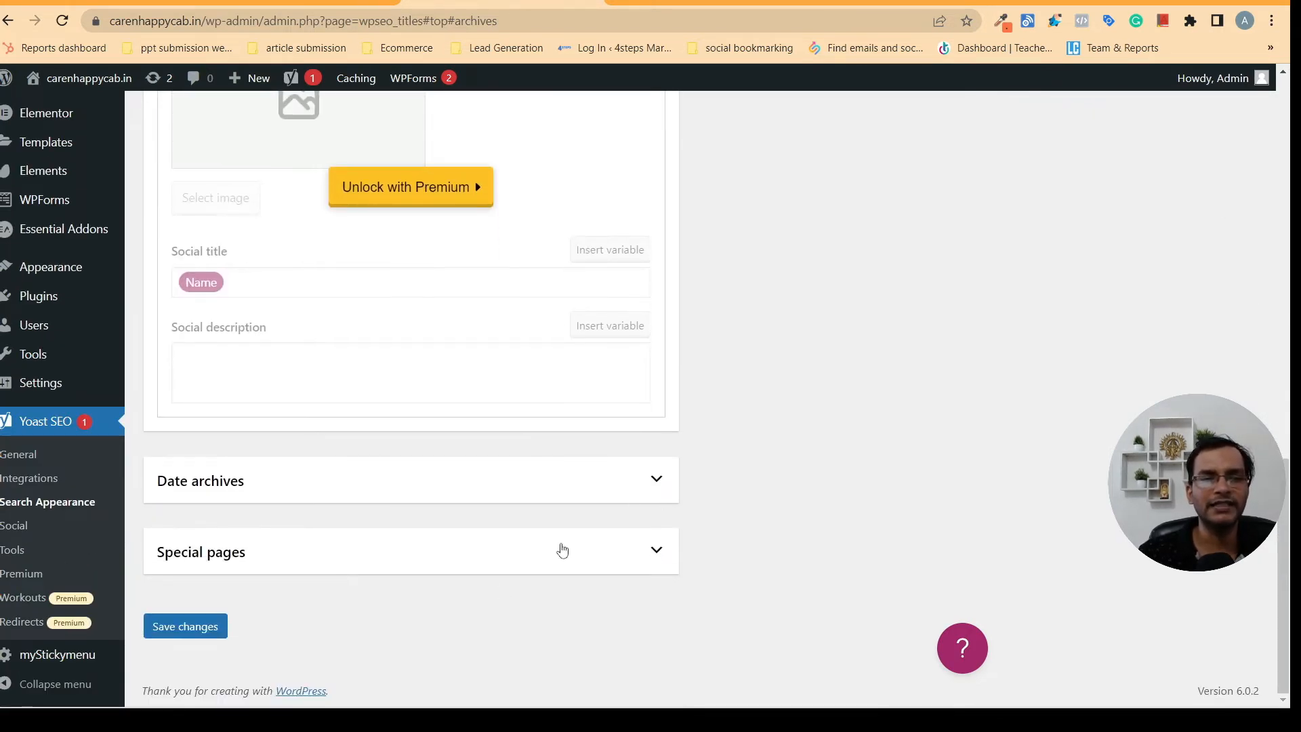
scroll(562, 549, up, 12)
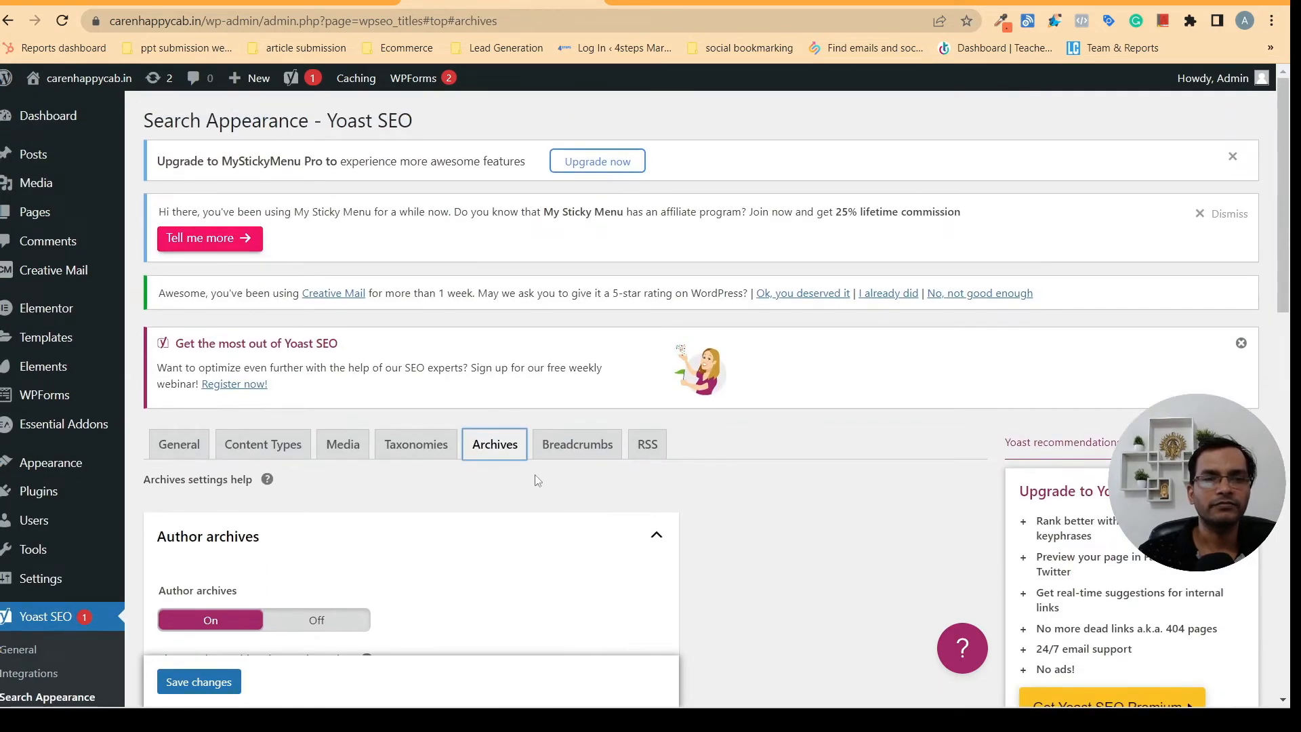
Open the Breadcrumbs settings and look at the GharPePdhai blog page in its browser tab as a live example
click(577, 444)
scroll(739, 481, down, 3)
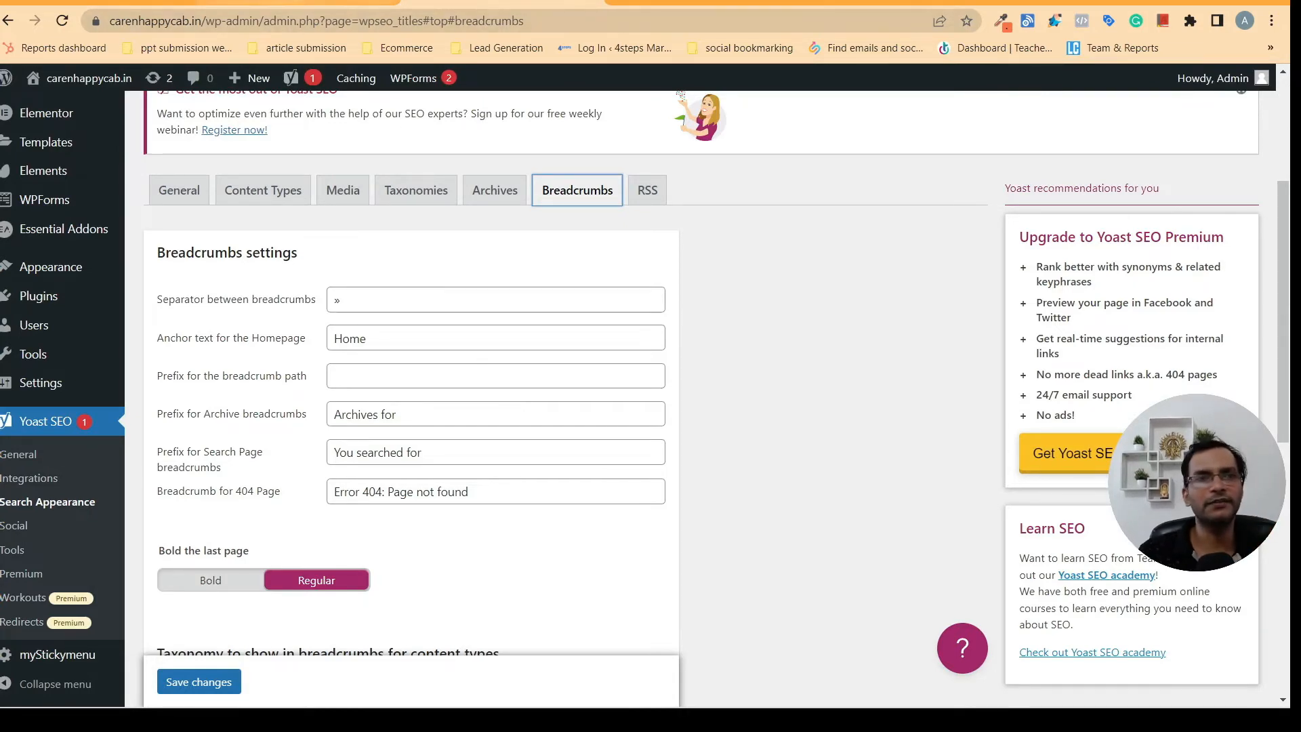
click(99, 2)
scroll(840, 680, up, 5)
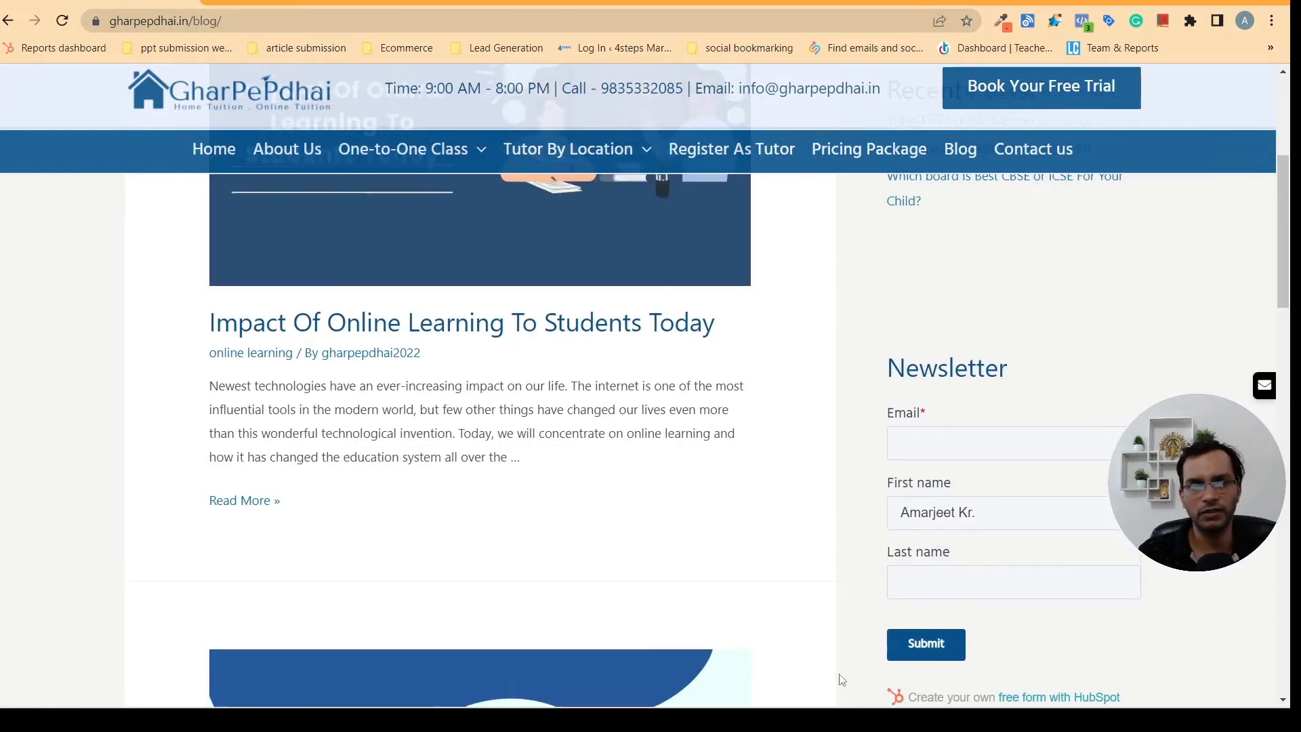
scroll(840, 680, down, 4)
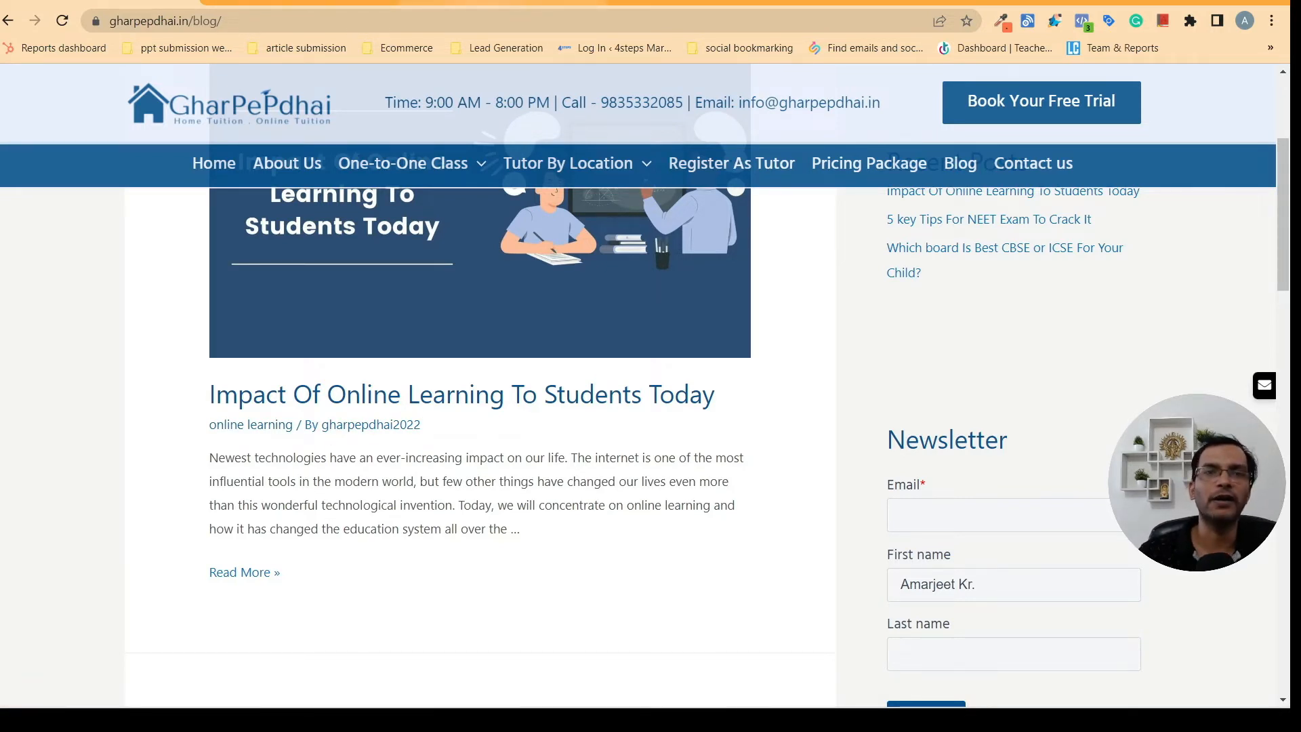
click(474, 3)
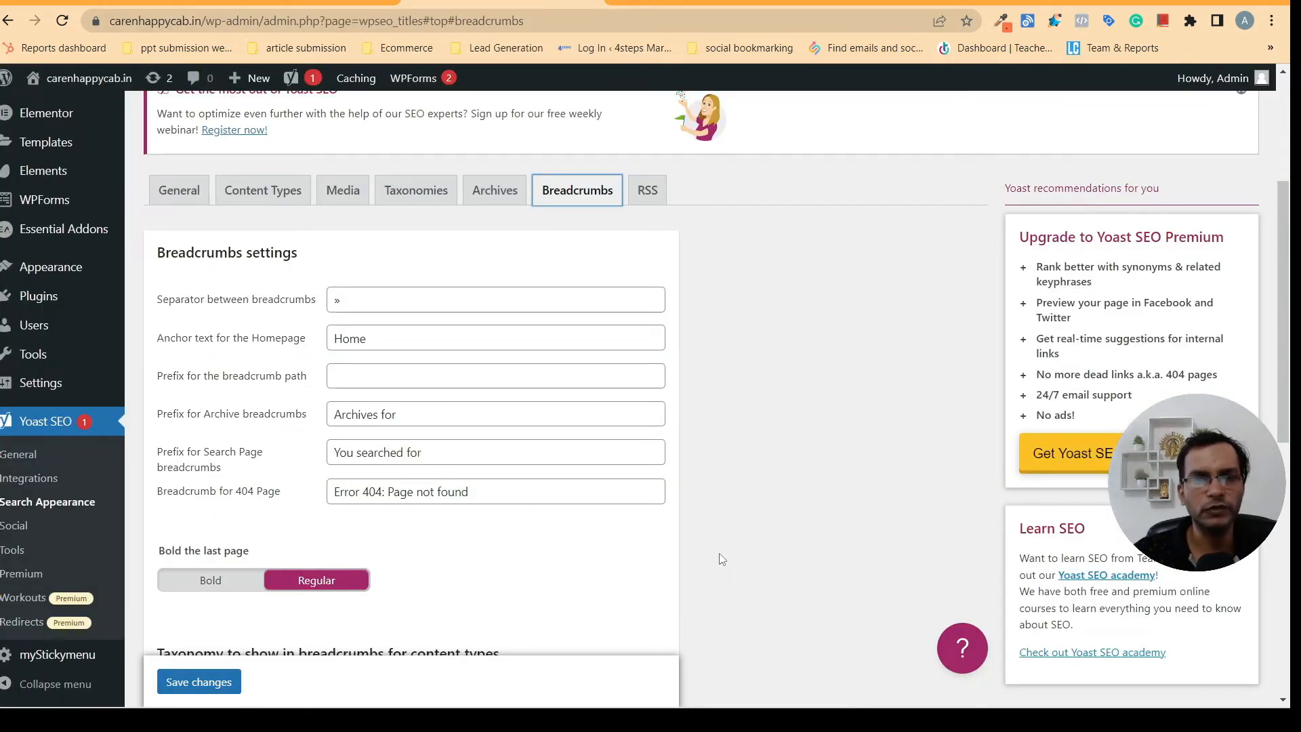
Review the breadcrumb options for content types and taxonomies, and save the Breadcrumbs settings
scroll(743, 535, down, 5)
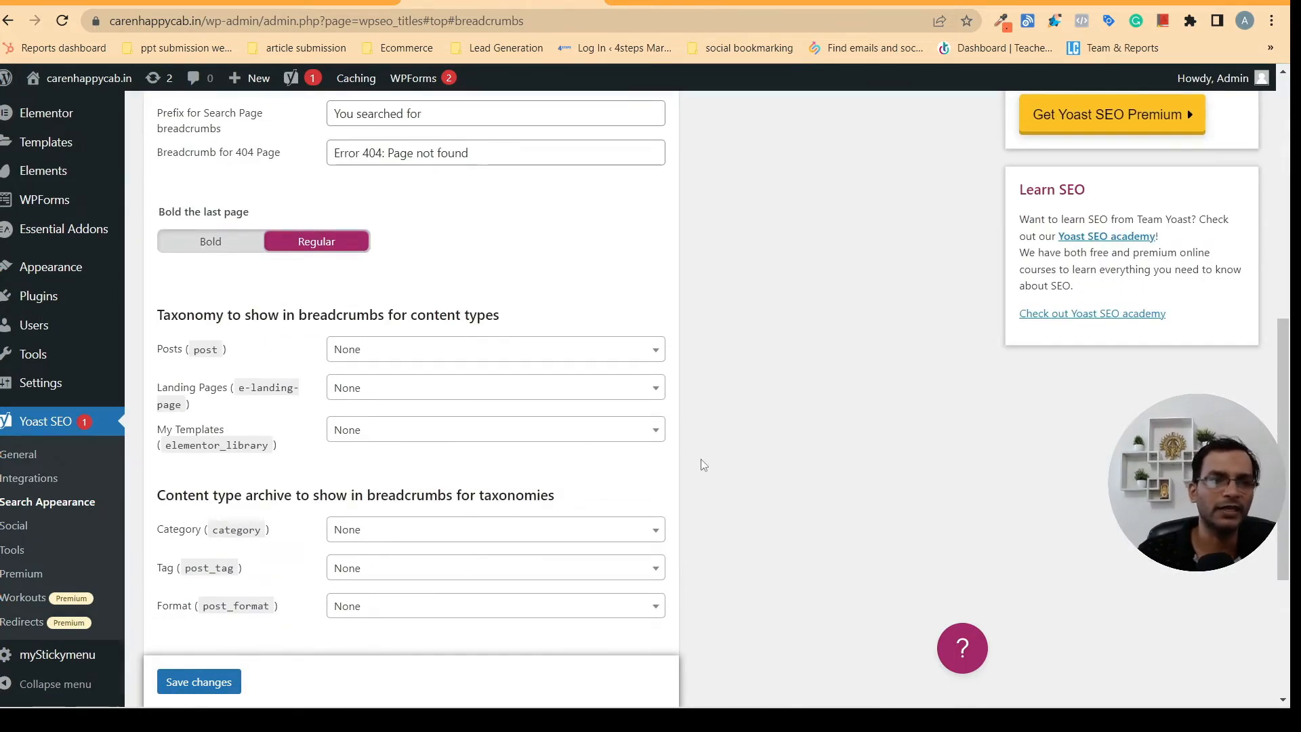
scroll(701, 463, up, 6)
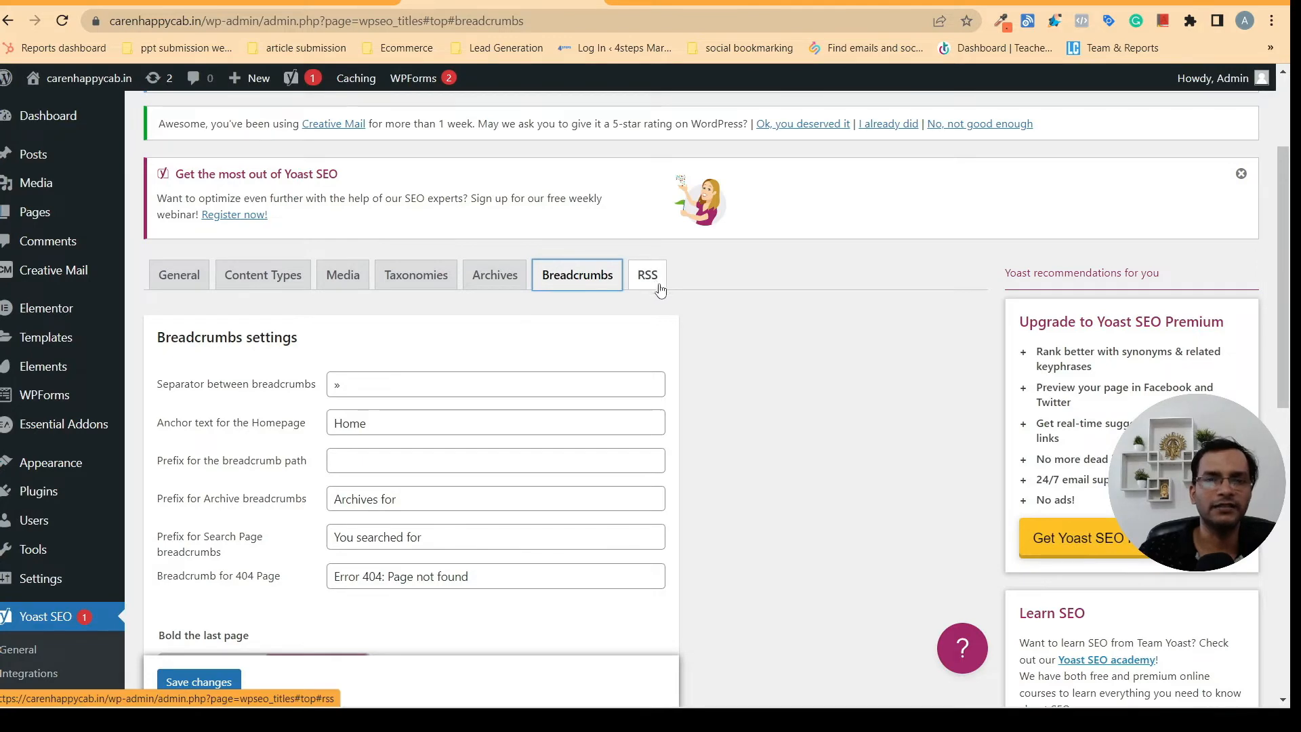
scroll(742, 397, down, 1)
scroll(742, 398, down, 3)
scroll(740, 397, up, 5)
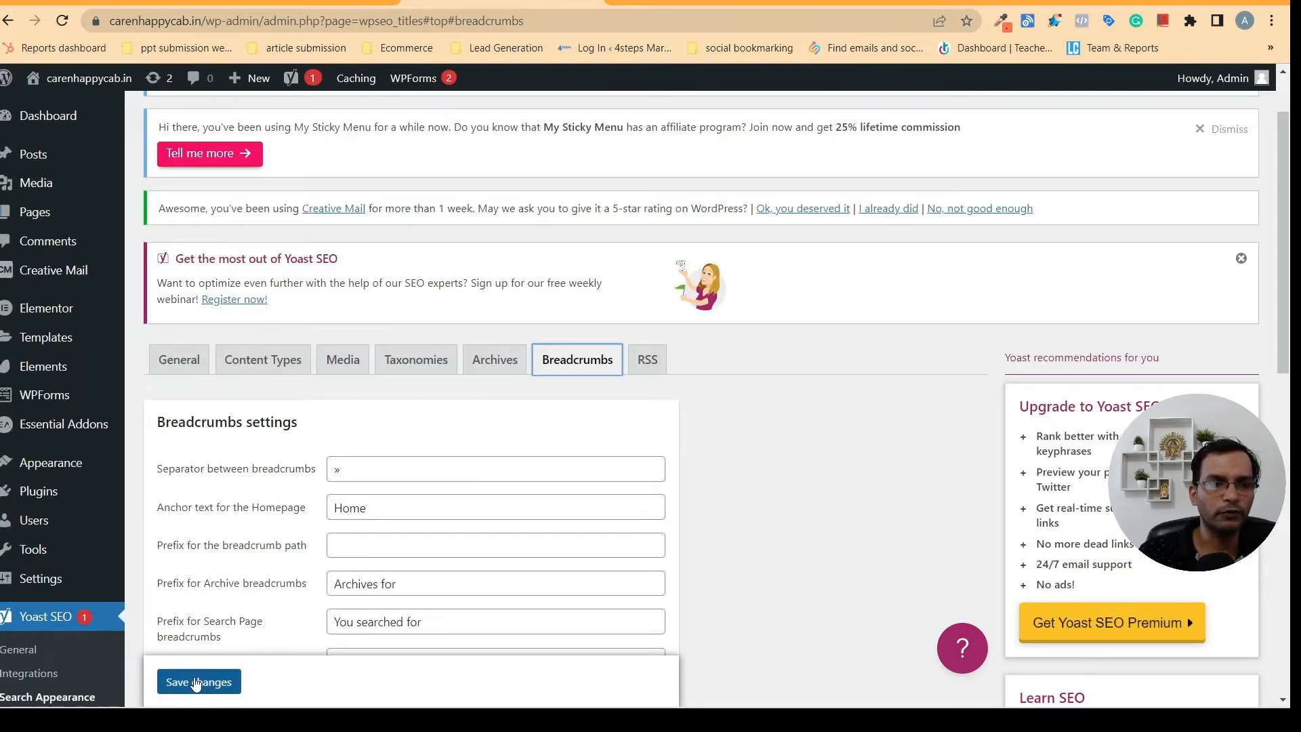
click(186, 687)
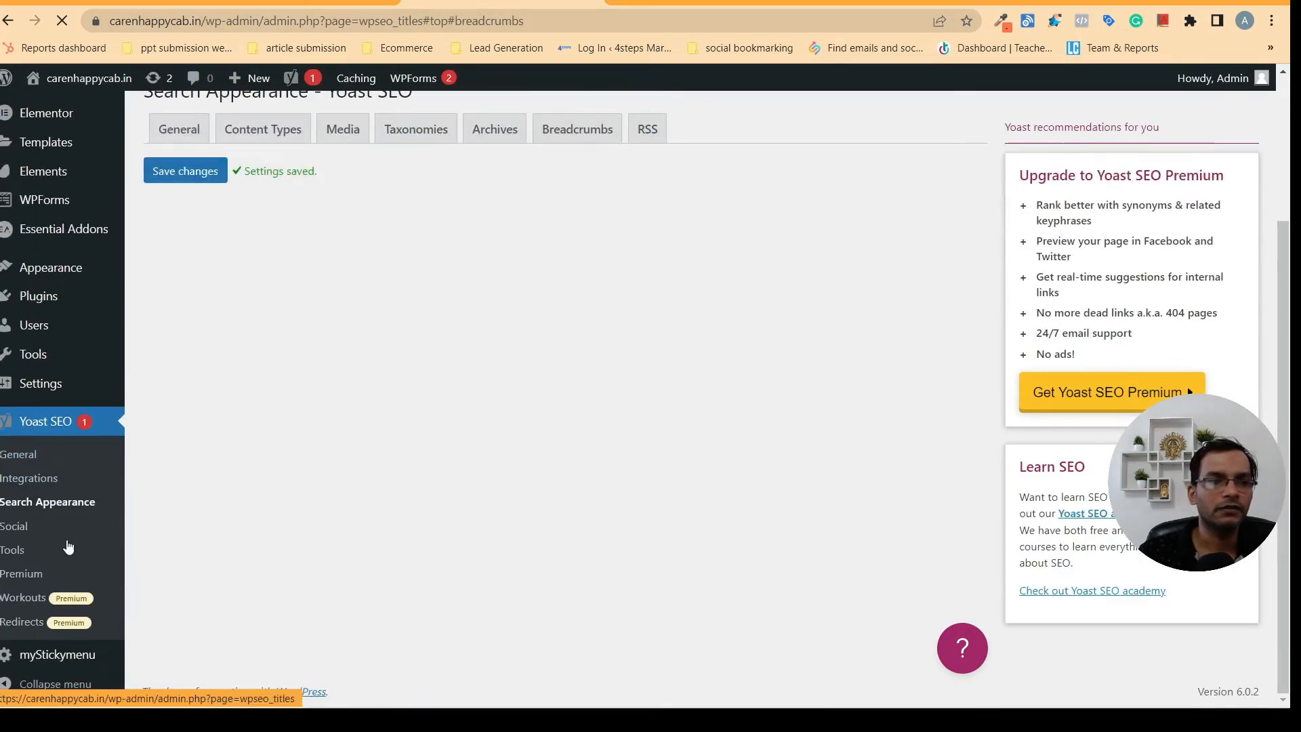
Open the Yoast Social settings and review the organization's Facebook, Twitter and other profile fields
click(24, 529)
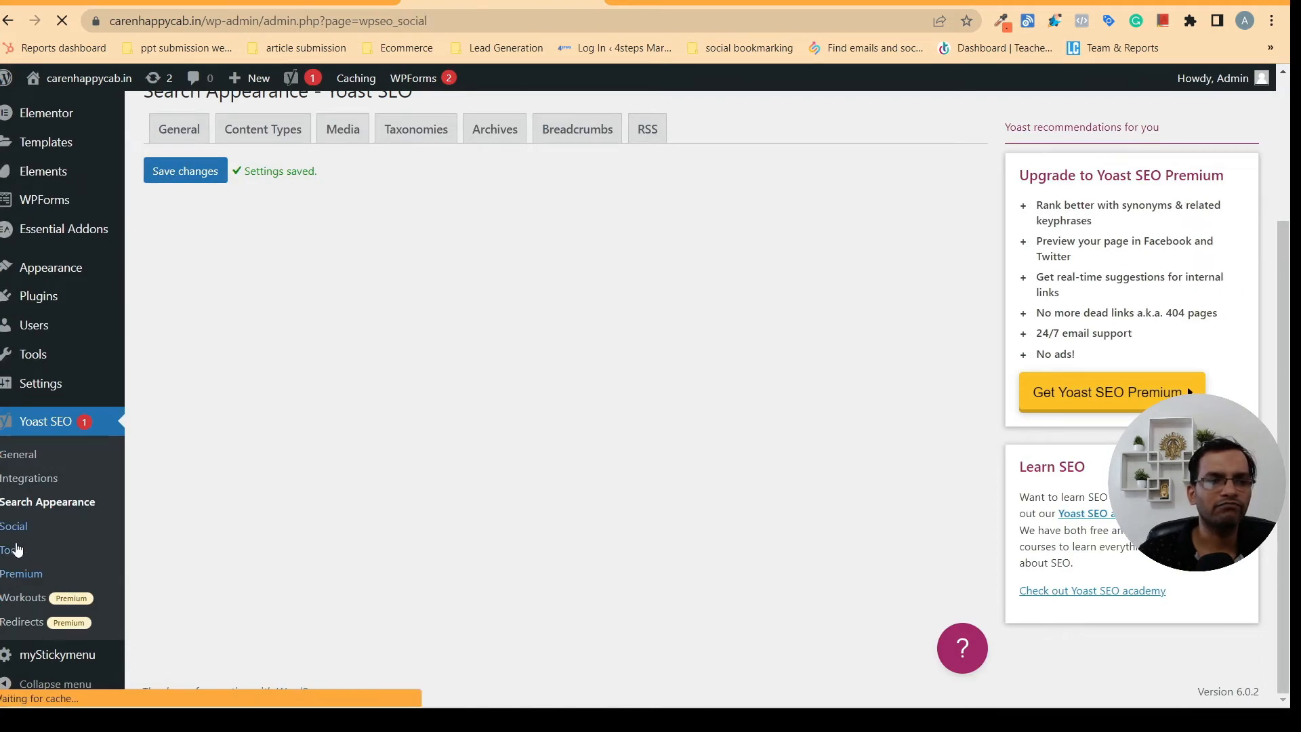
scroll(419, 583, down, 4)
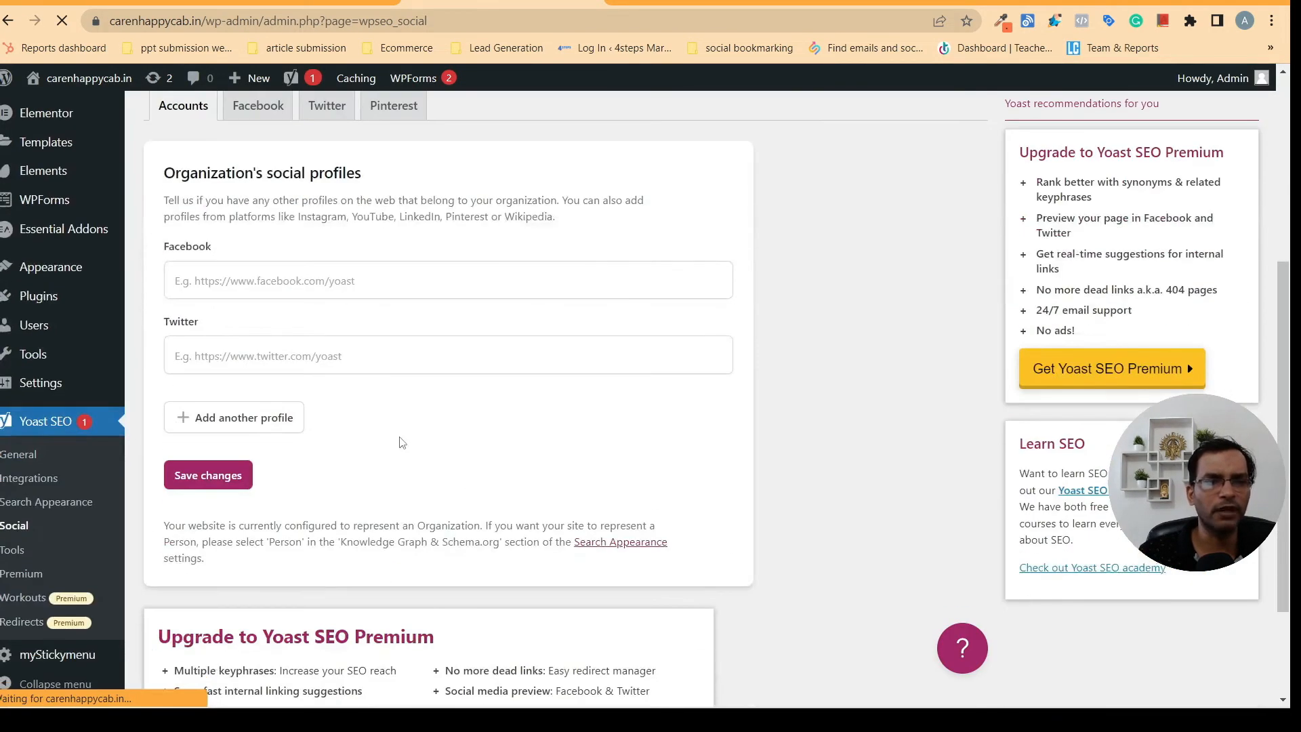
scroll(402, 441, down, 2)
scroll(401, 441, up, 4)
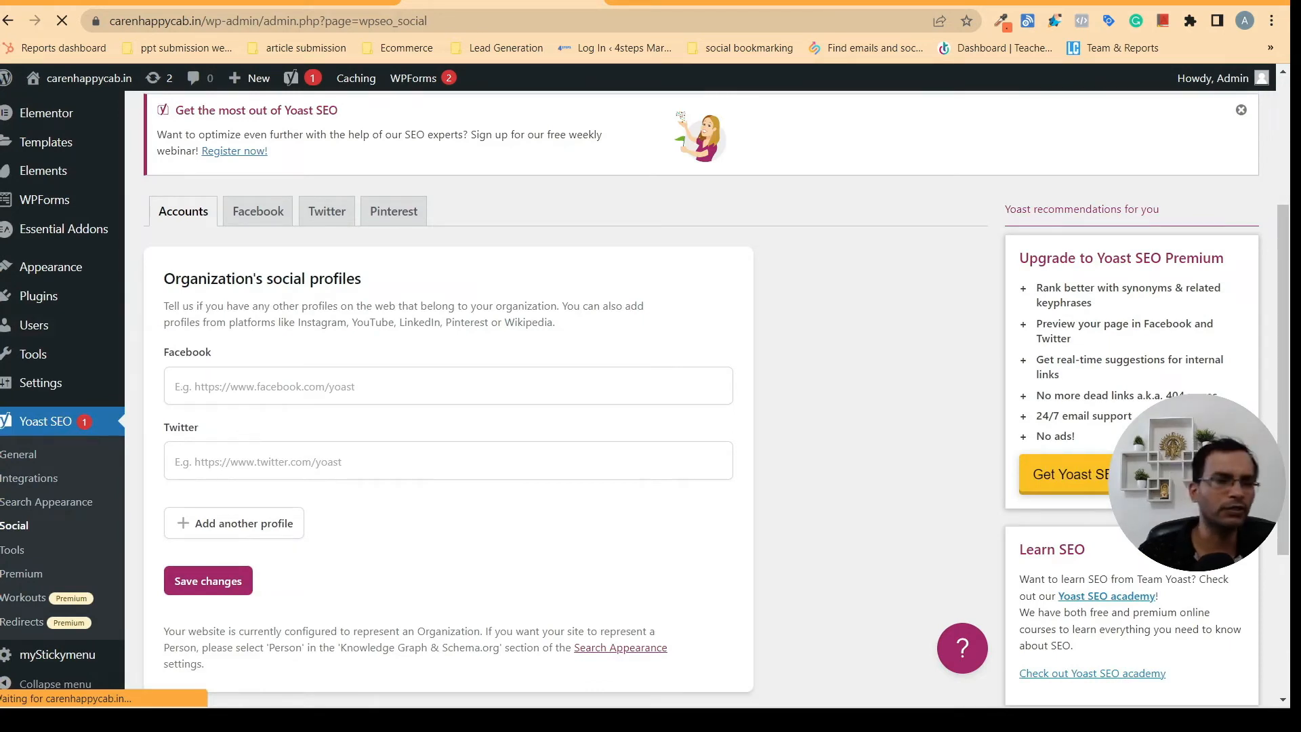
scroll(37, 540, down, 3)
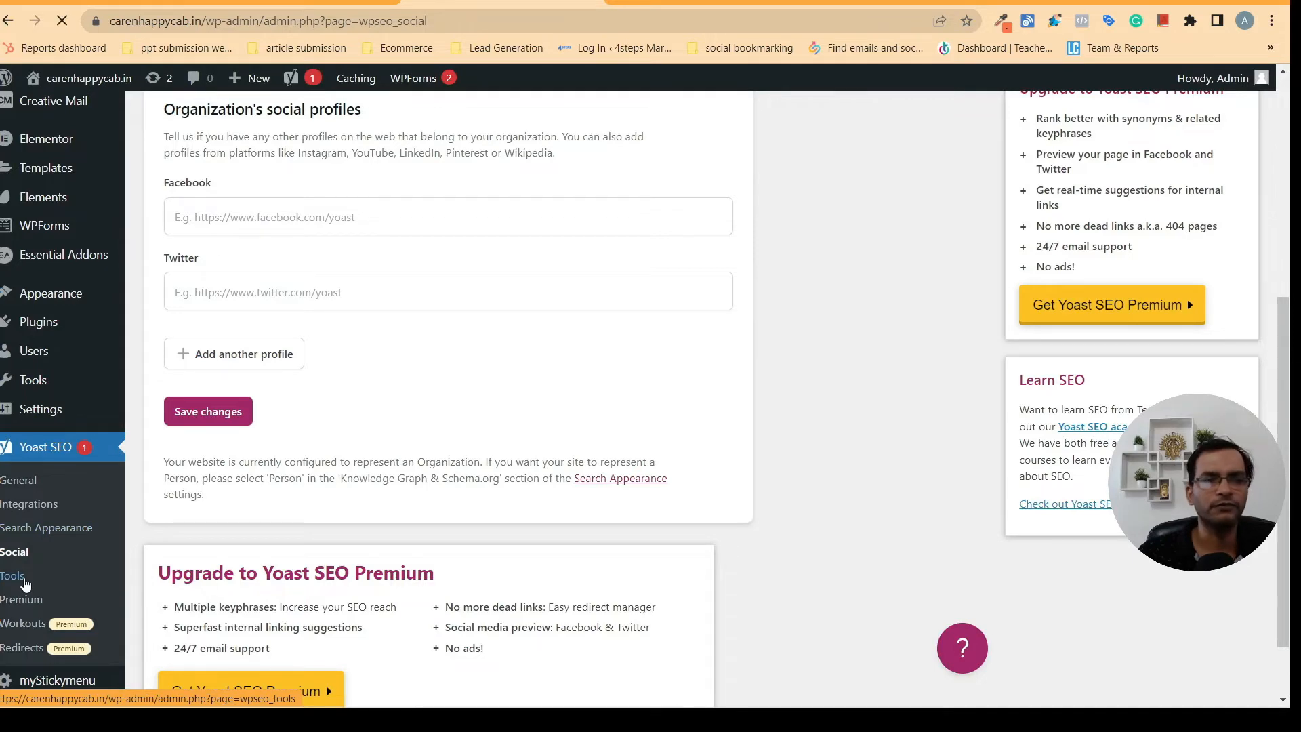
Open the Yoast Tools page and review the import and export, file editor, bulk editor and SEO data optimization tools
click(24, 581)
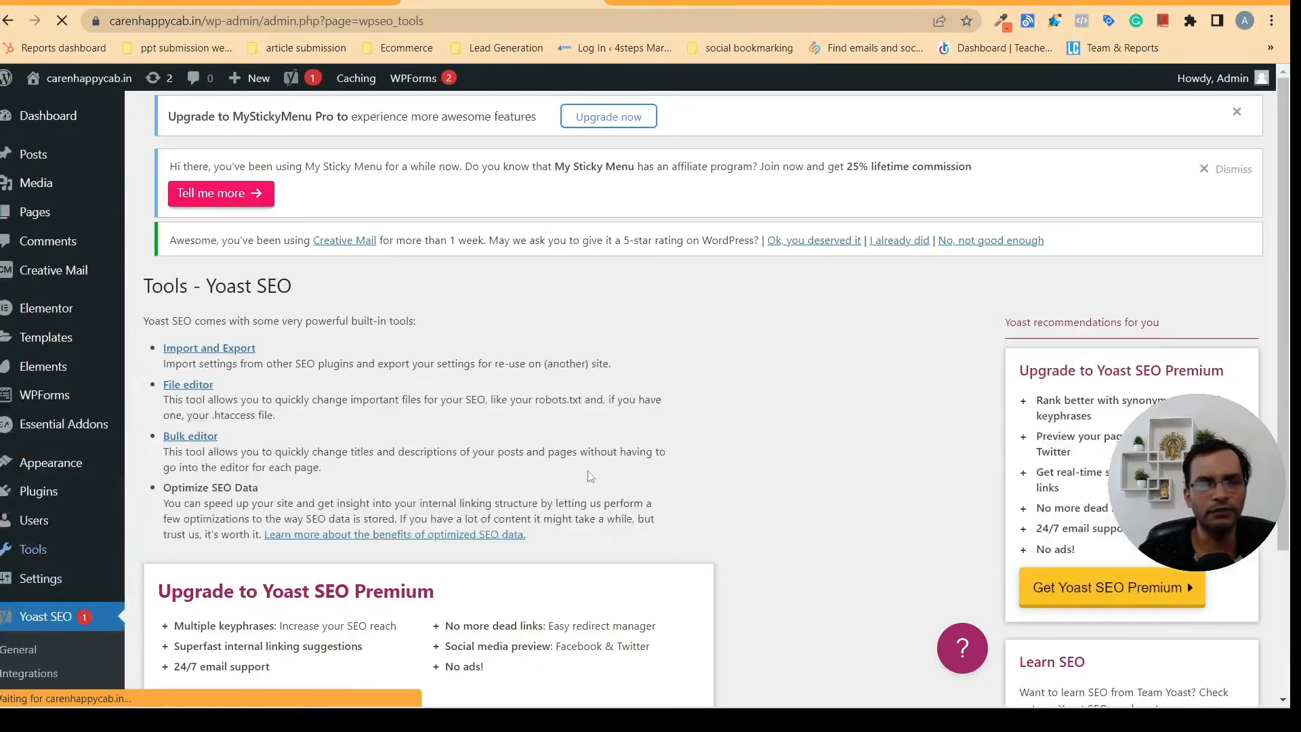
scroll(709, 469, down, 4)
scroll(709, 470, down, 1)
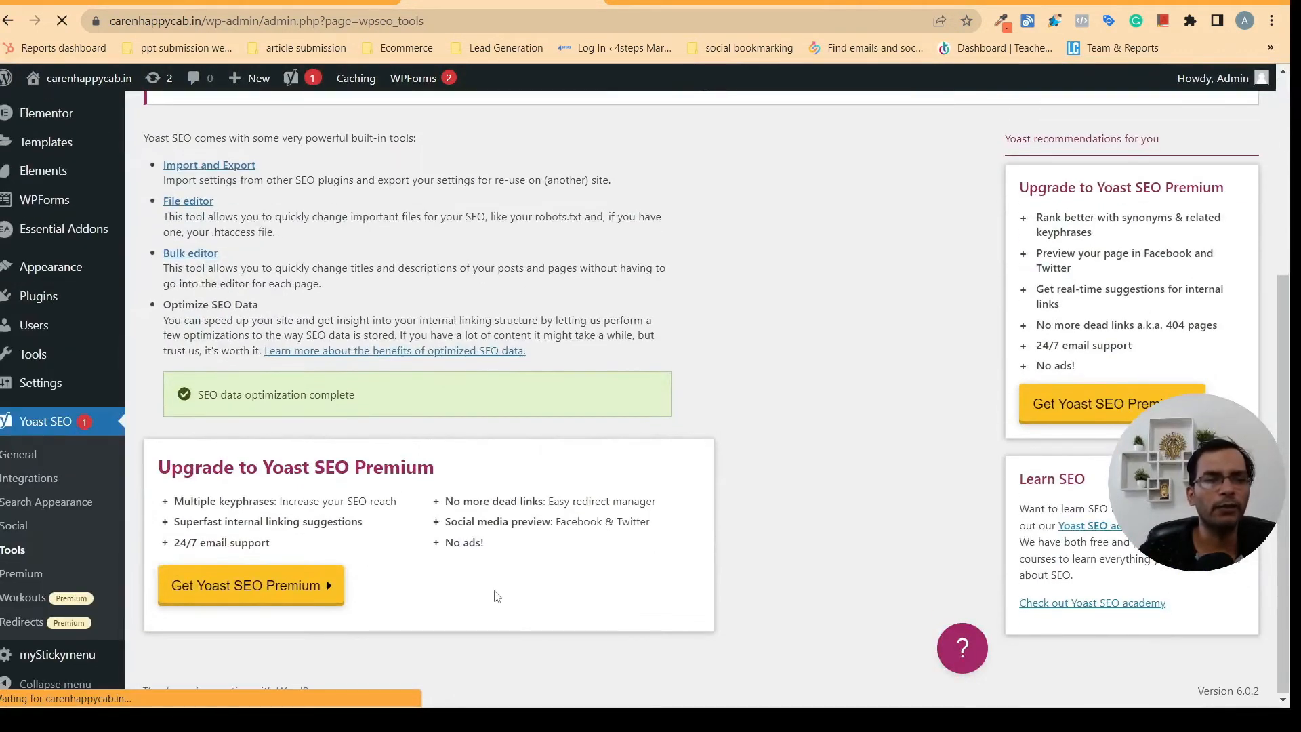
scroll(728, 484, up, 3)
scroll(651, 542, down, 3)
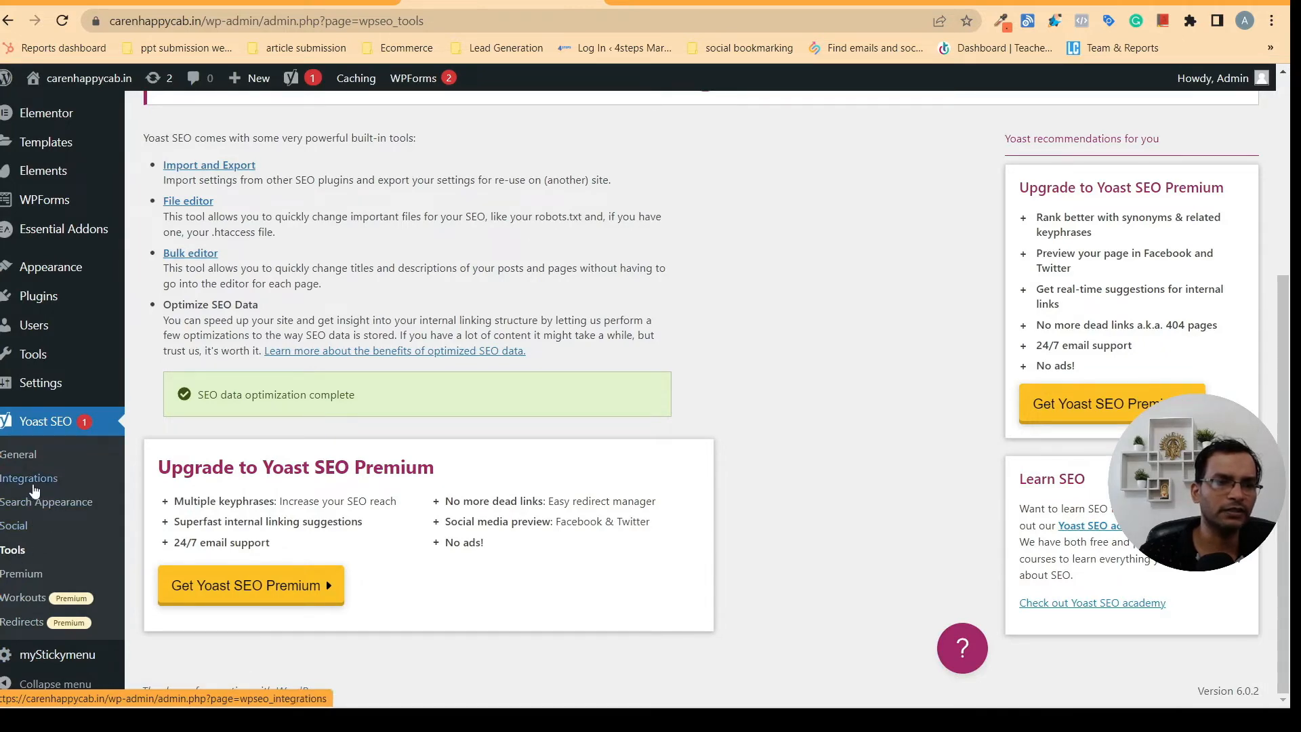
click(93, 559)
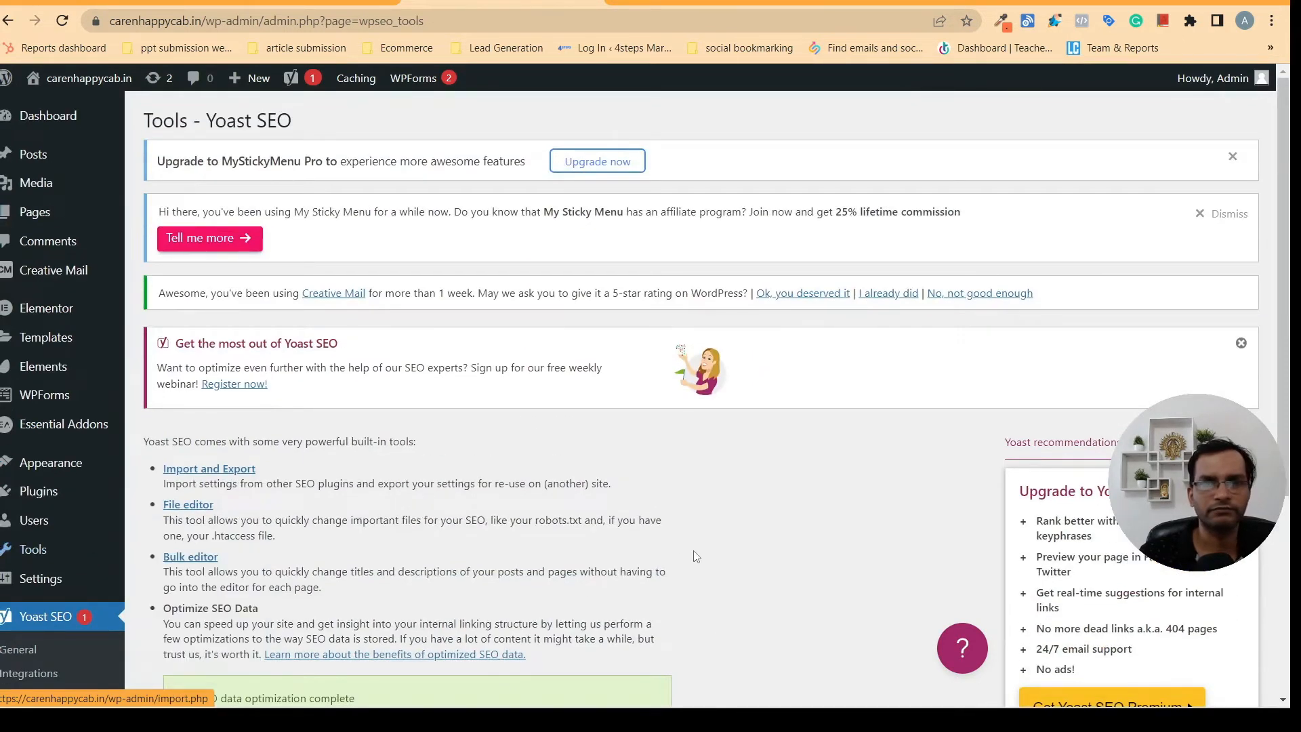
scroll(693, 556, down, 5)
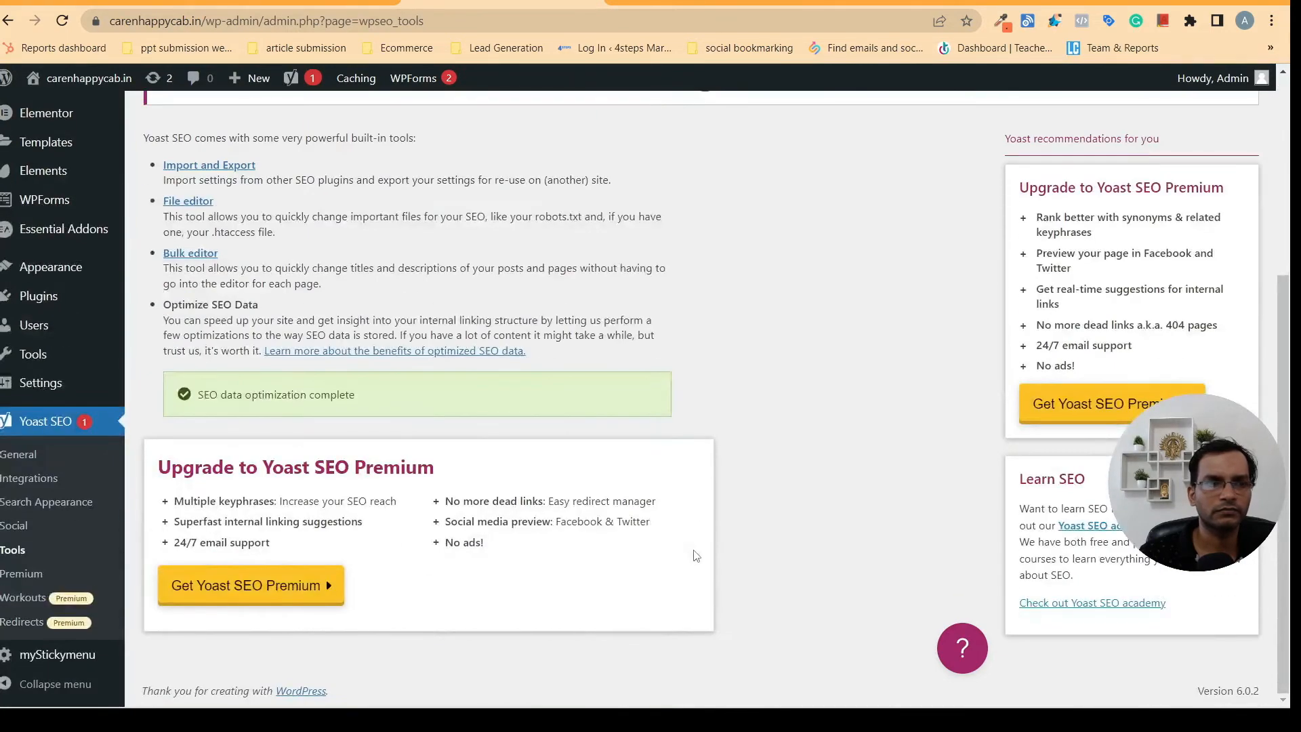
scroll(694, 556, up, 5)
scroll(695, 556, down, 5)
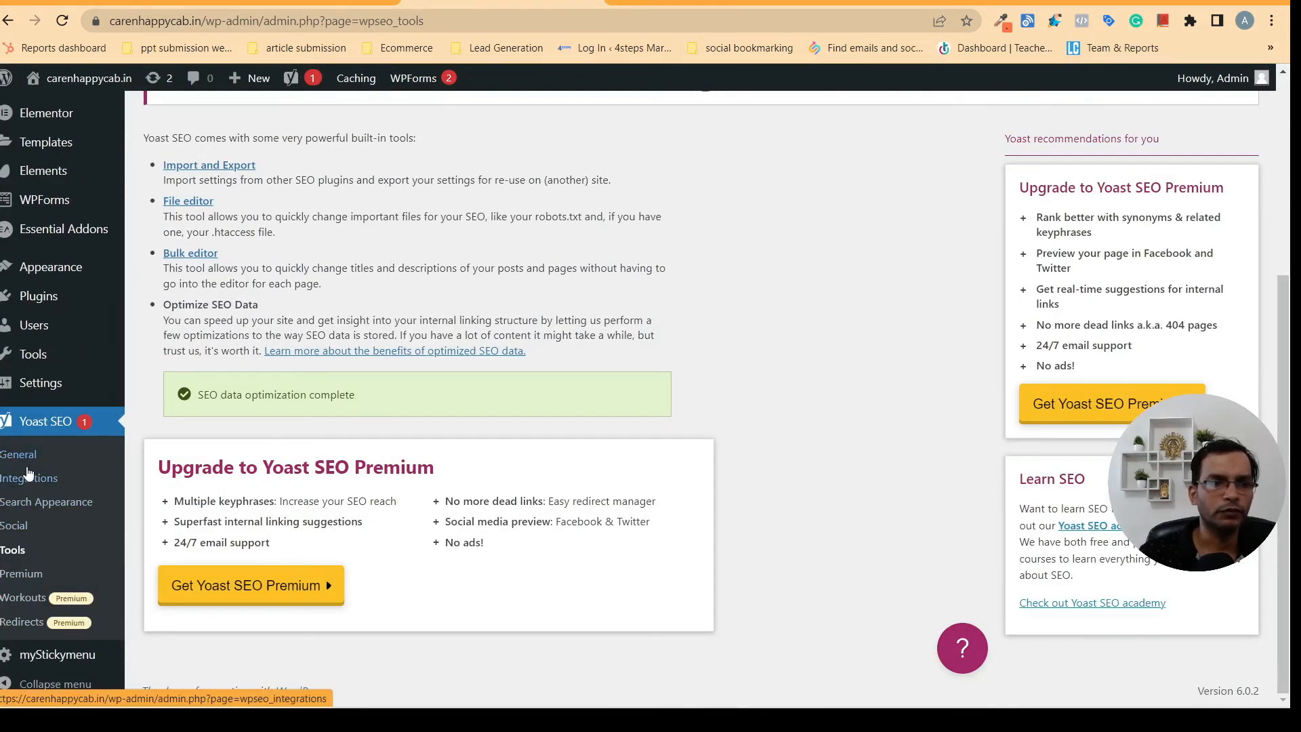
scroll(575, 428, up, 5)
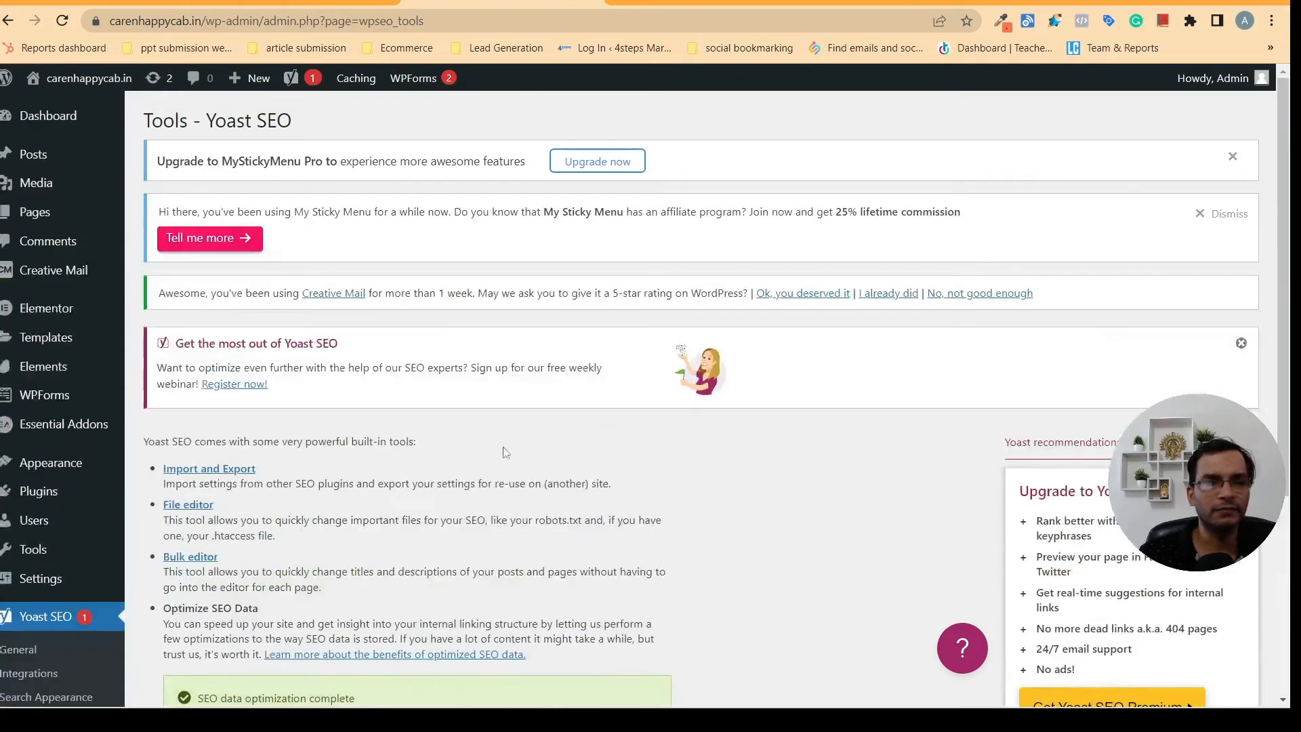
scroll(575, 427, down, 5)
Open the Webmaster Tools verification settings in Yoast General and bring up Google's site verification page in a separate browser tab
click(38, 460)
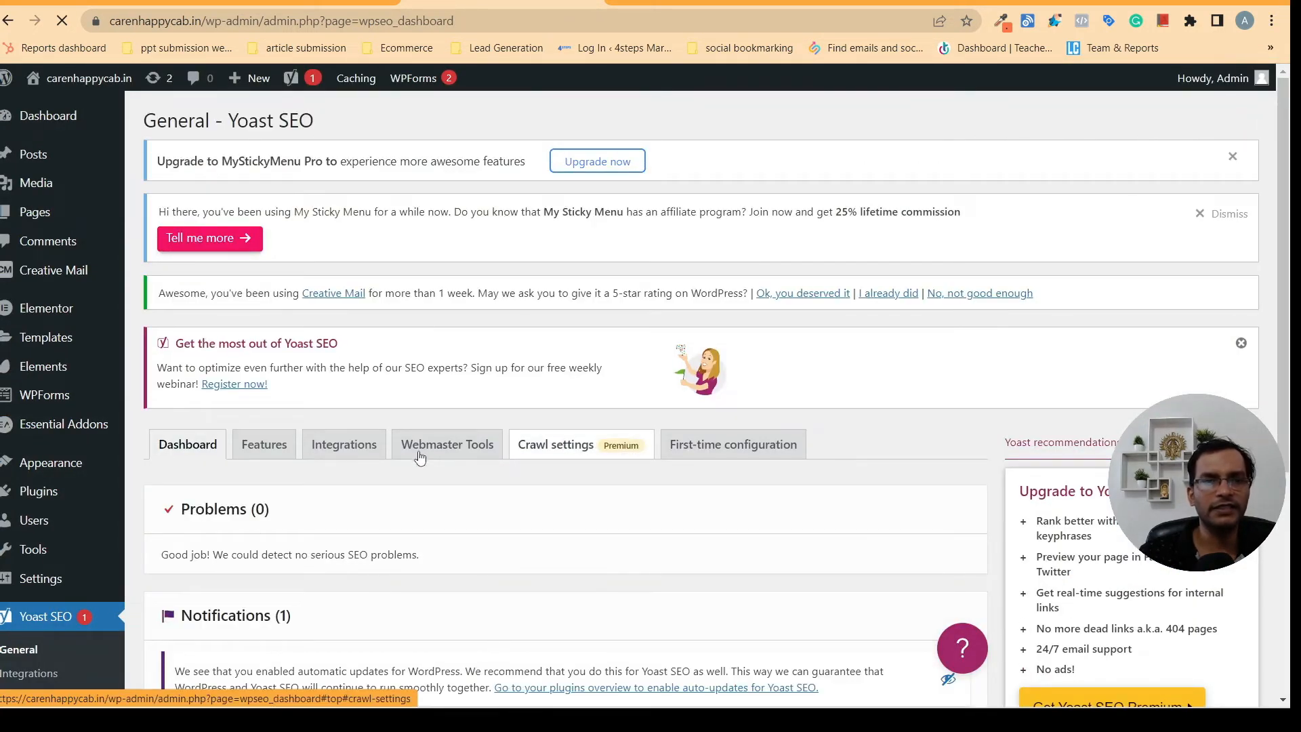
click(437, 449)
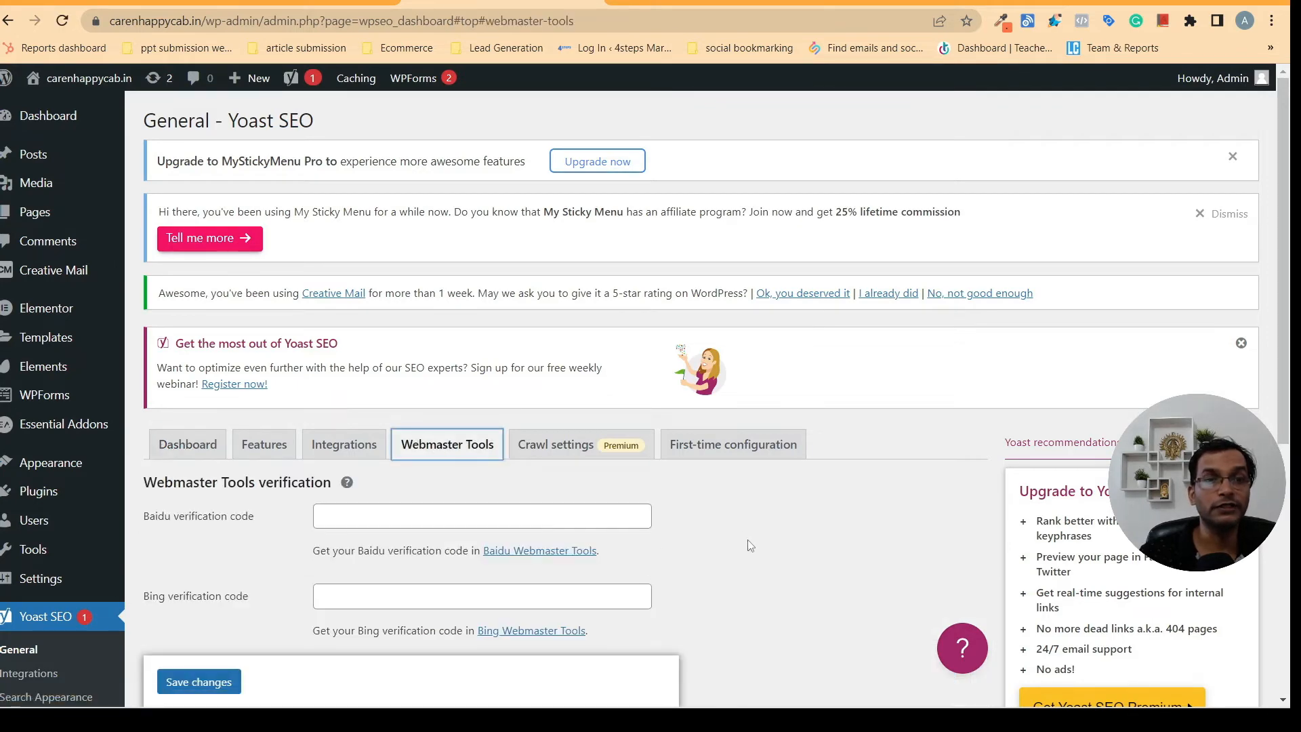
scroll(750, 546, down, 5)
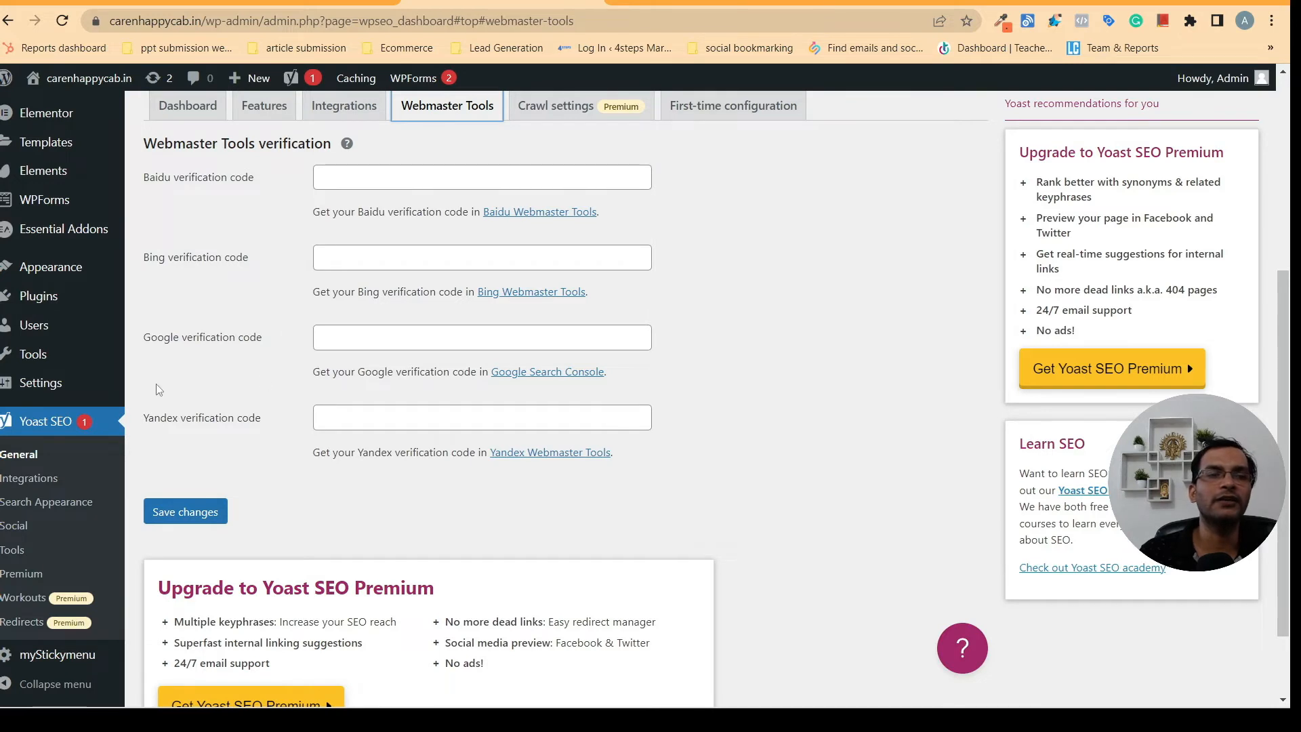
right_click(555, 373)
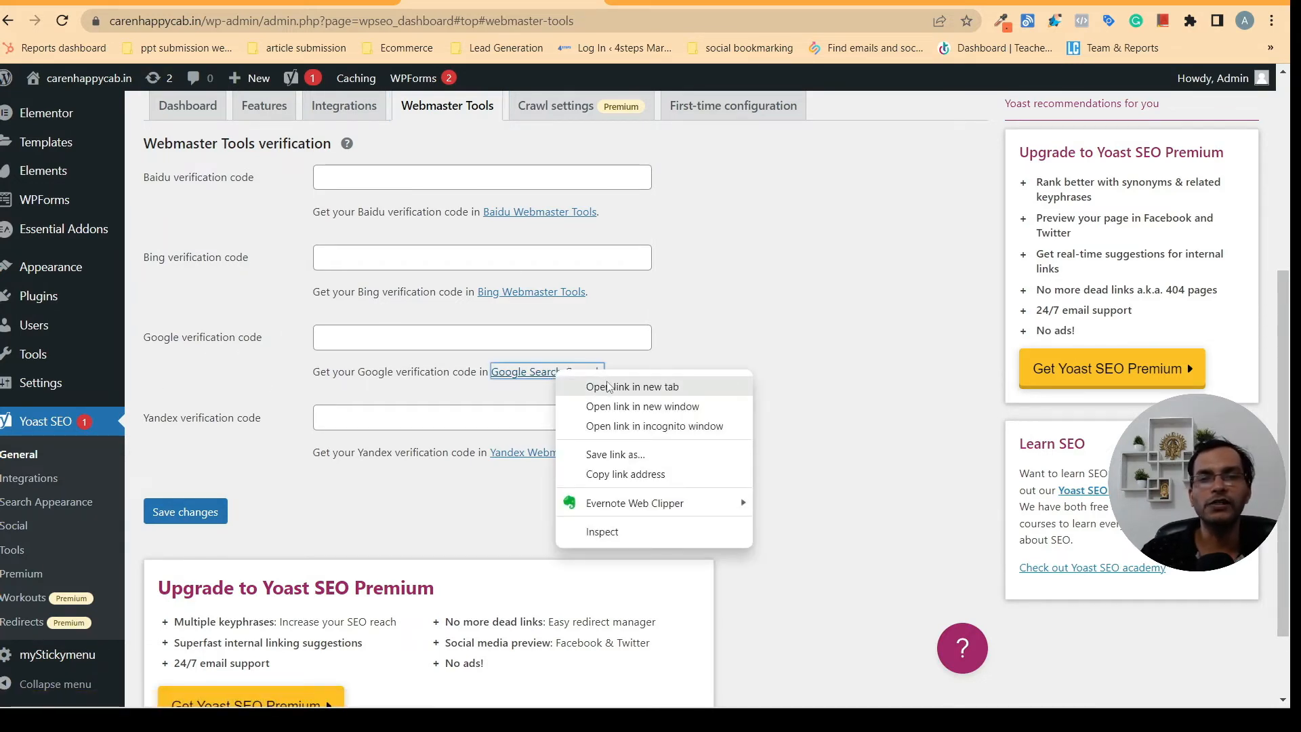
click(603, 387)
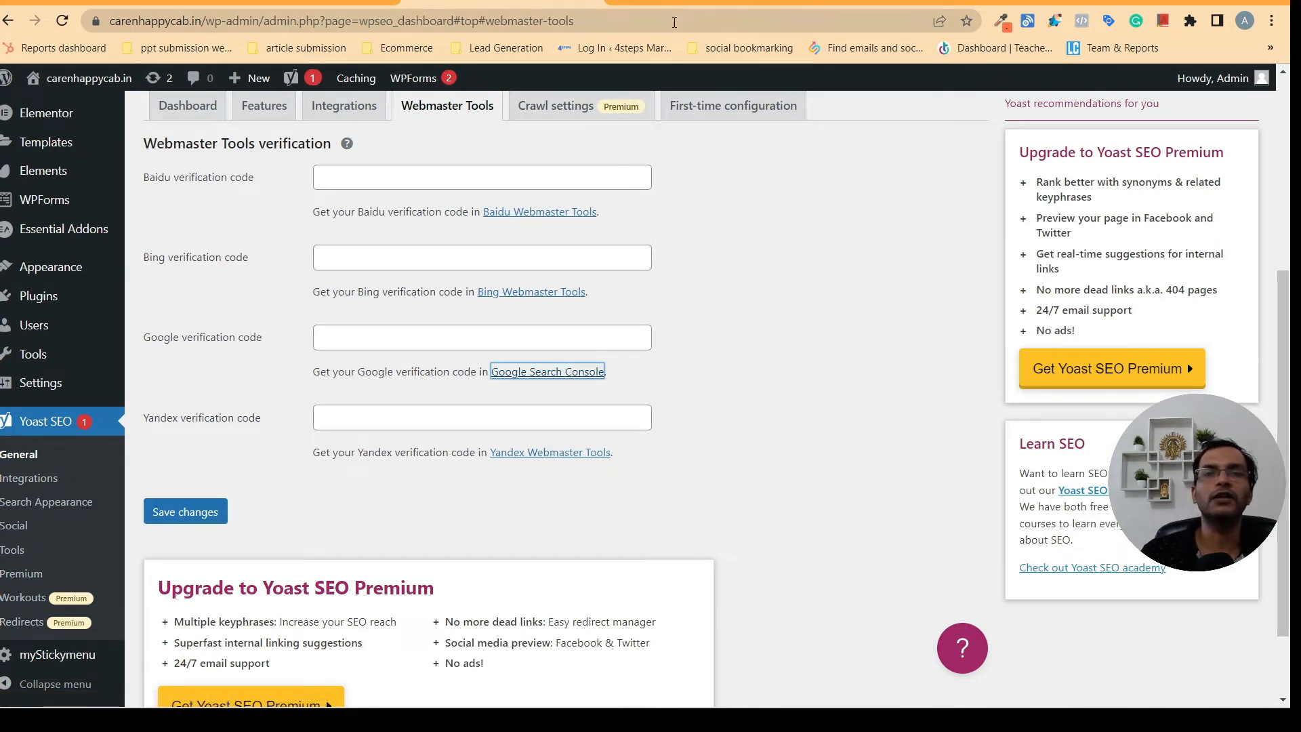
click(680, 2)
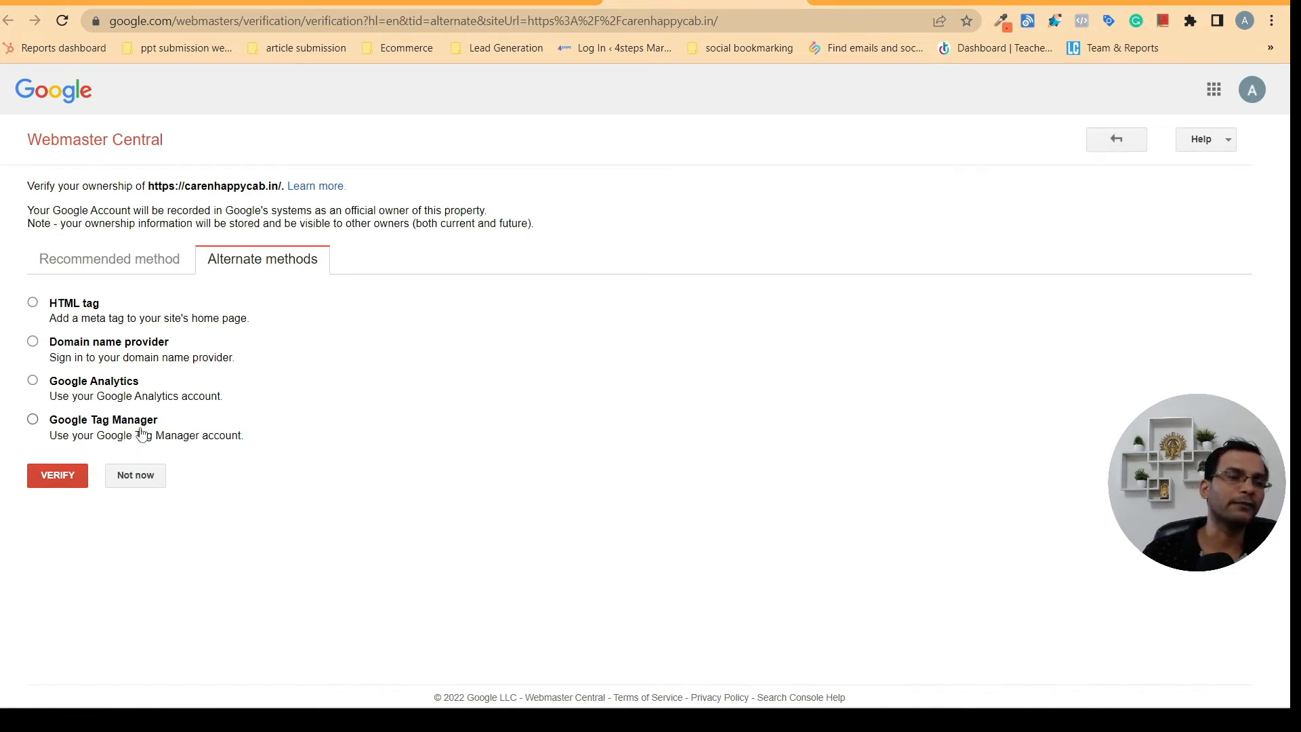
Choose the HTML tag verification method for the site and copy the whole Google site verification meta tag
click(33, 303)
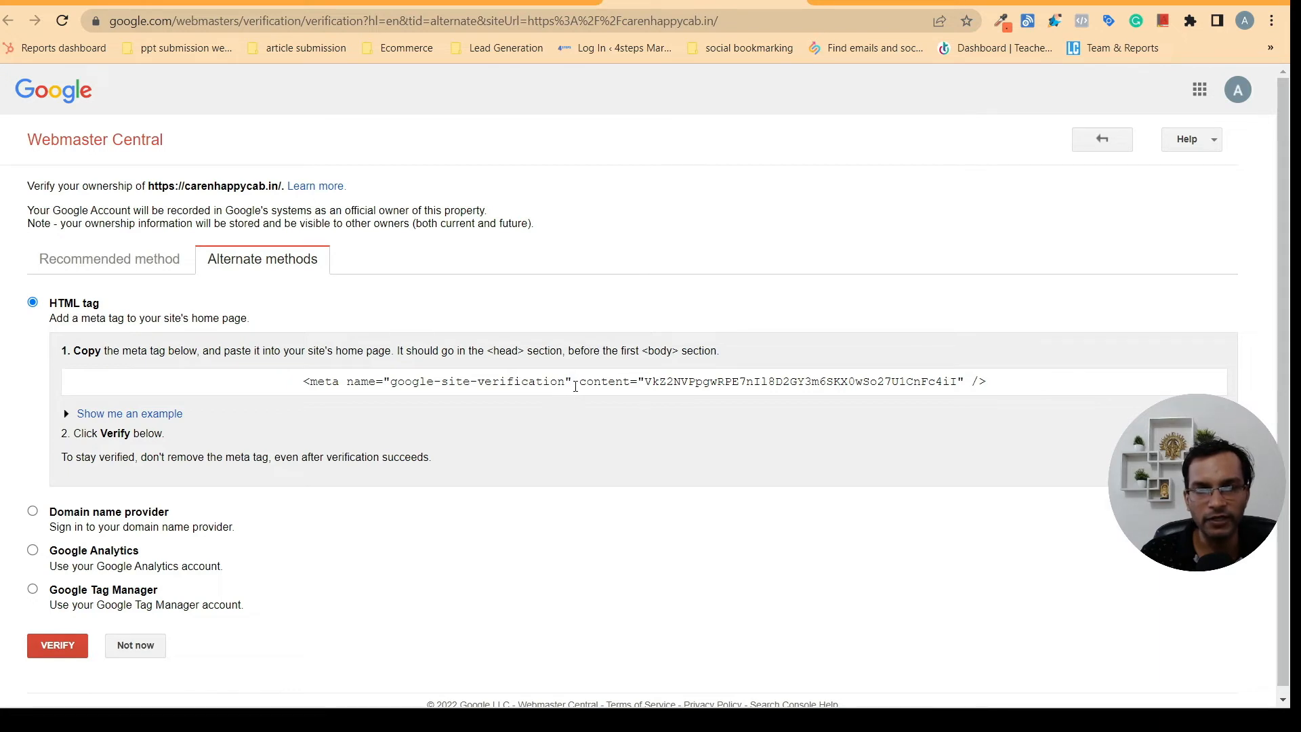
drag(579, 381, 962, 380)
key(ctrl+a)
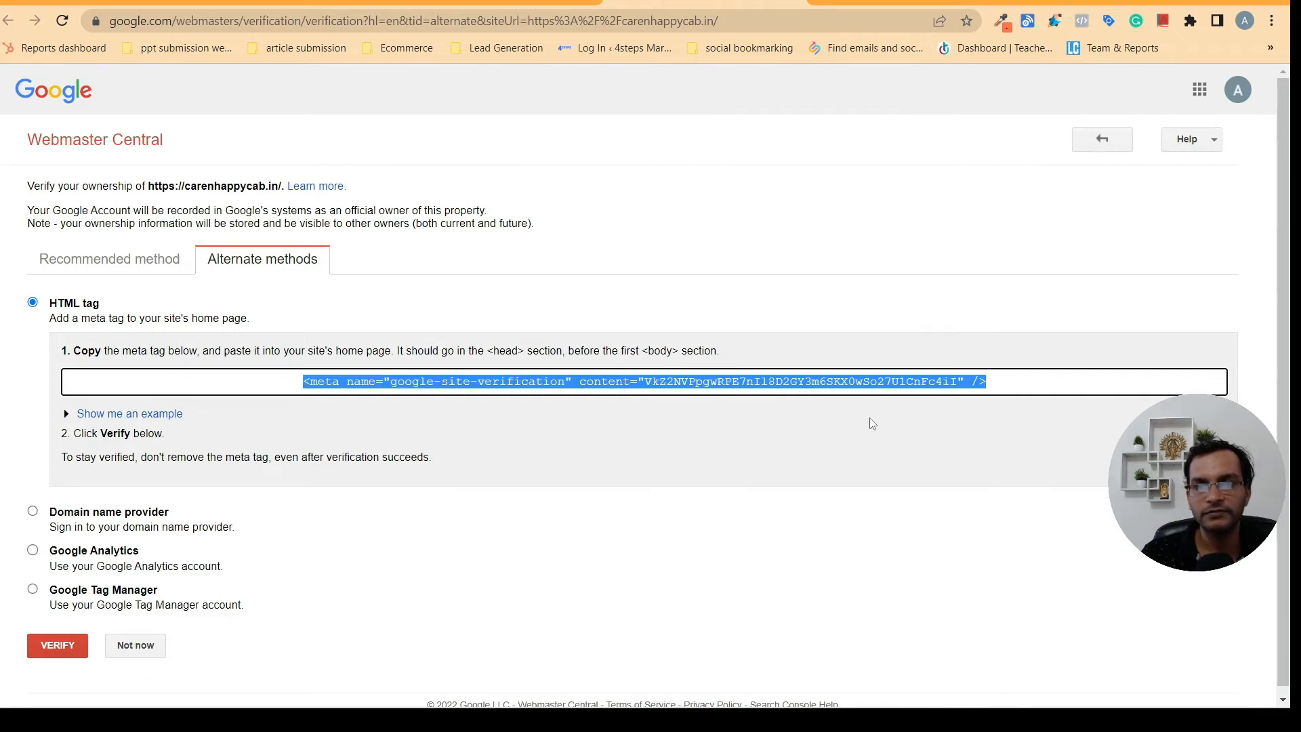
right_click(825, 385)
click(857, 406)
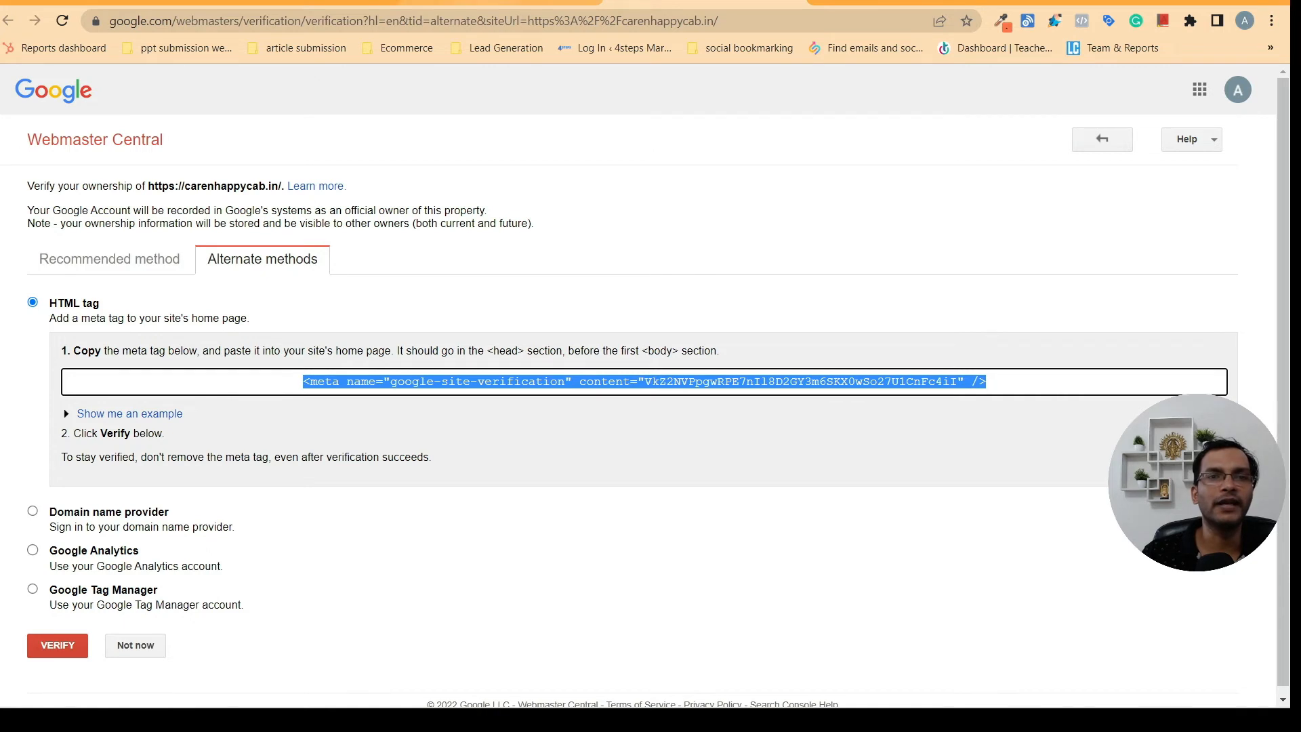
Return to the Yoast Webmaster Tools settings, paste the copied meta tag into the Google verification code field and save the changes
key(ctrl+Tab)
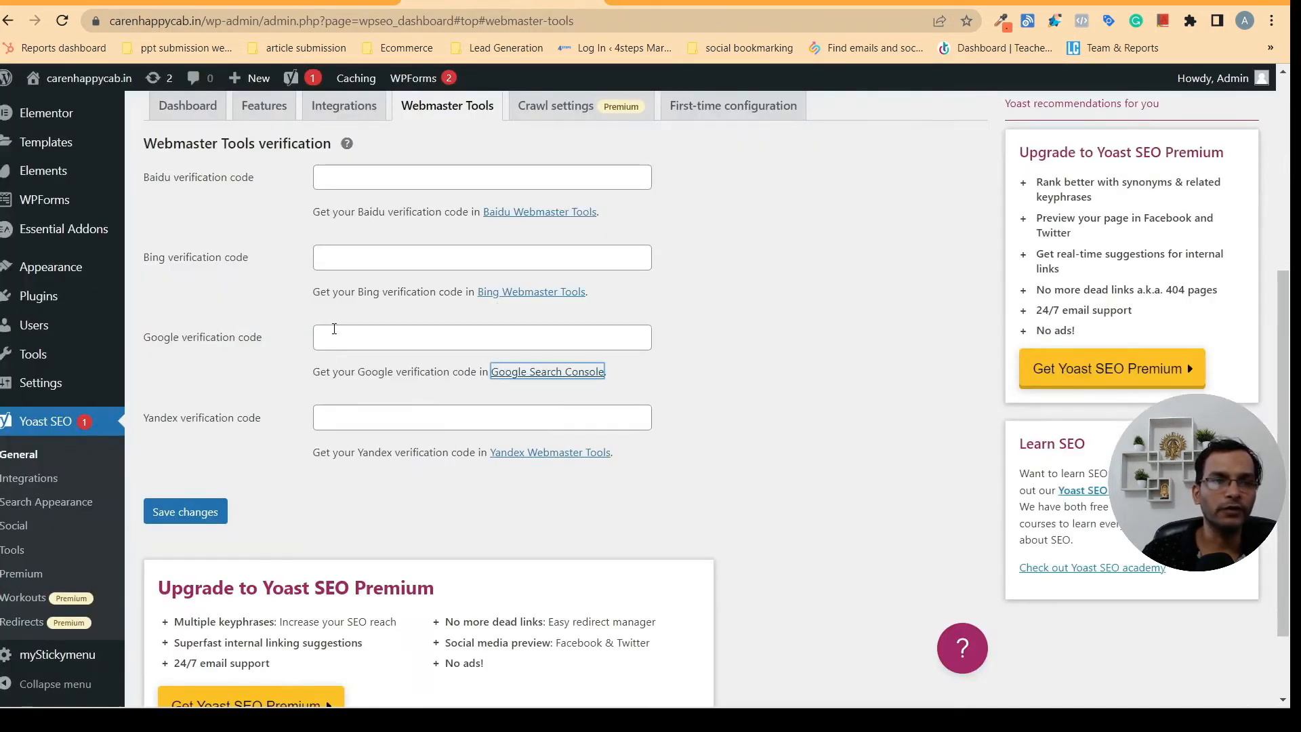
click(335, 331)
right_click(335, 332)
click(381, 466)
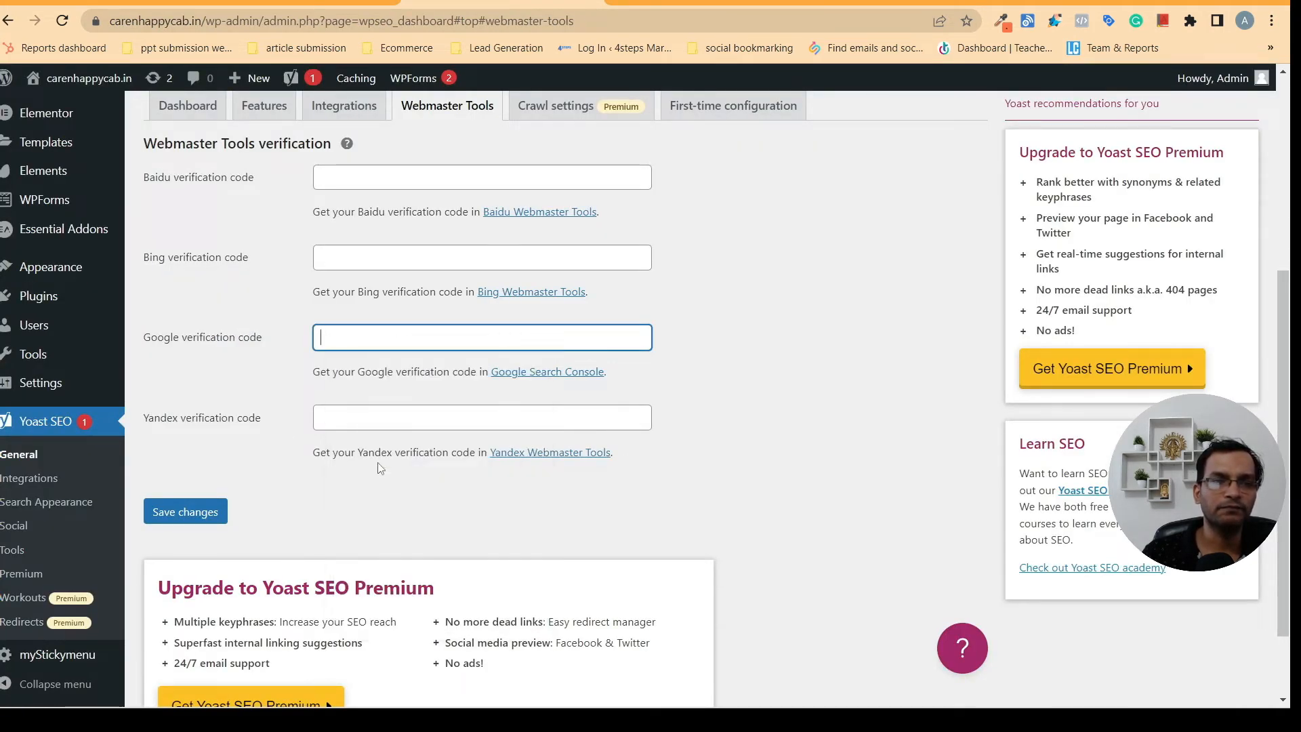
click(708, 425)
scroll(707, 426, down, 2)
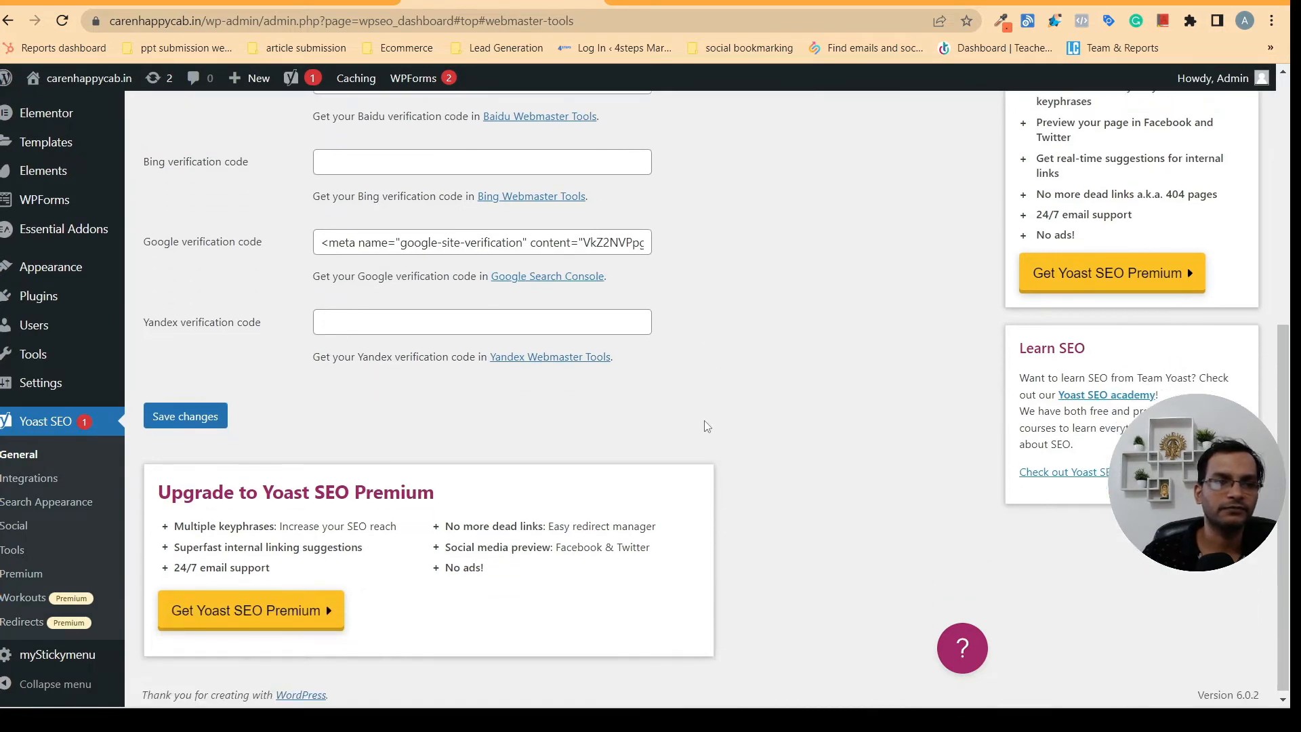
click(190, 420)
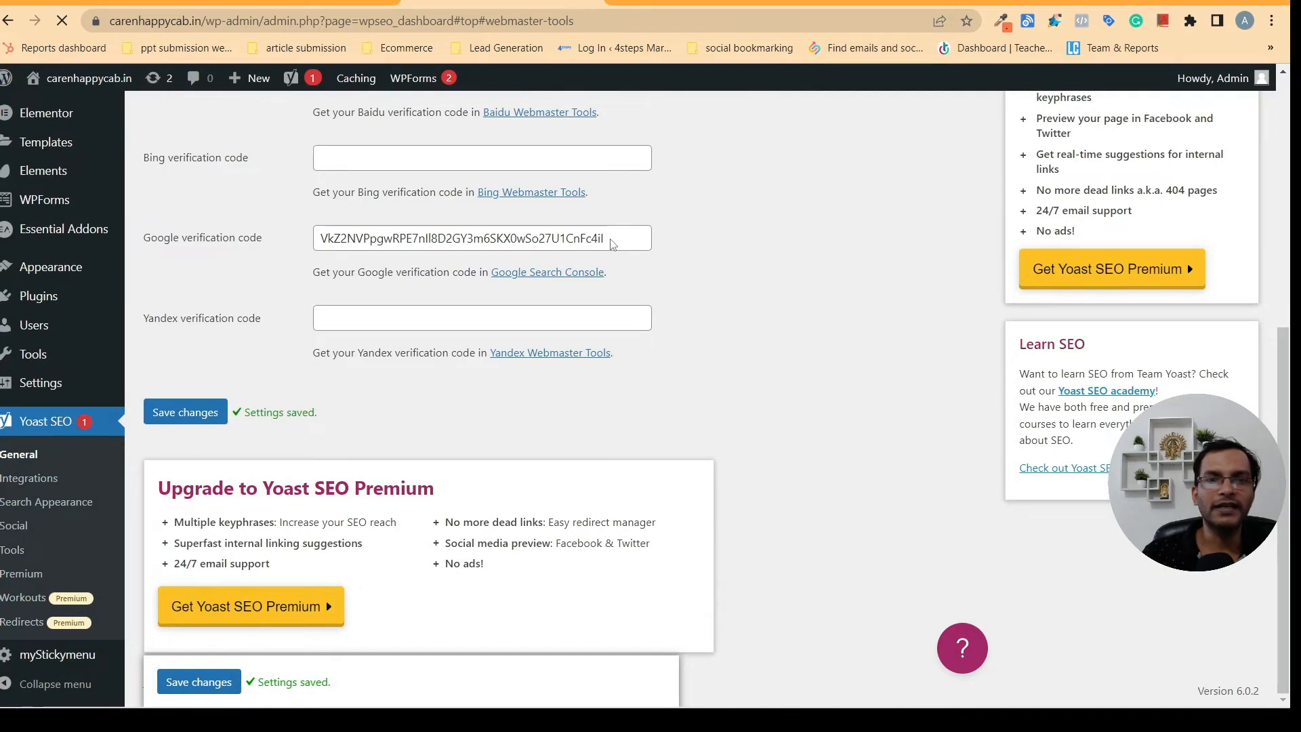
Check the verification page in Google Webmaster Central and return to the Yoast Webmaster Tools settings
click(326, 248)
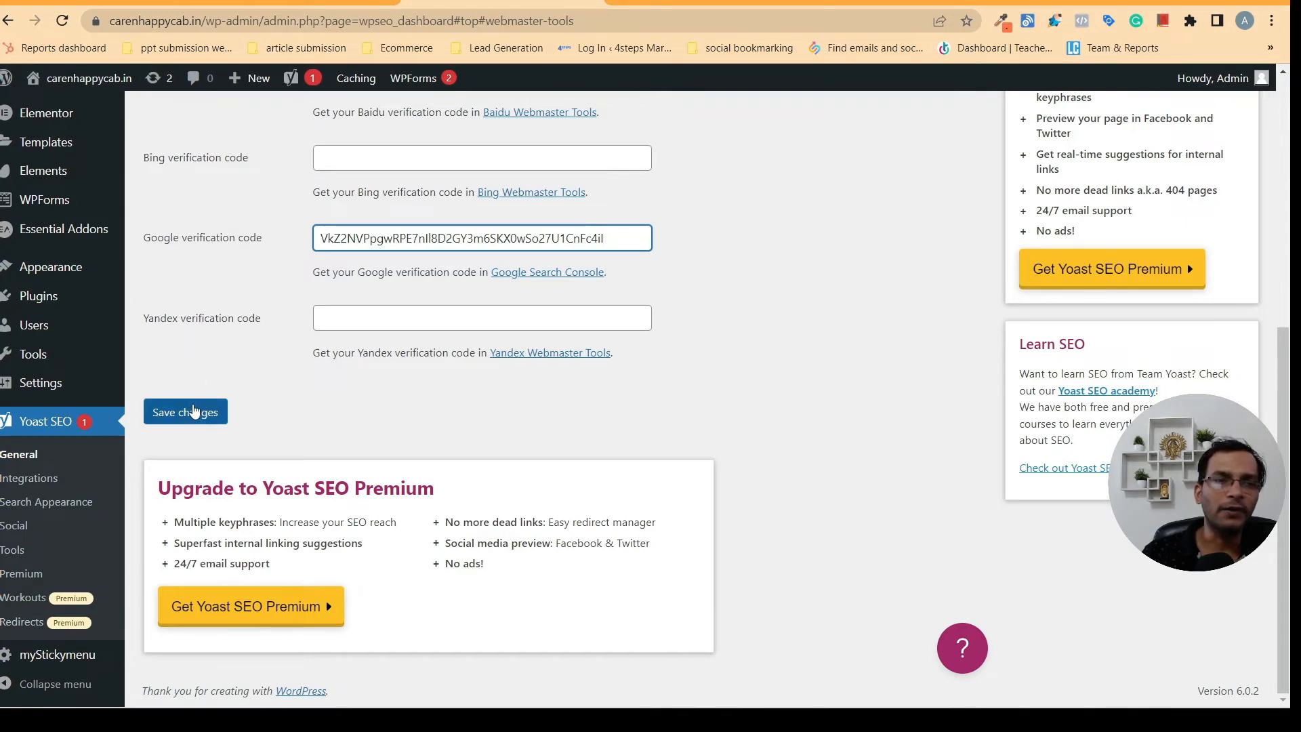
key(ctrl+Tab)
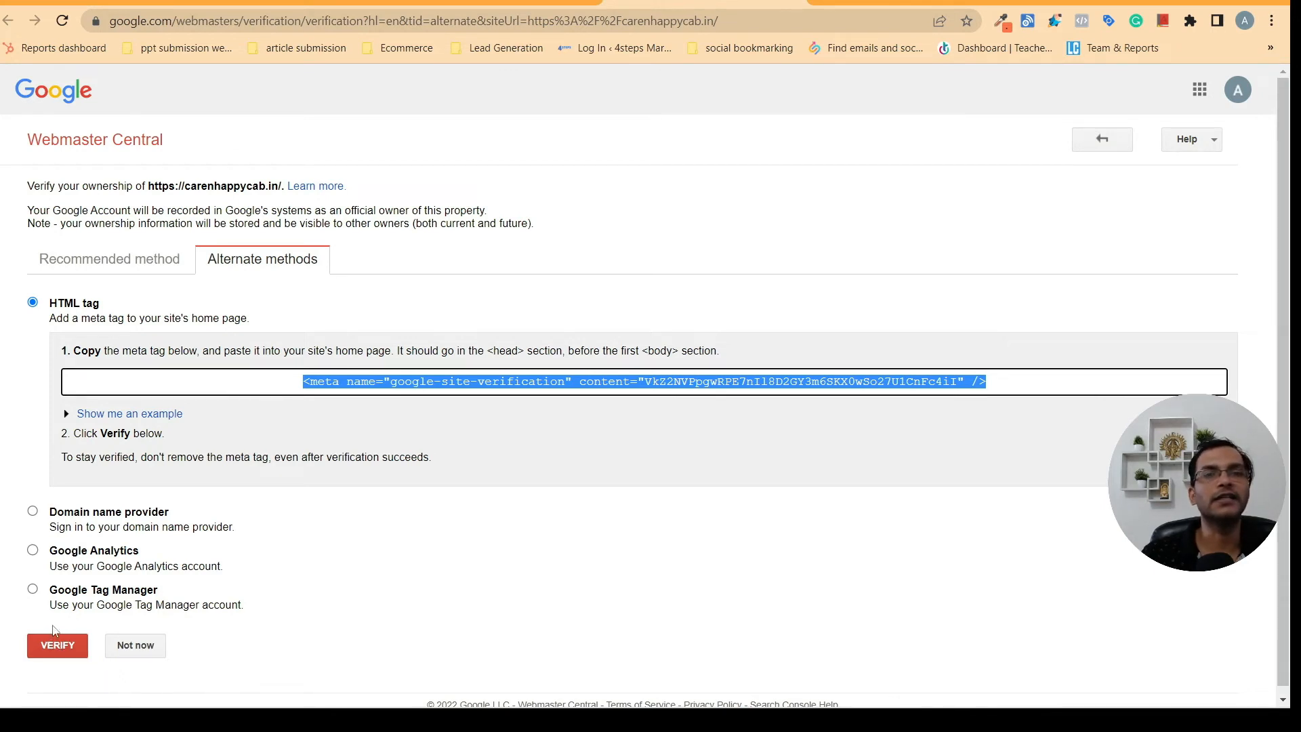
click(447, 2)
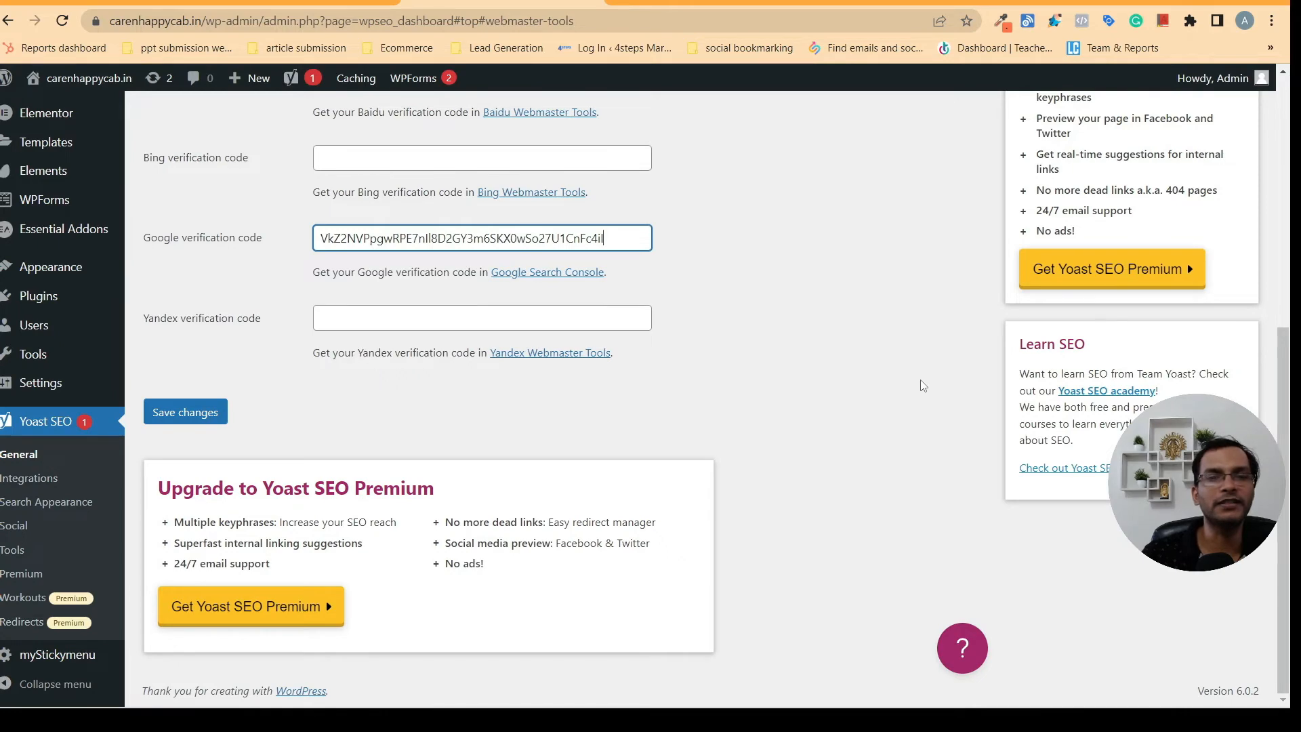
Clear the Google verification code field in the Yoast Webmaster Tools settings and save the changes
scroll(918, 389, up, 4)
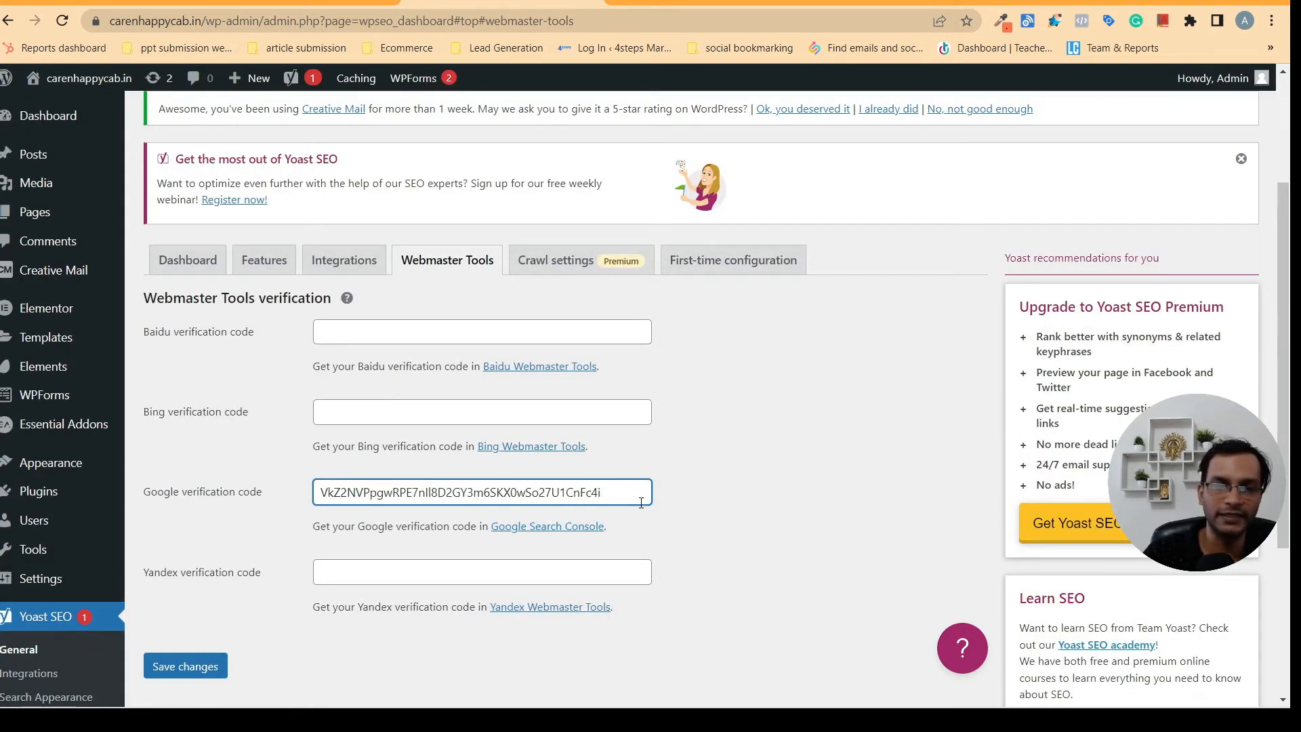
key(BackSpace)
key(BackSpace)
key(BackSpace)
key(BackSpace)
key(BackSpace)
key(BackSpace)
key(BackSpace)
key(BackSpace)
key(BackSpace)
key(BackSpace)
key(BackSpace)
key(BackSpace)
key(BackSpace)
key(BackSpace)
key(BackSpace)
key(BackSpace)
key(BackSpace)
key(BackSpace)
key(BackSpace)
key(BackSpace)
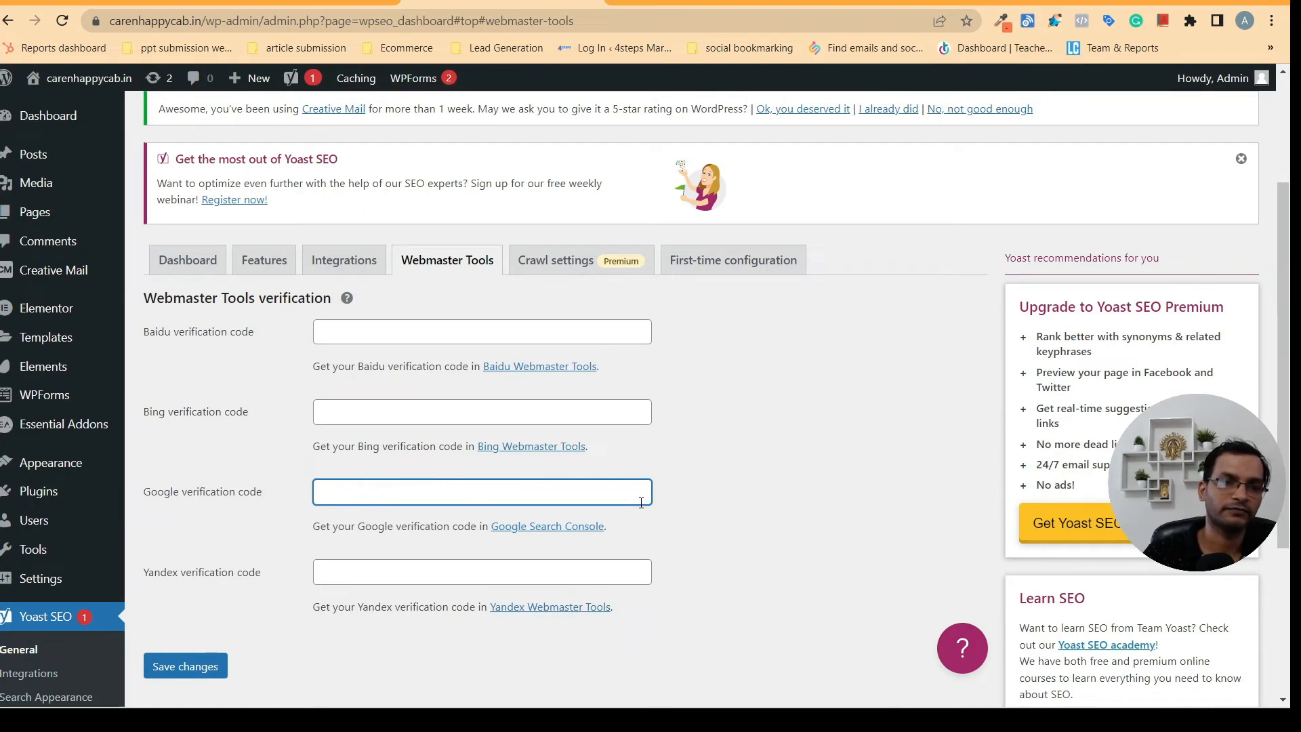
click(195, 663)
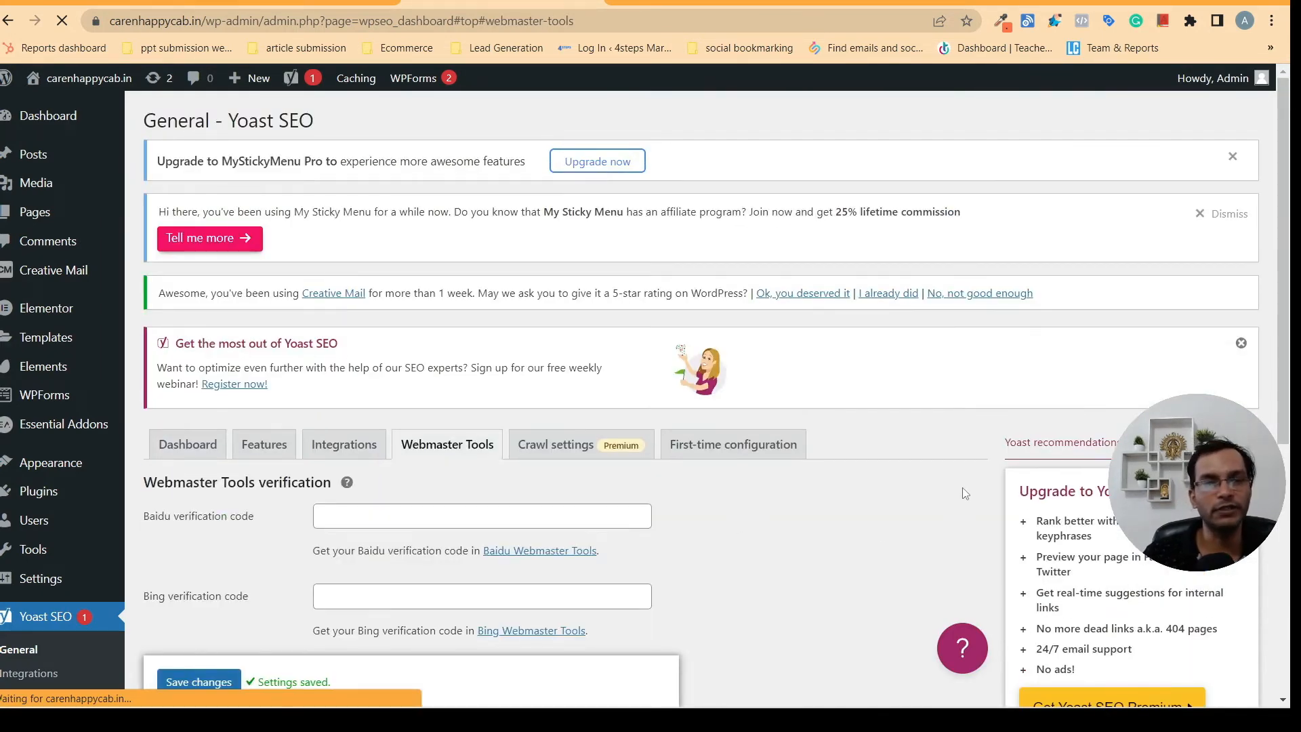
scroll(964, 493, down, 3)
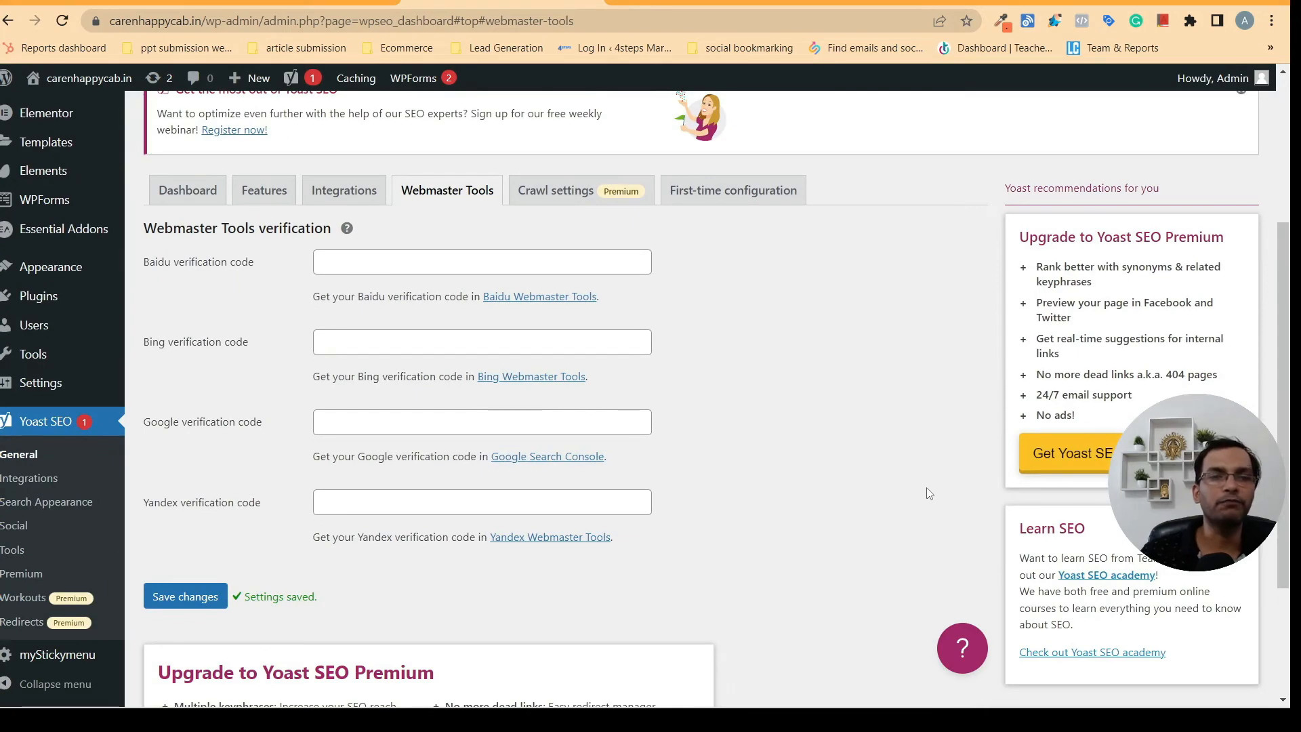
scroll(928, 481, down, 3)
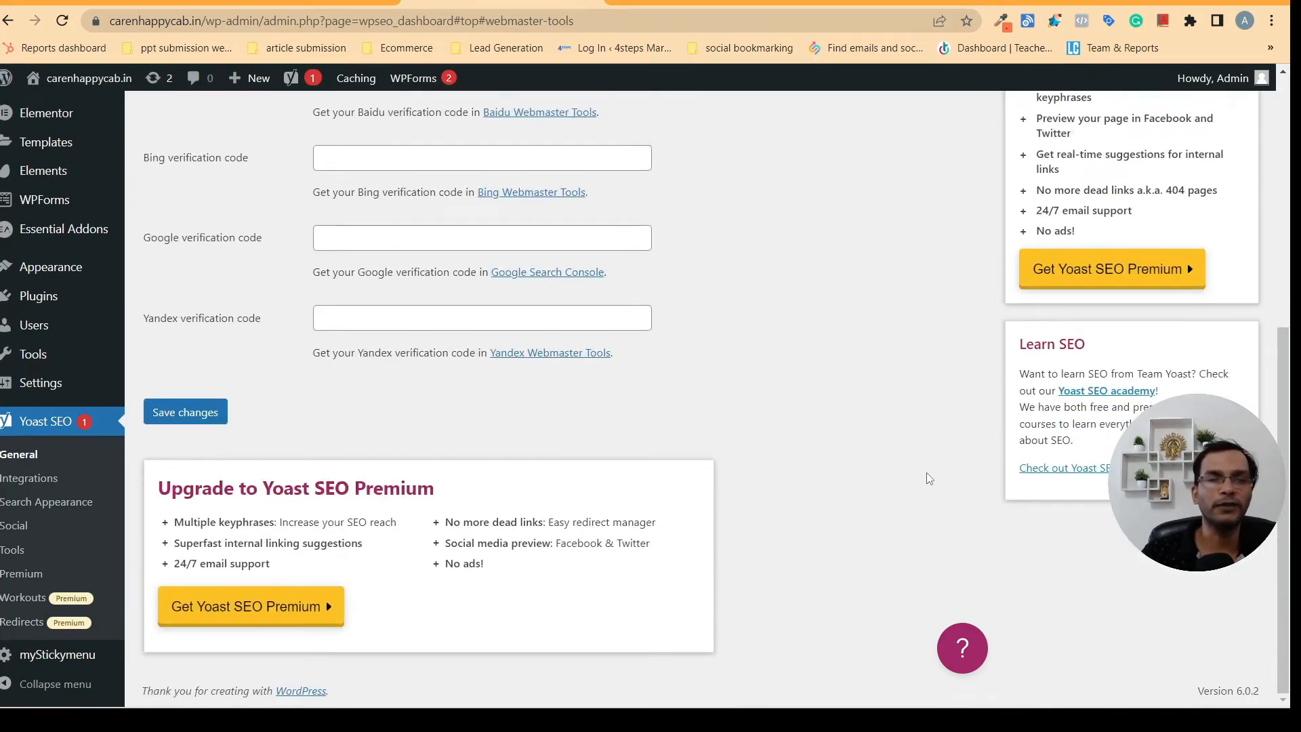
scroll(928, 478, up, 3)
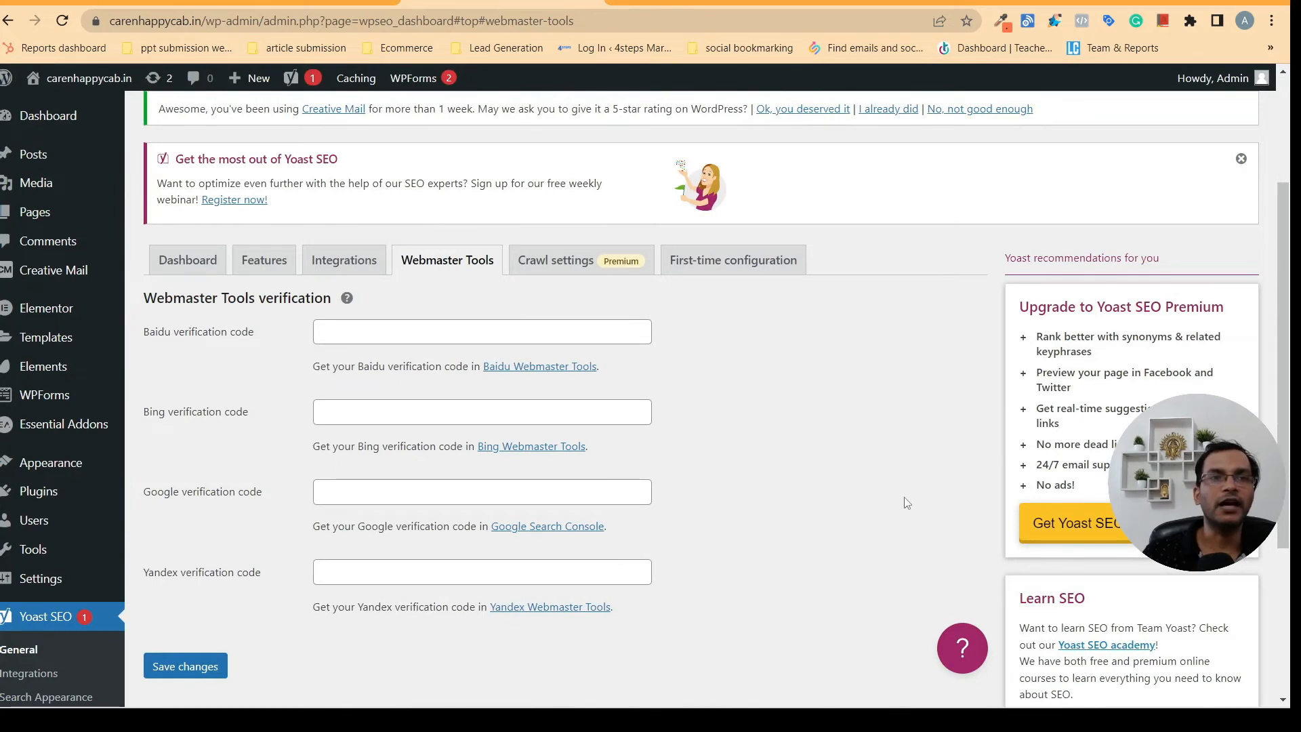
Open the Home page from the list of all pages for editing in a new browser tab and dismiss the block editor welcome guide
mouse_move(44, 215)
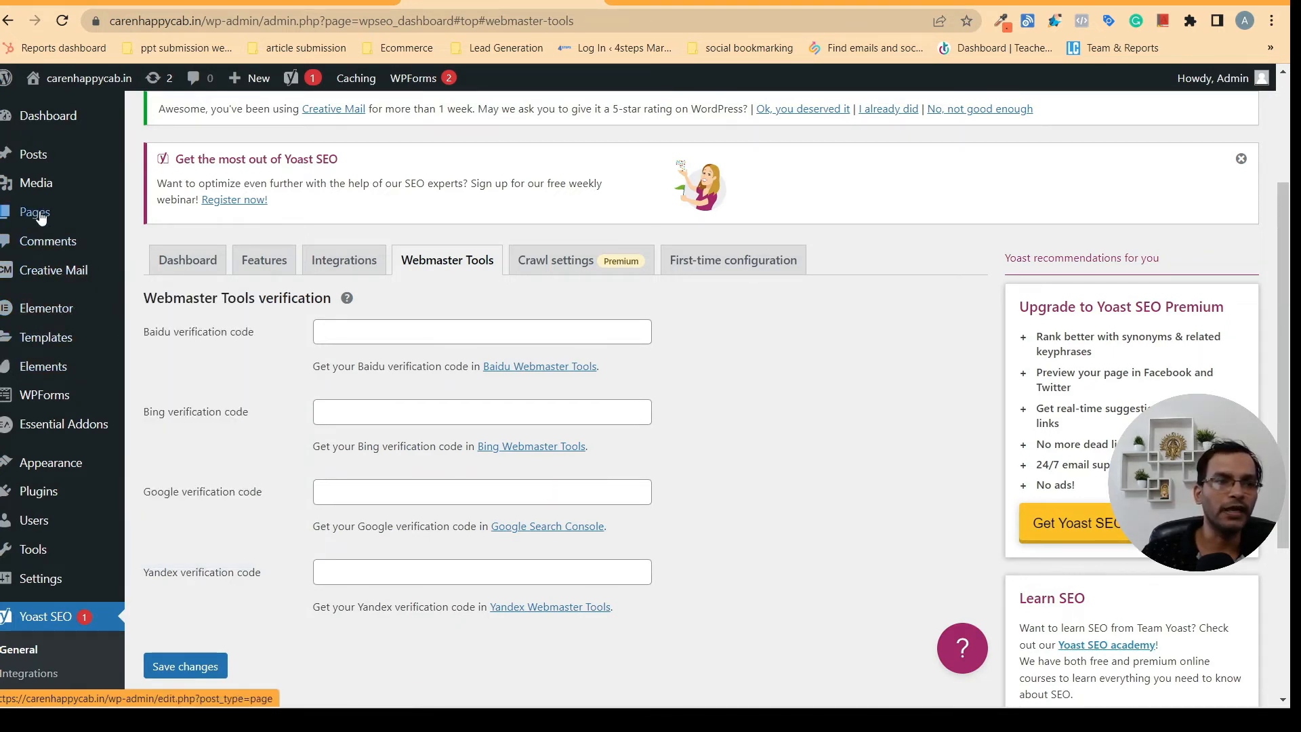
click(149, 218)
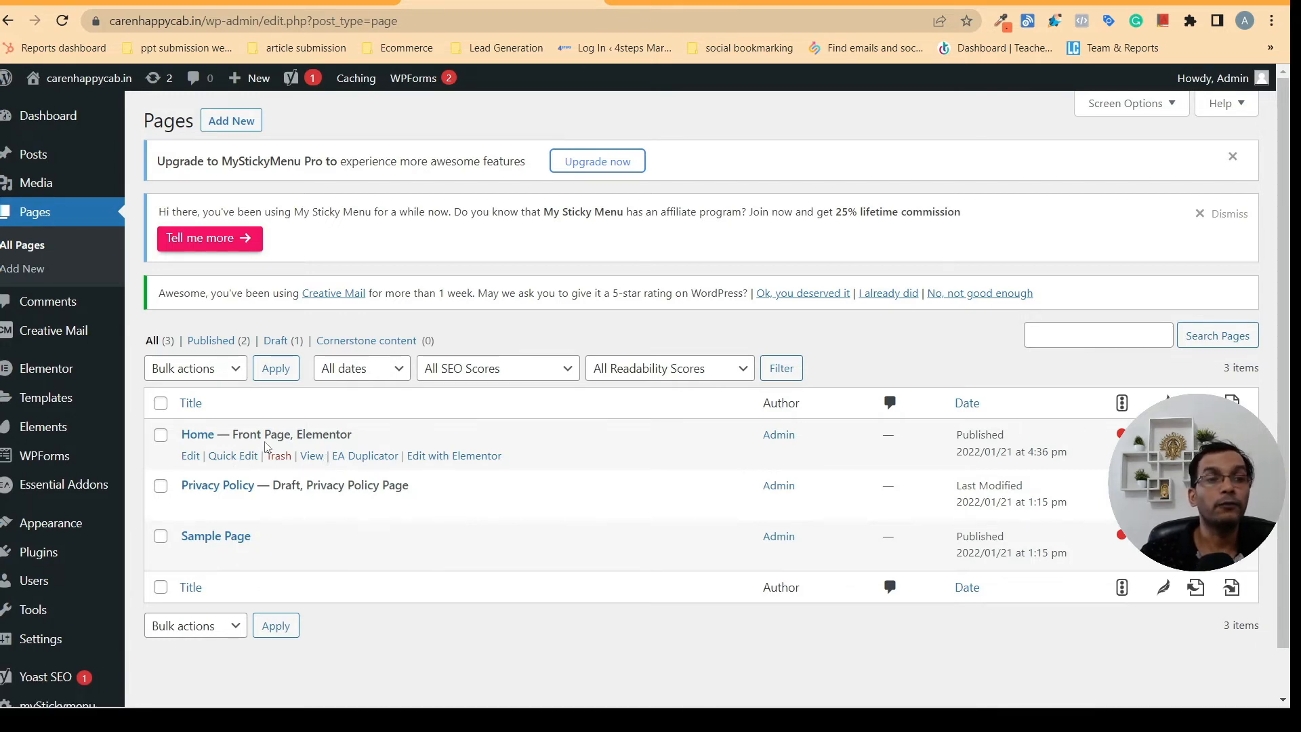
right_click(188, 463)
click(230, 474)
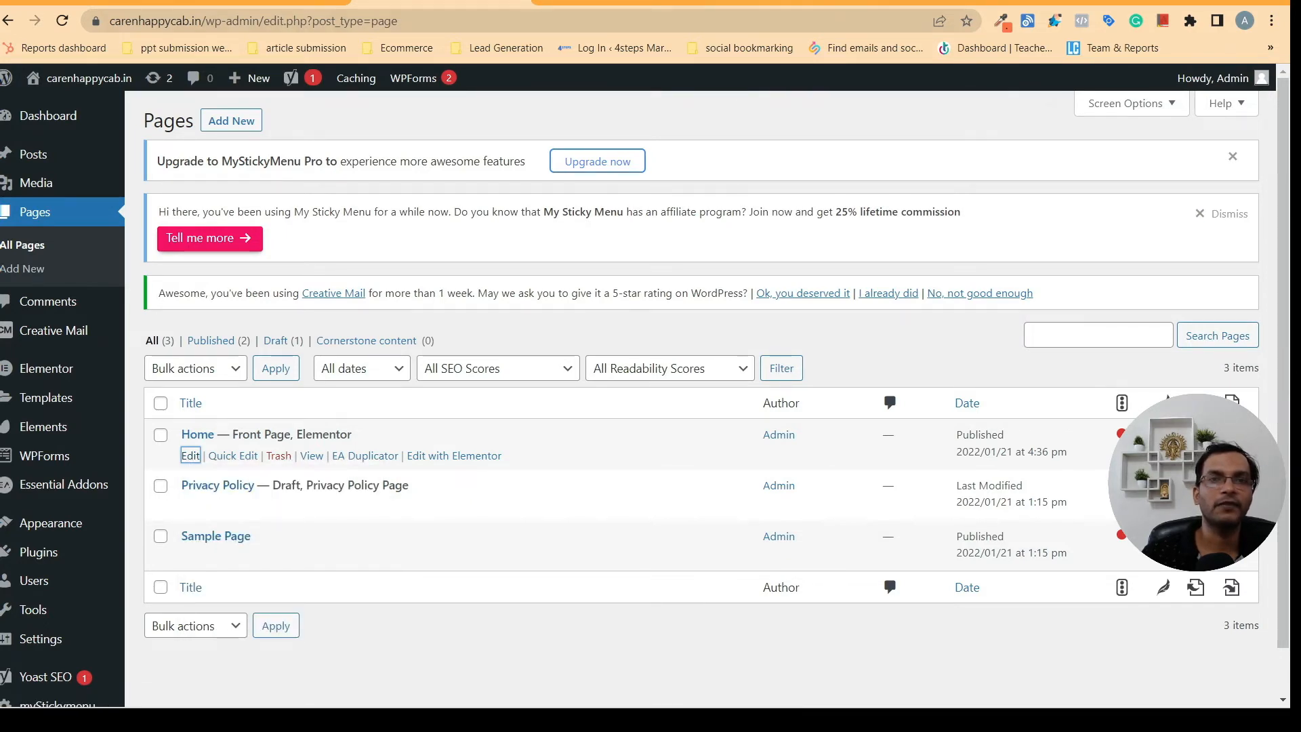
click(759, 3)
click(759, 3)
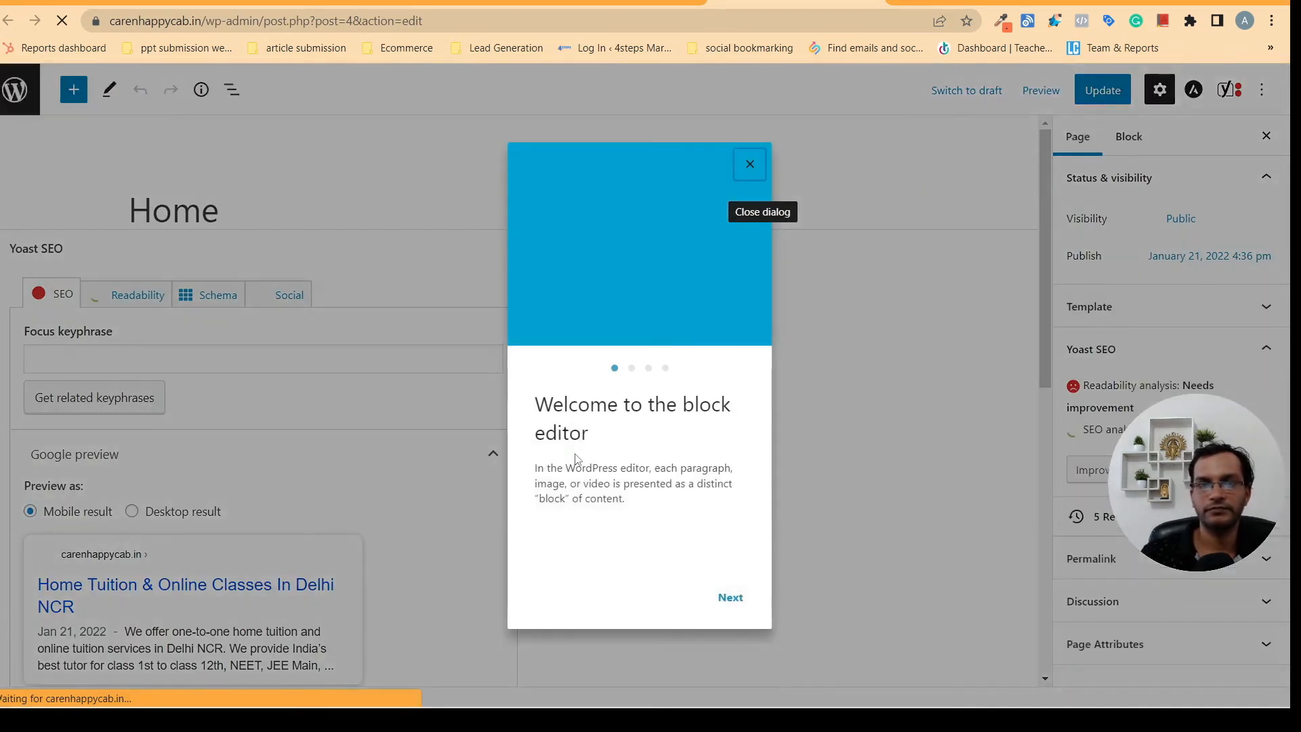
click(746, 169)
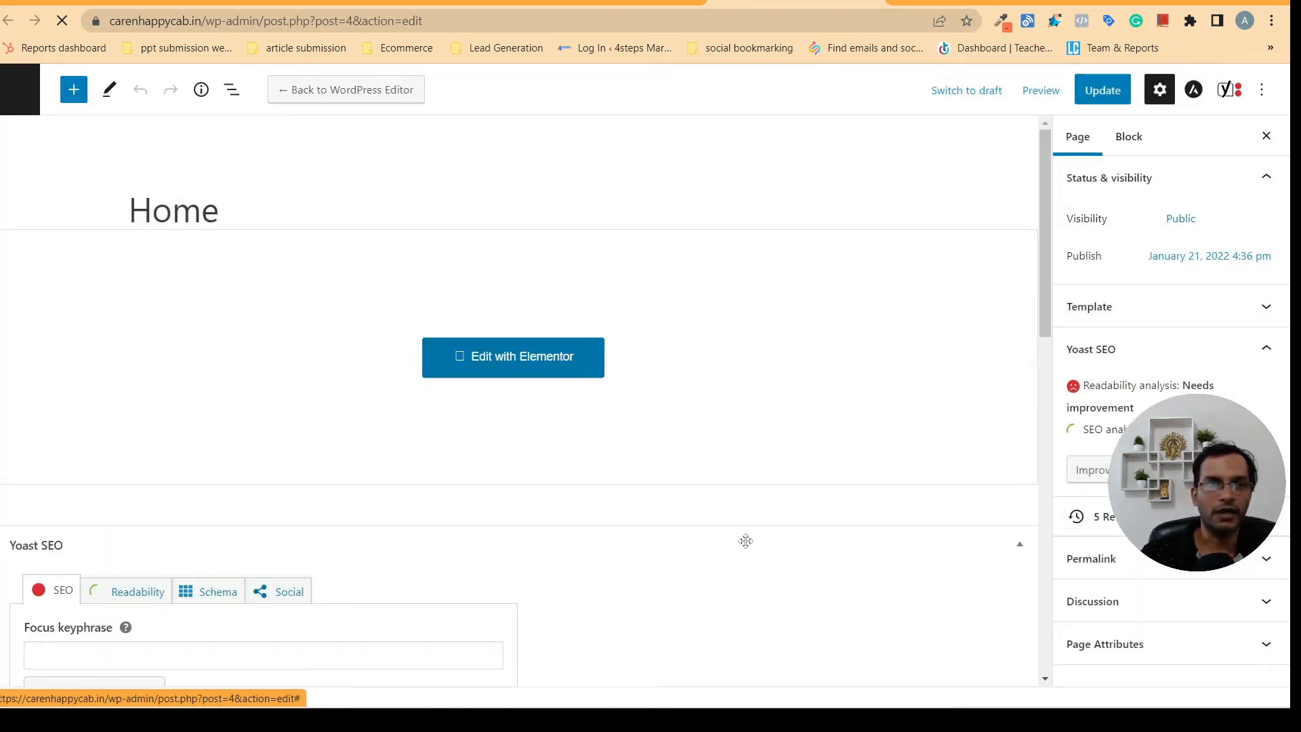
Replace the Home page's SEO title in the Yoast SEO section with "best cab service provider in Delhi"
scroll(816, 580, down, 8)
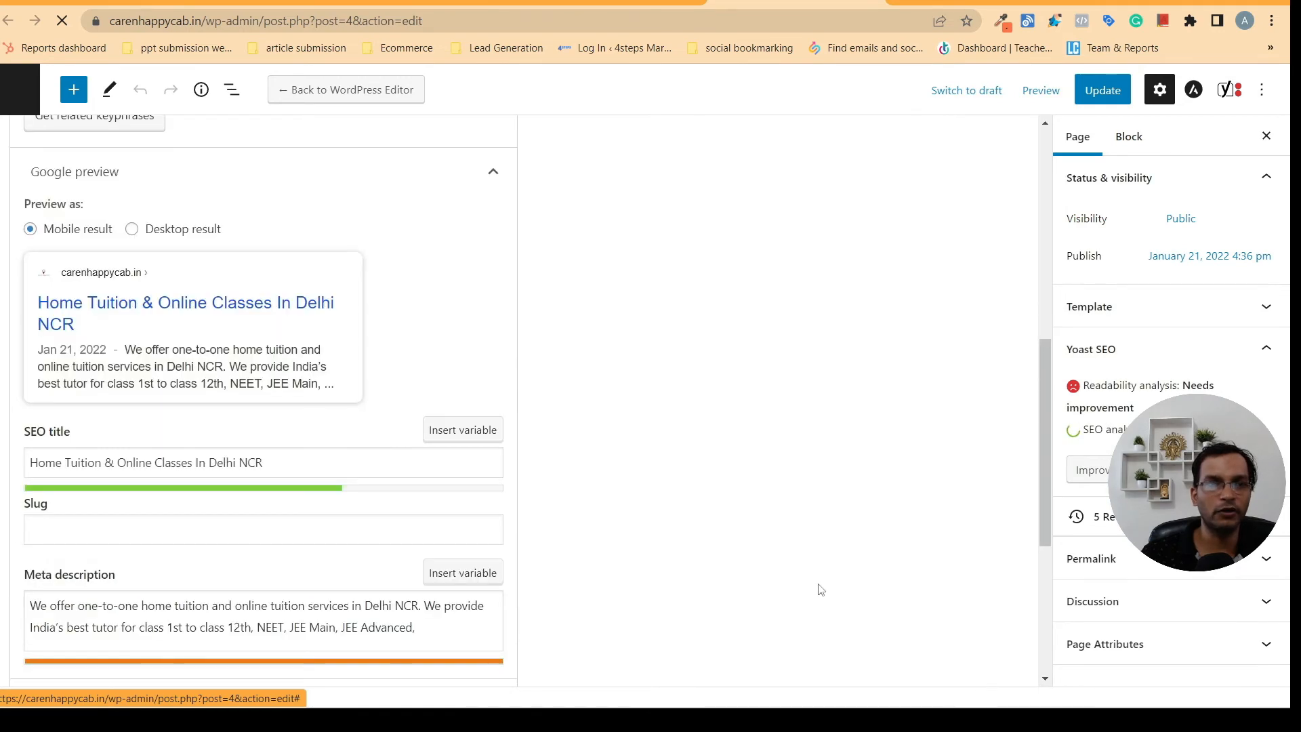
click(349, 472)
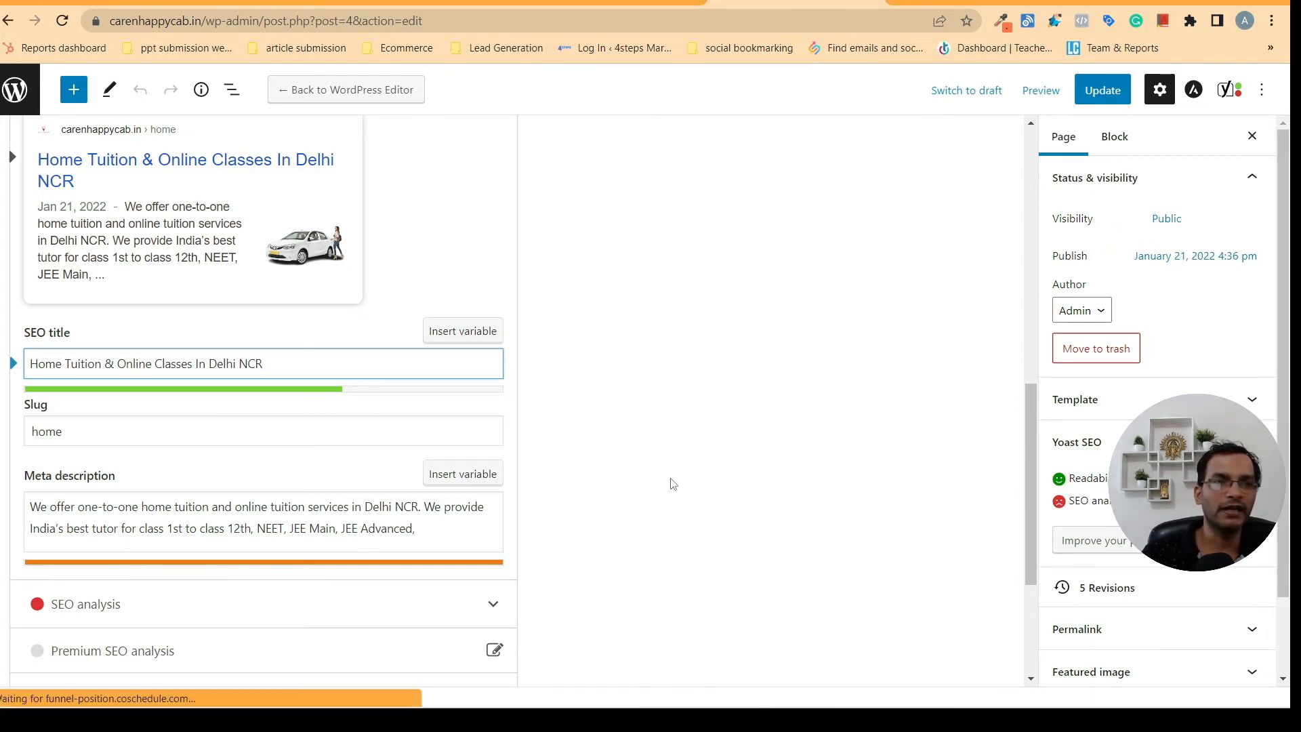
scroll(673, 483, up, 4)
scroll(672, 483, down, 4)
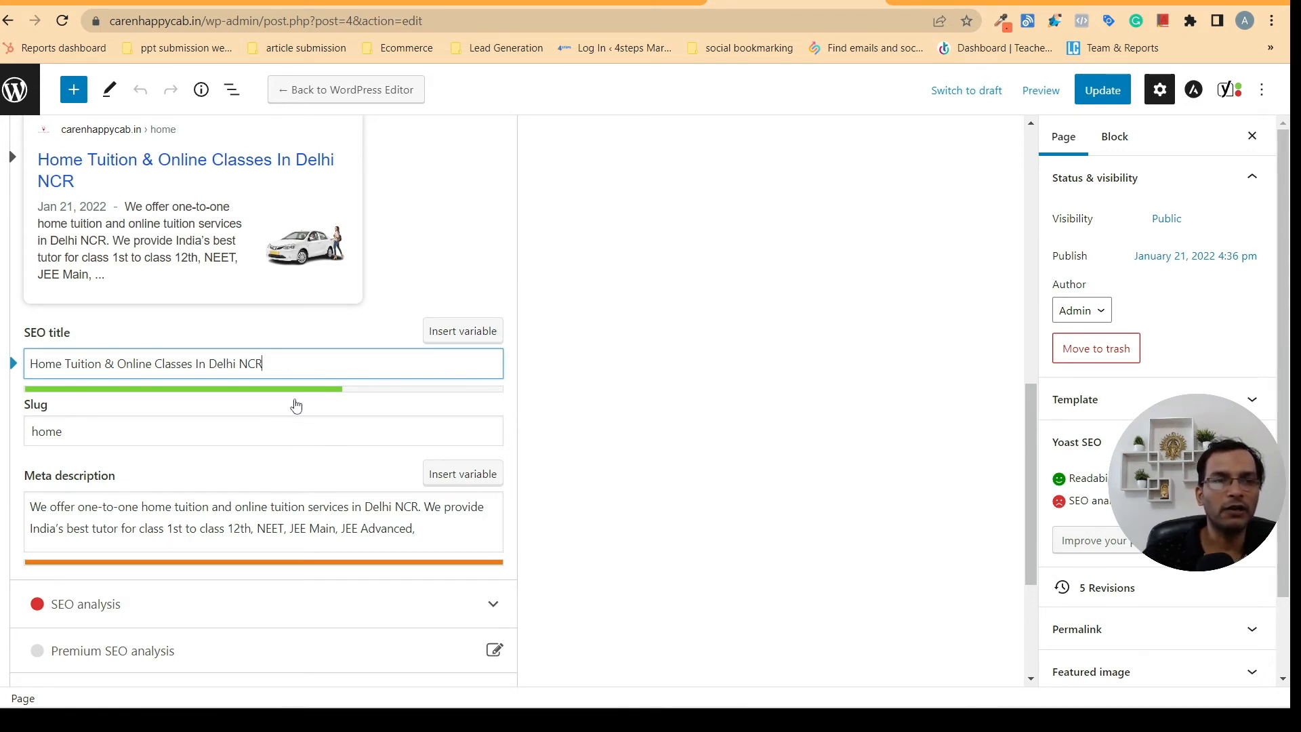
key(BackSpace)
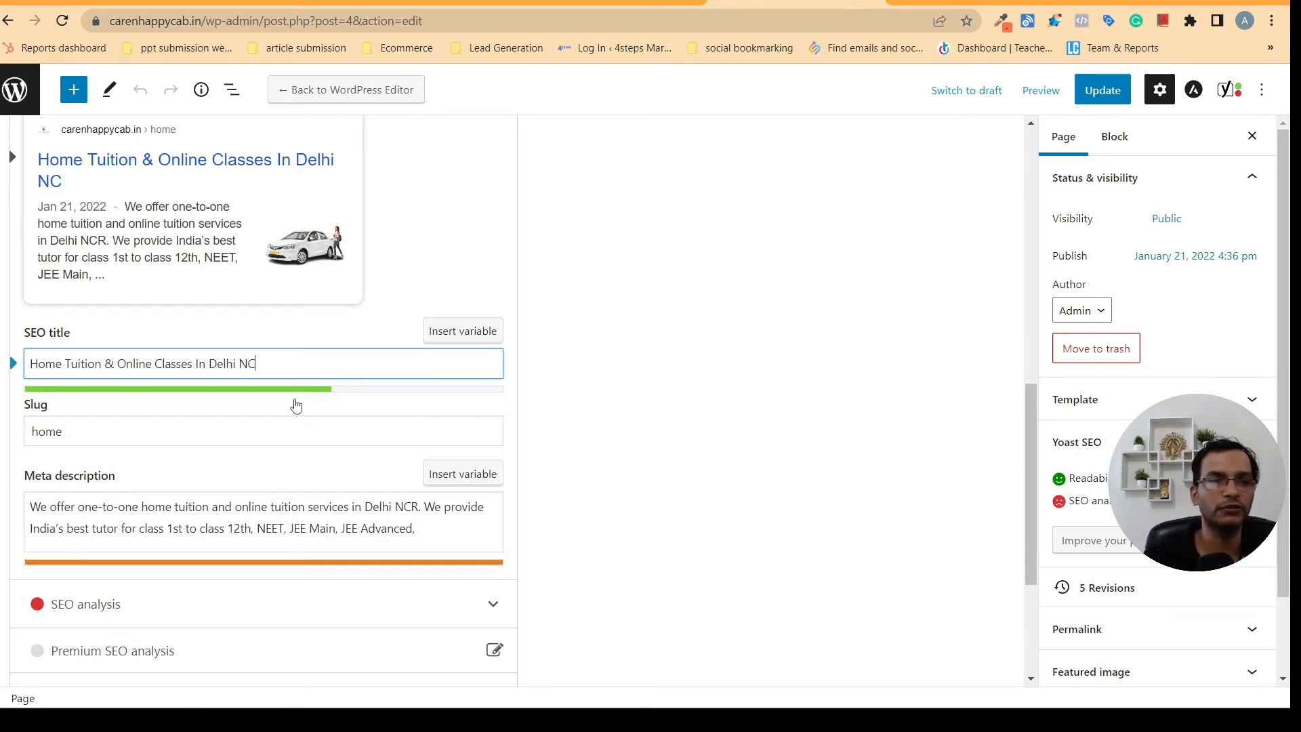
key(ctrl+a)
key(BackSpace)
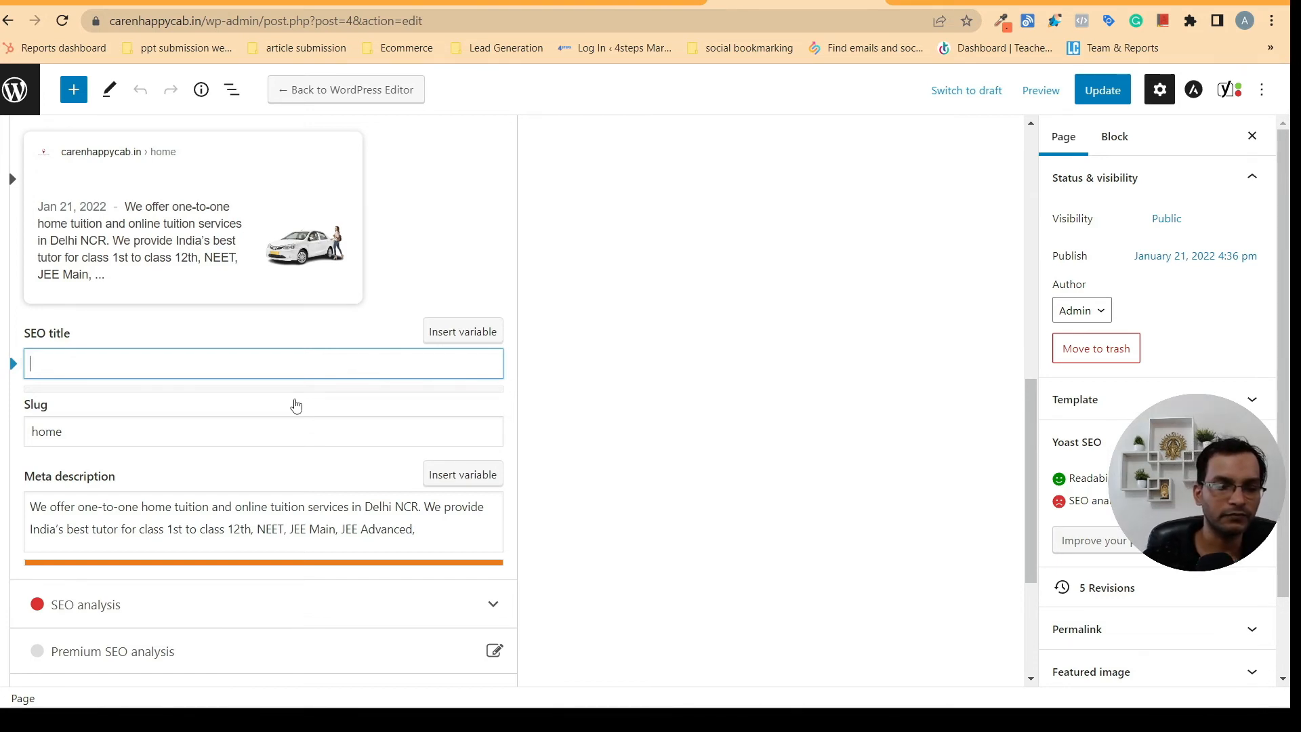
text(best)
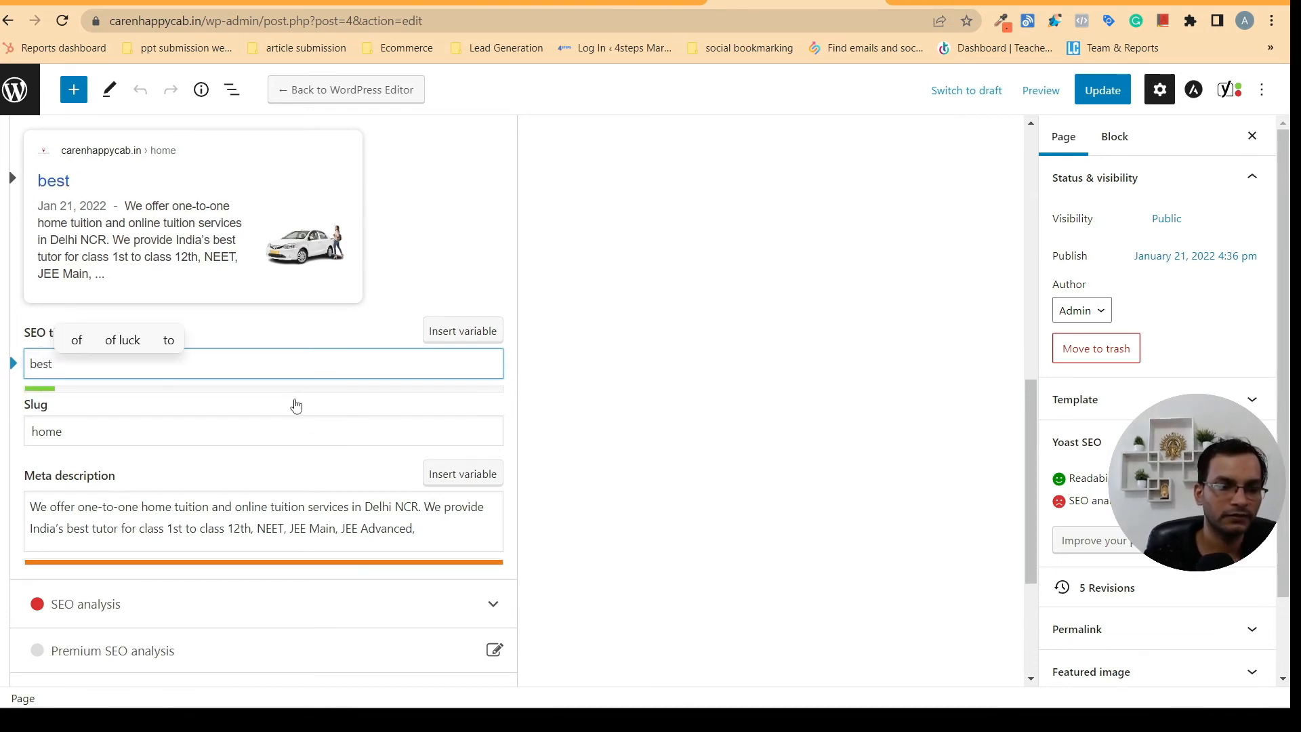
text( cab s)
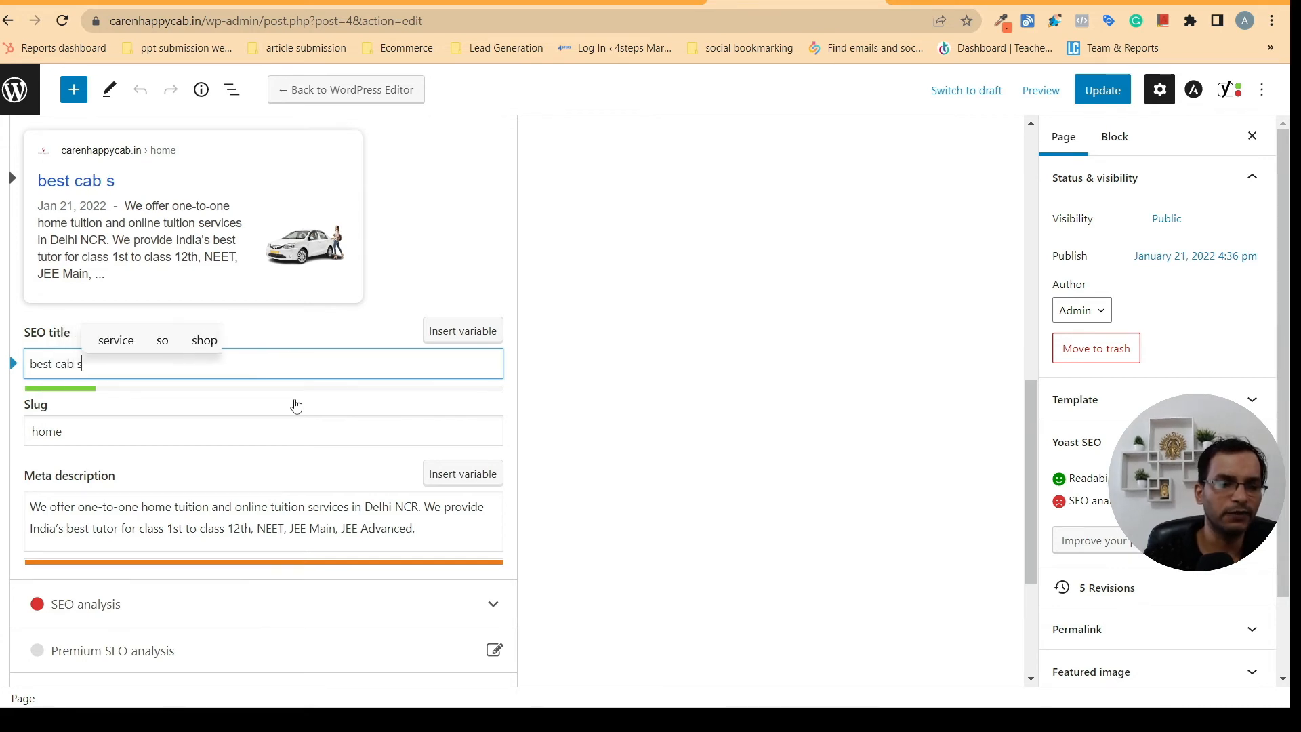
text(ervic)
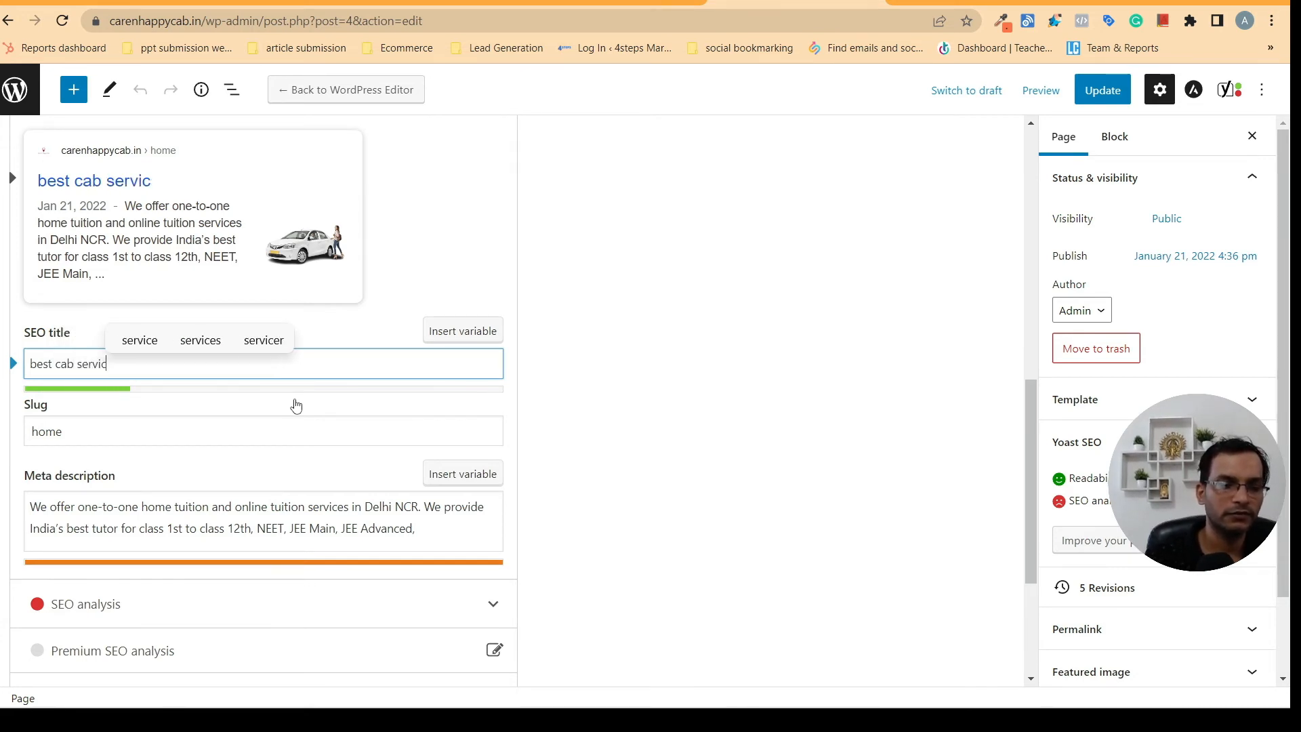
text(es)
key(BackSpace)
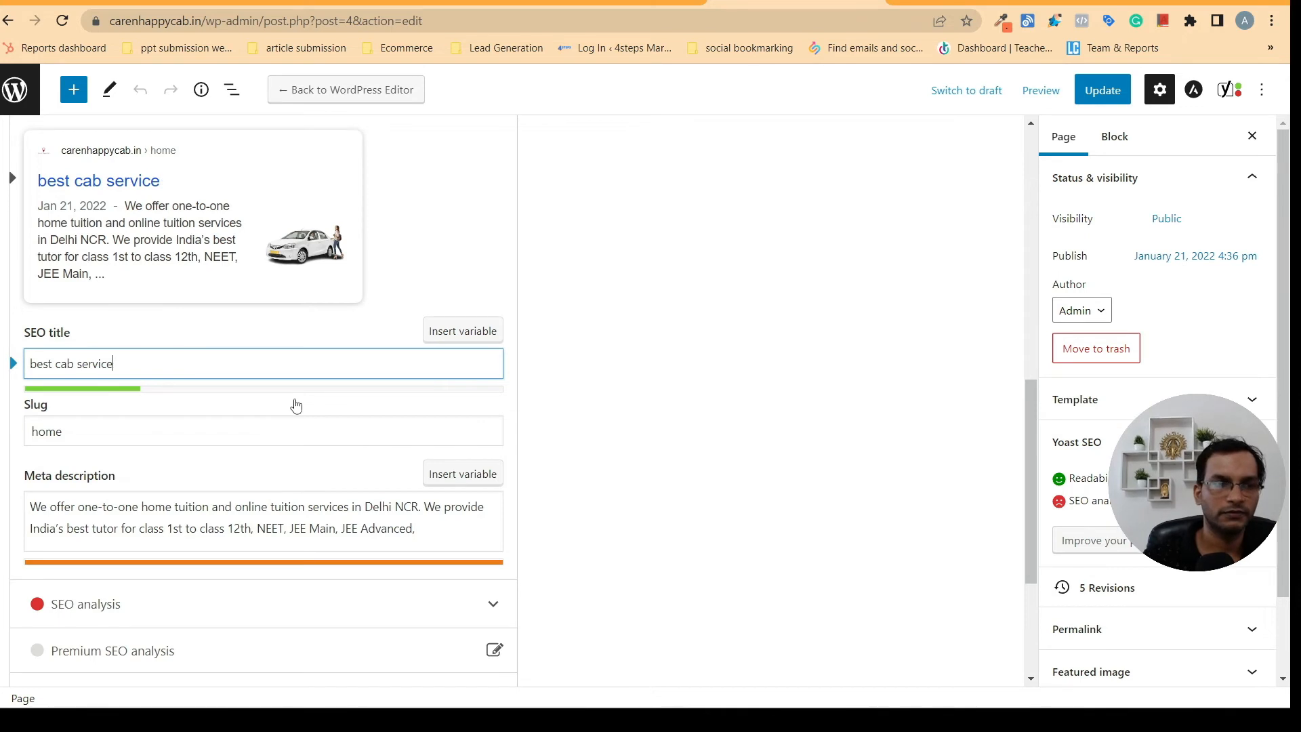
text(p)
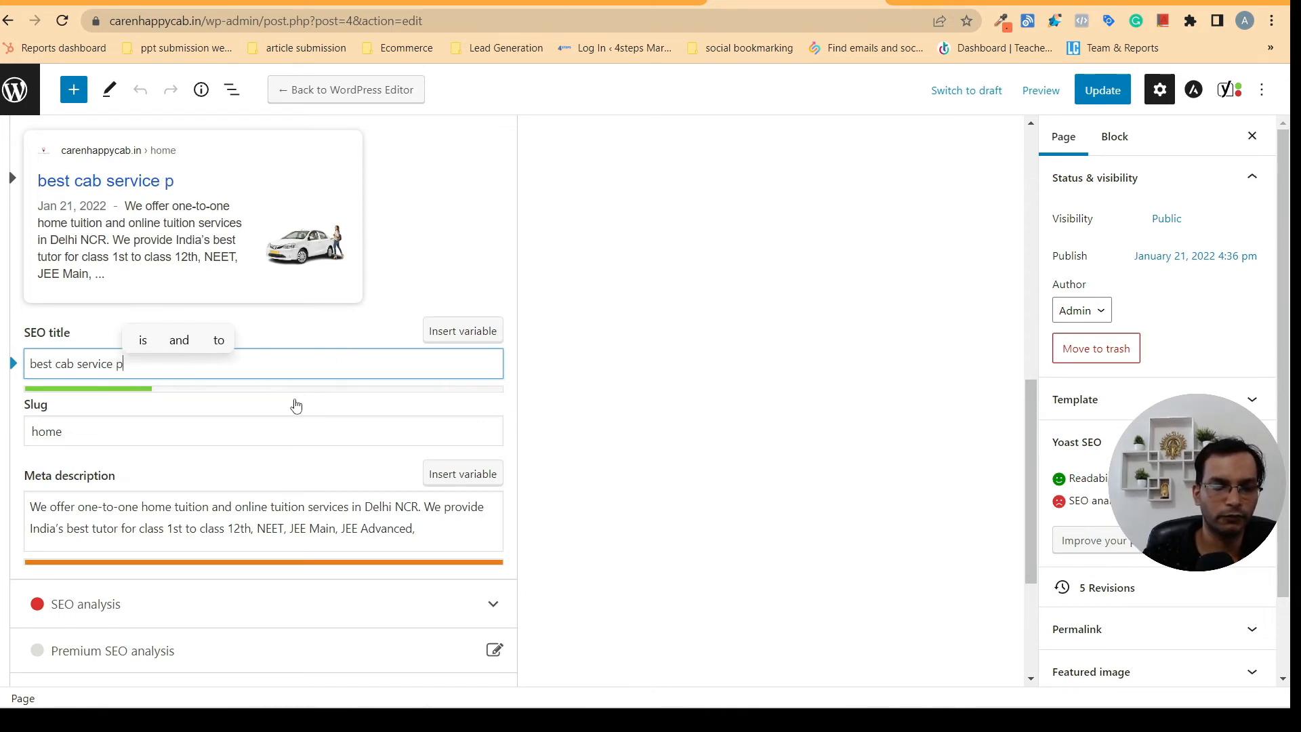
text(rovi)
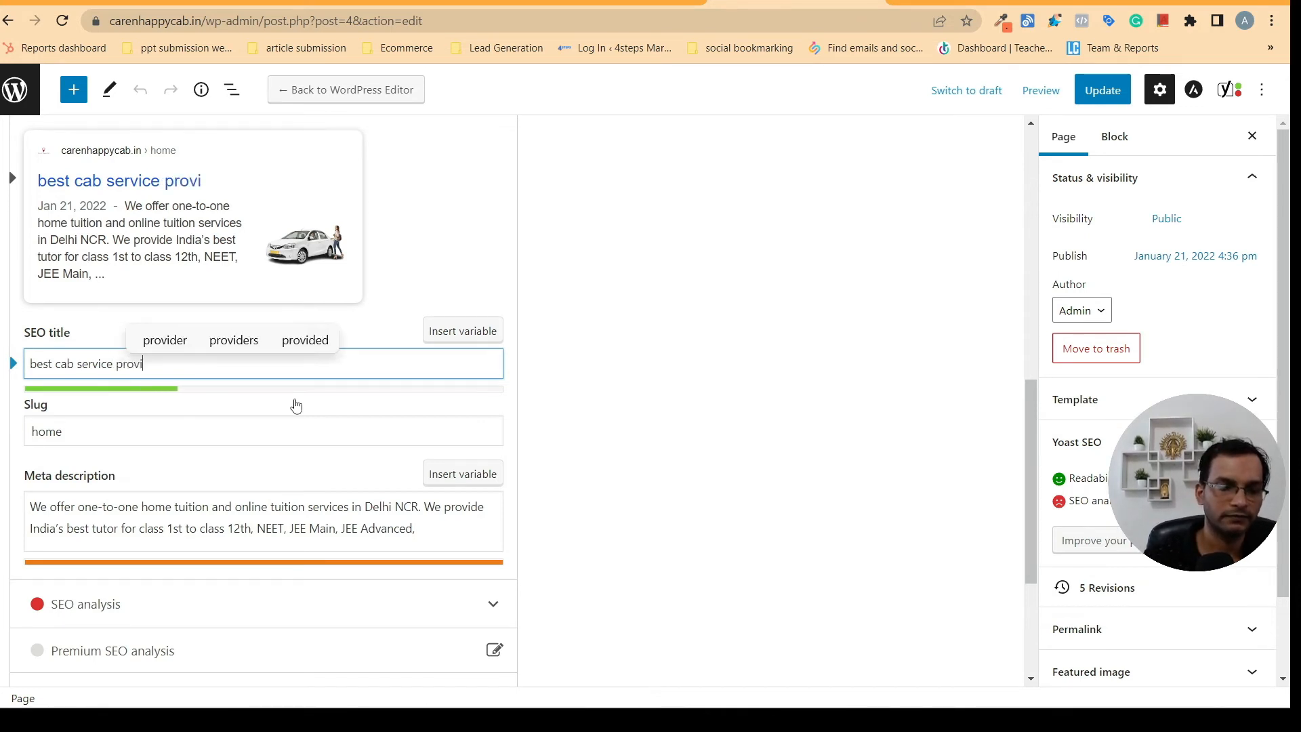
text(der in)
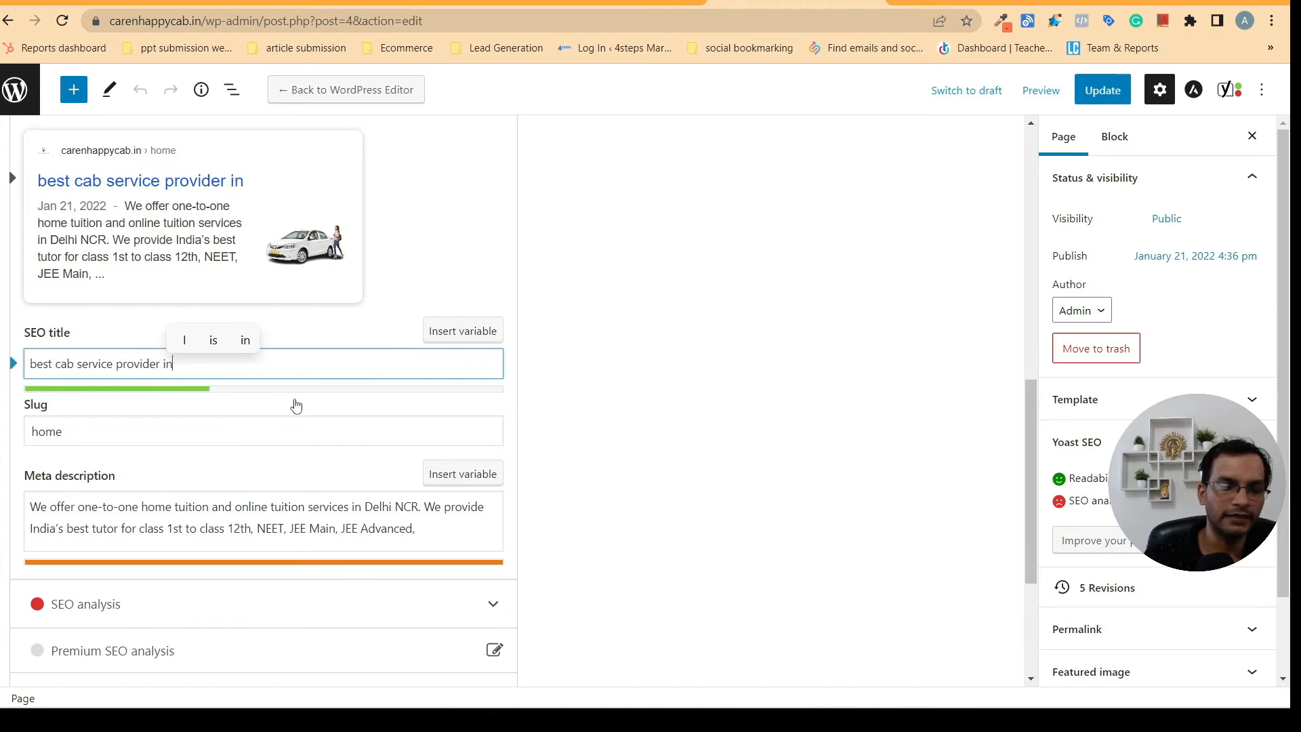
text( delhi)
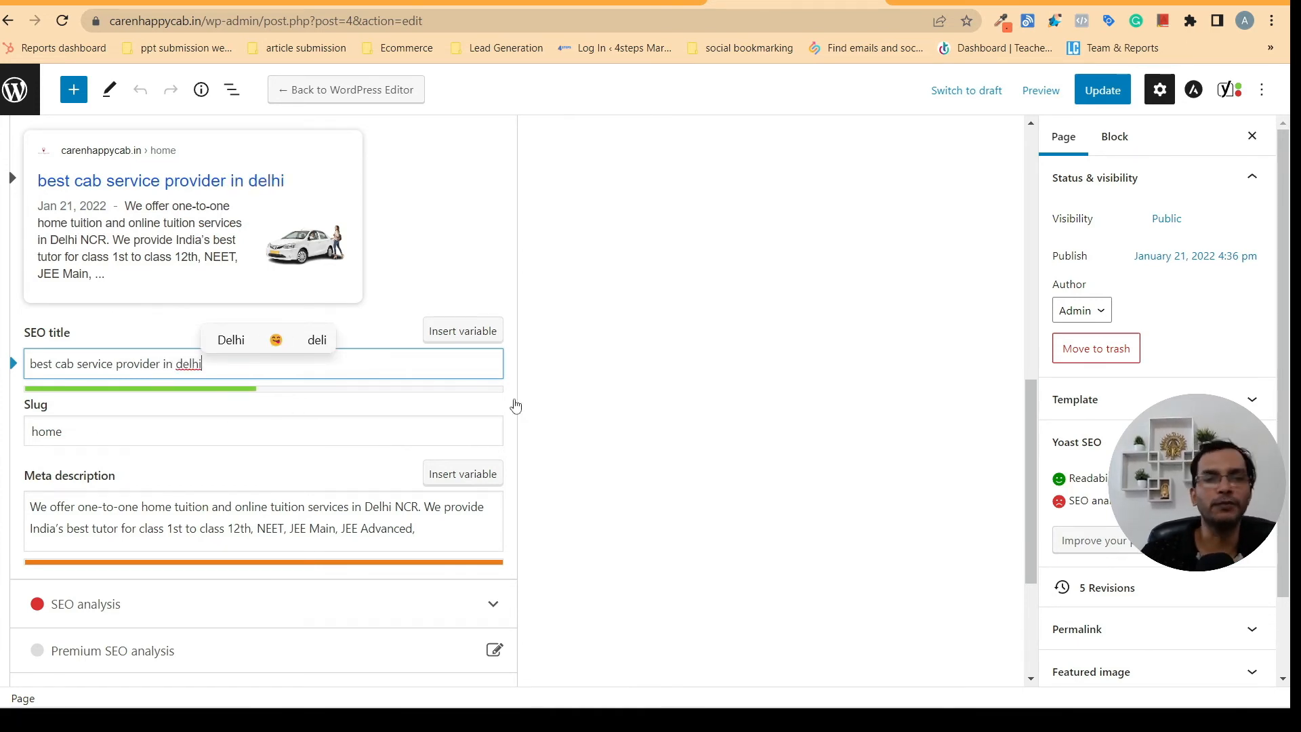
click(642, 336)
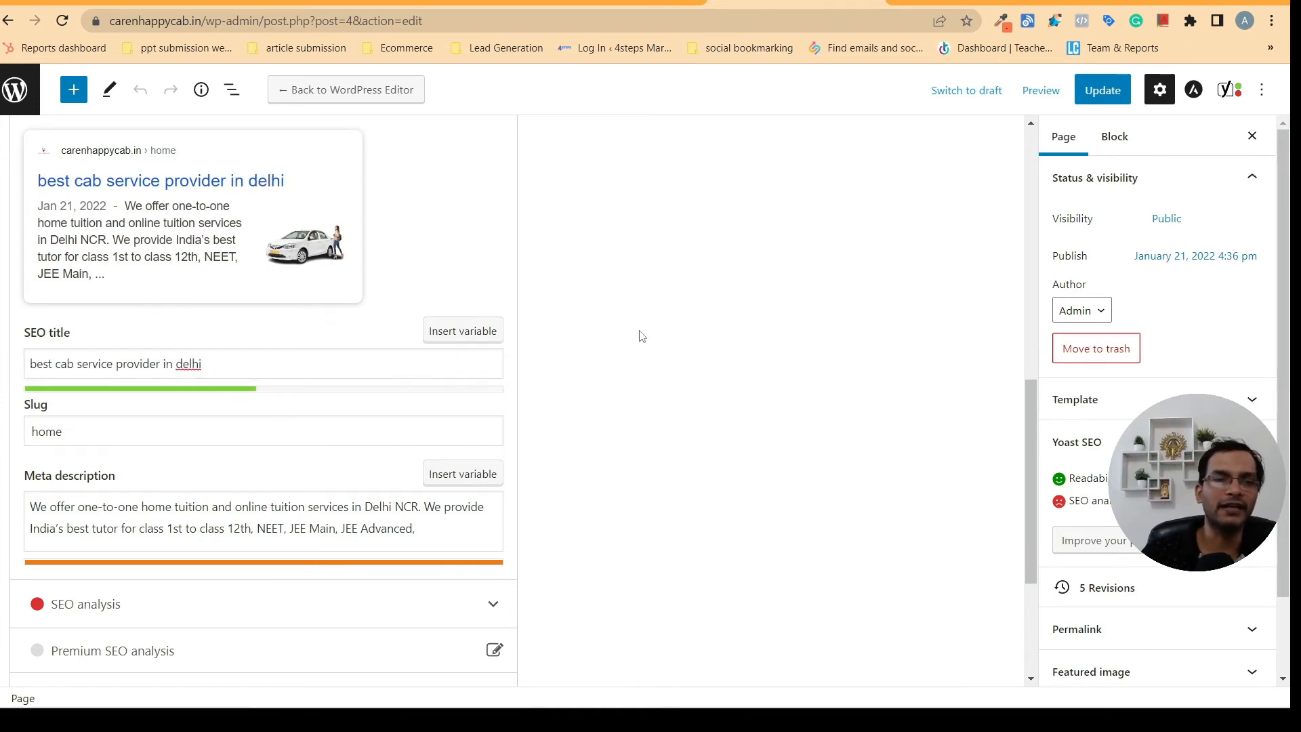
right_click(188, 361)
click(226, 372)
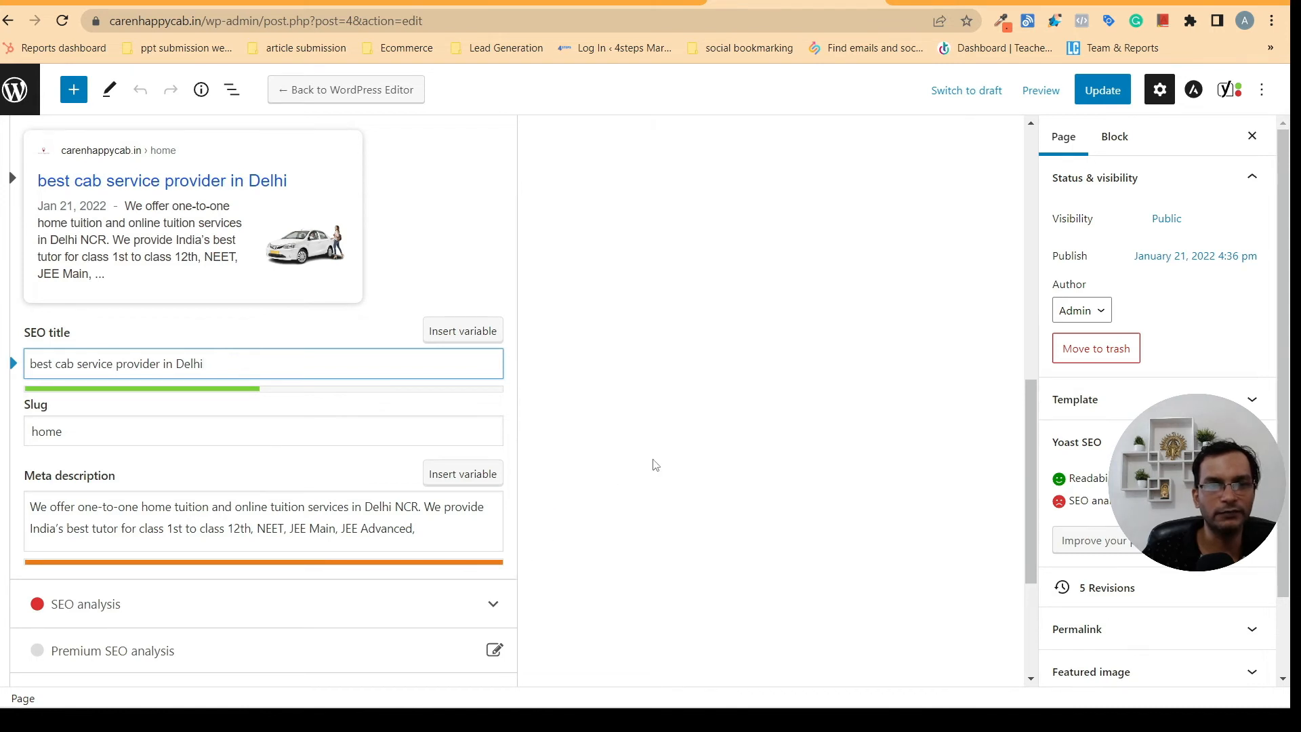
Review the readability analysis results for the Home page in the Yoast SEO section
scroll(792, 431, up, 4)
scroll(791, 431, up, 1)
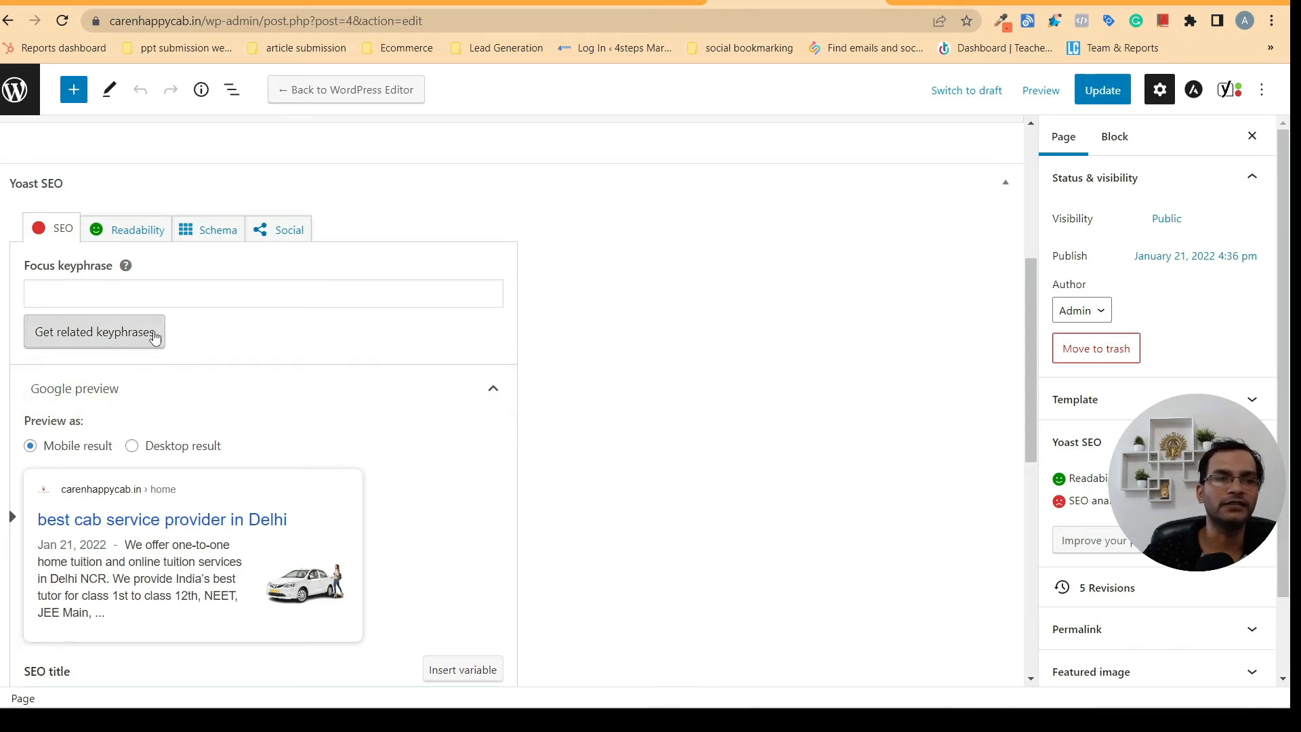
click(139, 230)
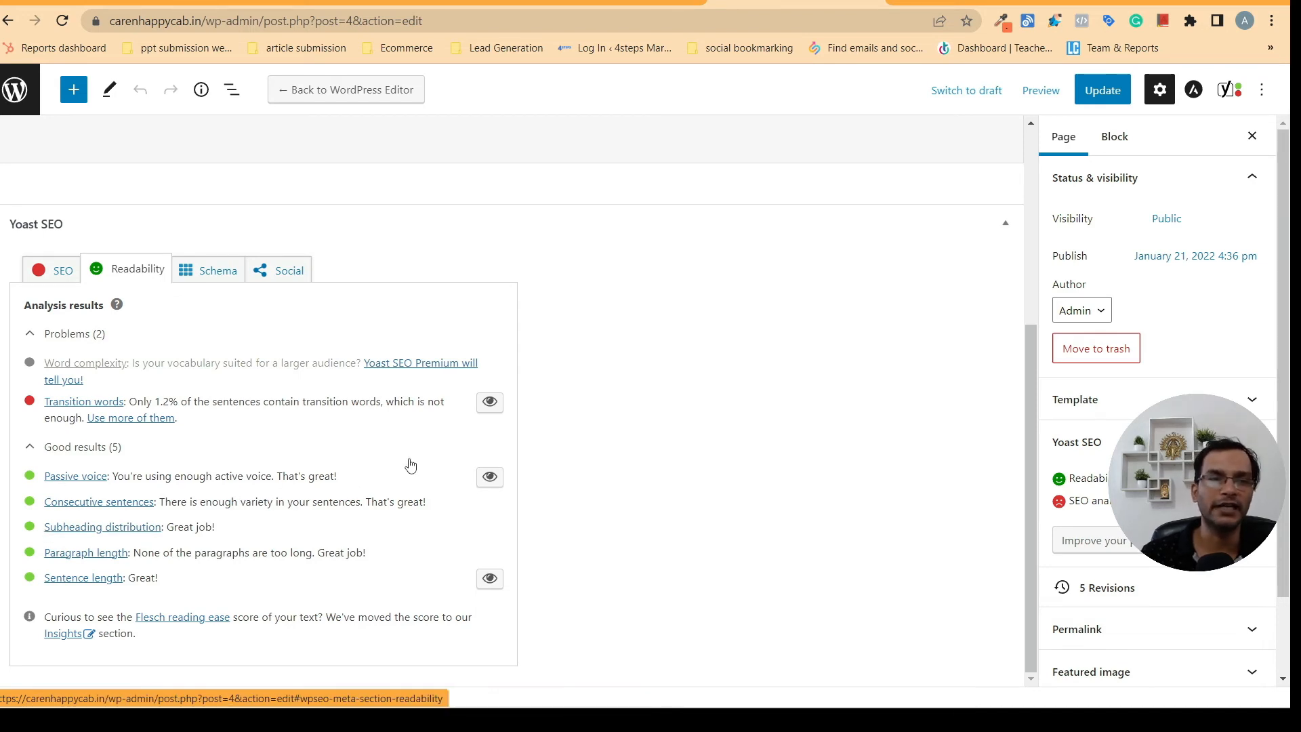
Return to the Home page's SEO settings and examine the problems, improvements and good results in the expanded SEO analysis
click(60, 270)
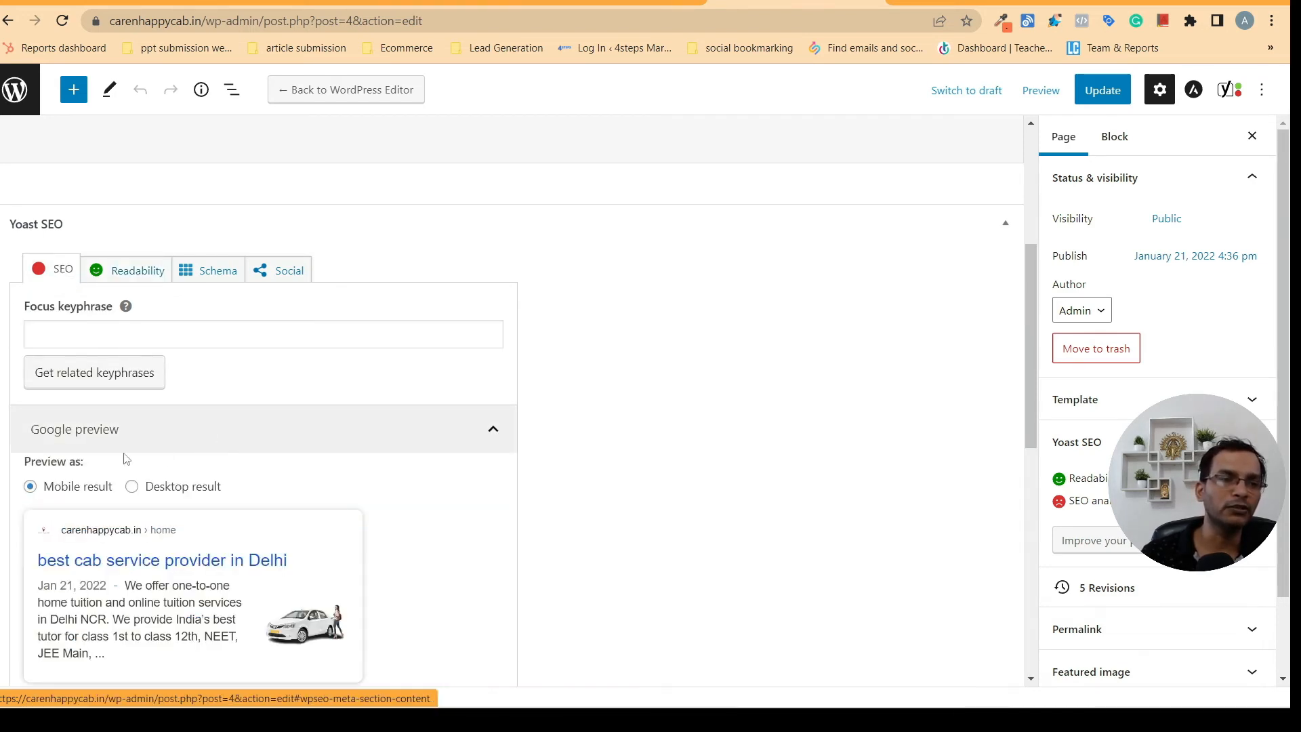
scroll(684, 527, down, 8)
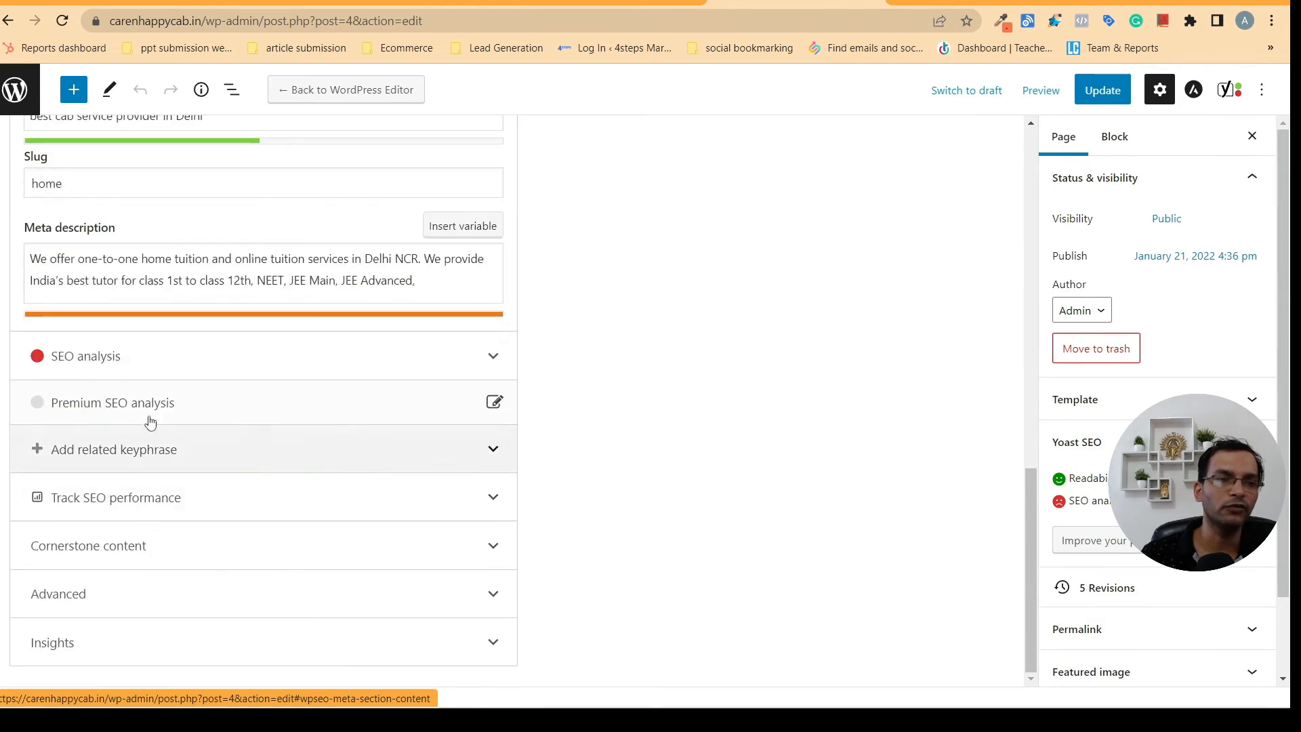
click(415, 366)
scroll(651, 434, down, 4)
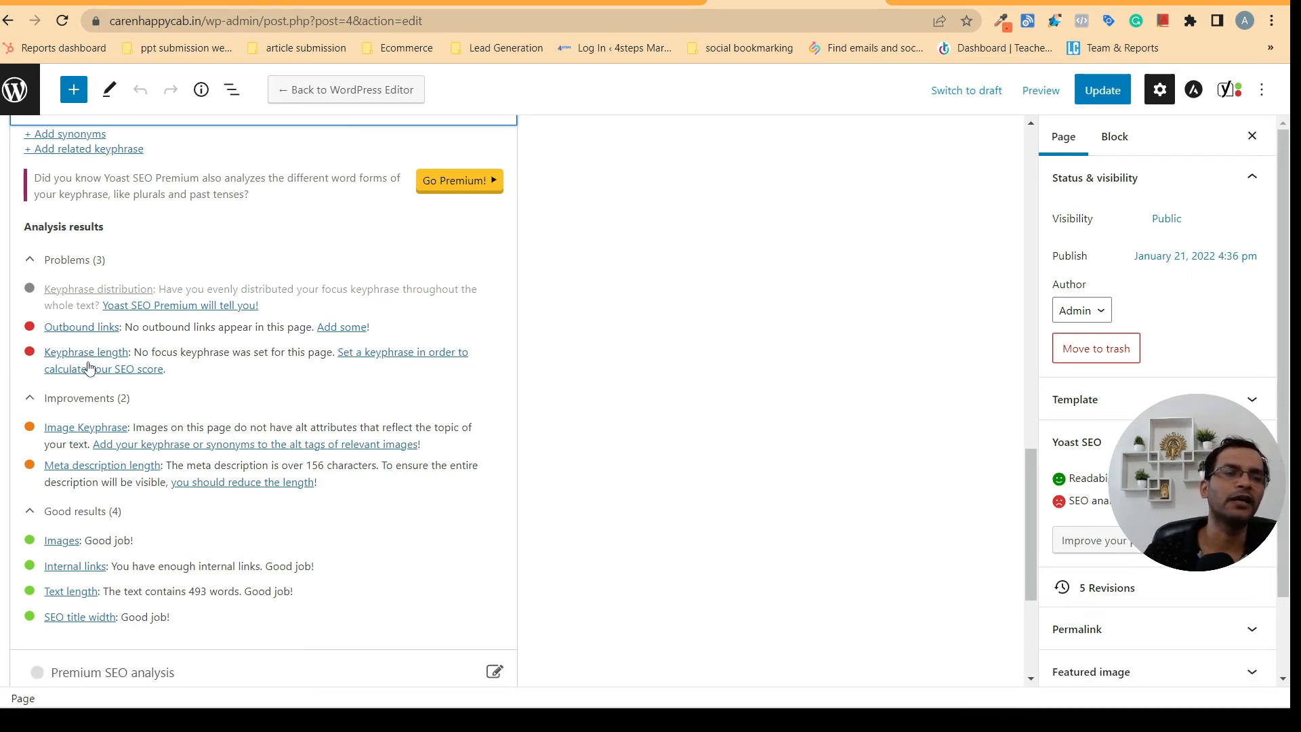
scroll(250, 357, up, 4)
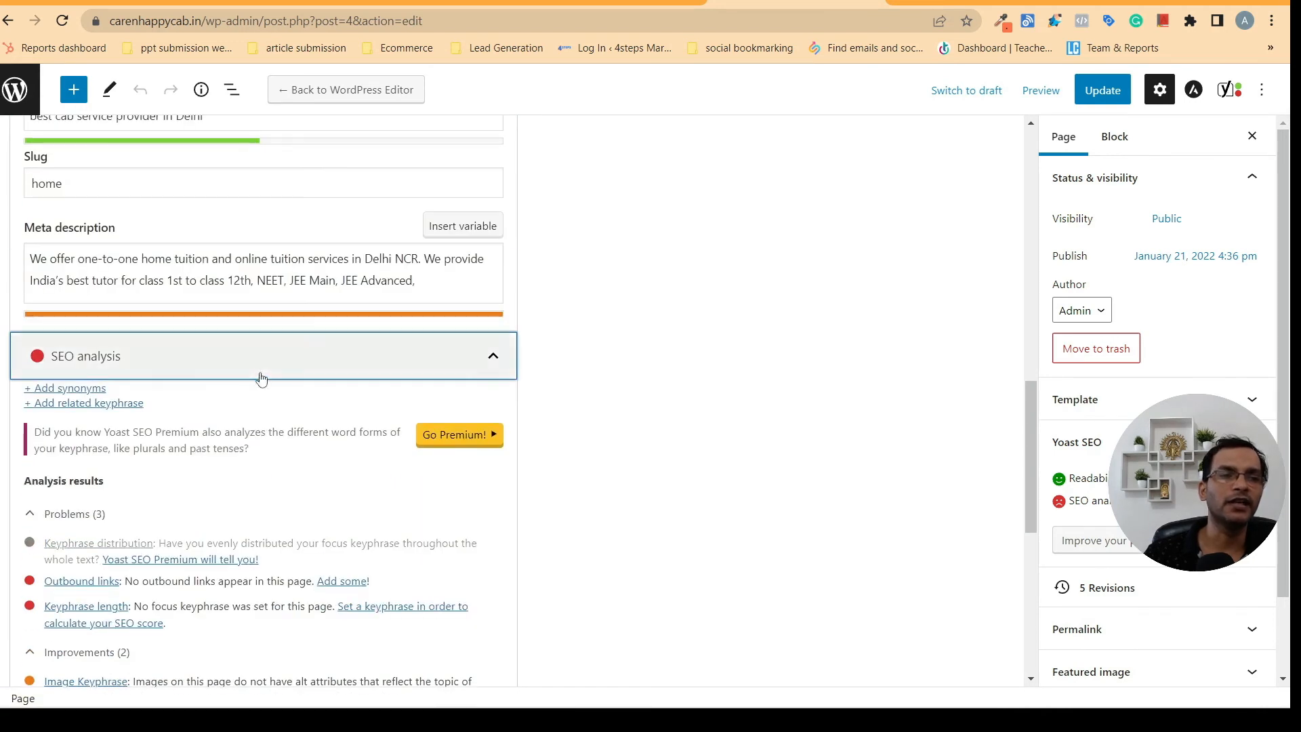
Review the Home page's SEO analysis problems, improvements and good results against its SEO title, slug and meta description
scroll(156, 302, up, 3)
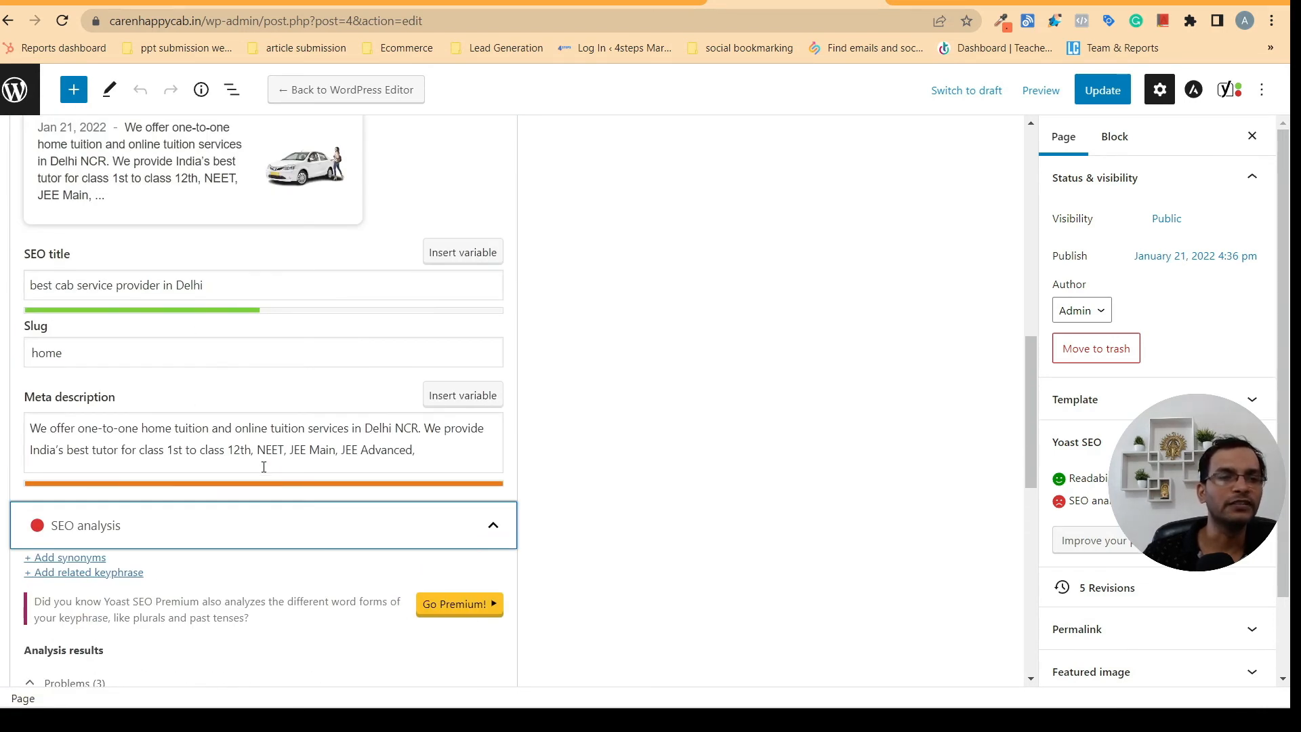
scroll(691, 395, down, 5)
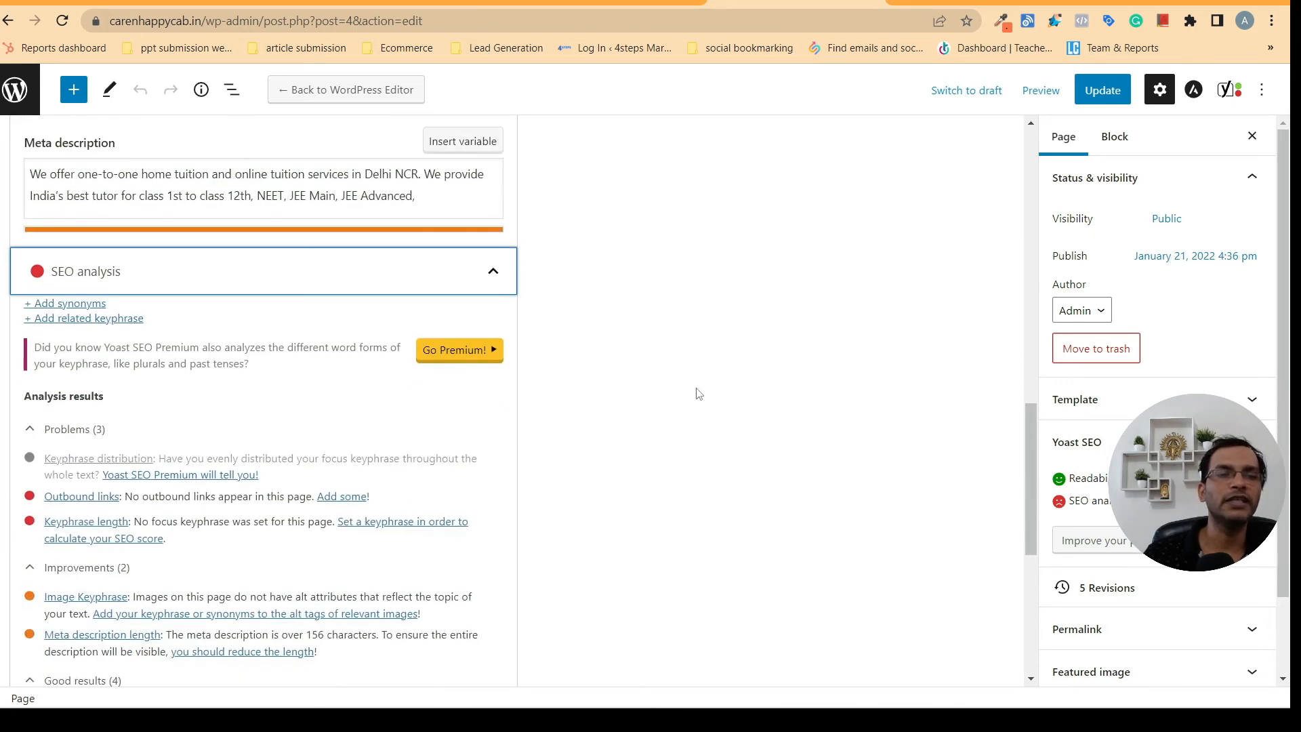
scroll(528, 489, down, 3)
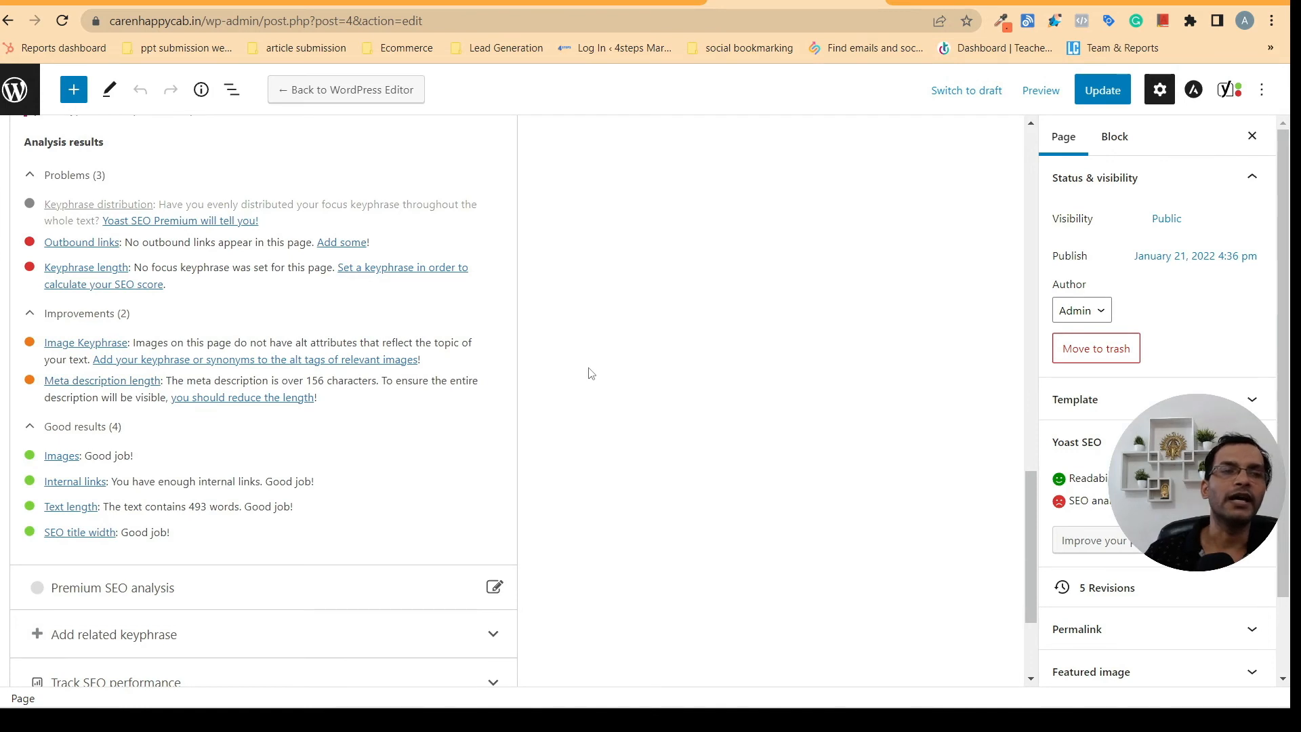
scroll(403, 252, up, 5)
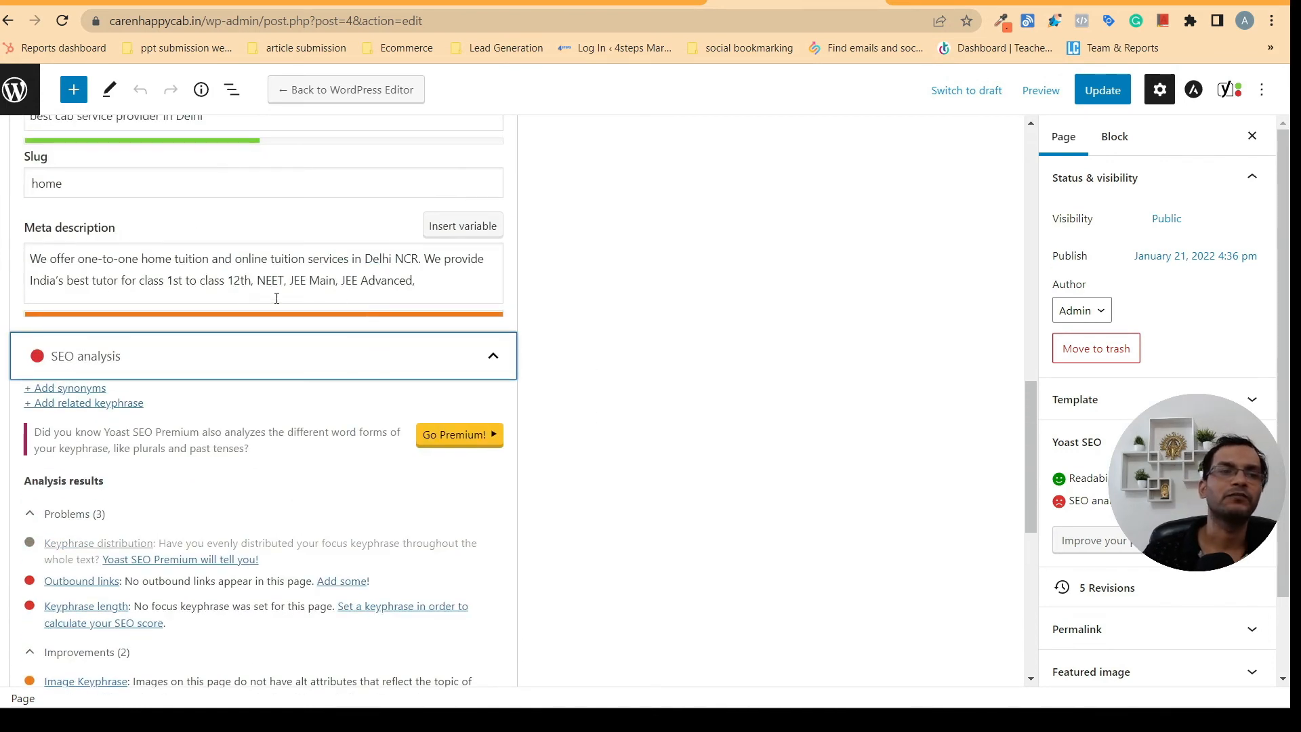
scroll(277, 298, up, 3)
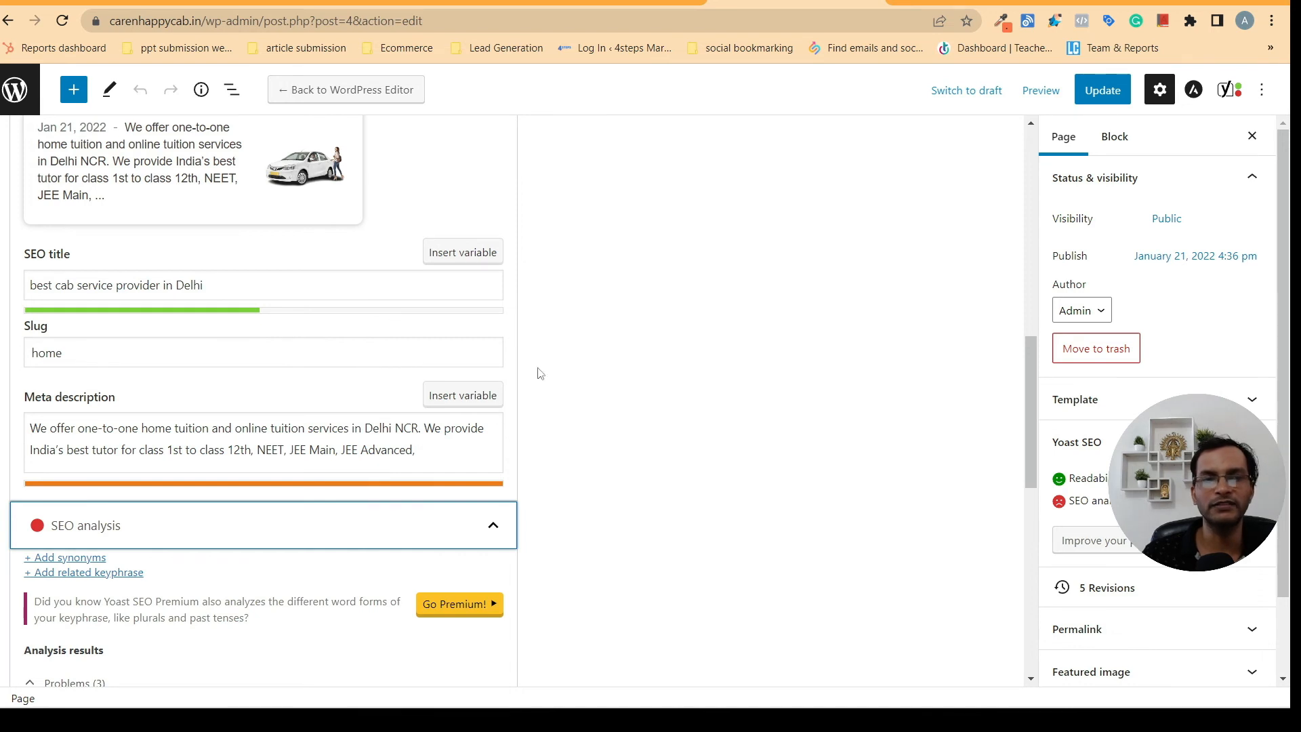
scroll(540, 373, up, 3)
scroll(508, 405, down, 5)
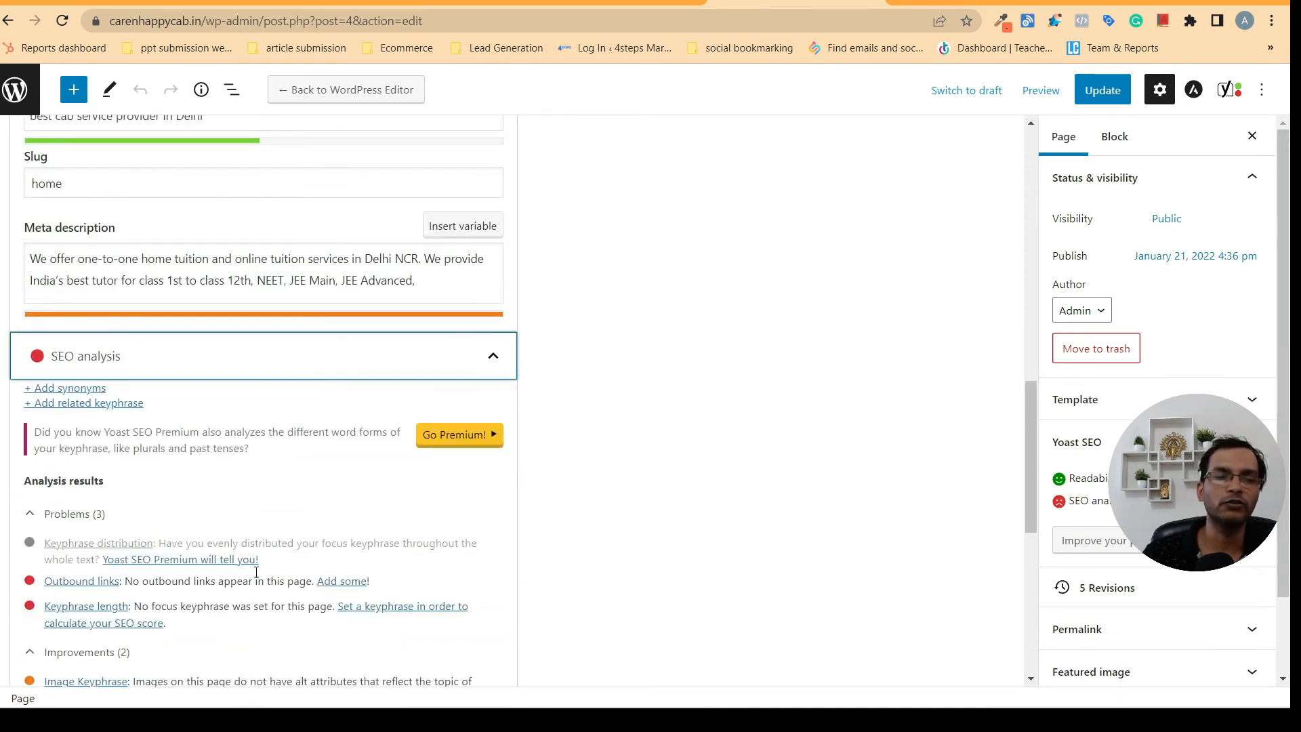
scroll(271, 579, down, 3)
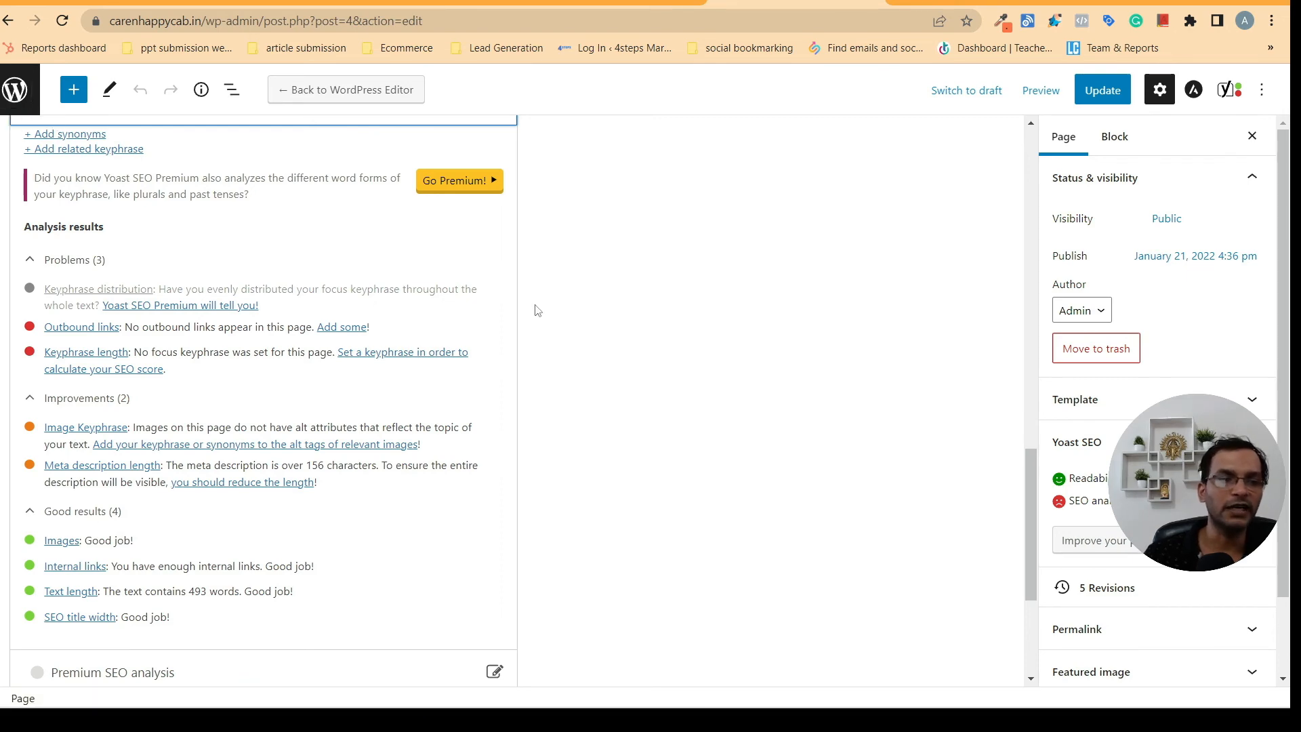
scroll(488, 392, down, 4)
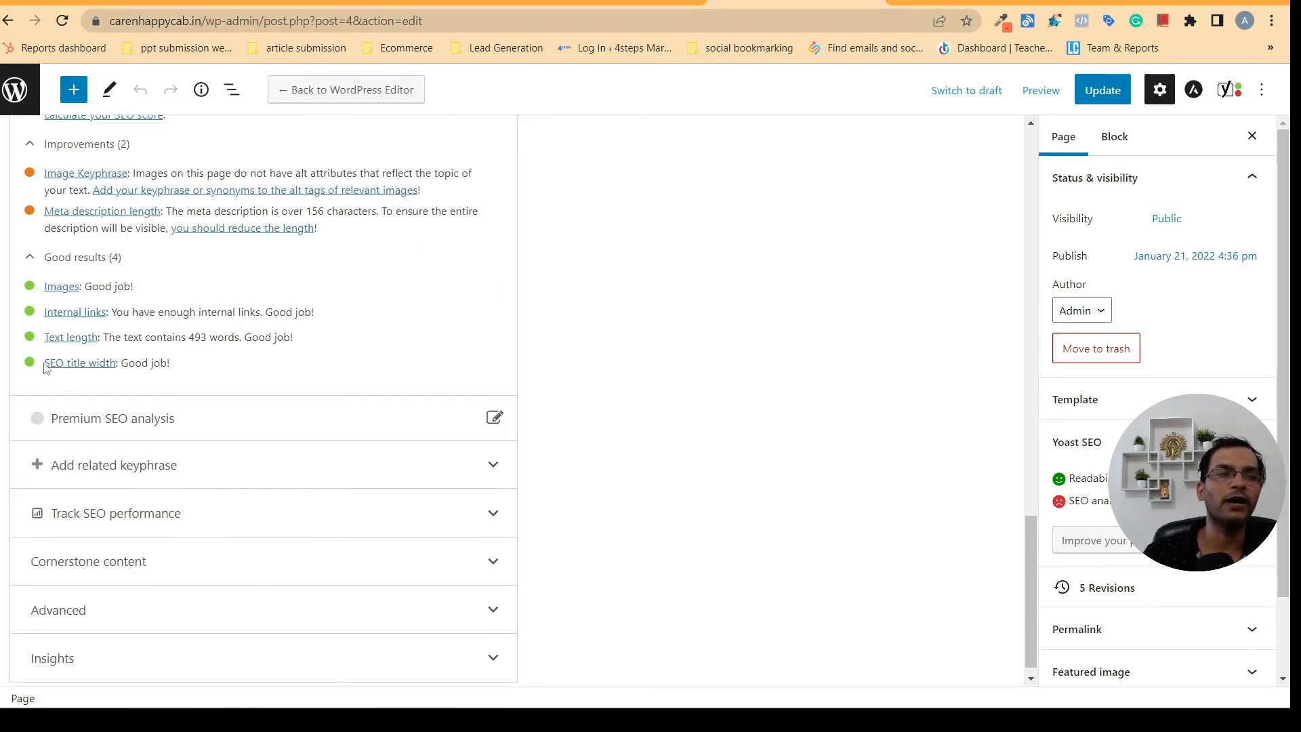
scroll(722, 346, up, 10)
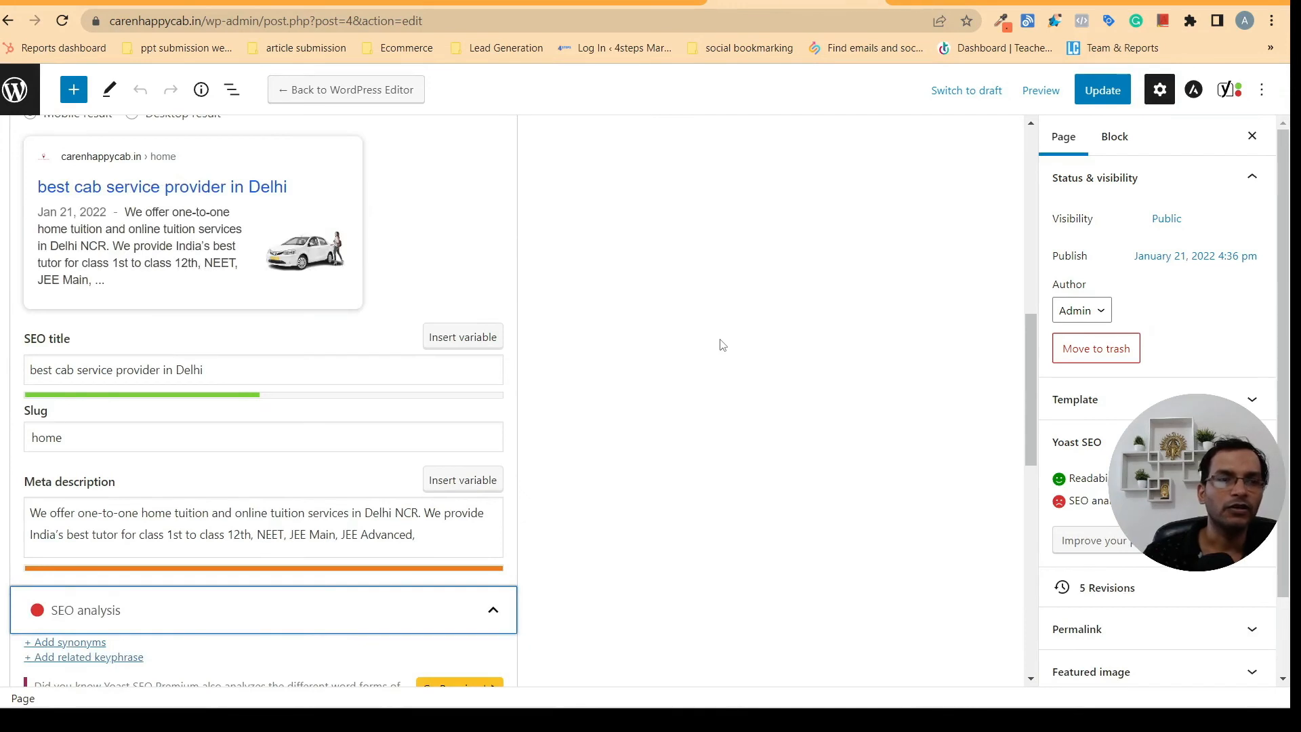
scroll(722, 346, down, 1)
Examine the meta description together with the outbound link, keyphrase length, image keyphrase and description length items in the SEO analysis
click(421, 454)
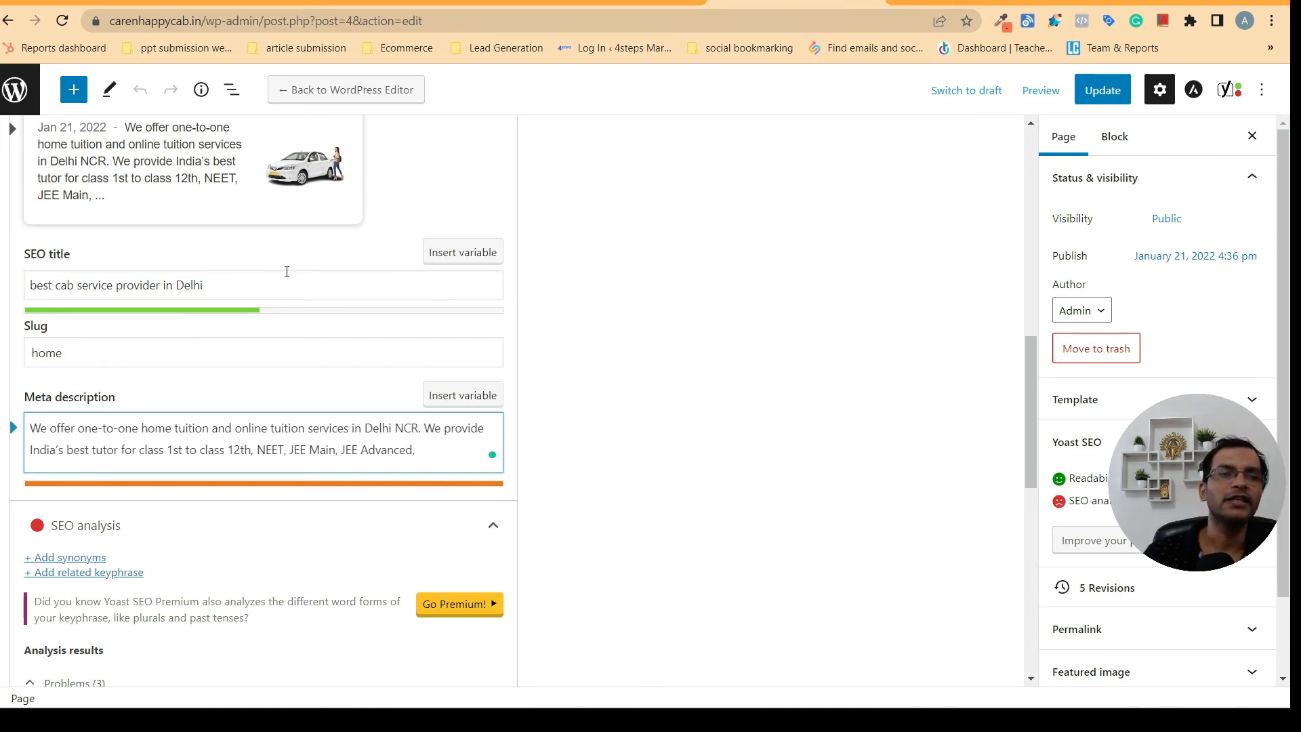
scroll(636, 494, down, 5)
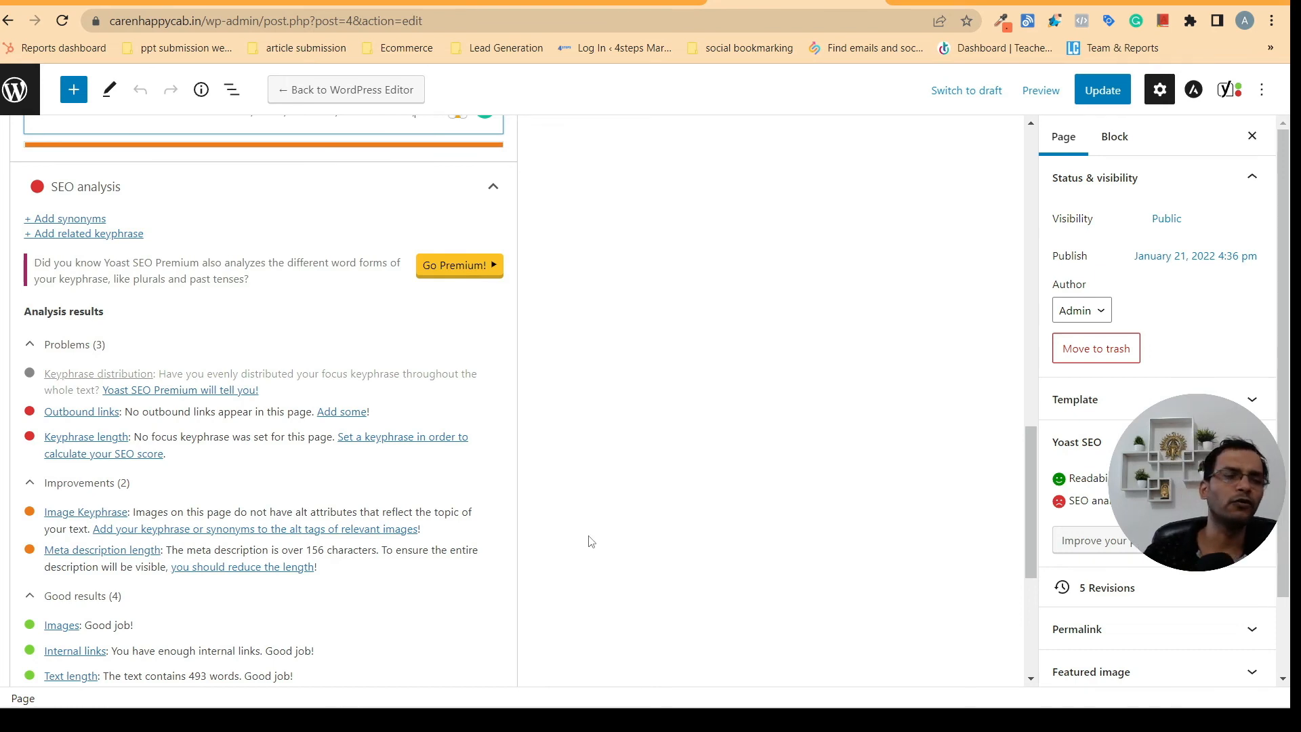
scroll(299, 502, down, 4)
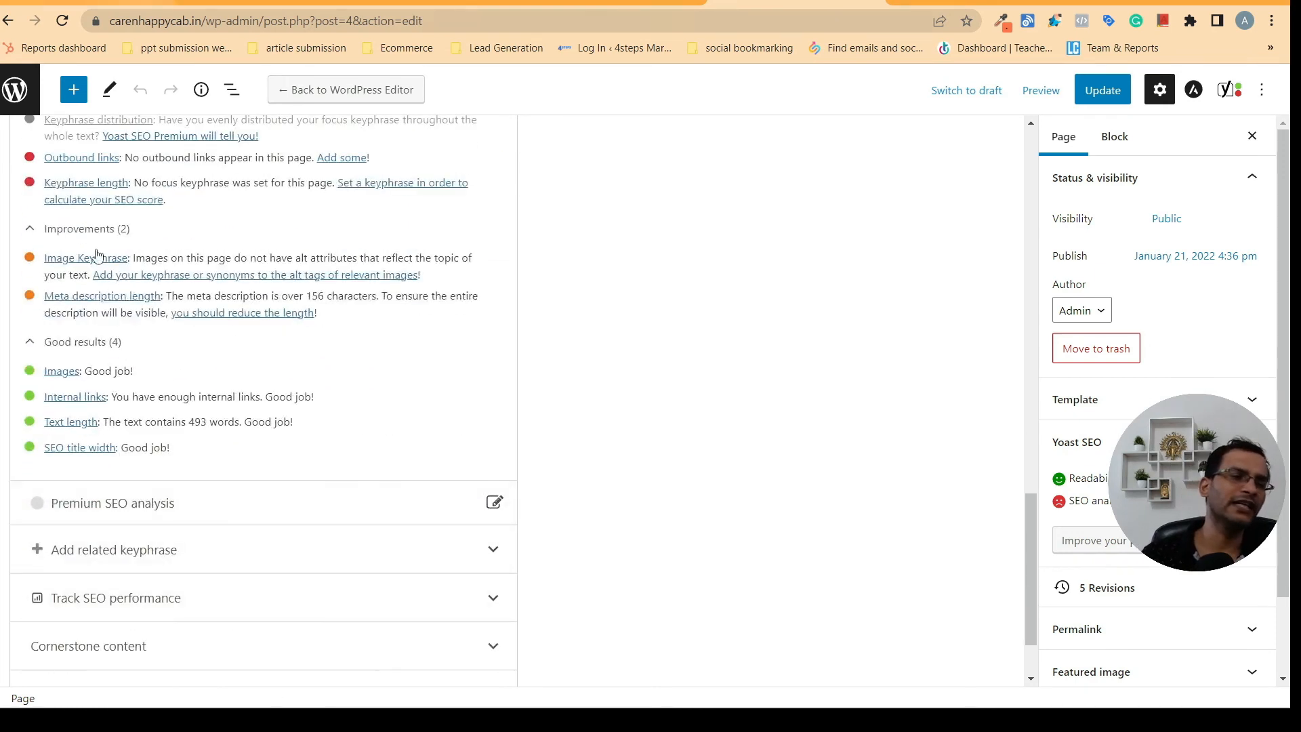
scroll(282, 456, up, 4)
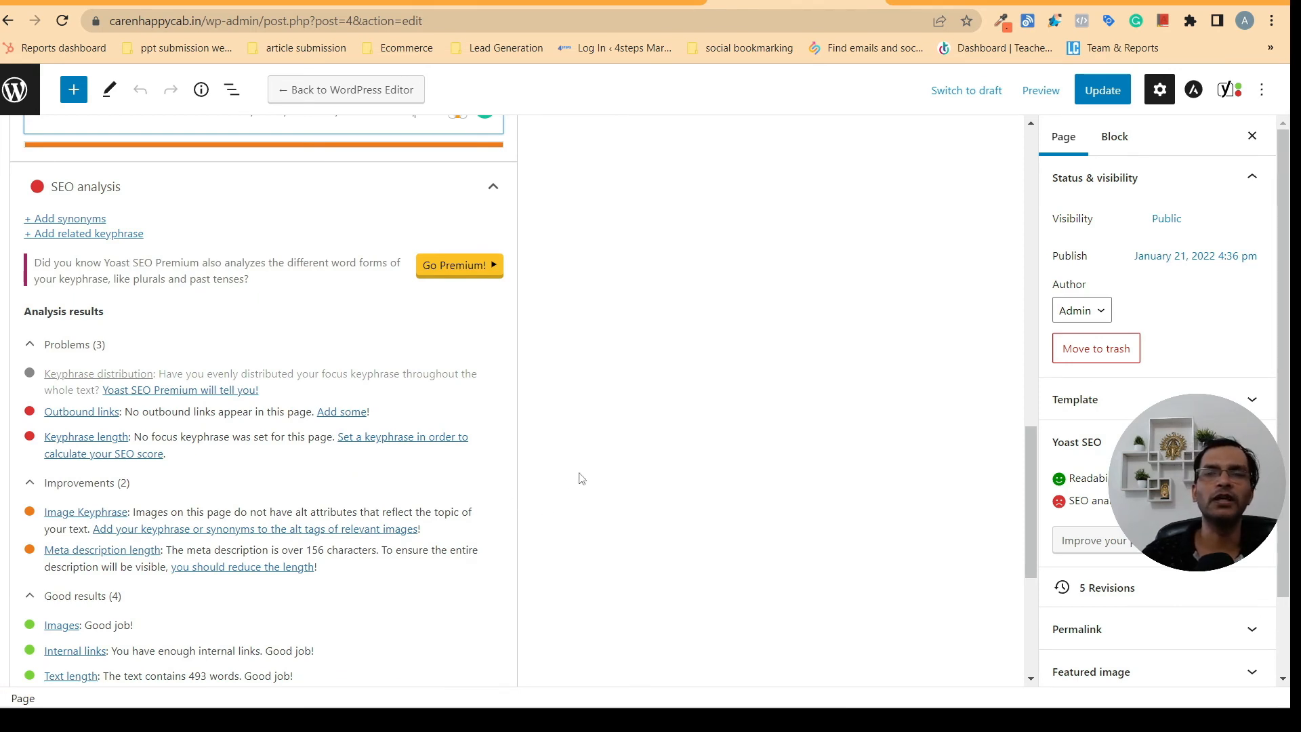
scroll(610, 494, up, 5)
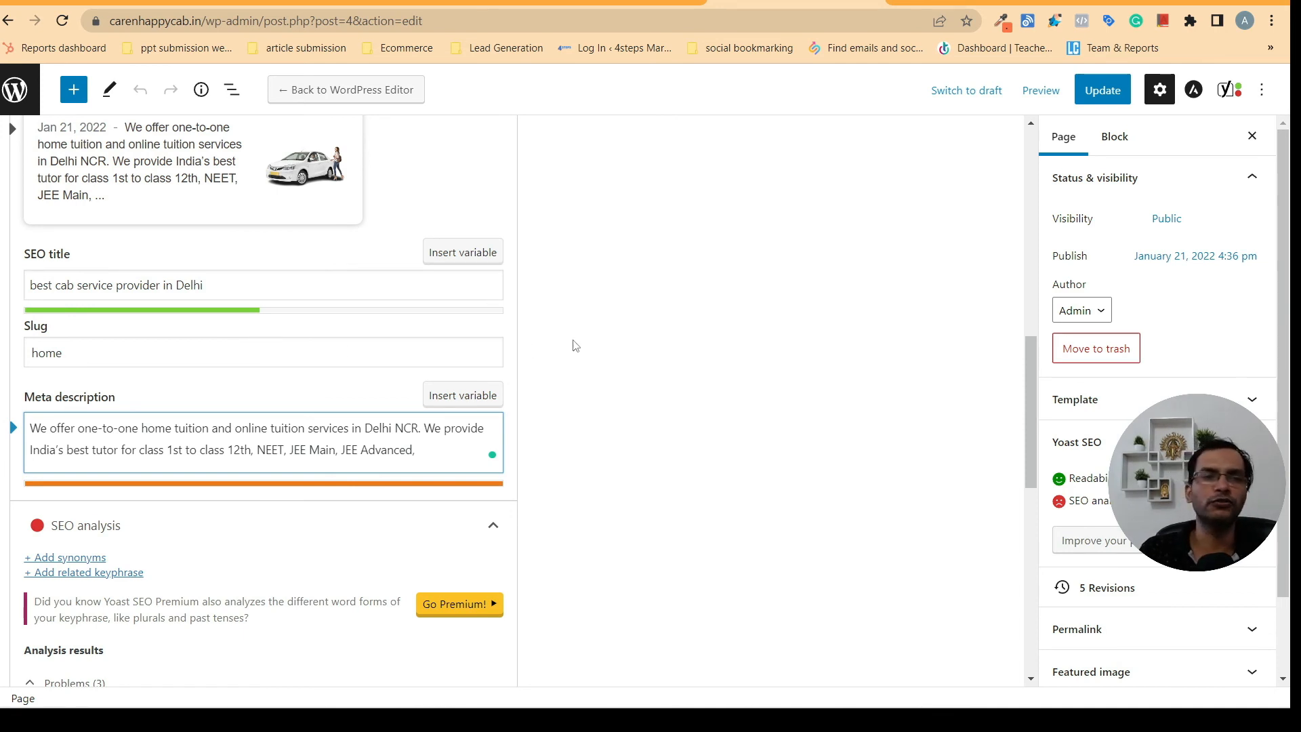
scroll(568, 428, down, 3)
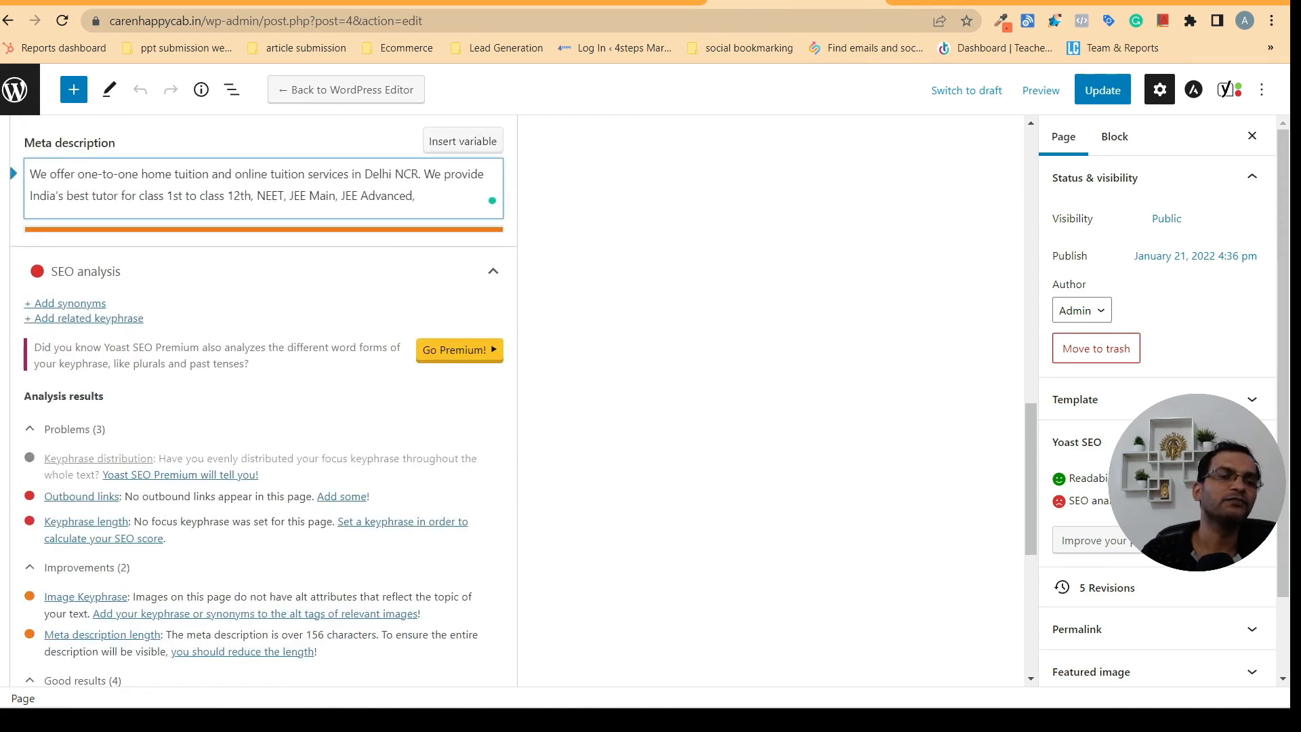
scroll(137, 516, down, 1)
scroll(137, 516, down, 1)
scroll(655, 467, up, 5)
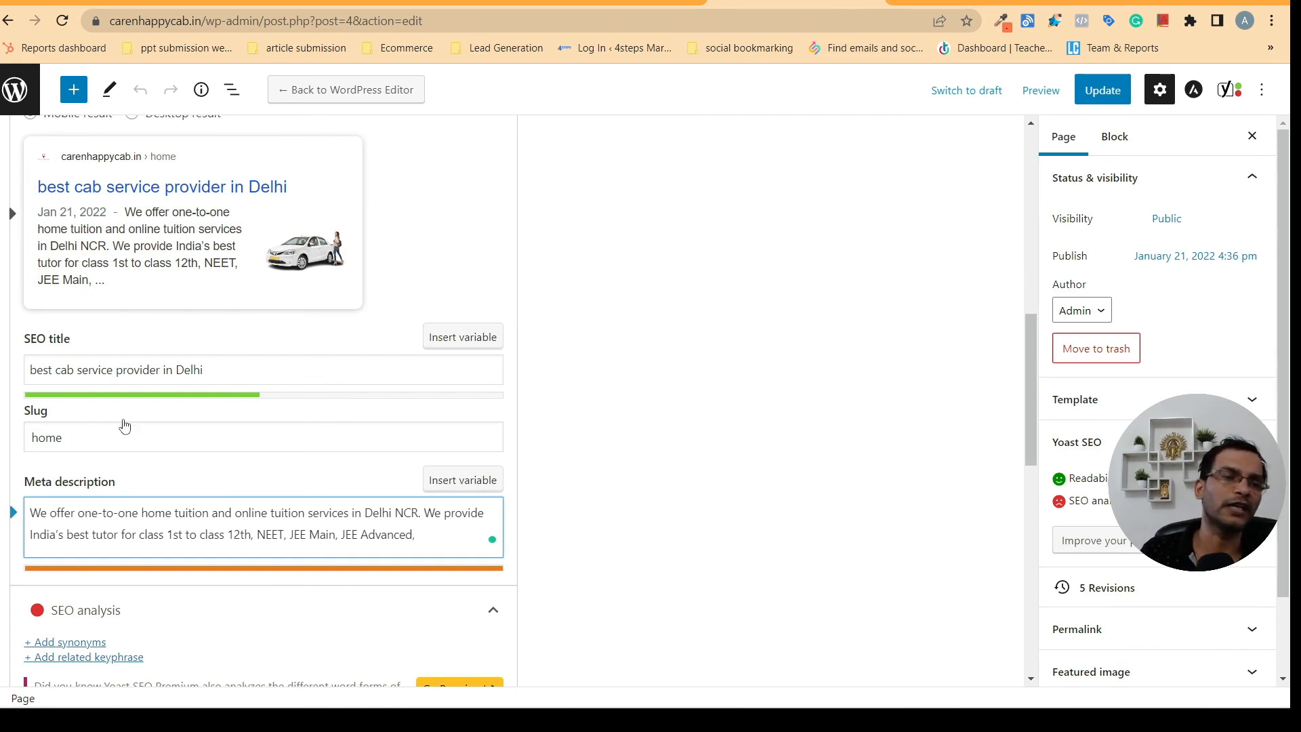
scroll(670, 467, down, 1)
scroll(674, 469, down, 2)
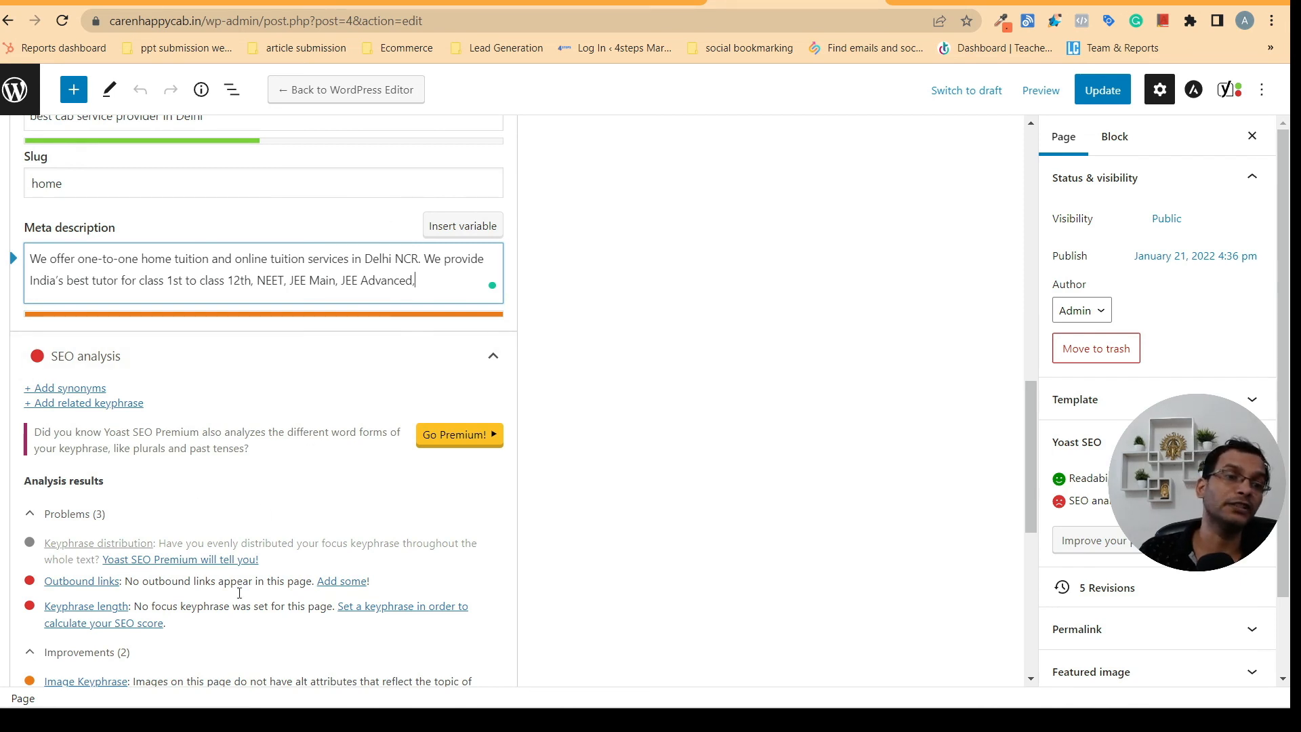
scroll(606, 494, down, 3)
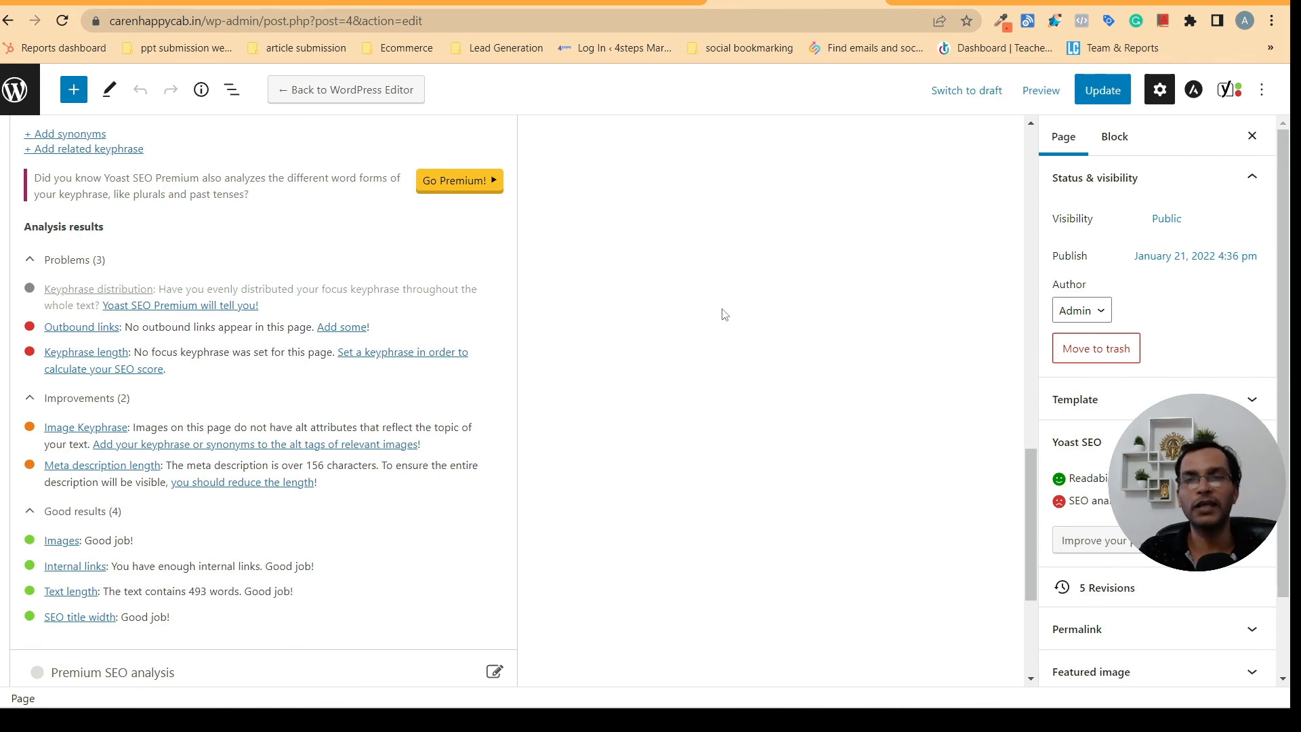
Save the Home page's changes by updating it and return to the list of all pages
scroll(907, 243, up, 15)
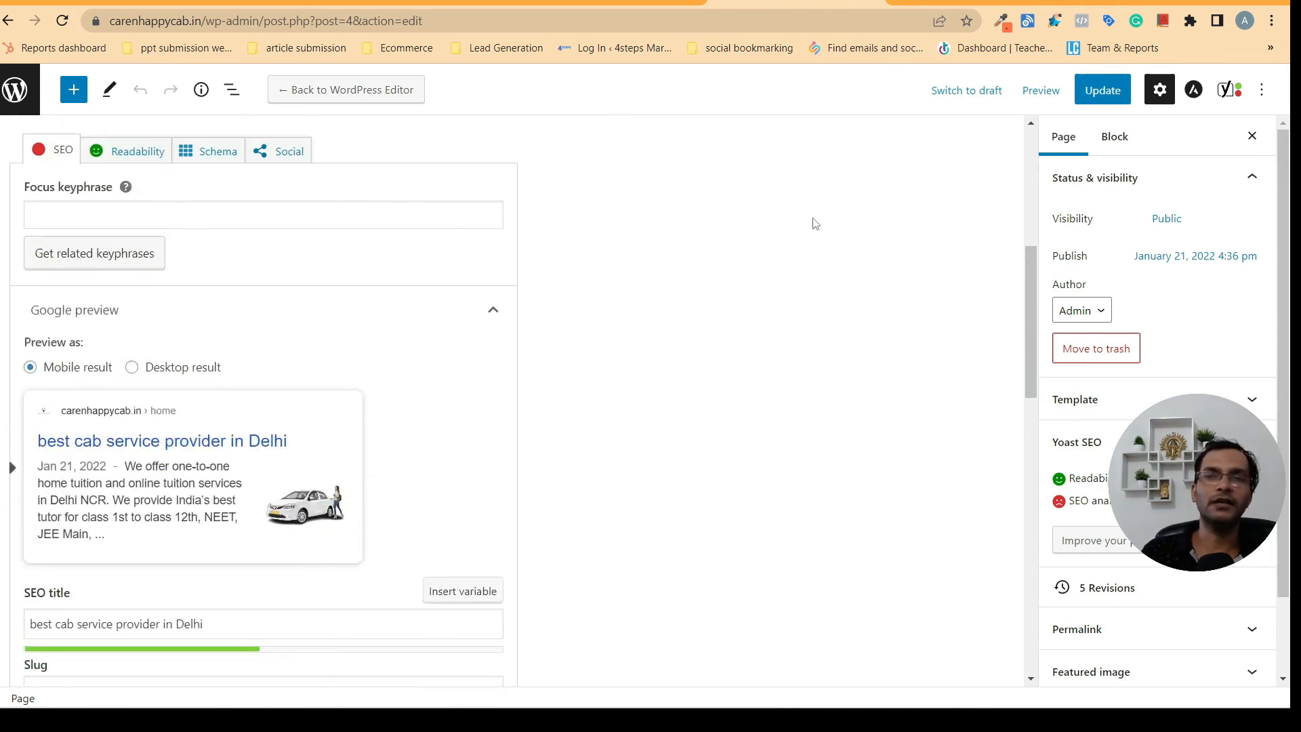
click(1103, 89)
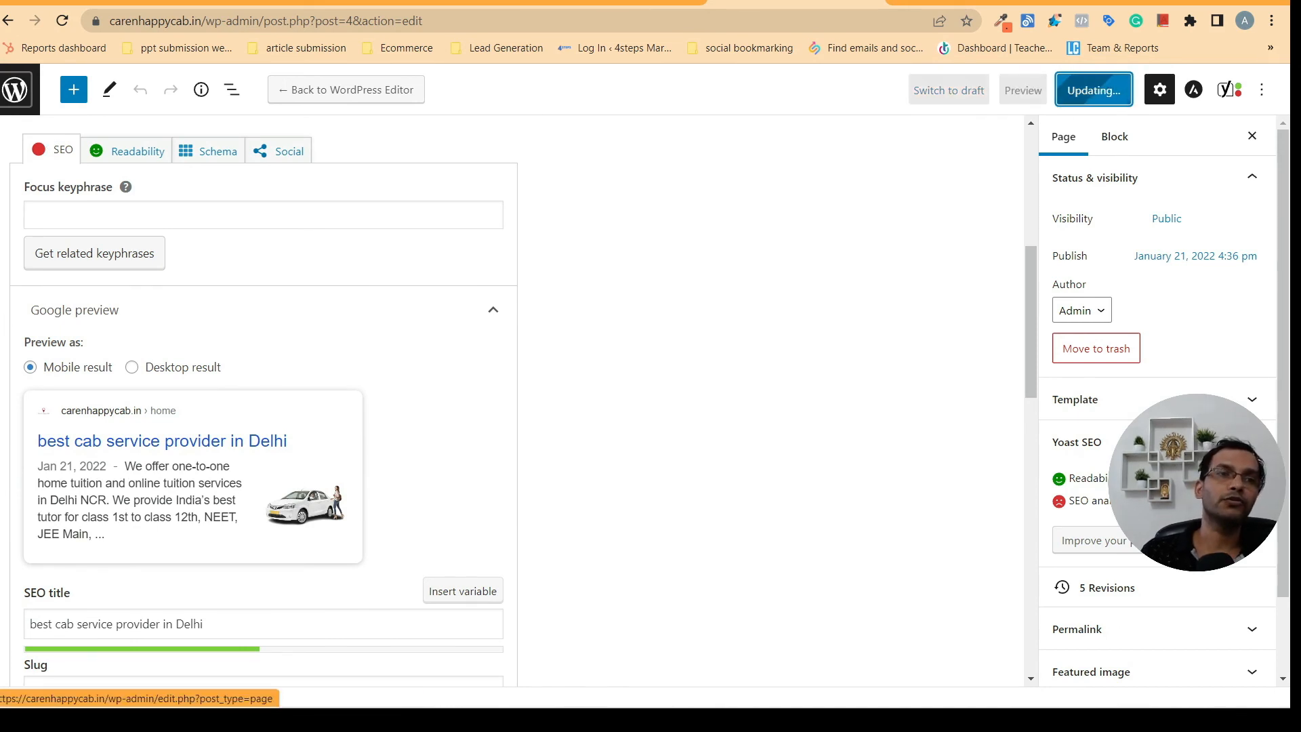
click(13, 92)
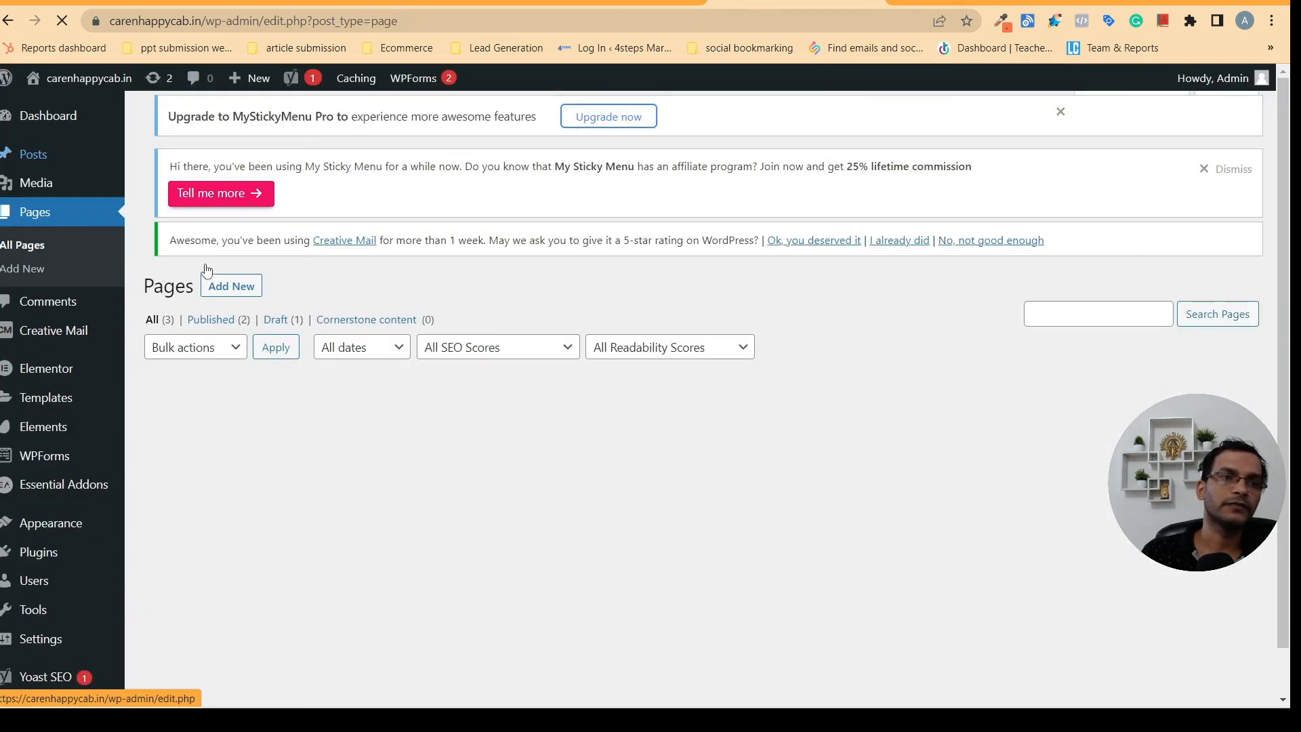
scroll(44, 441, down, 1)
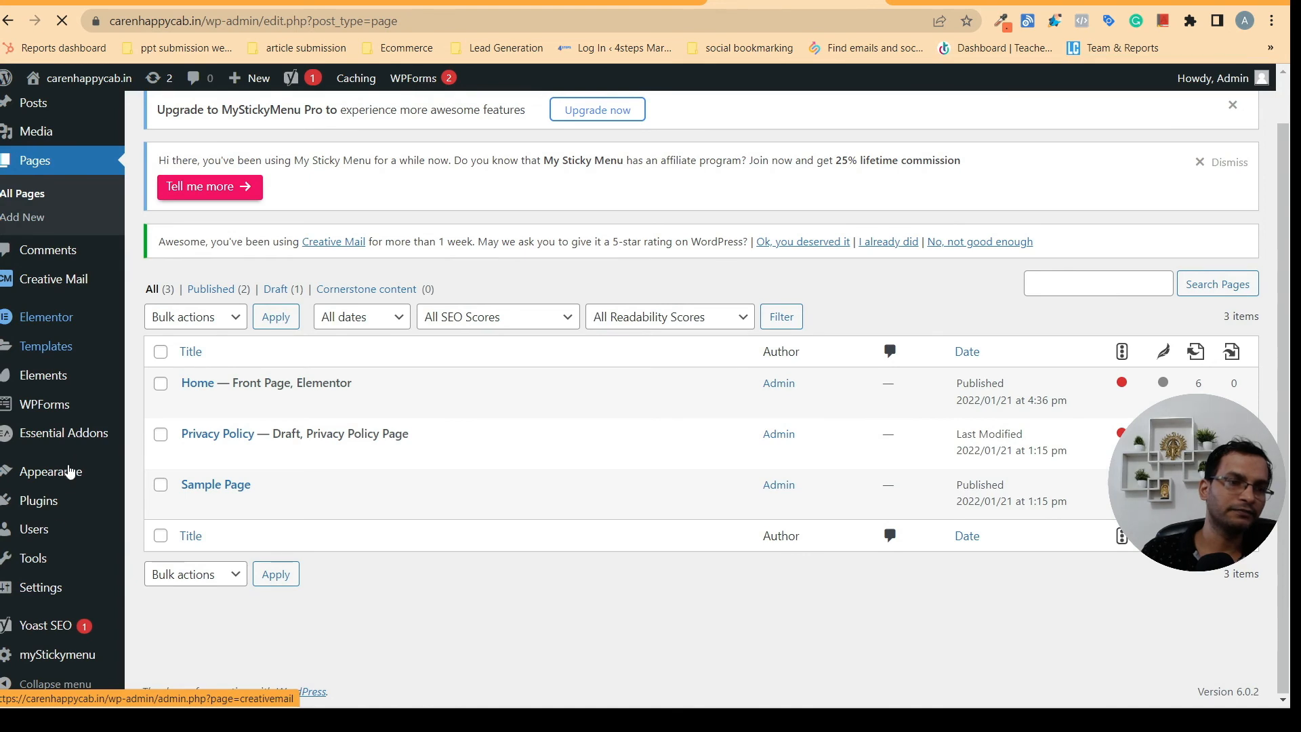
scroll(75, 535, up, 1)
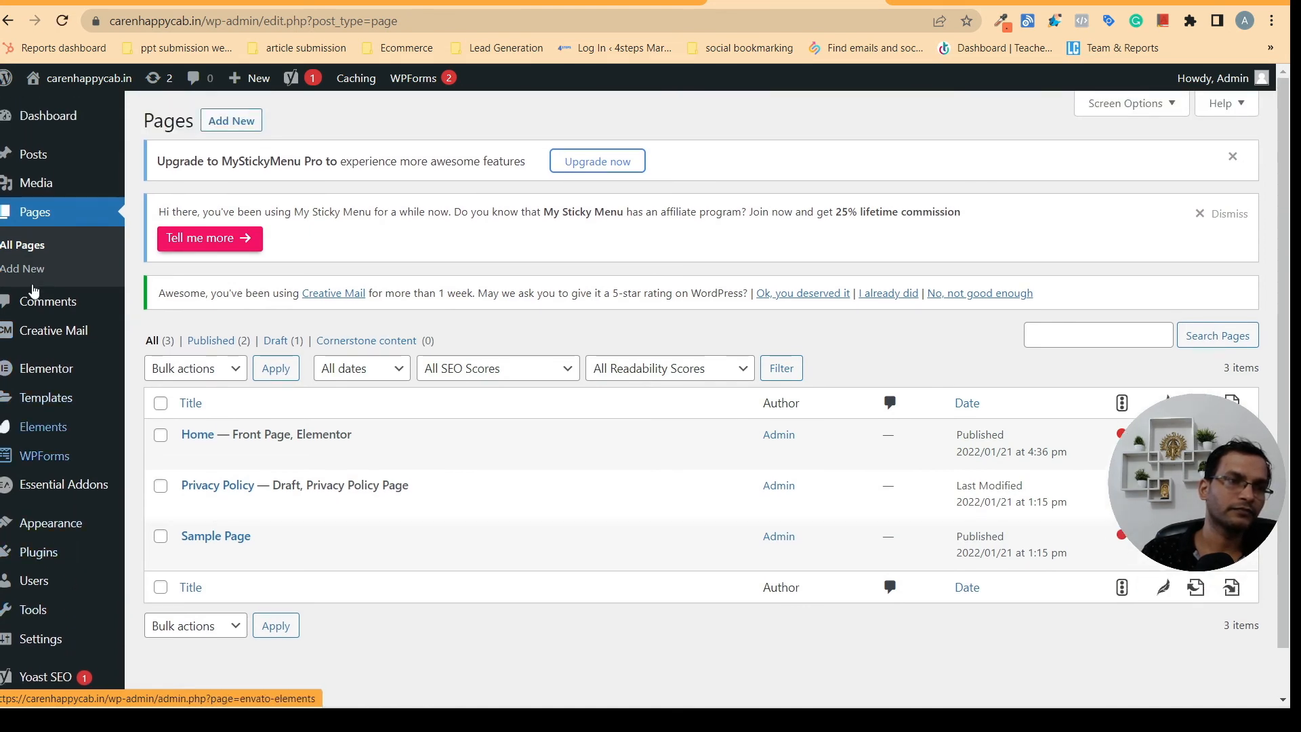
Open the attachment details of the palm-tree beach image in the Media Library, inspect its alternative text field and close the details
mouse_move(31, 178)
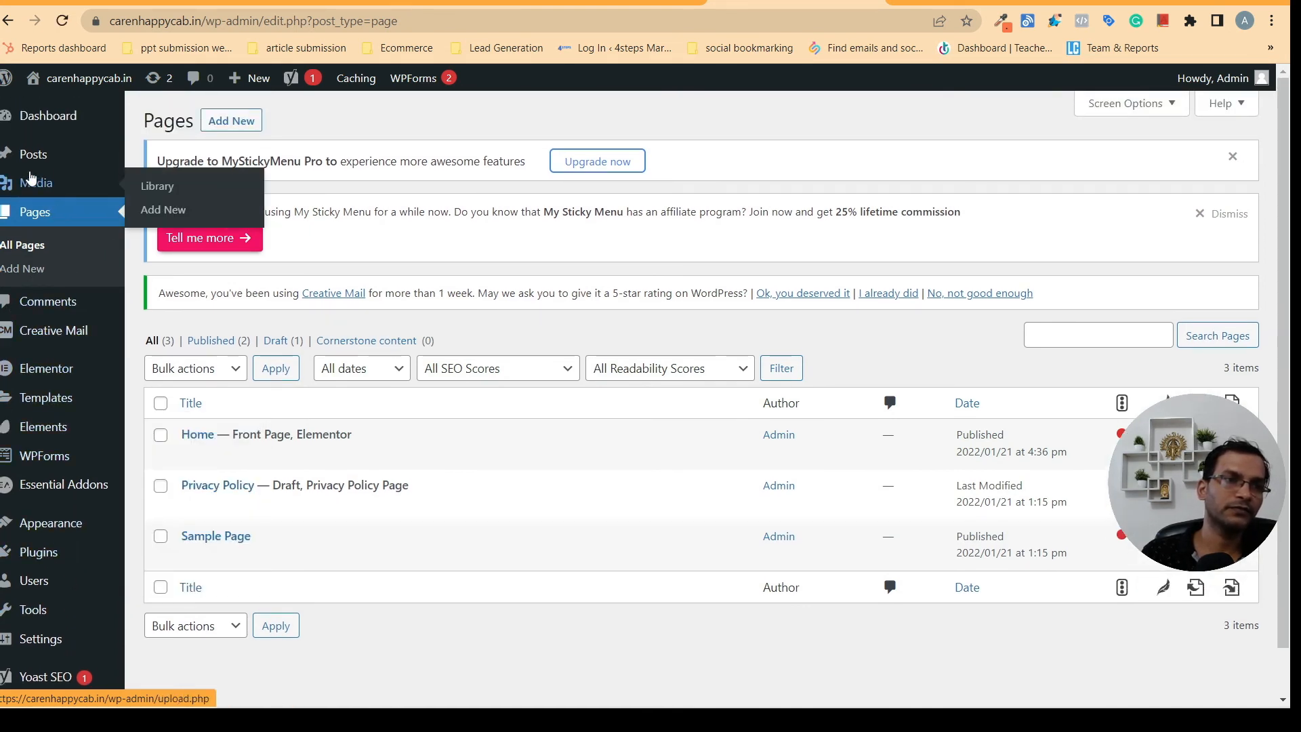
click(163, 187)
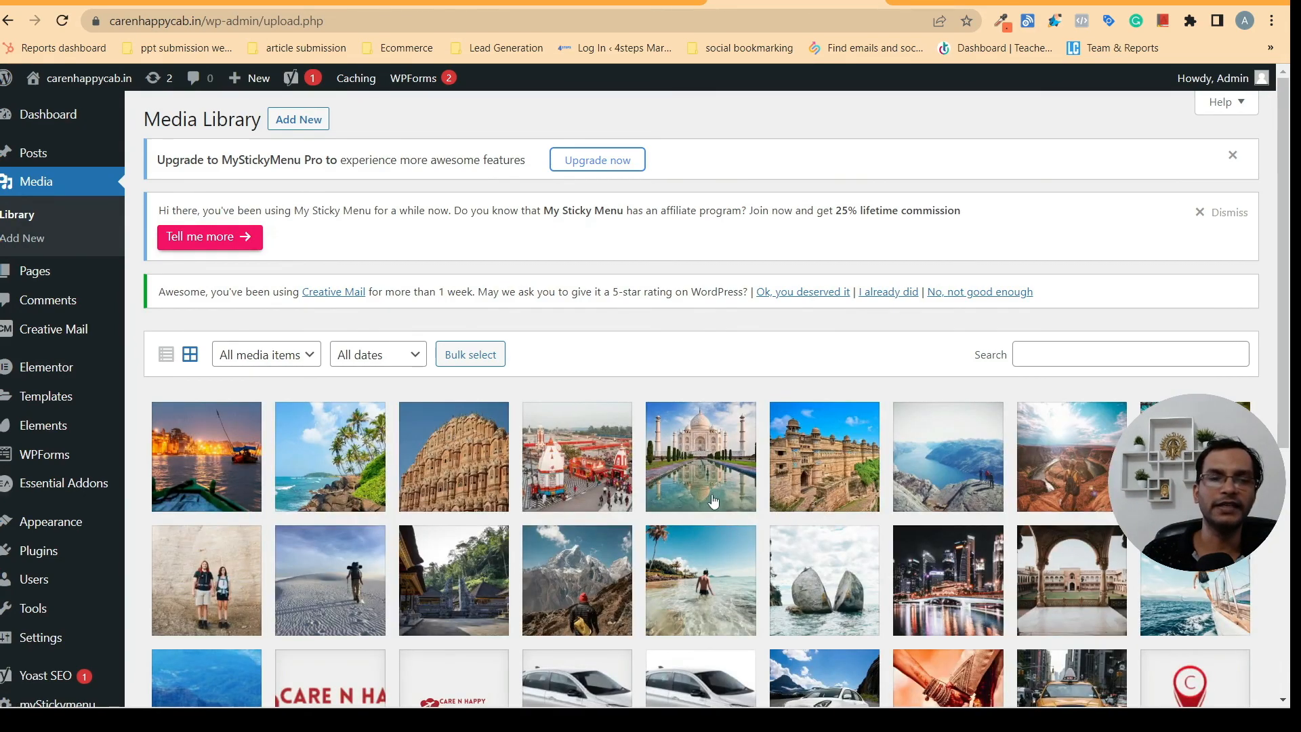
scroll(713, 502, down, 3)
scroll(997, 472, up, 3)
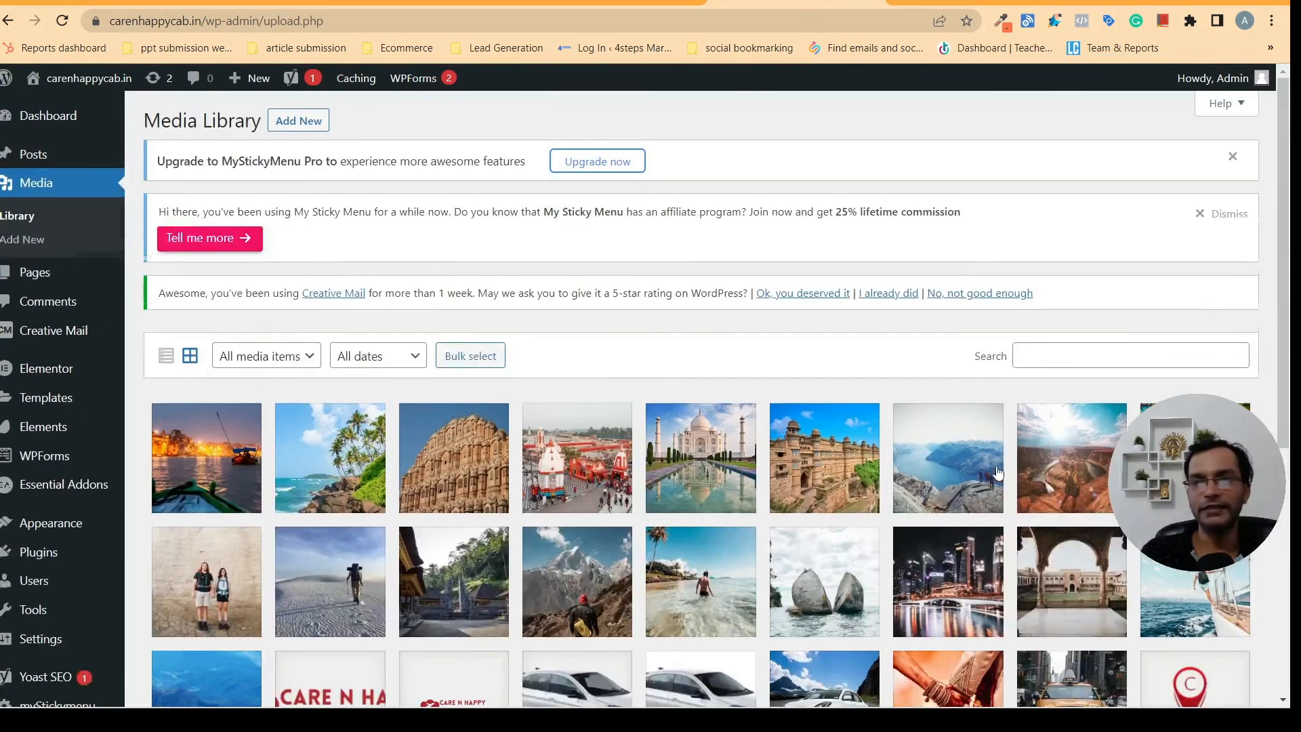
click(356, 465)
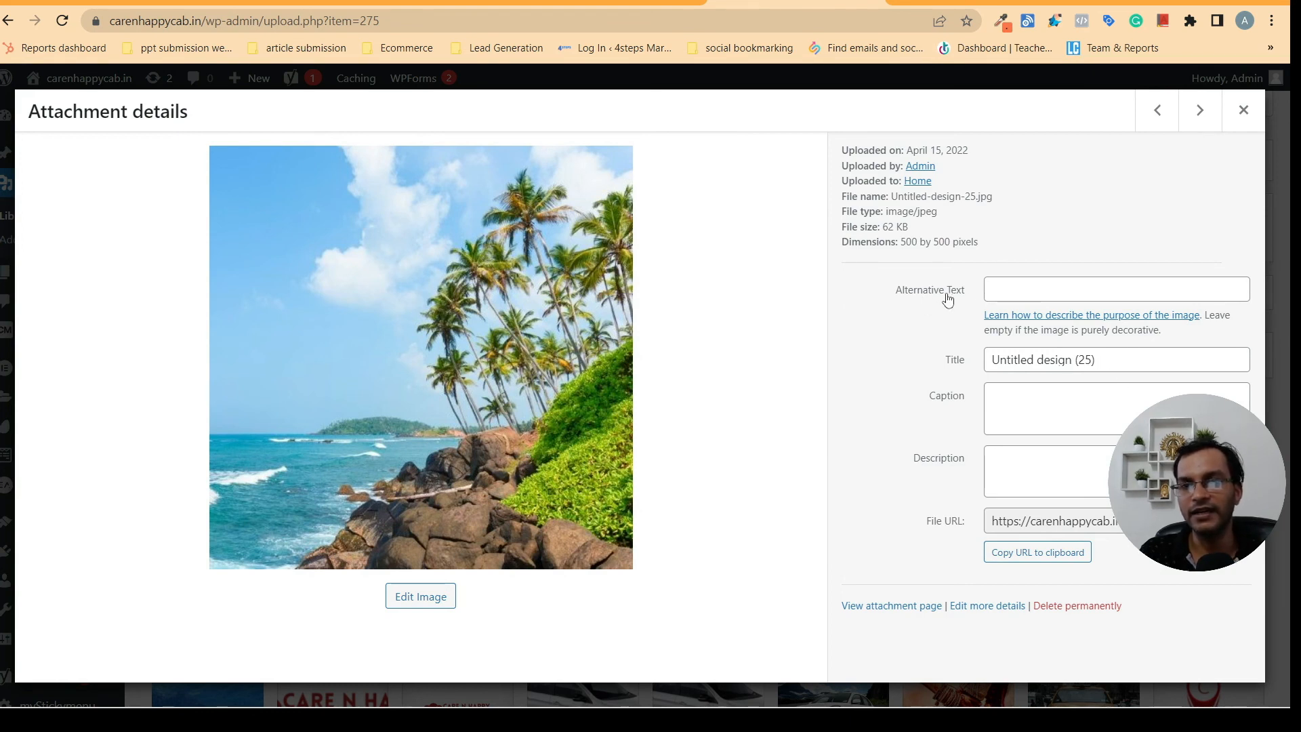
click(1014, 293)
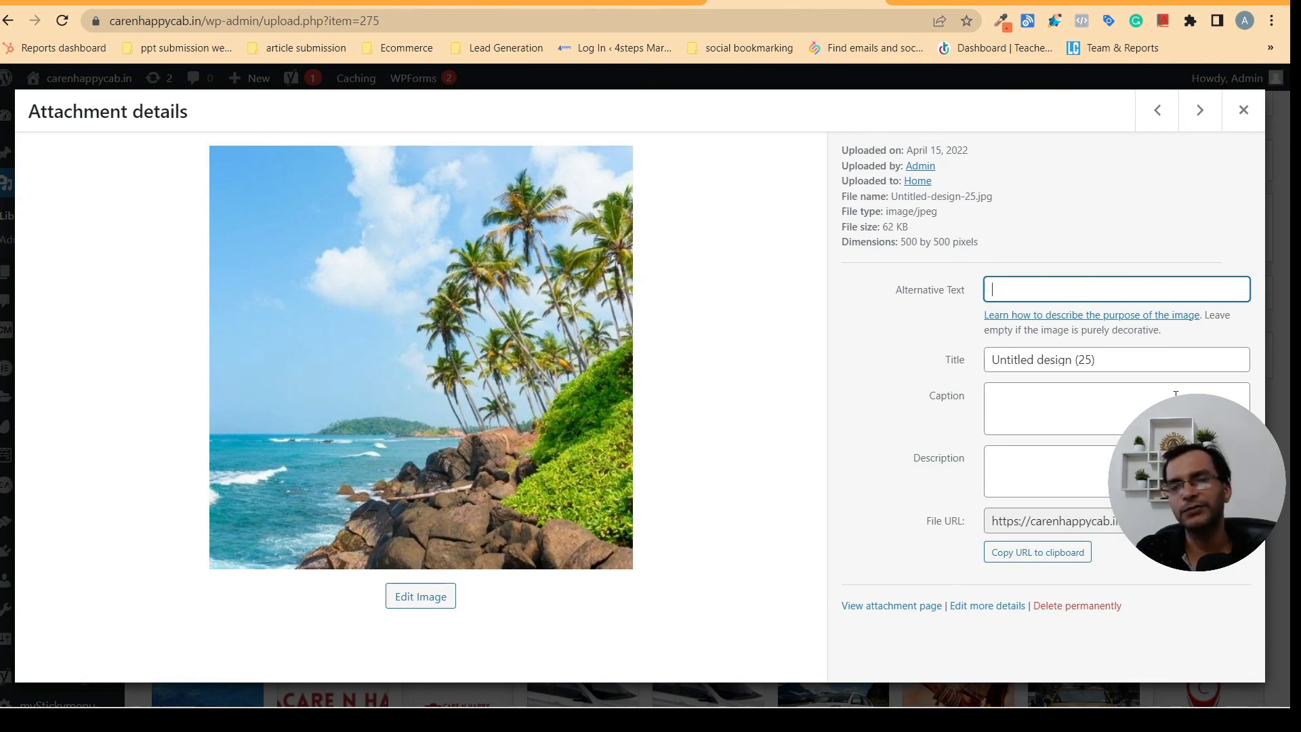
click(1243, 110)
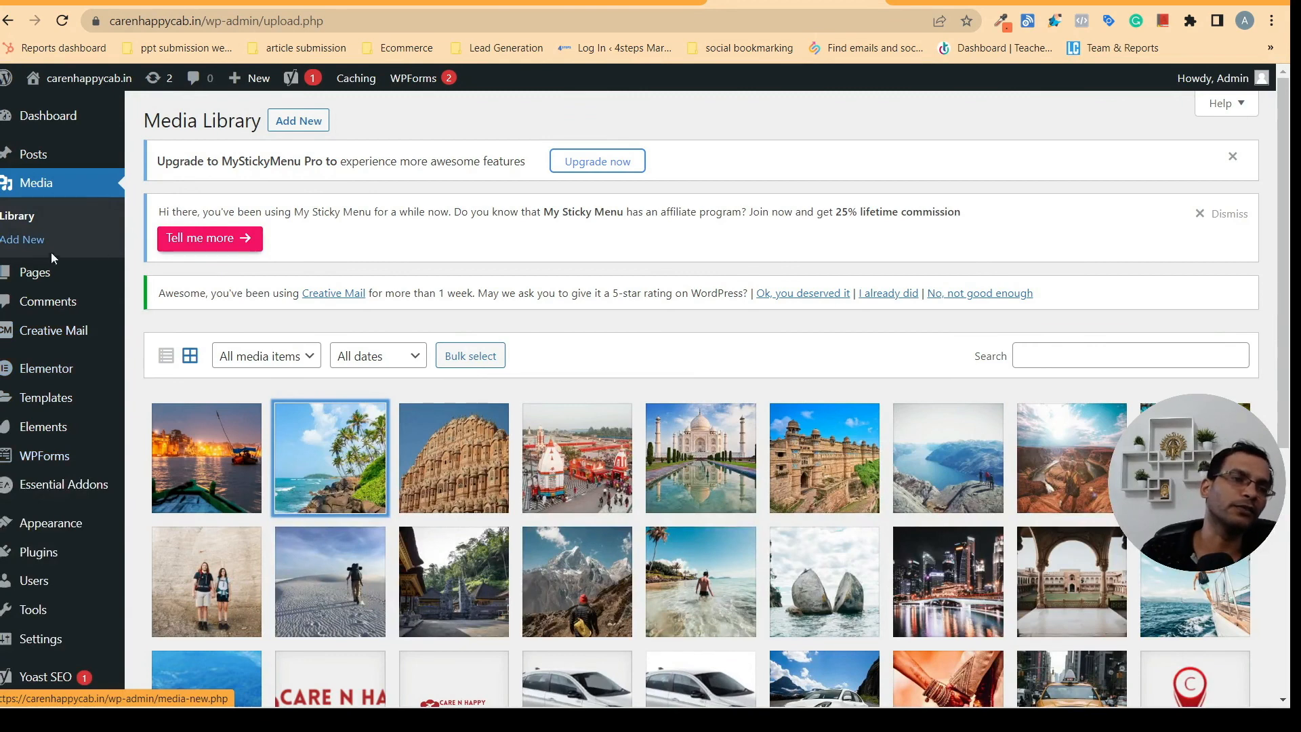
Go back to the WordPress dashboard
click(47, 116)
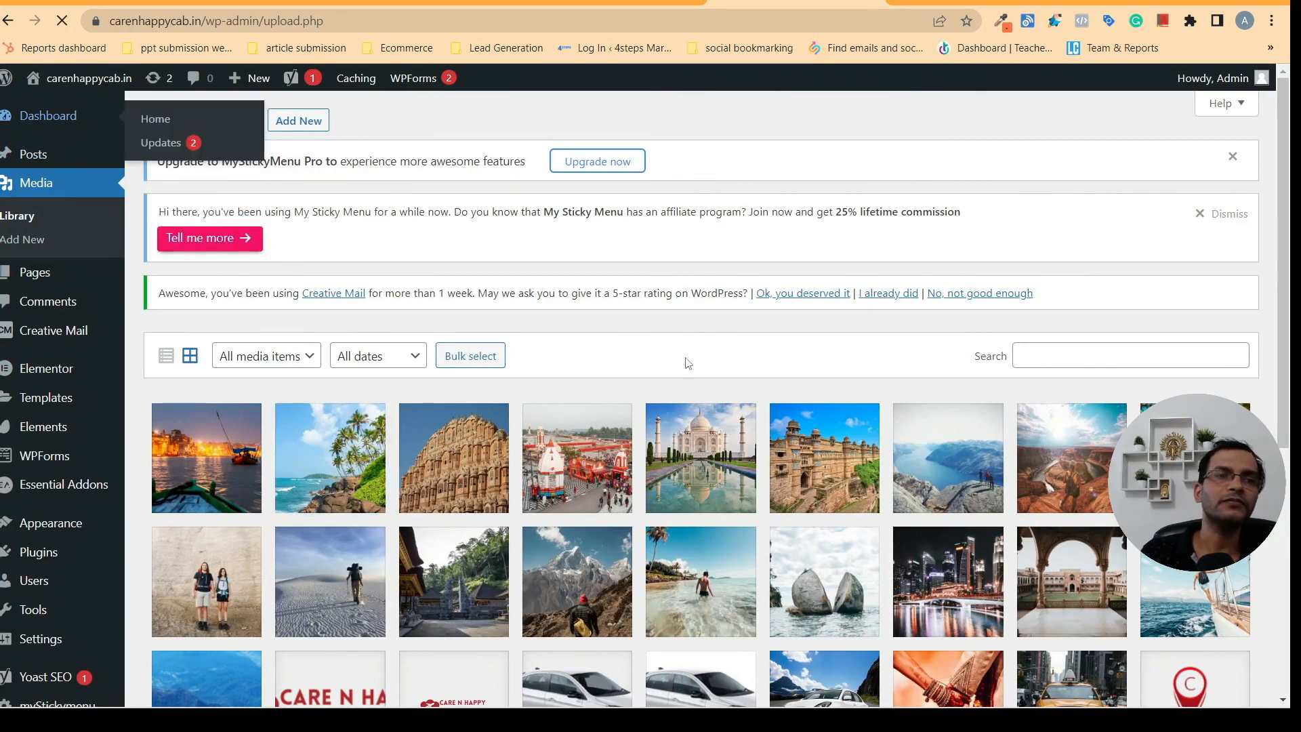